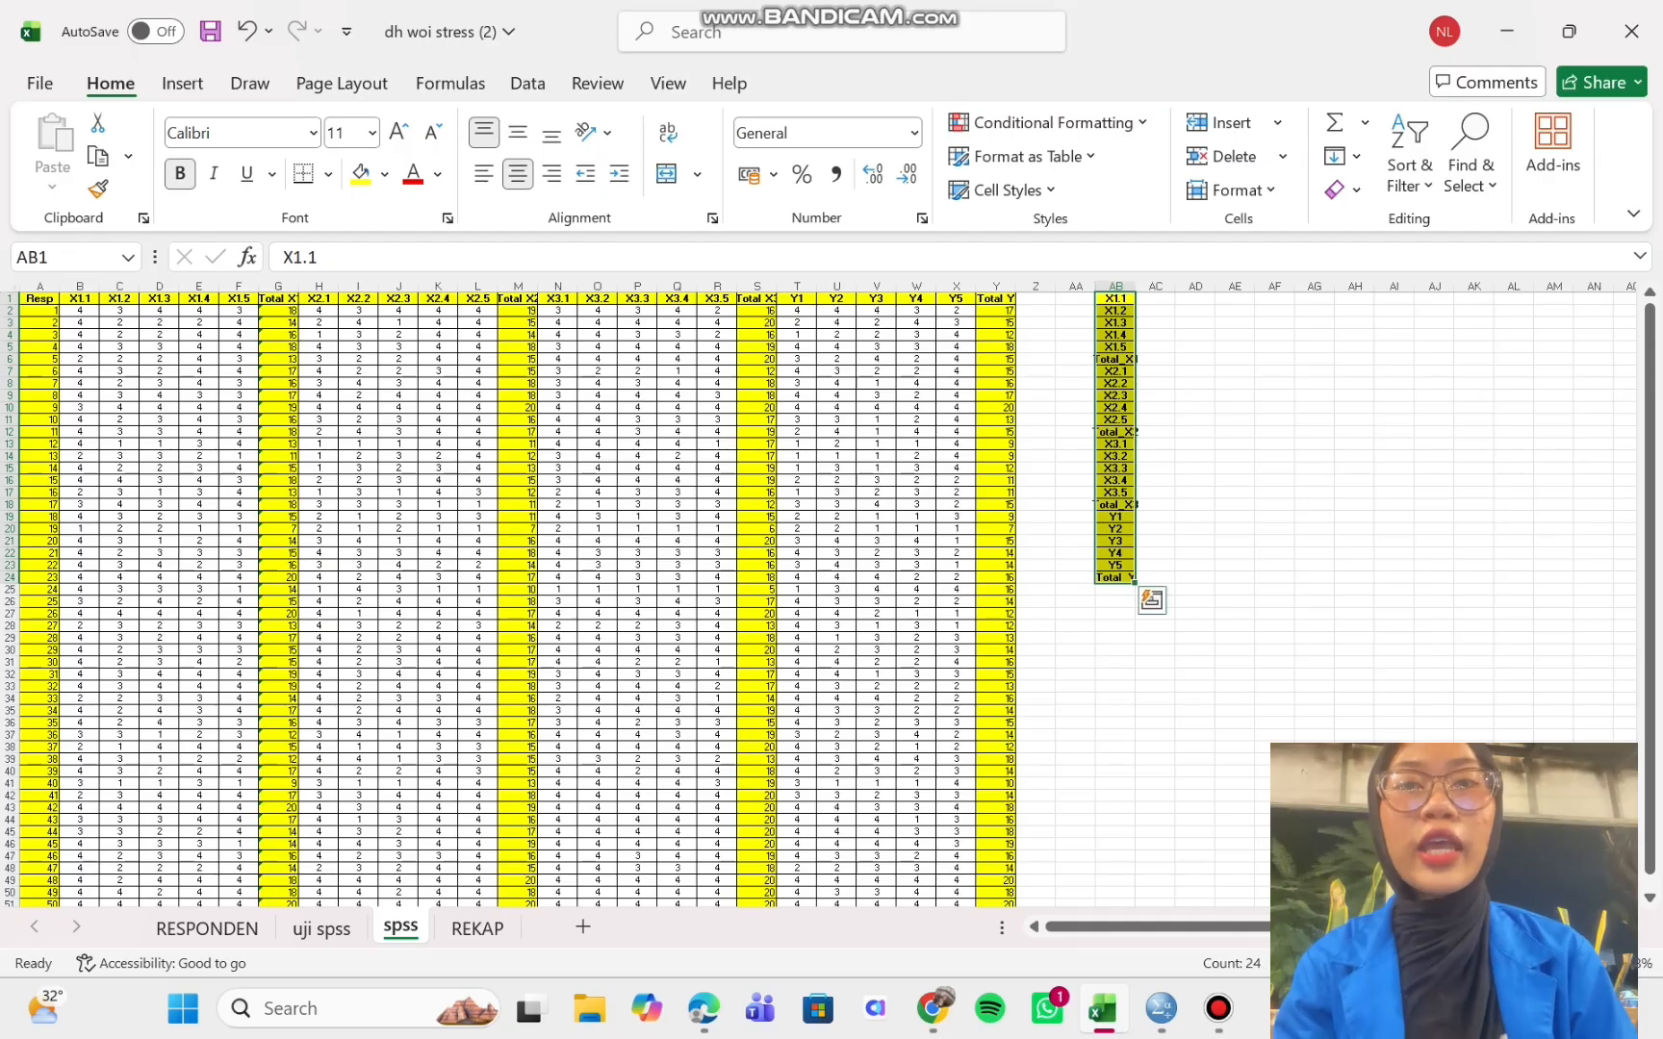
# Copy the variable names X1.1 to Total_Y from the Excel sheet into the Name and Label columns of SPSS's Variable View
pyautogui.hotkey('ctrl', 'c')
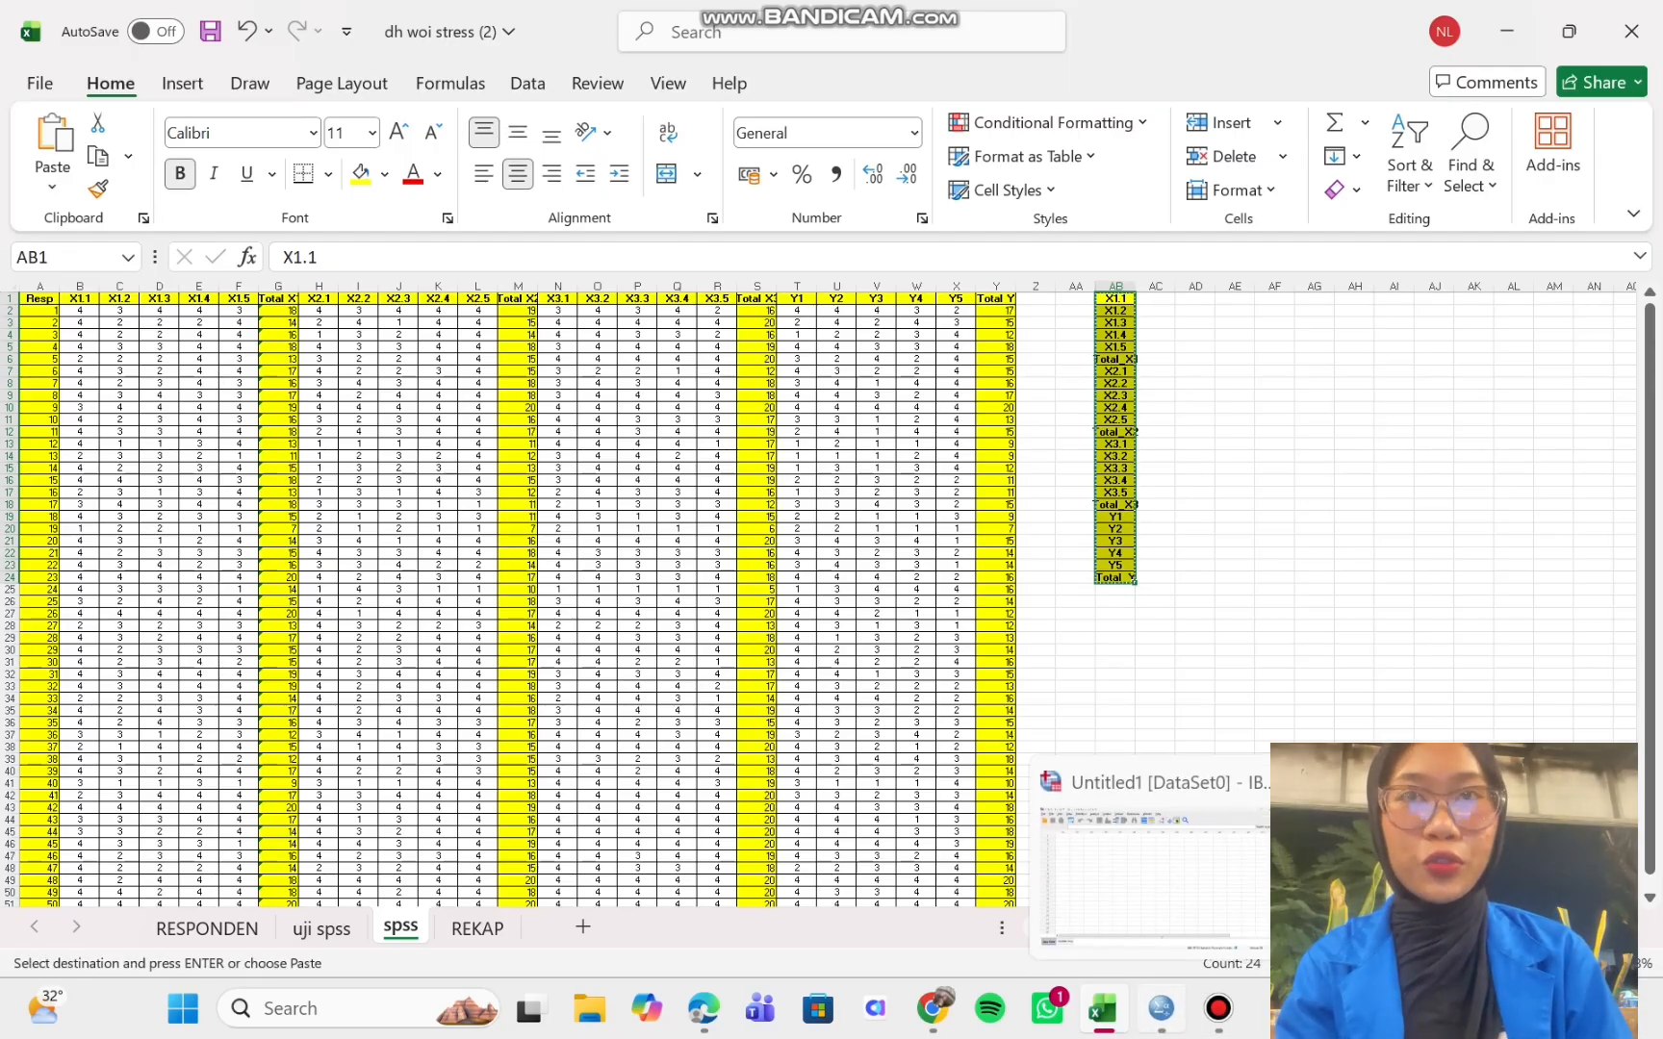
pyautogui.click(1161, 1008)
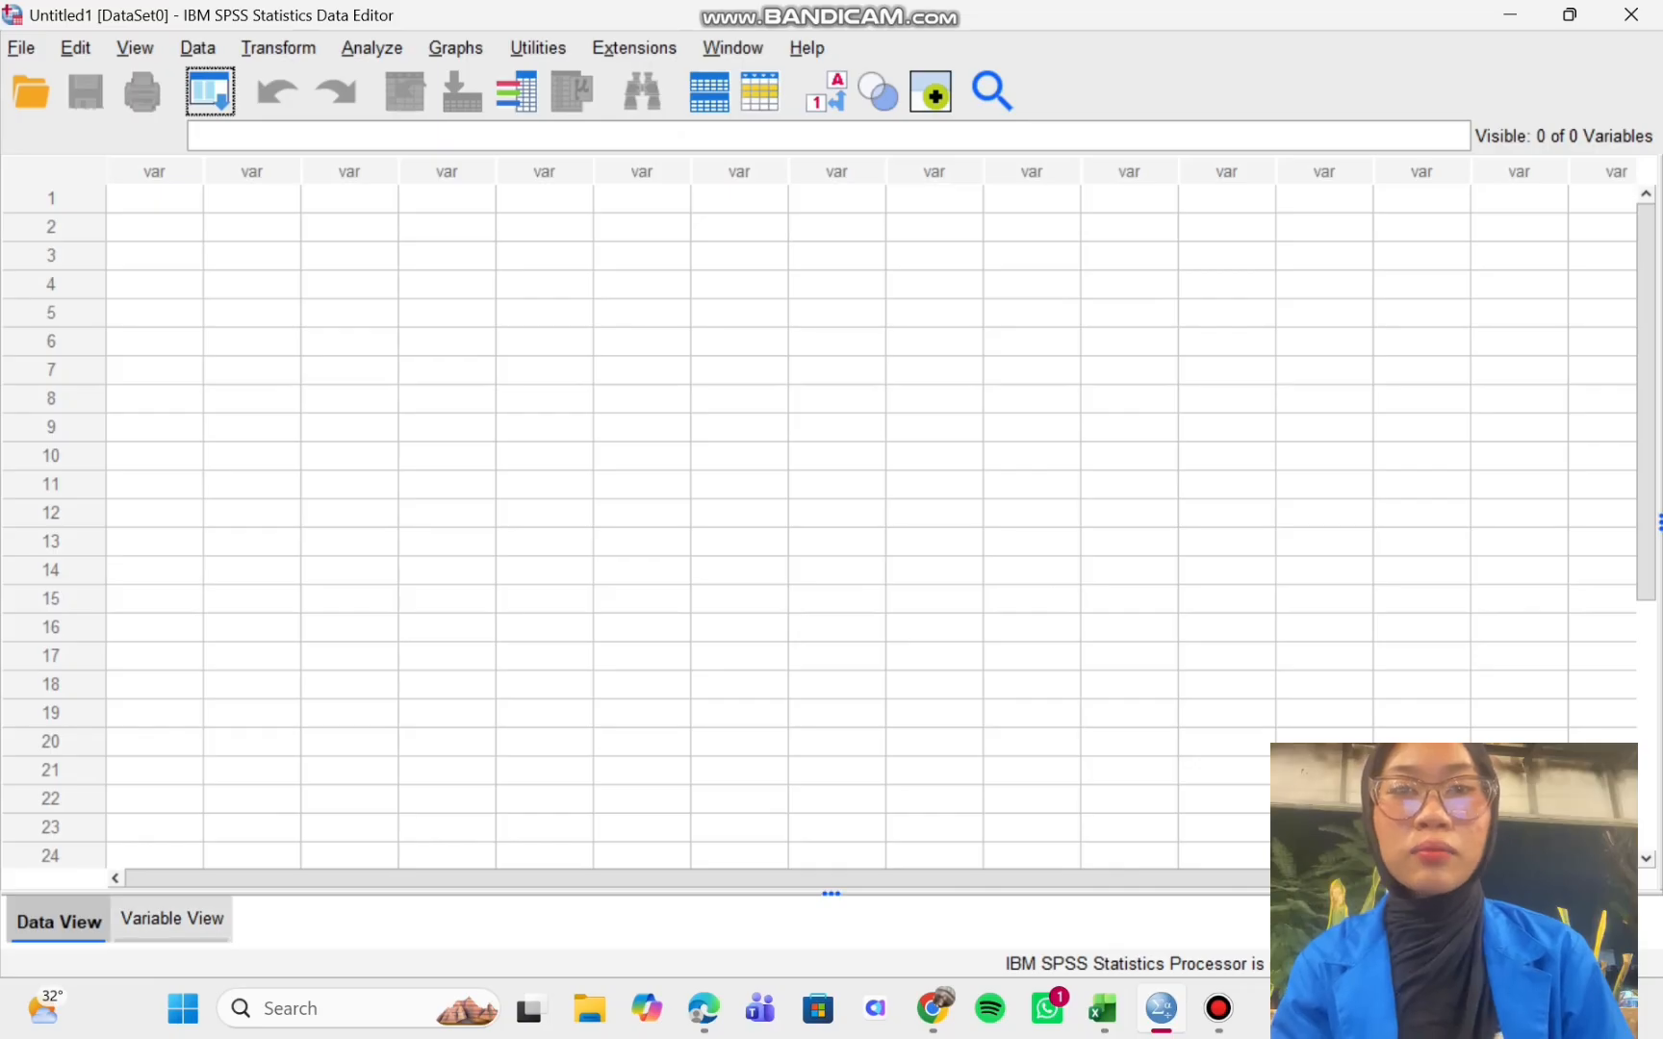
pyautogui.click(172, 921)
pyautogui.click(164, 134)
pyautogui.hotkey('ctrl', 'v')
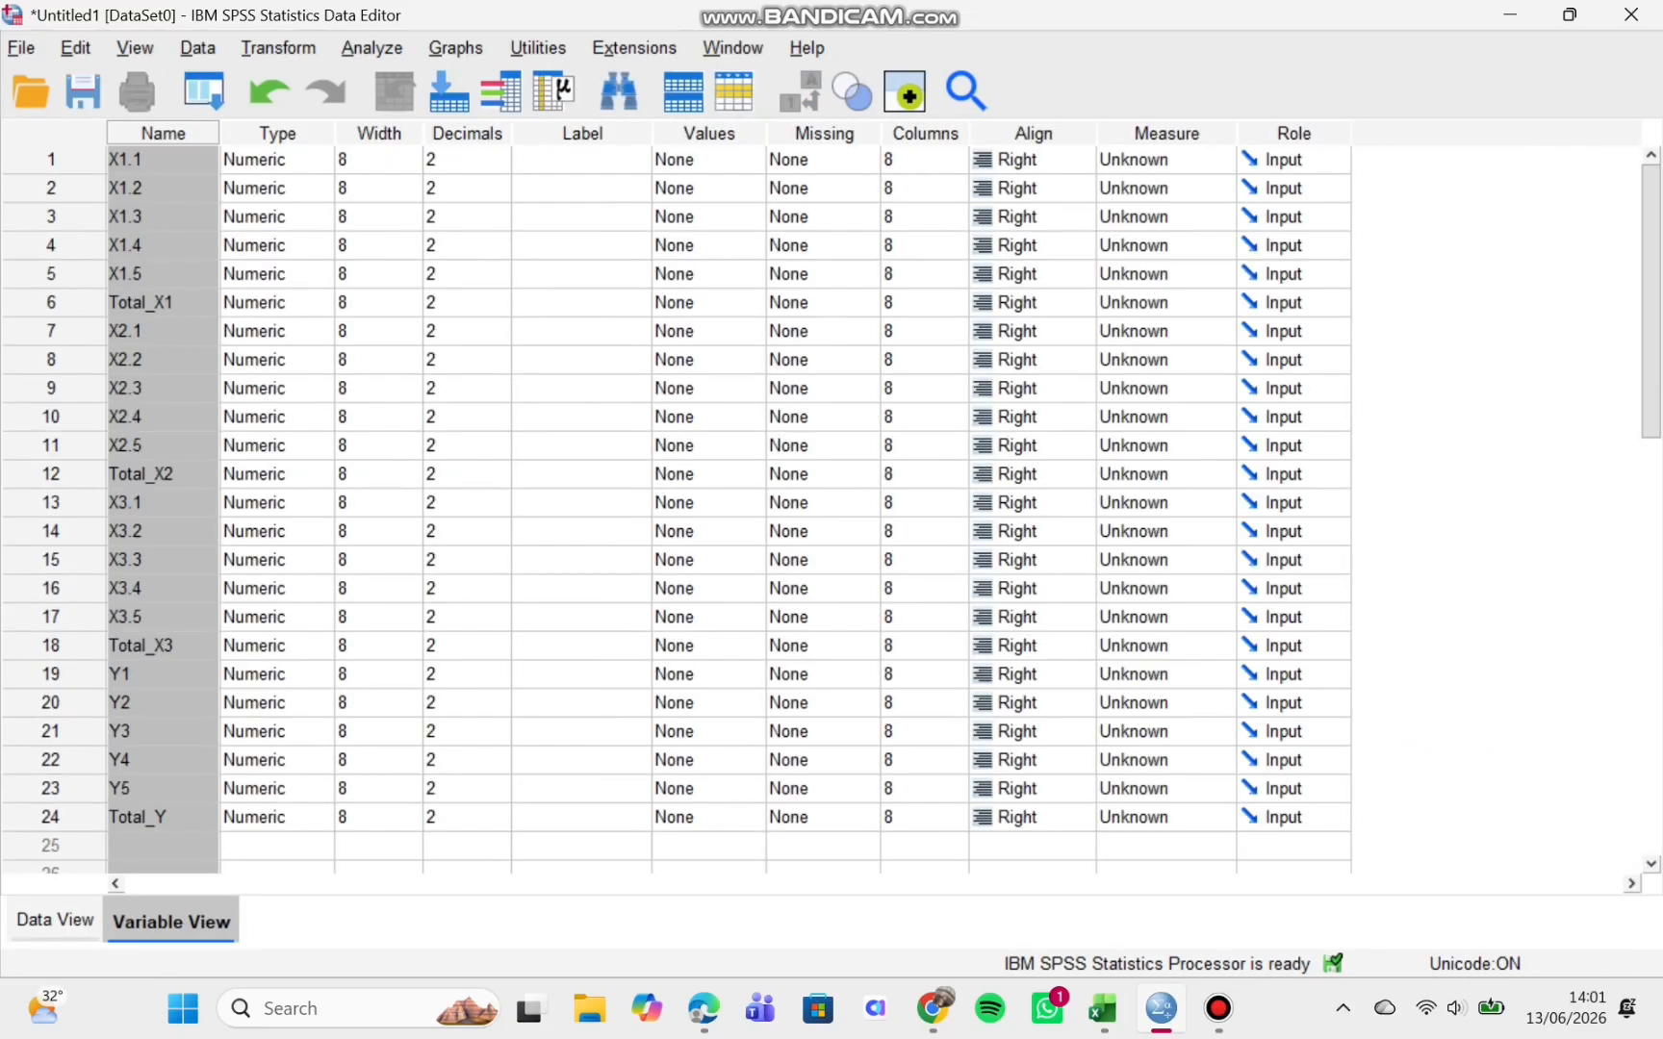
pyautogui.click(582, 134)
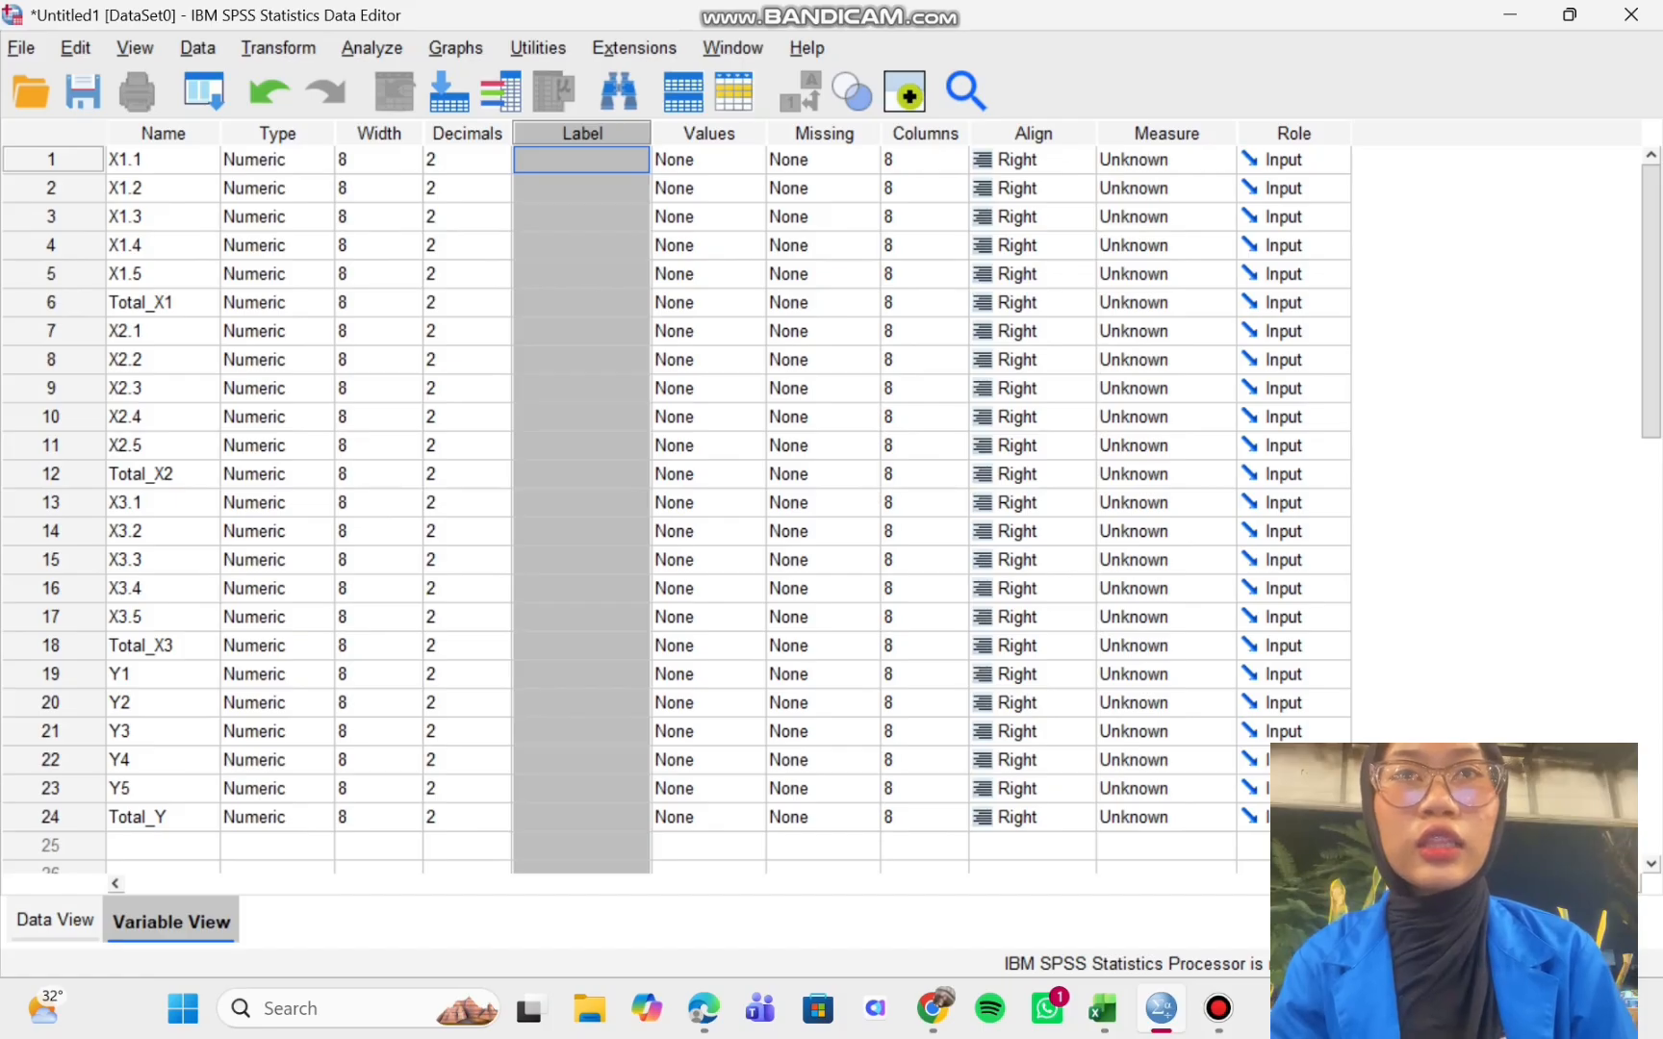
pyautogui.hotkey('ctrl', 'v')
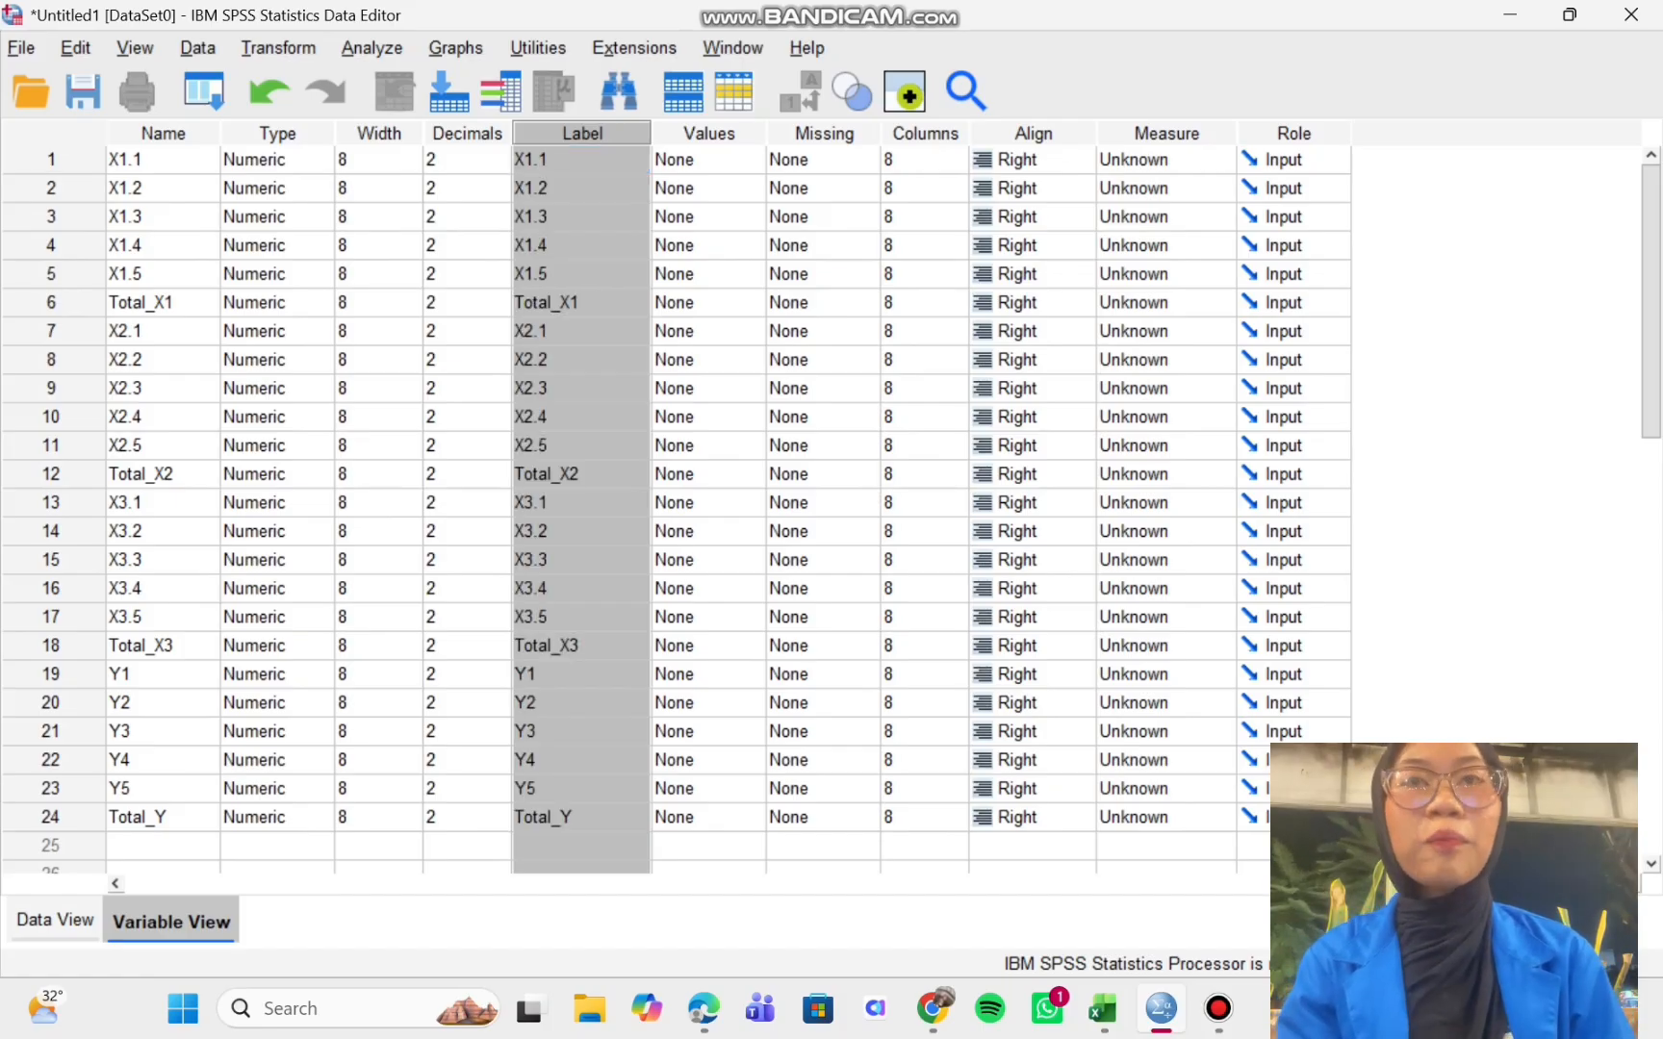
# Set the decimals to 0 for all 24 variables, from X1.1 through Total_Y
pyautogui.click(500, 166)
pyautogui.click(500, 167)
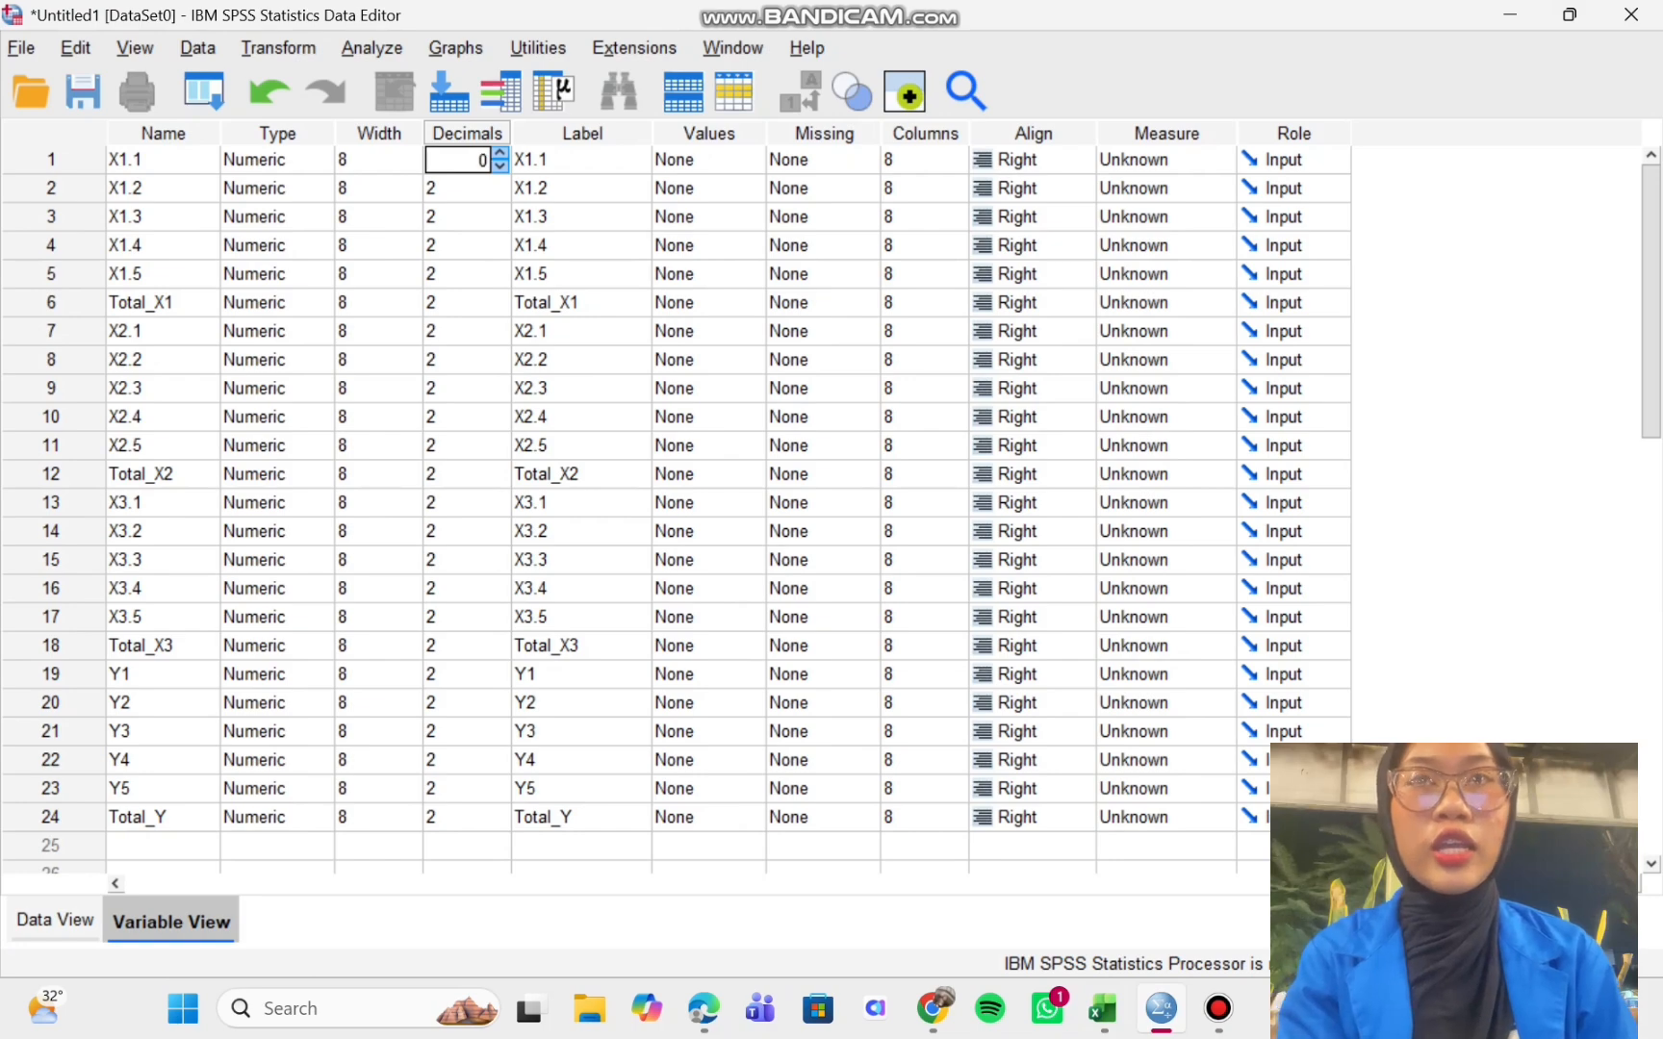
pyautogui.doubleClick(499, 195)
pyautogui.doubleClick(500, 223)
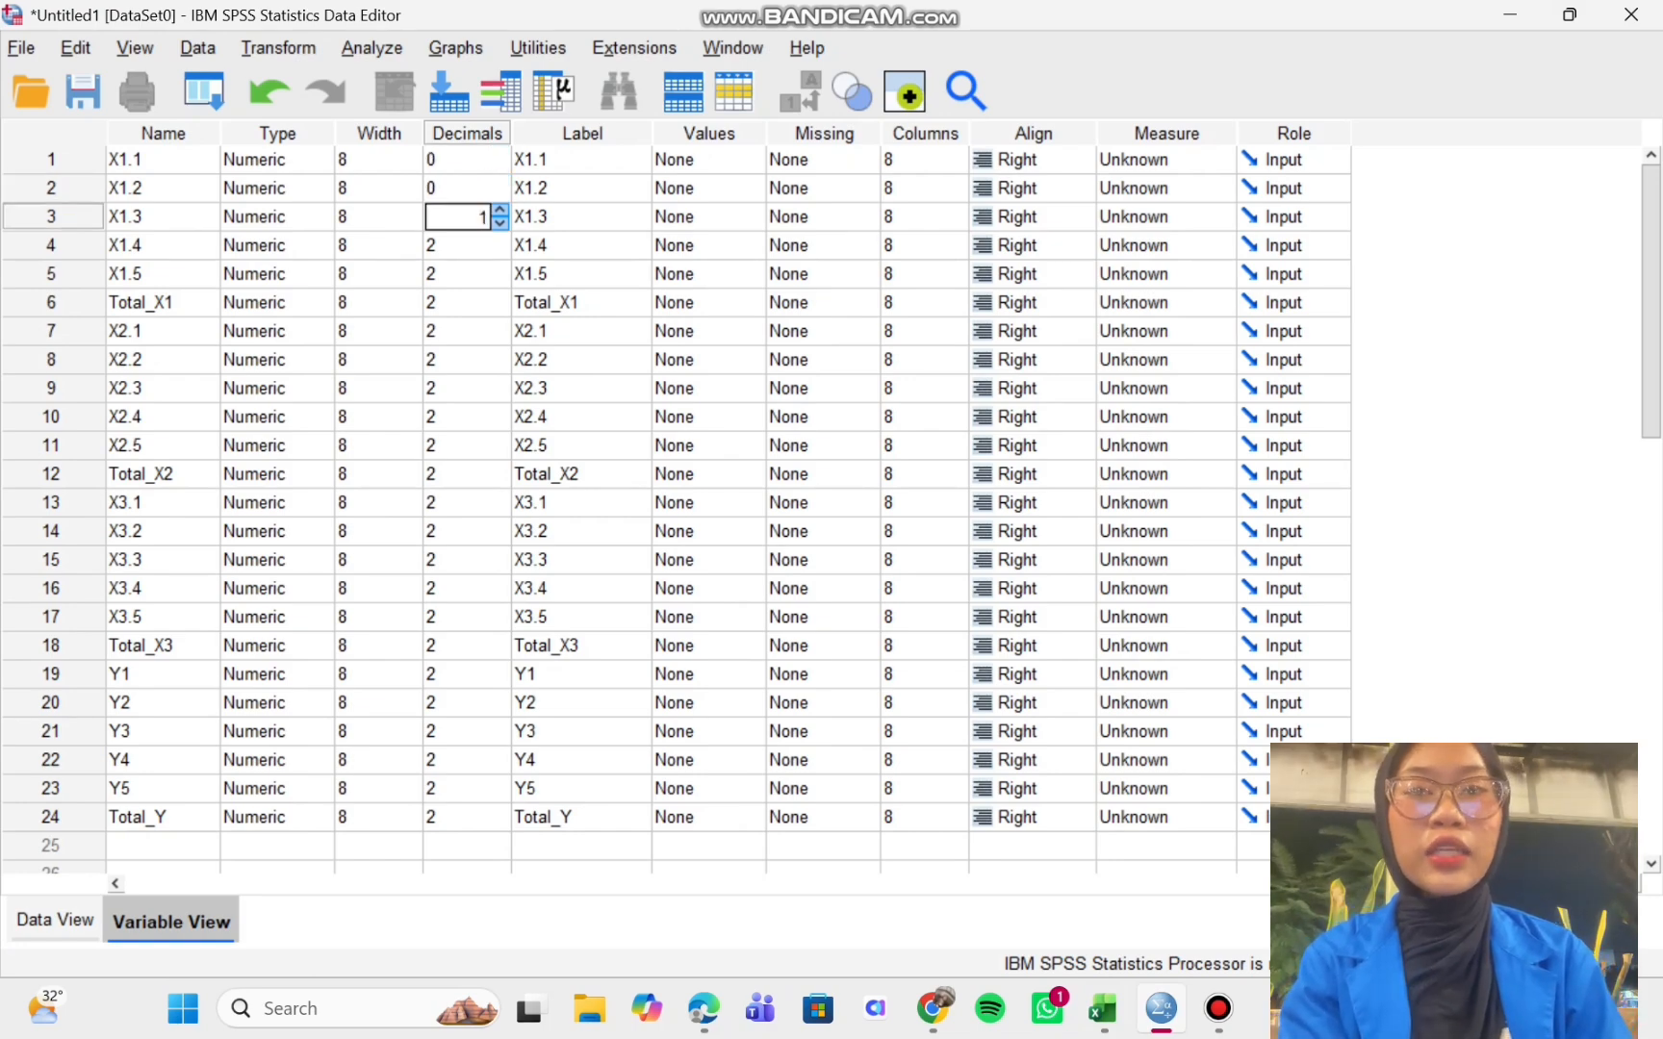
pyautogui.doubleClick(499, 252)
pyautogui.doubleClick(500, 280)
pyautogui.doubleClick(500, 309)
pyautogui.press('Down')
pyautogui.write('0')
pyautogui.press('Down')
pyautogui.press('0')
pyautogui.press('Down')
pyautogui.press('0')
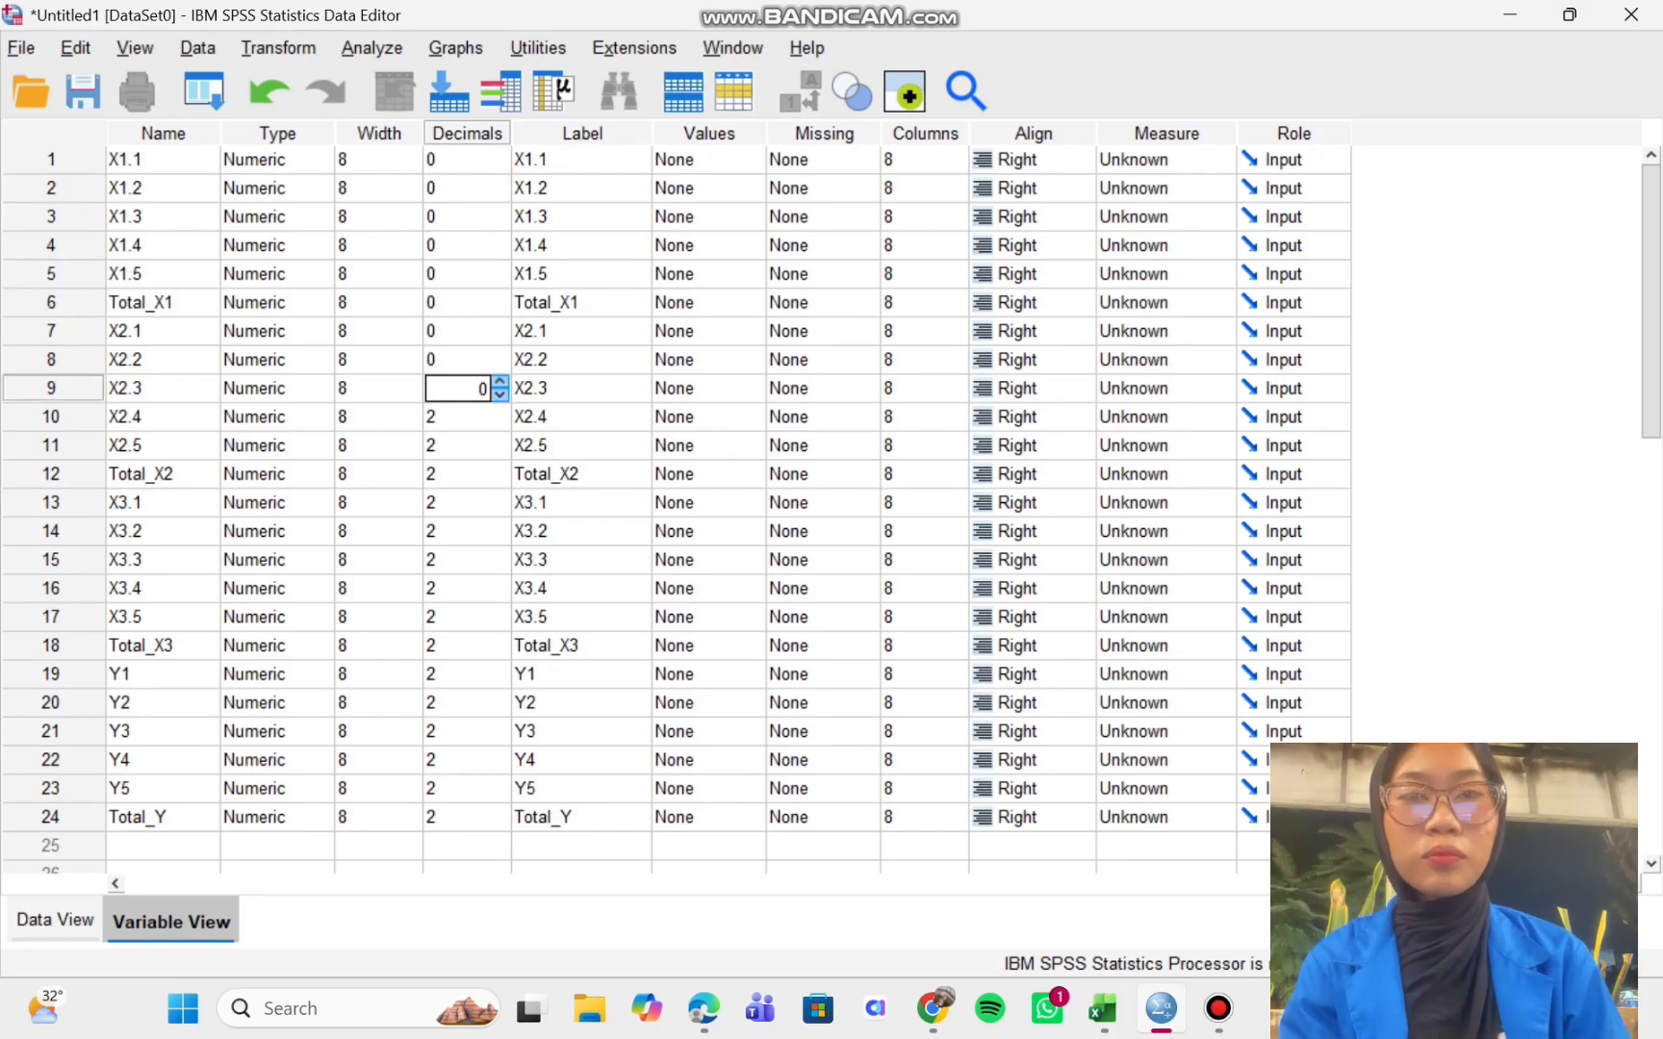
pyautogui.press('Down')
pyautogui.press('0')
pyautogui.press('Down')
pyautogui.press('0')
pyautogui.press('Down')
pyautogui.press('0')
pyautogui.press('Down')
pyautogui.press('0')
pyautogui.press('Down')
pyautogui.press('0')
pyautogui.press('Down')
pyautogui.press('0')
pyautogui.press('Down')
pyautogui.press('0')
pyautogui.press('Down')
pyautogui.press('0')
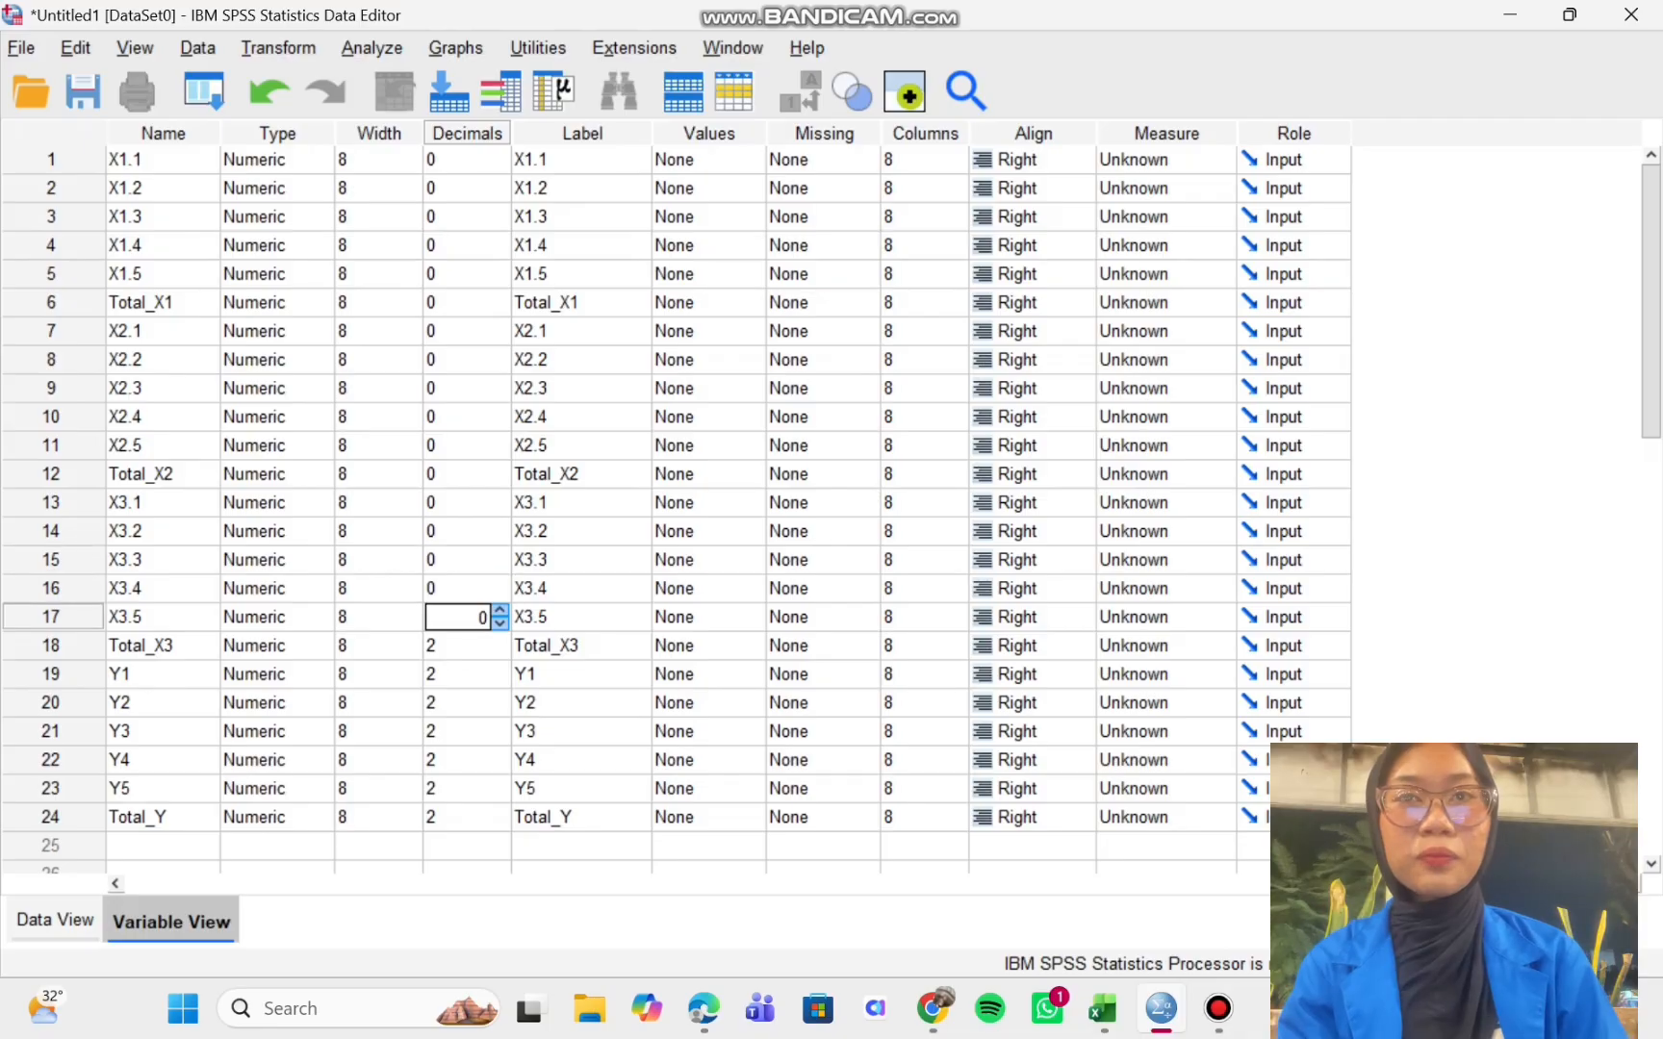
pyautogui.press('Down')
pyautogui.press('0')
pyautogui.press('Down')
pyautogui.press('0')
pyautogui.press('Down')
pyautogui.press('0')
pyautogui.press('Down')
pyautogui.press('Down')
pyautogui.write('3')
pyautogui.press('Up')
pyautogui.write('0')
pyautogui.press('Down')
pyautogui.write('0')
pyautogui.press('Down')
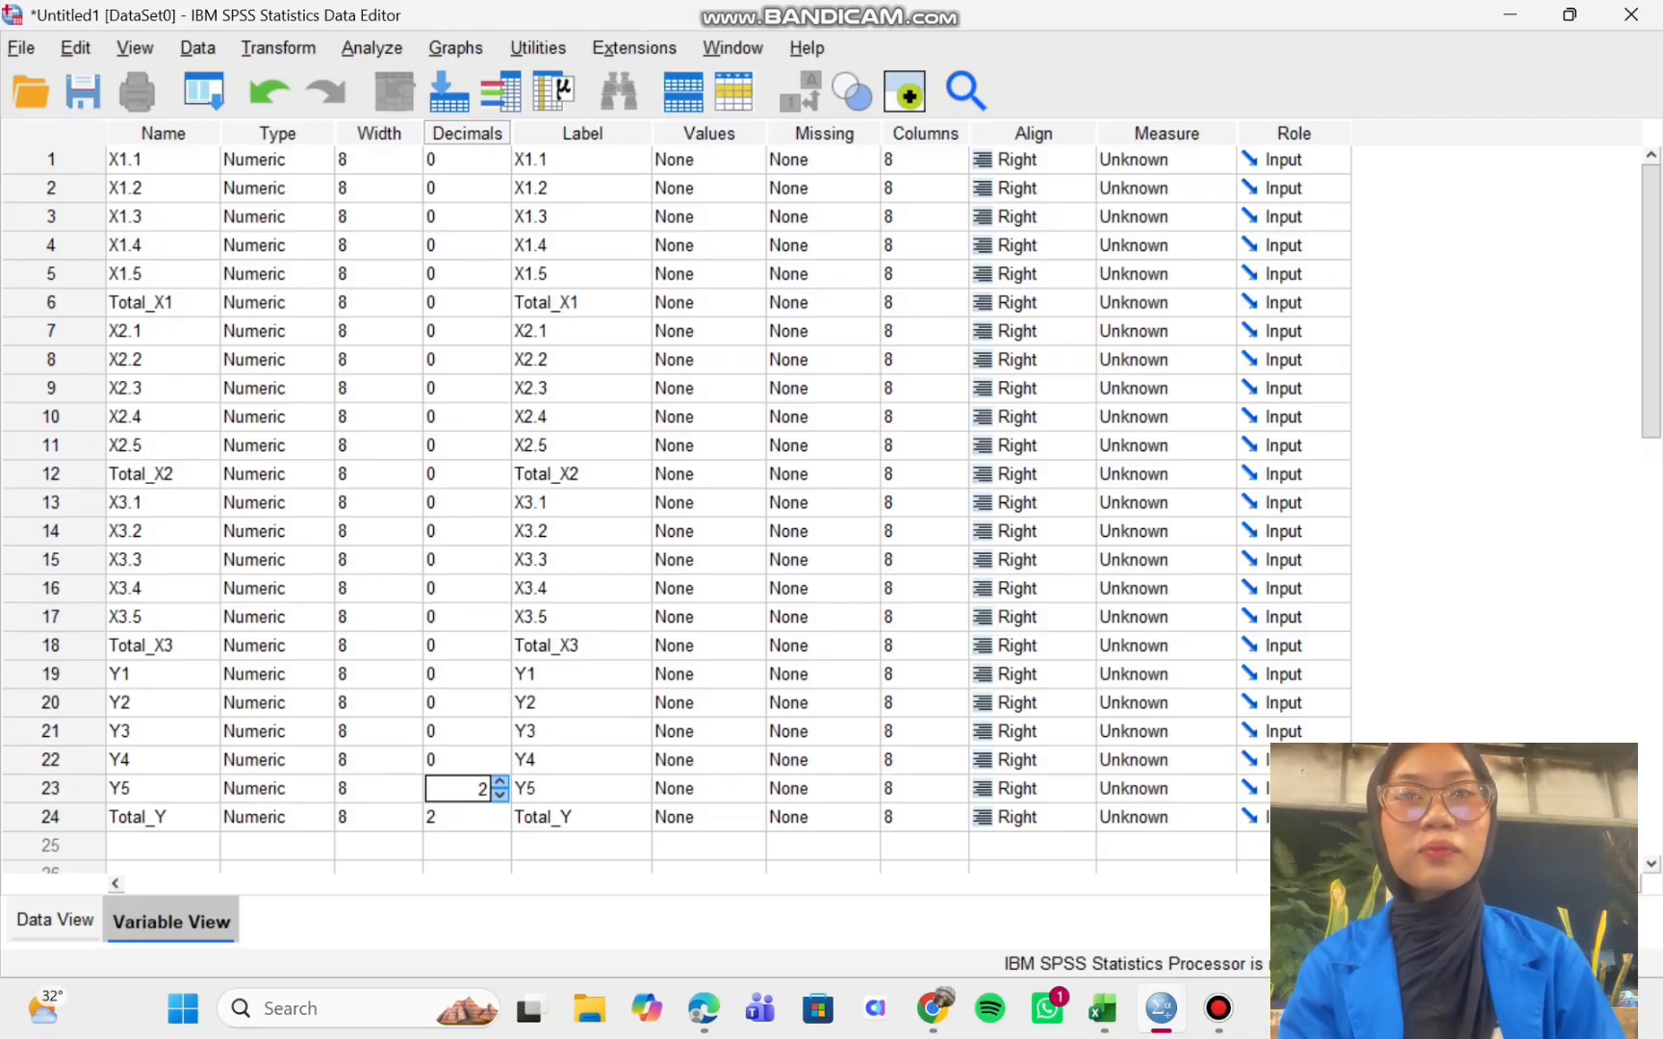
pyautogui.write('0')
pyautogui.press('Down')
pyautogui.write('0')
# Set the measurement level of all 24 variables, from X1.1 through Total_Y, to Scale
pyautogui.click(1167, 160)
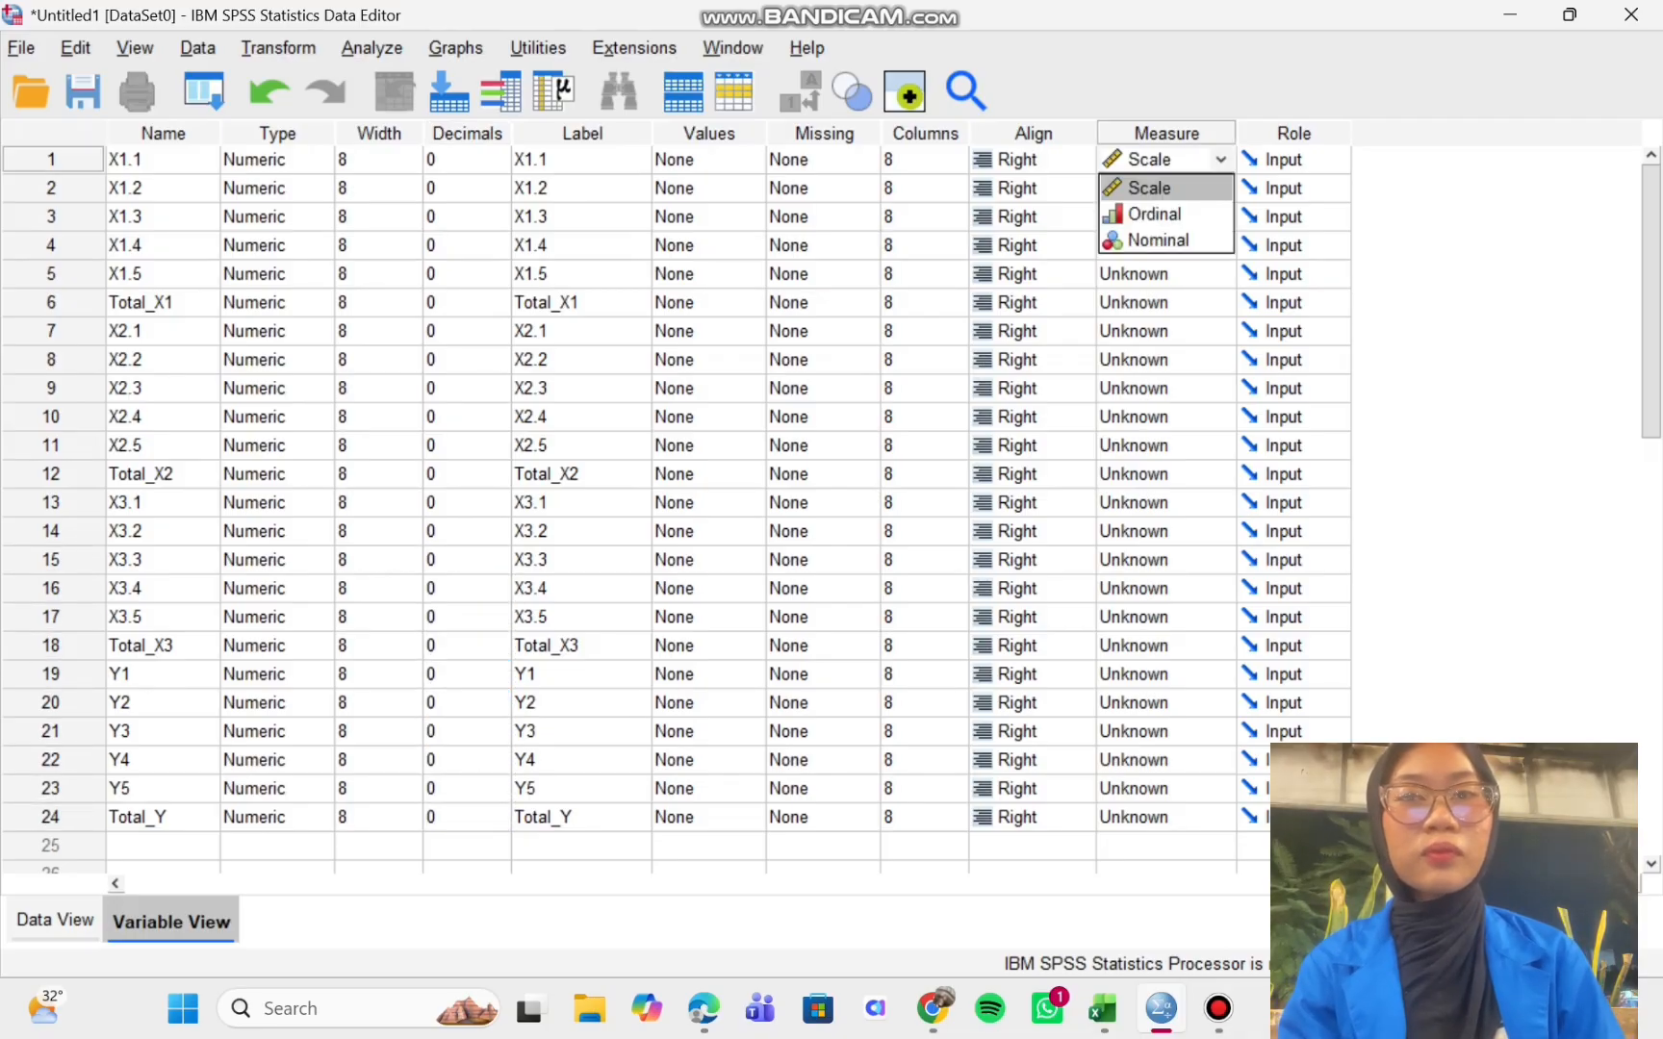
pyautogui.click(1166, 188)
pyautogui.click(1167, 188)
pyautogui.click(1166, 216)
pyautogui.click(1167, 216)
pyautogui.click(1167, 245)
pyautogui.click(1166, 275)
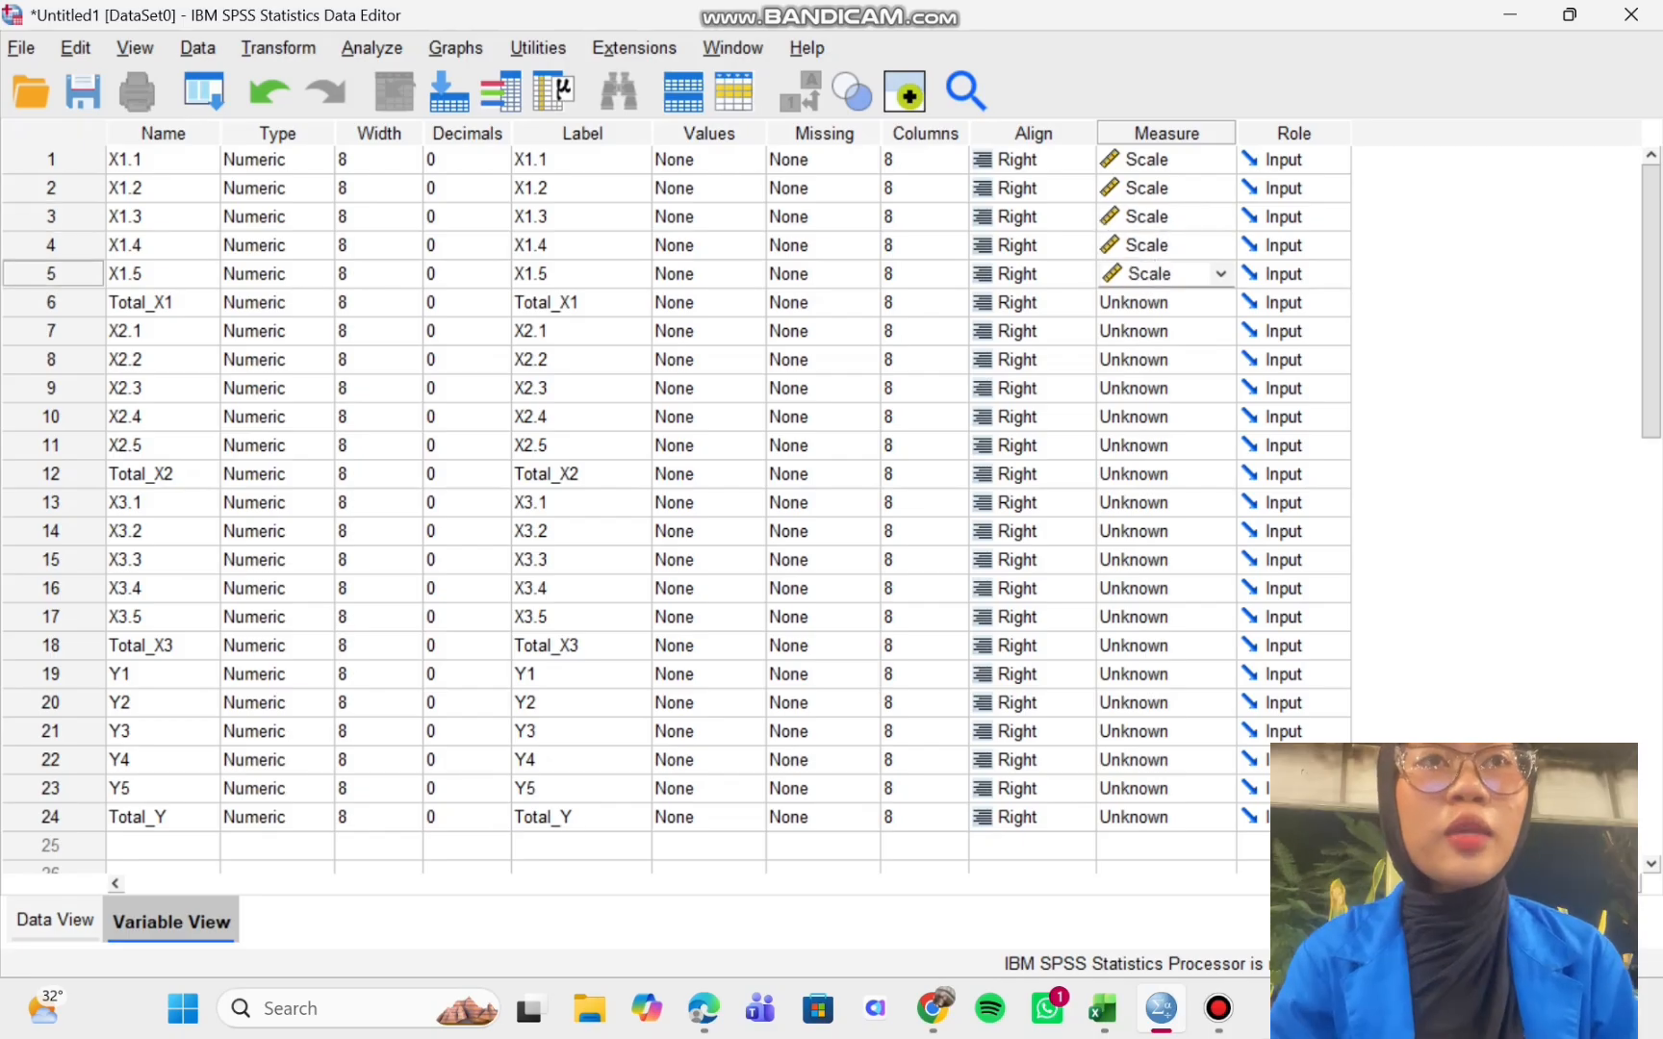
pyautogui.click(1166, 303)
pyautogui.click(1166, 331)
pyautogui.click(1166, 360)
pyautogui.click(1166, 389)
pyautogui.click(1166, 417)
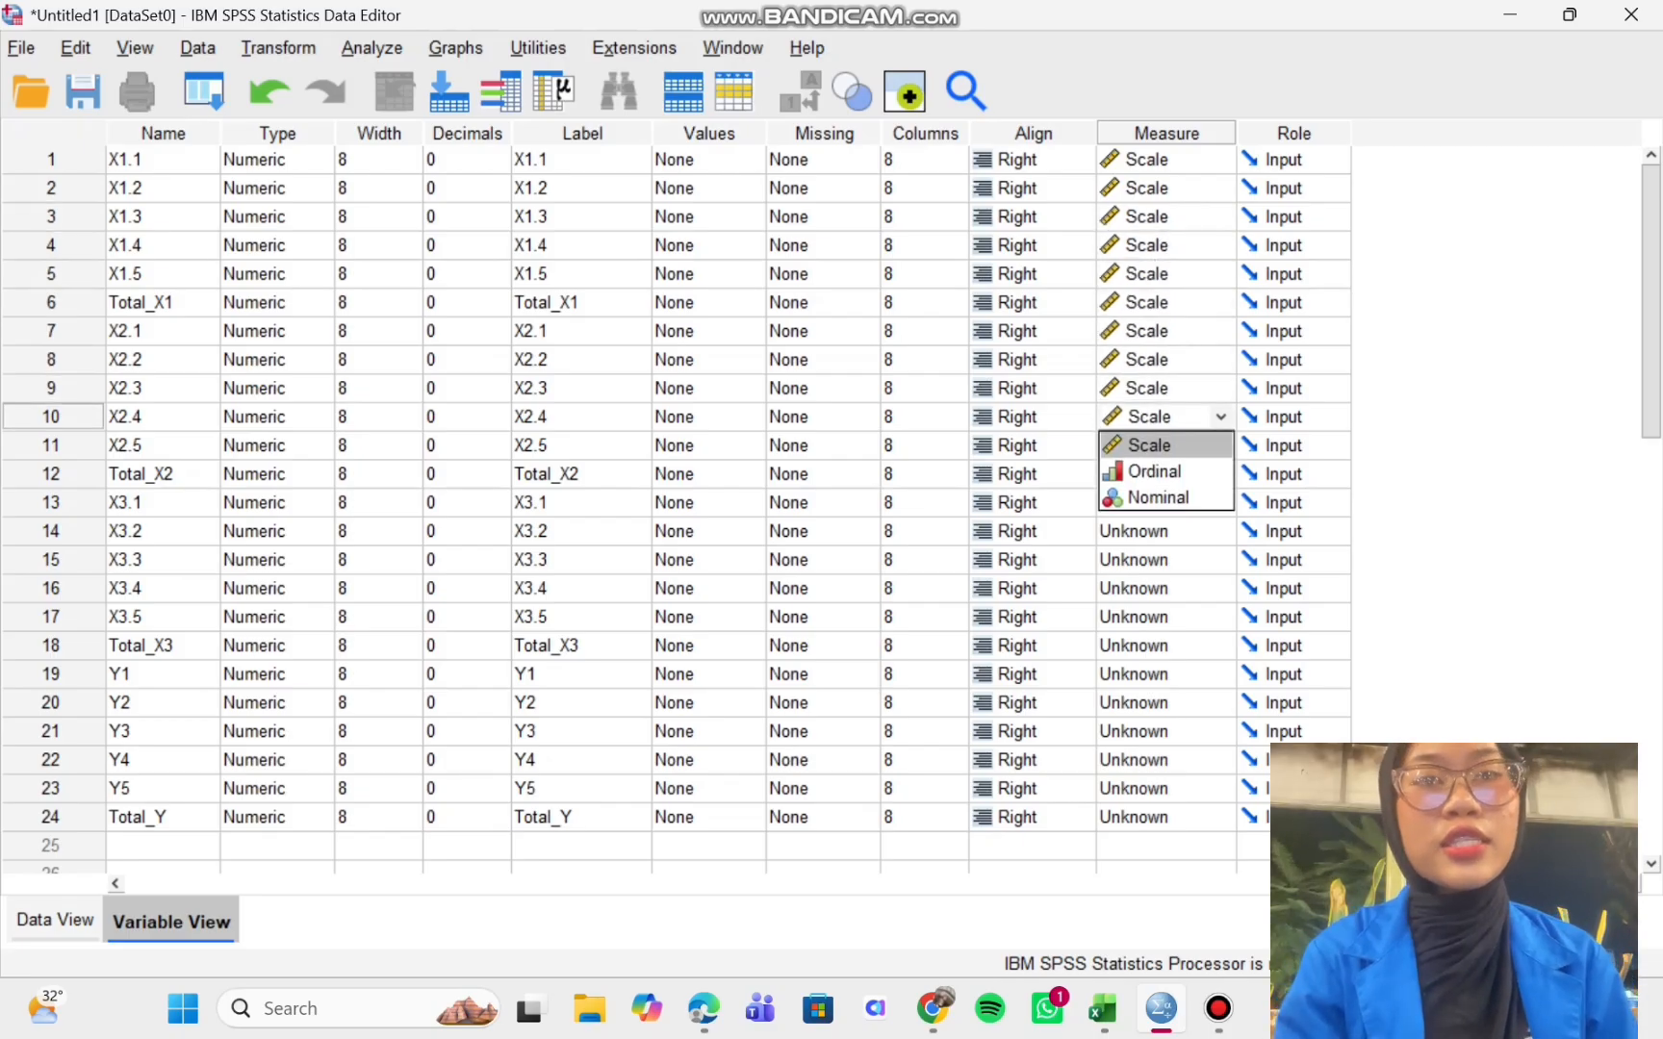
pyautogui.click(1167, 446)
pyautogui.click(1166, 475)
pyautogui.click(1166, 502)
pyautogui.click(1166, 531)
pyautogui.click(1166, 561)
pyautogui.click(1166, 589)
pyautogui.click(1167, 617)
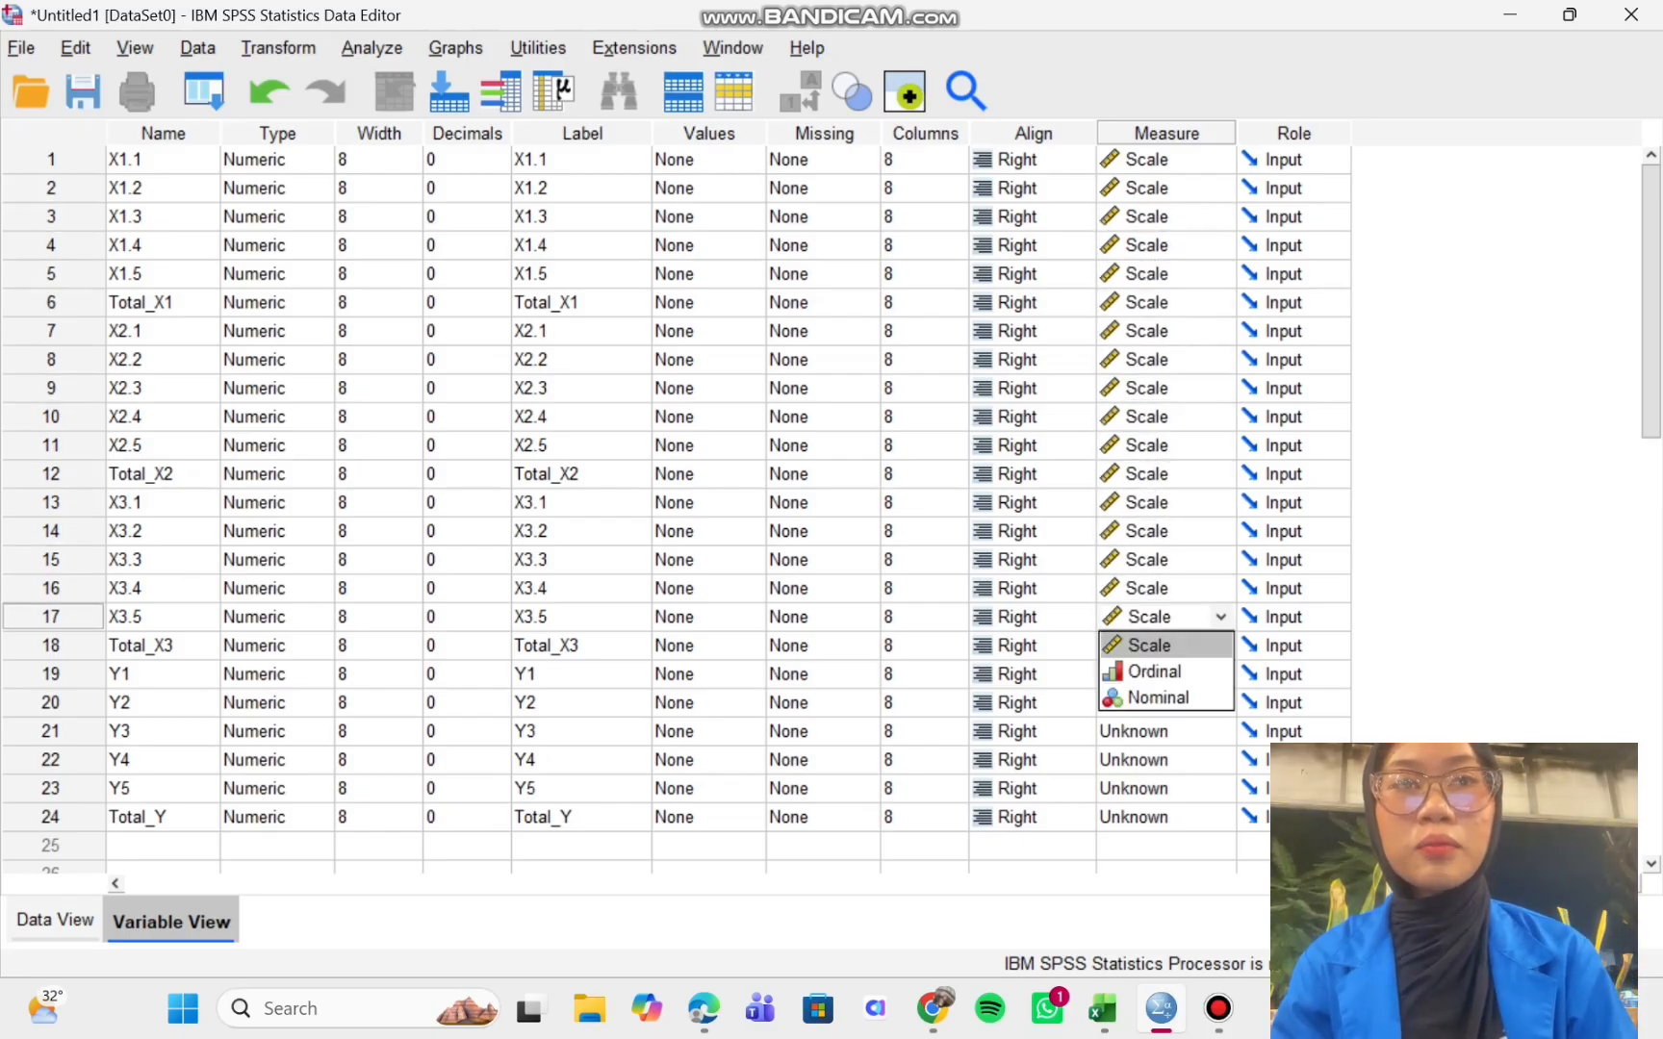
pyautogui.click(1166, 646)
pyautogui.click(1166, 675)
pyautogui.click(1167, 702)
pyautogui.click(1166, 731)
pyautogui.click(1167, 760)
pyautogui.click(1166, 788)
pyautogui.click(1166, 817)
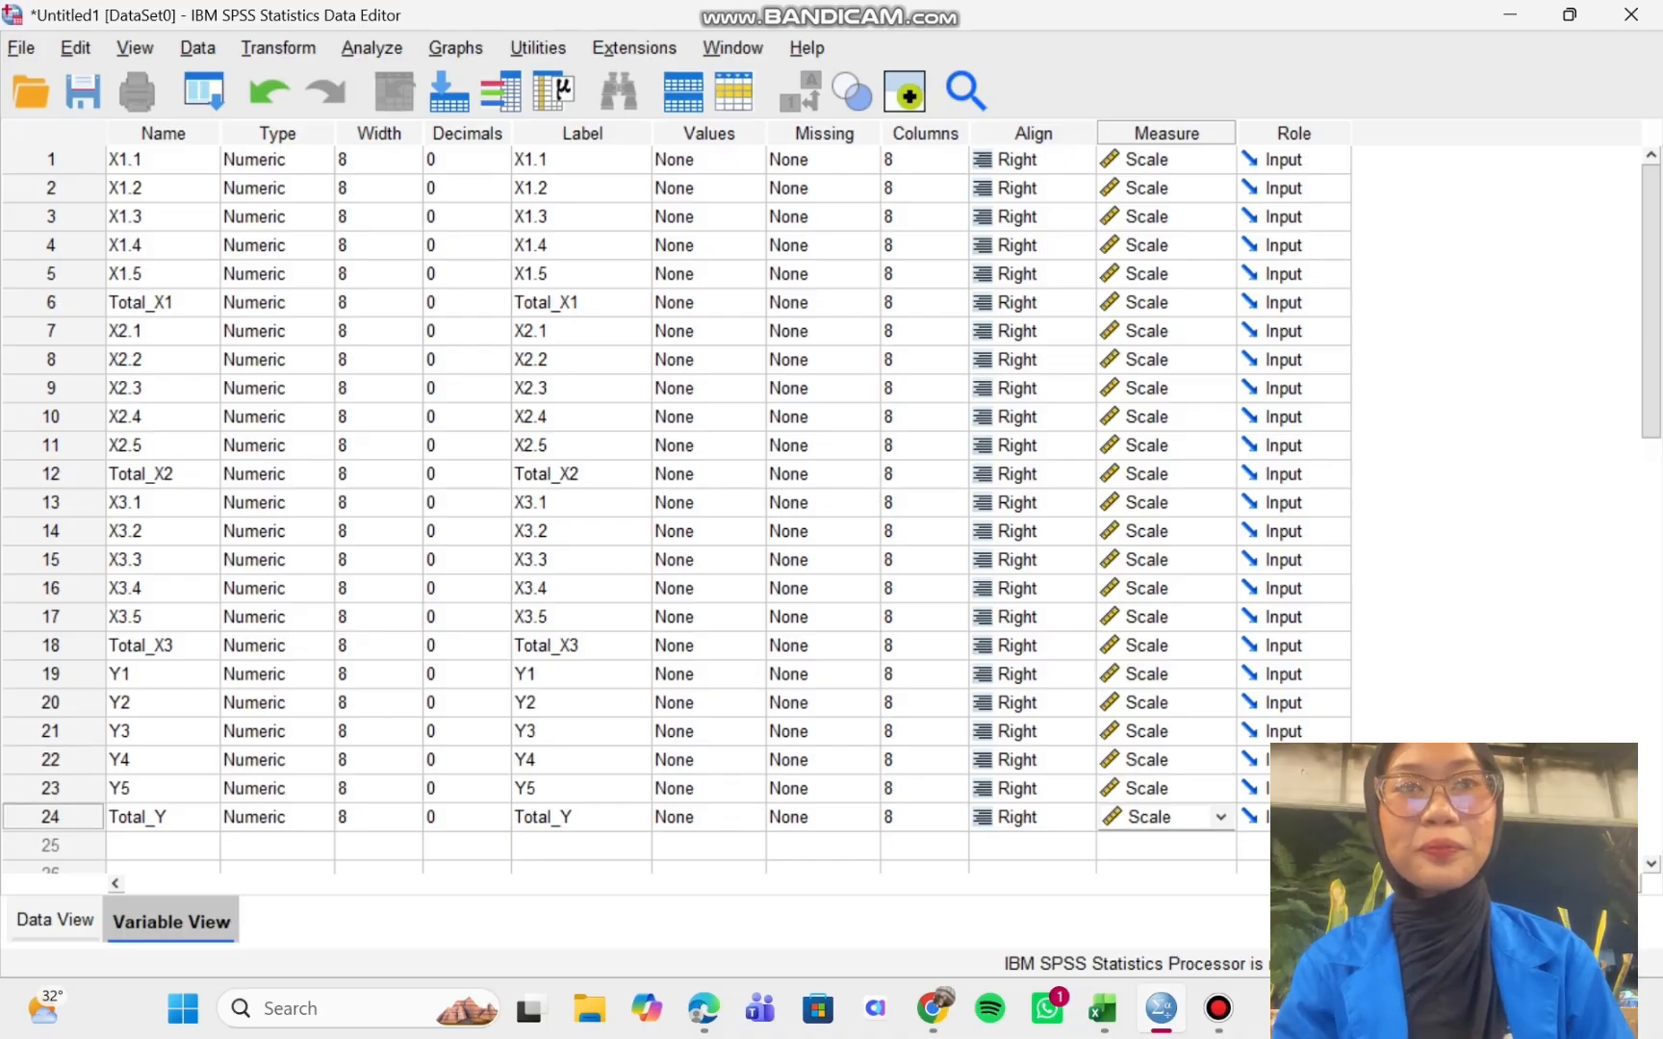
# Copy the response values in B2:Y51 of the Excel sheet into SPSS's Data View, starting at row 1 of X1.1
pyautogui.hotkey('alt', 'Tab')
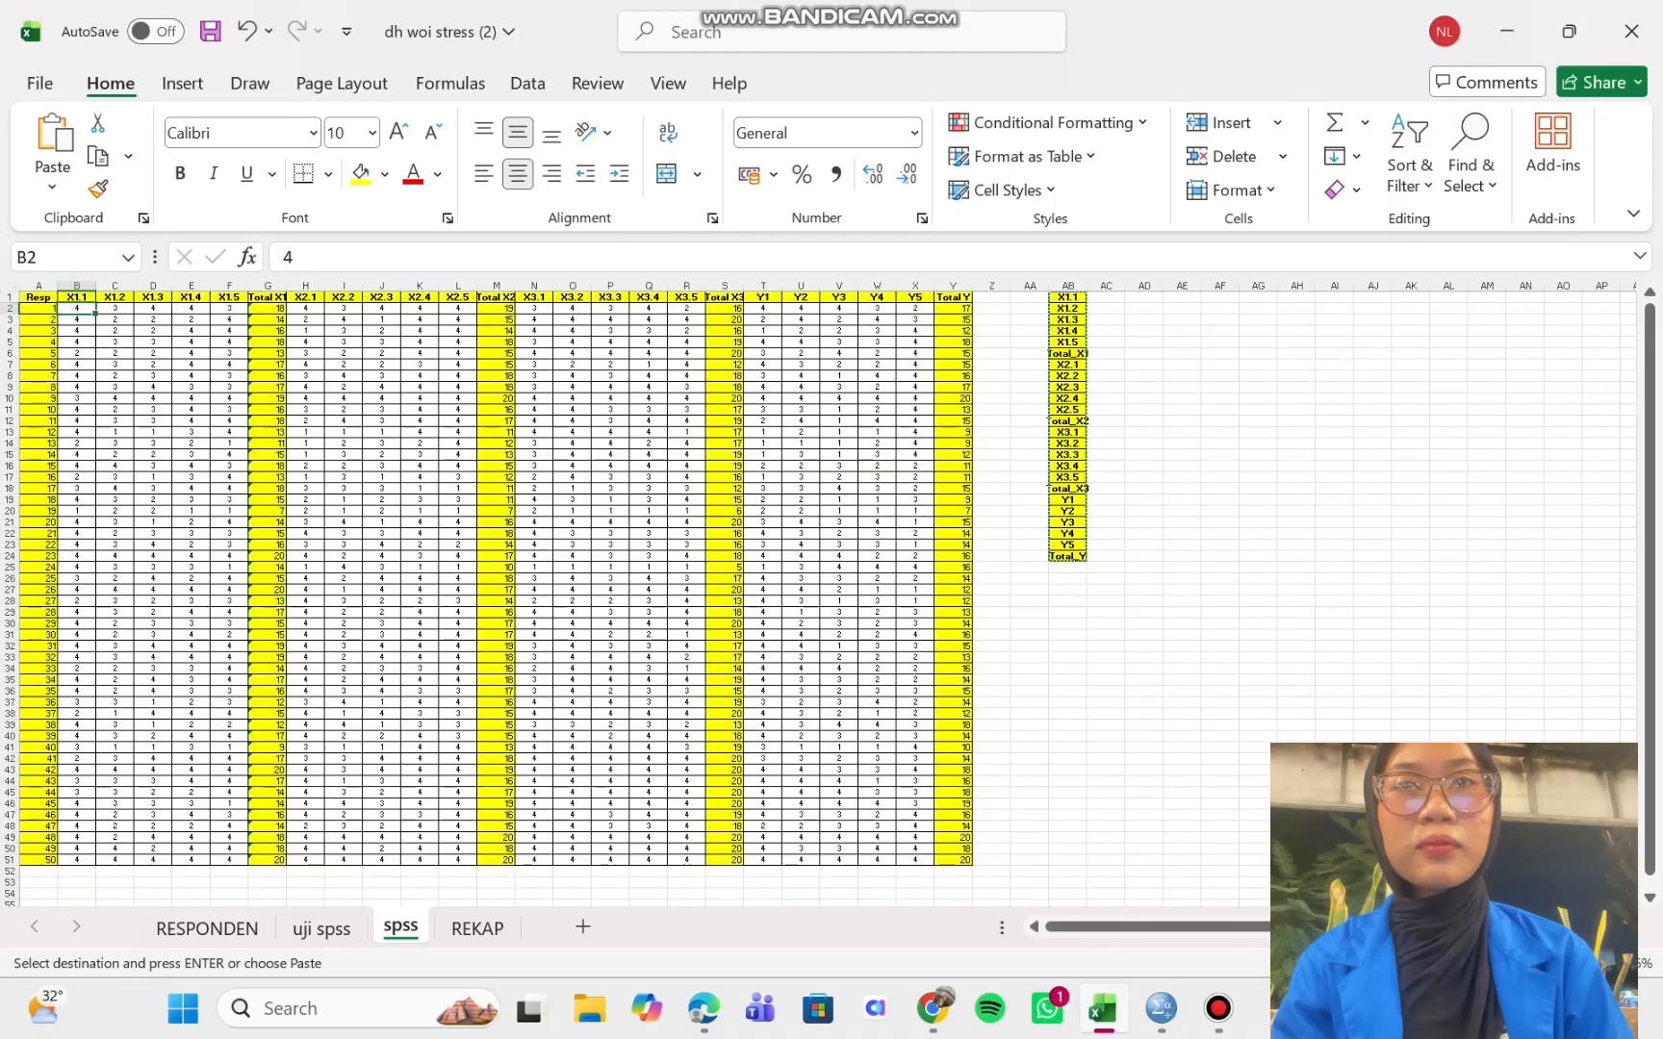
pyautogui.moveTo(82, 310); pyautogui.dragTo(972, 842)
pyautogui.hotkey('ctrl', 'c')
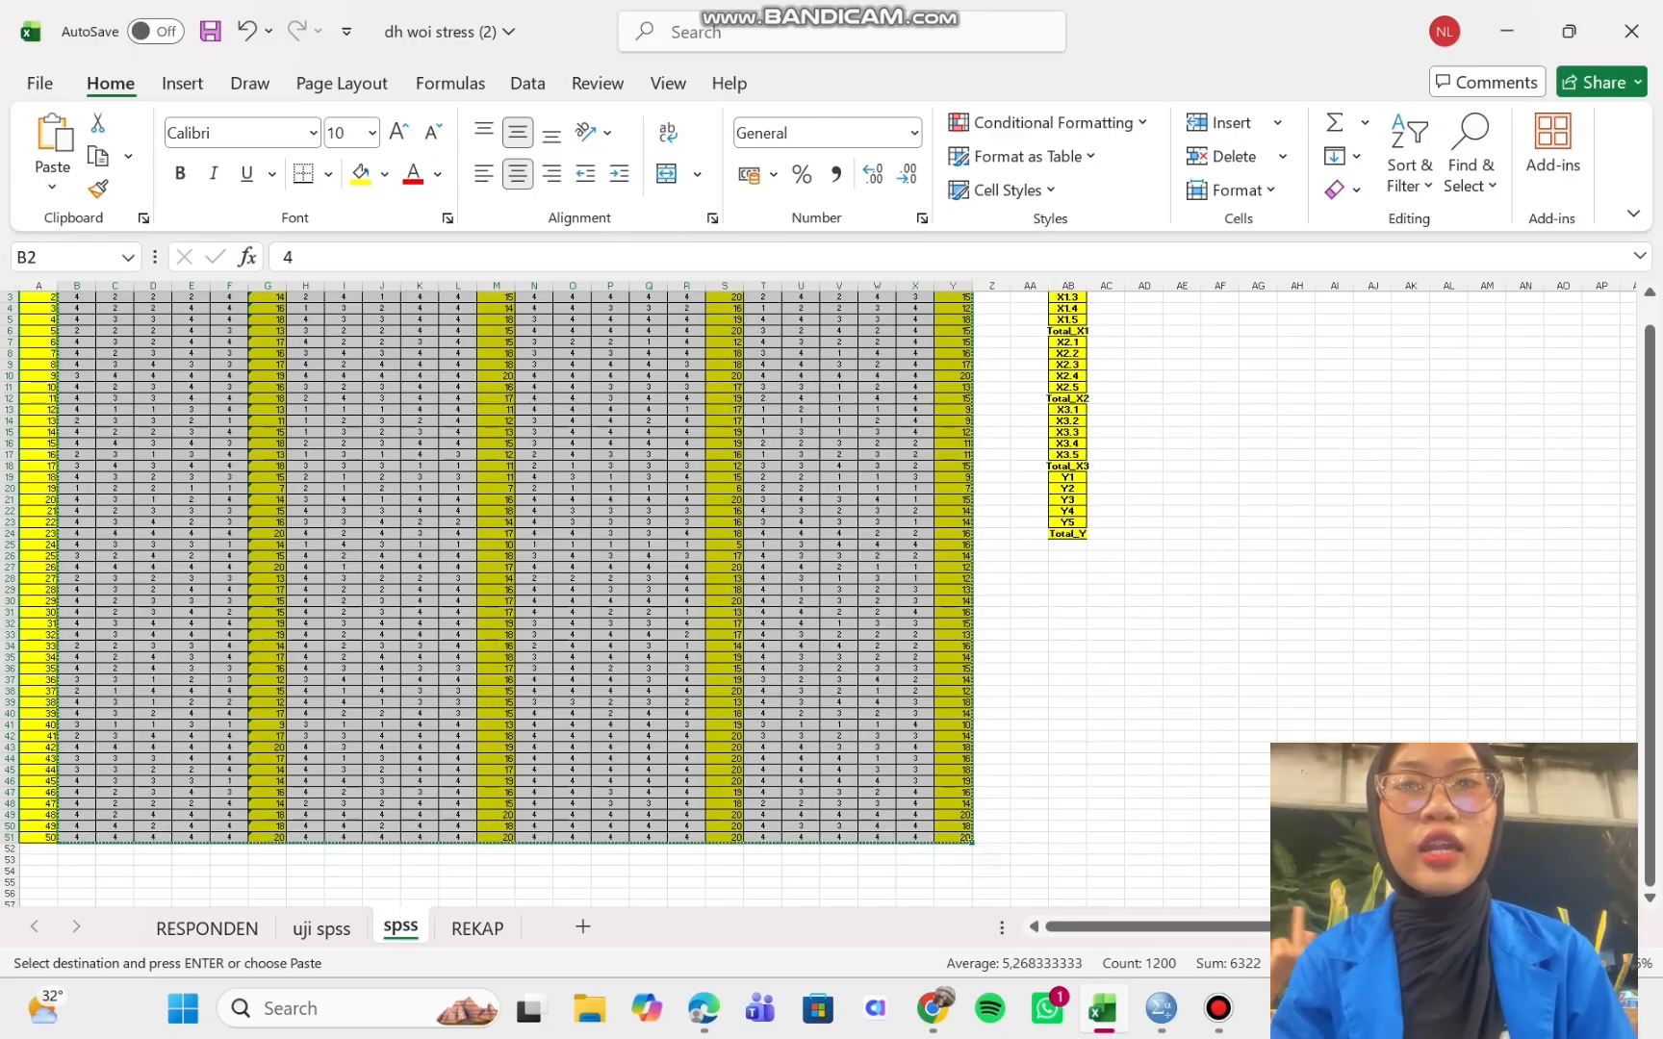
pyautogui.hotkey('alt', 'Tab')
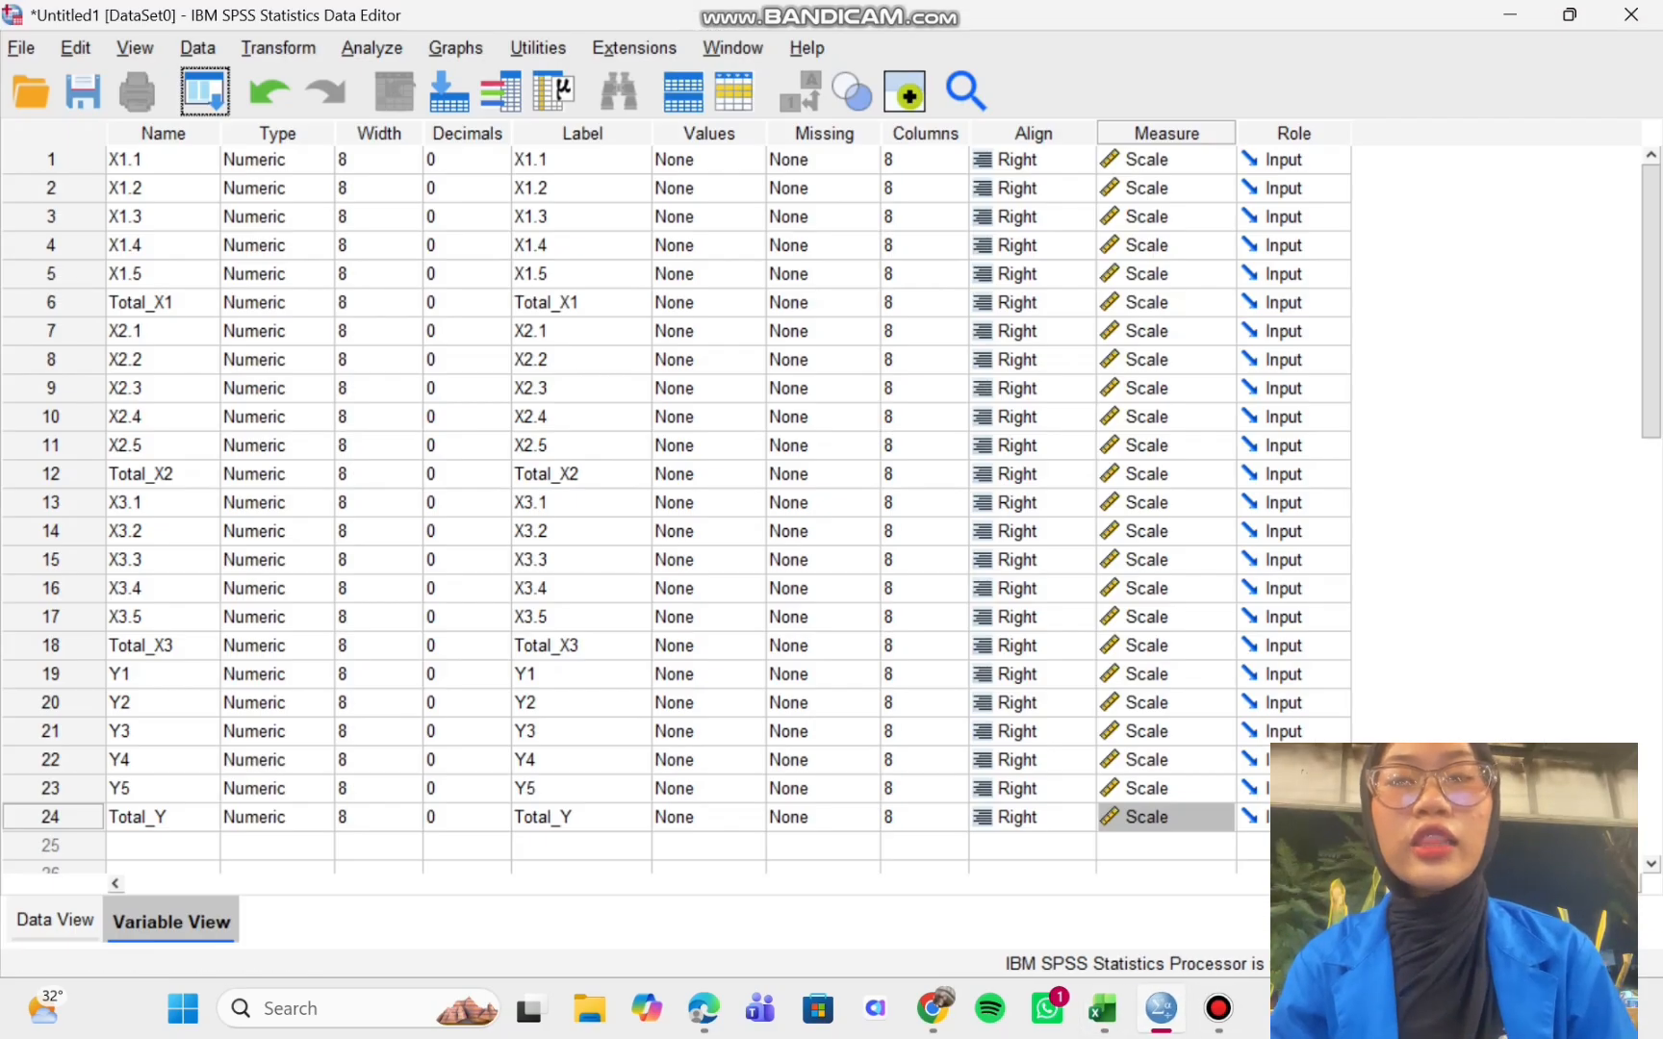
pyautogui.click(55, 920)
pyautogui.click(160, 198)
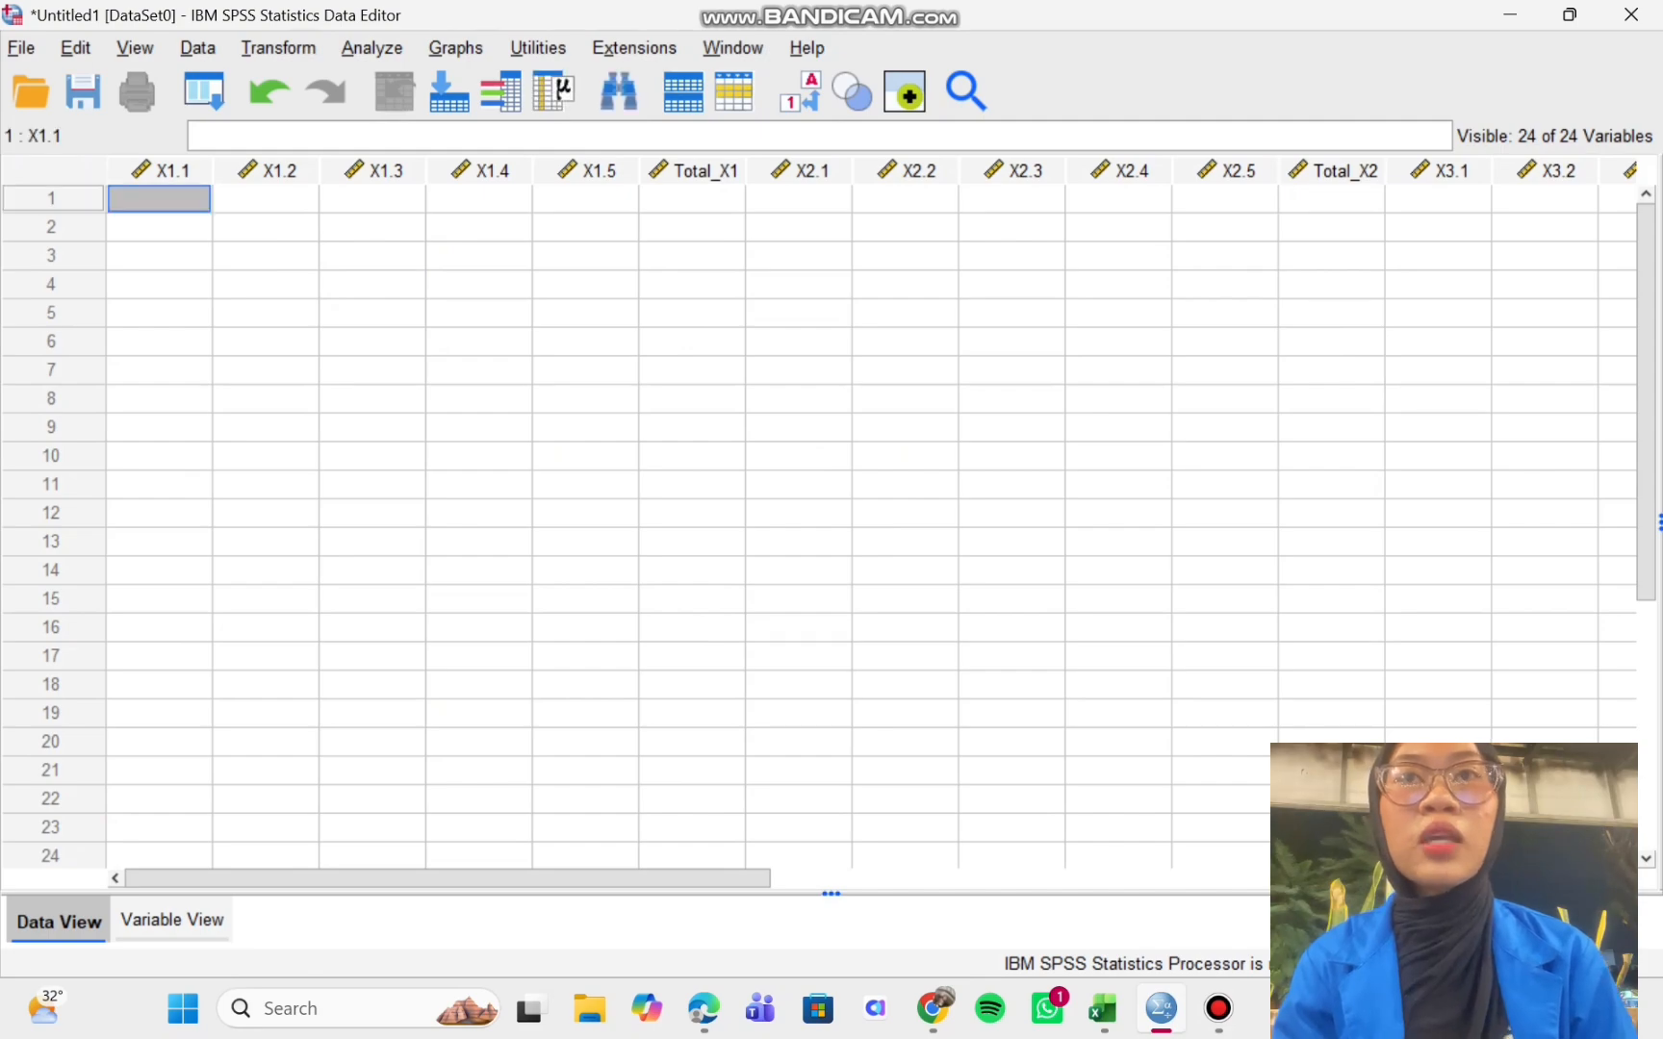
pyautogui.hotkey('ctrl', 'v')
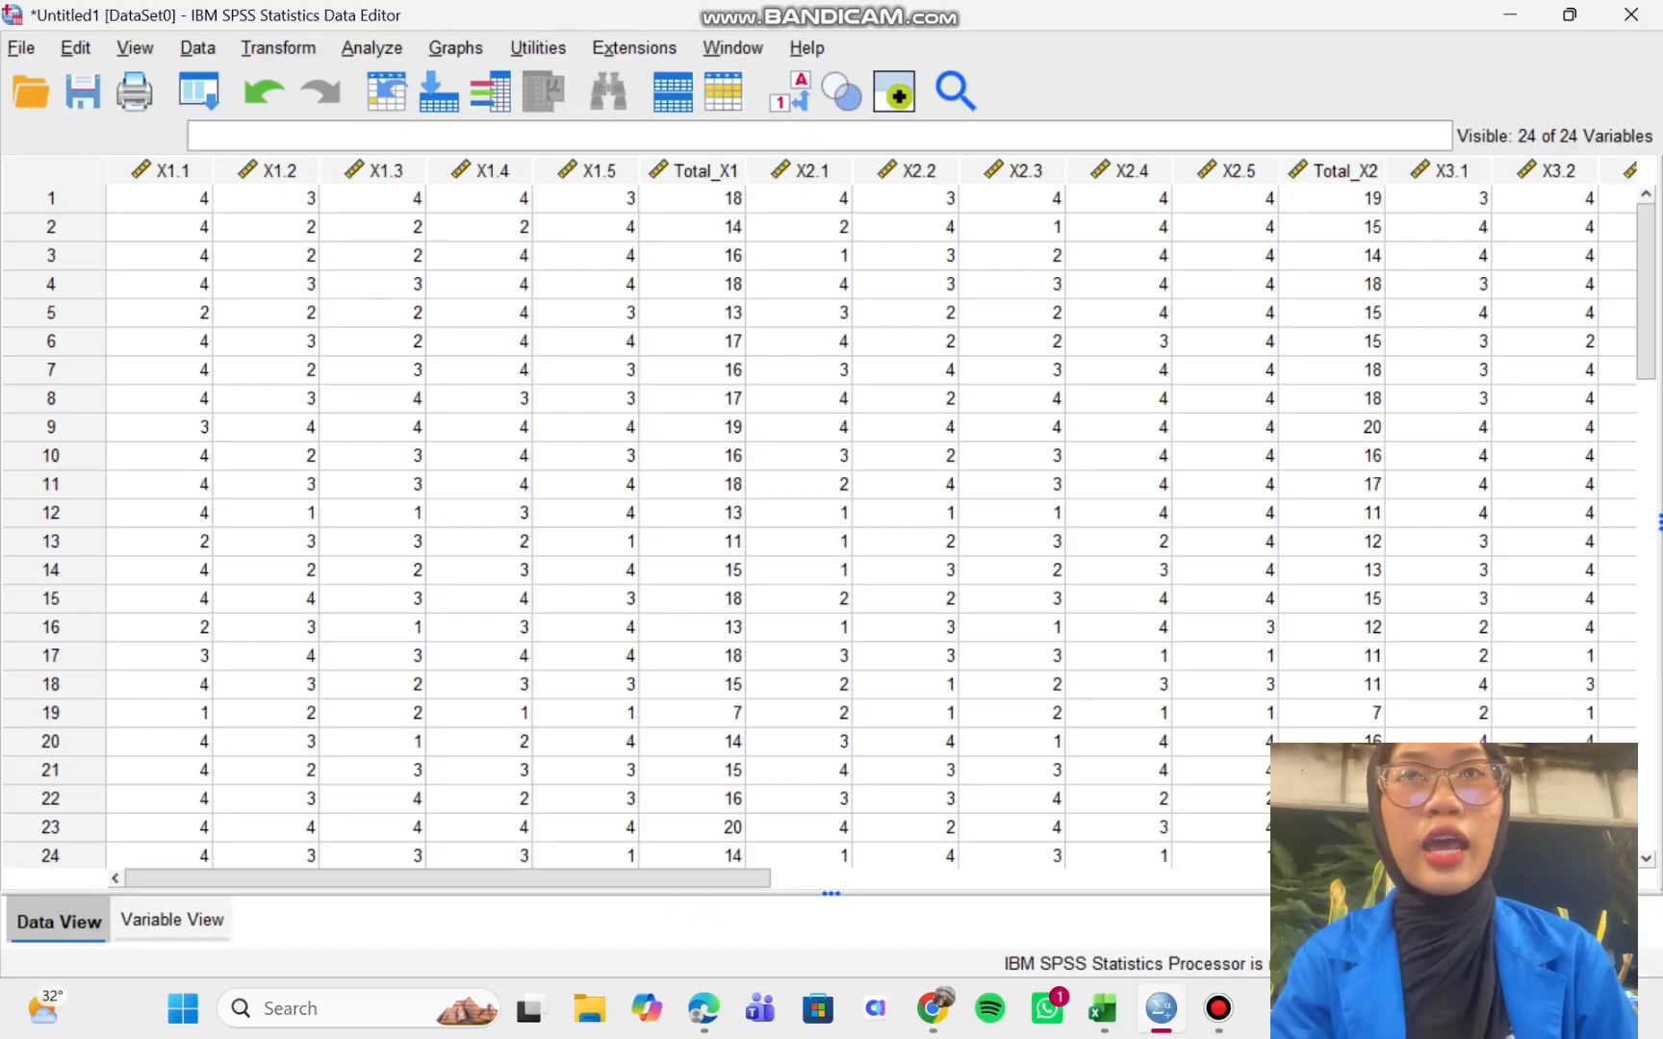
# Run a two-tailed Pearson bivariate correlation on X1.1, X1.2, X1.3, X1.4, X1.5 and Total_X1
pyautogui.click(372, 48)
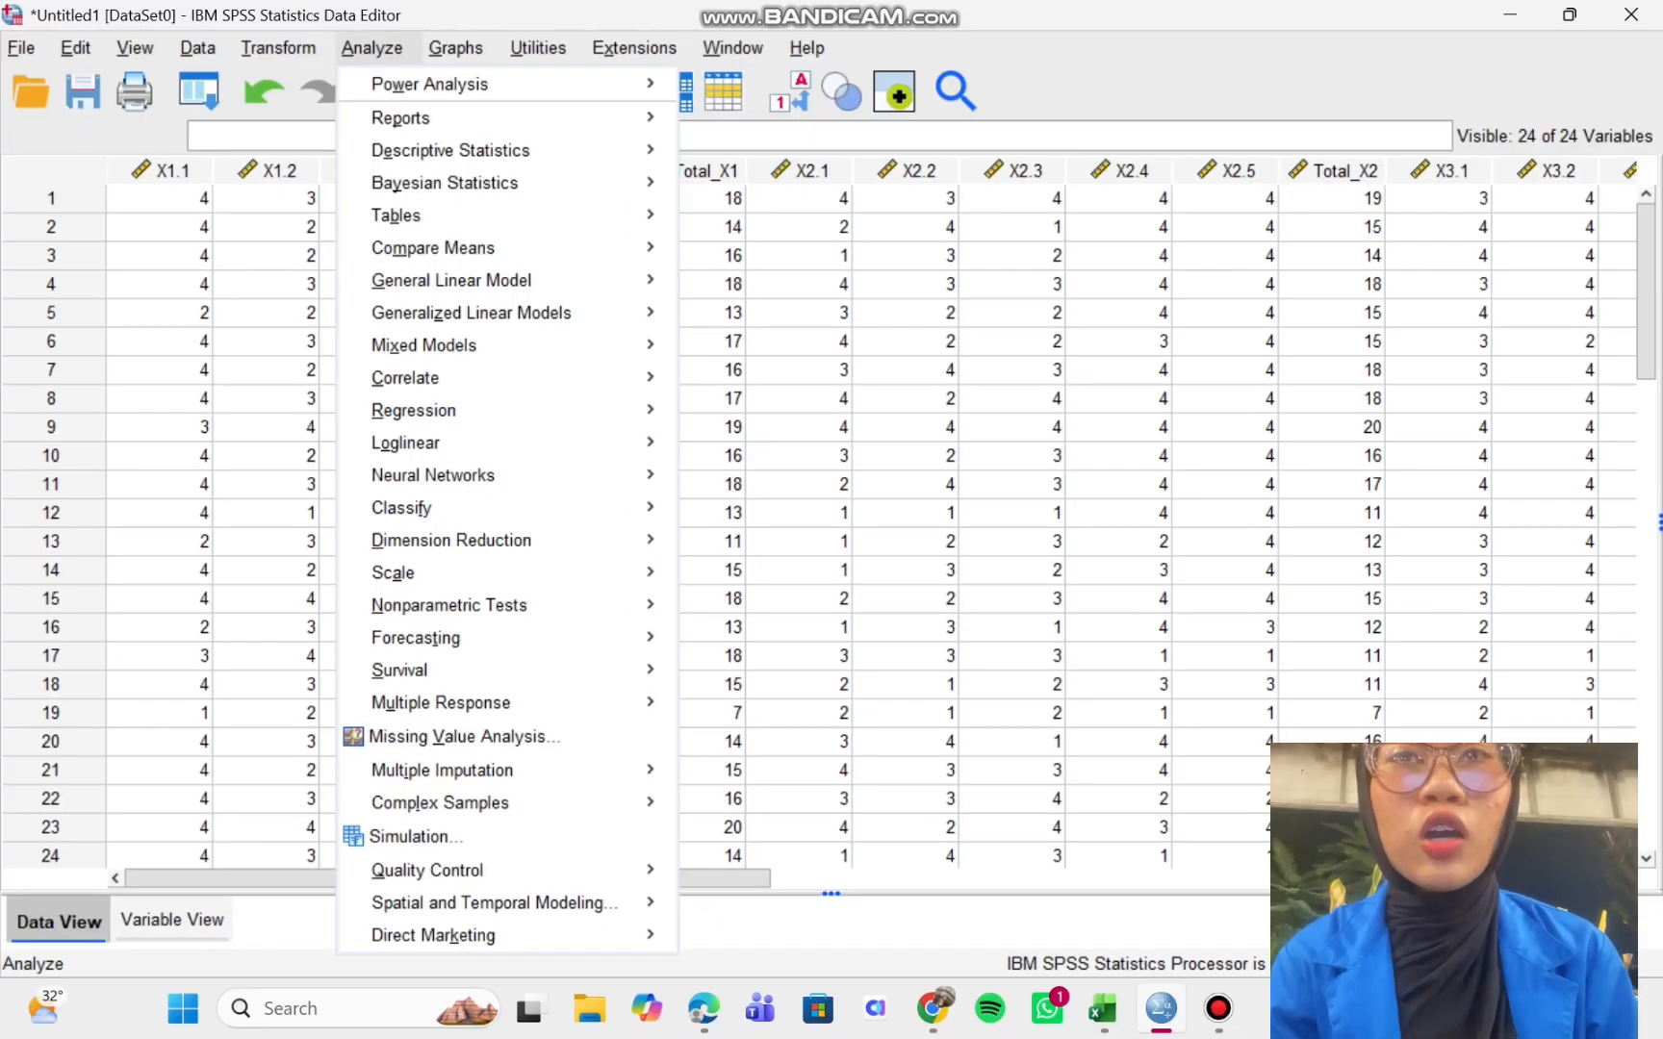
pyautogui.moveTo(404, 378)
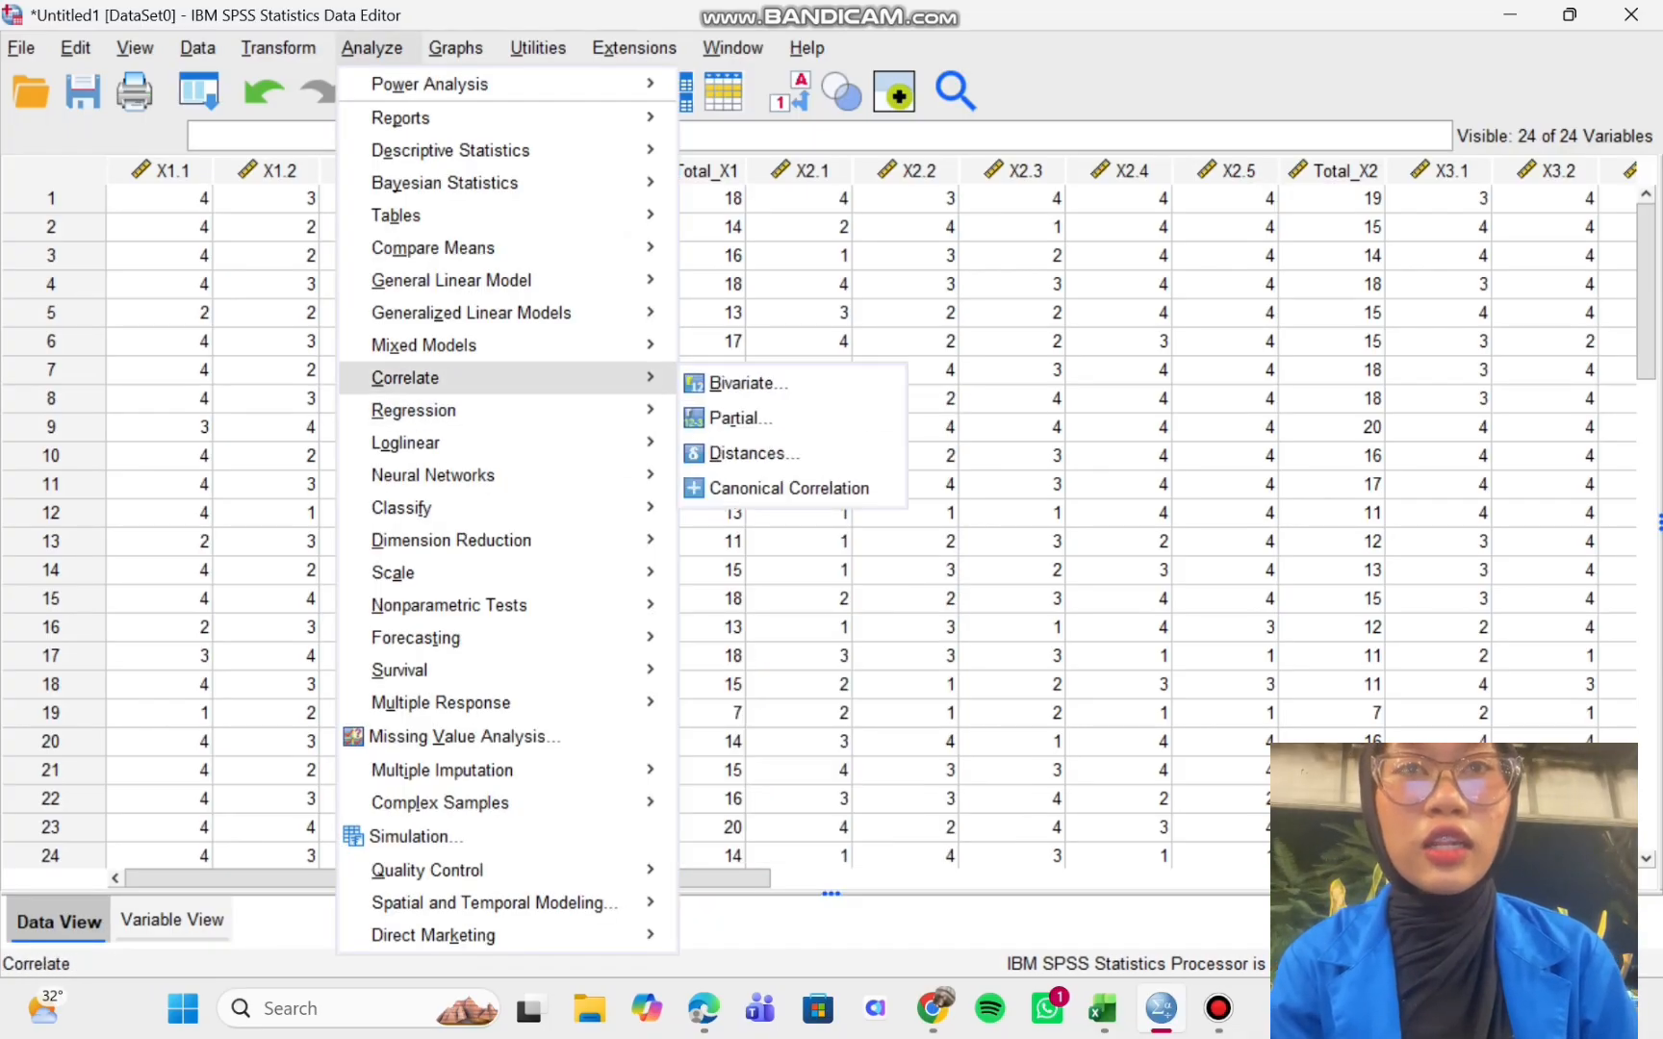
pyautogui.click(746, 383)
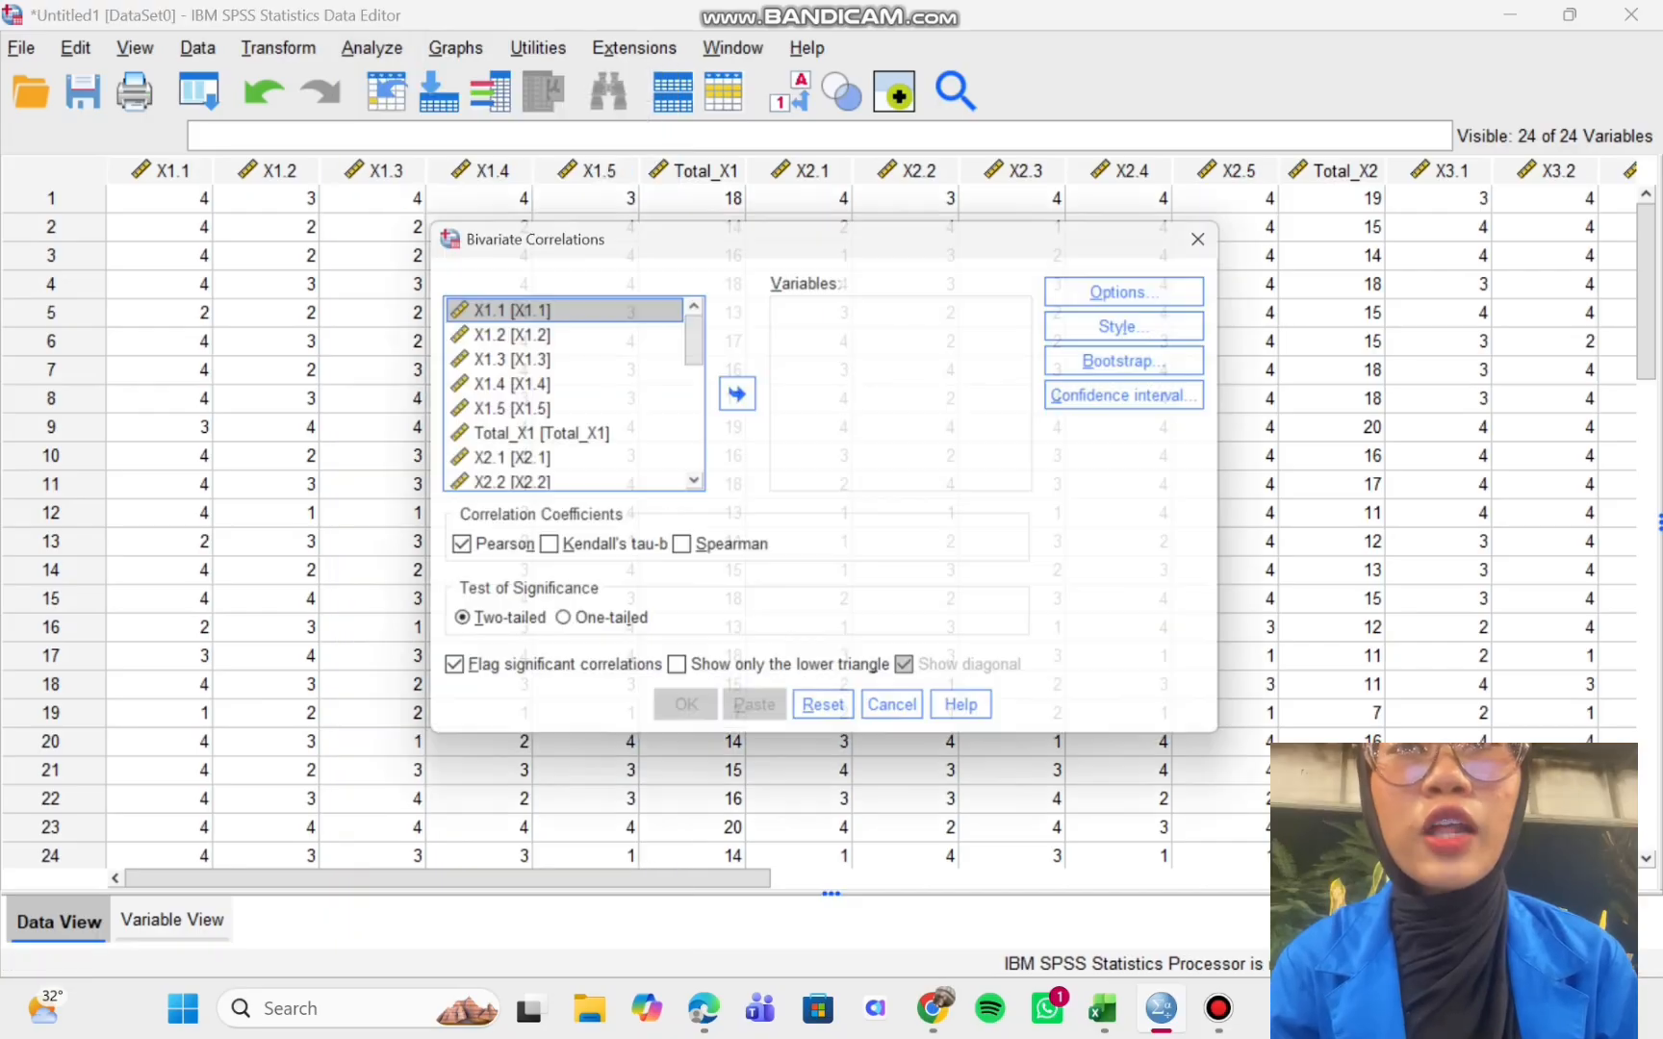
pyautogui.click(745, 395)
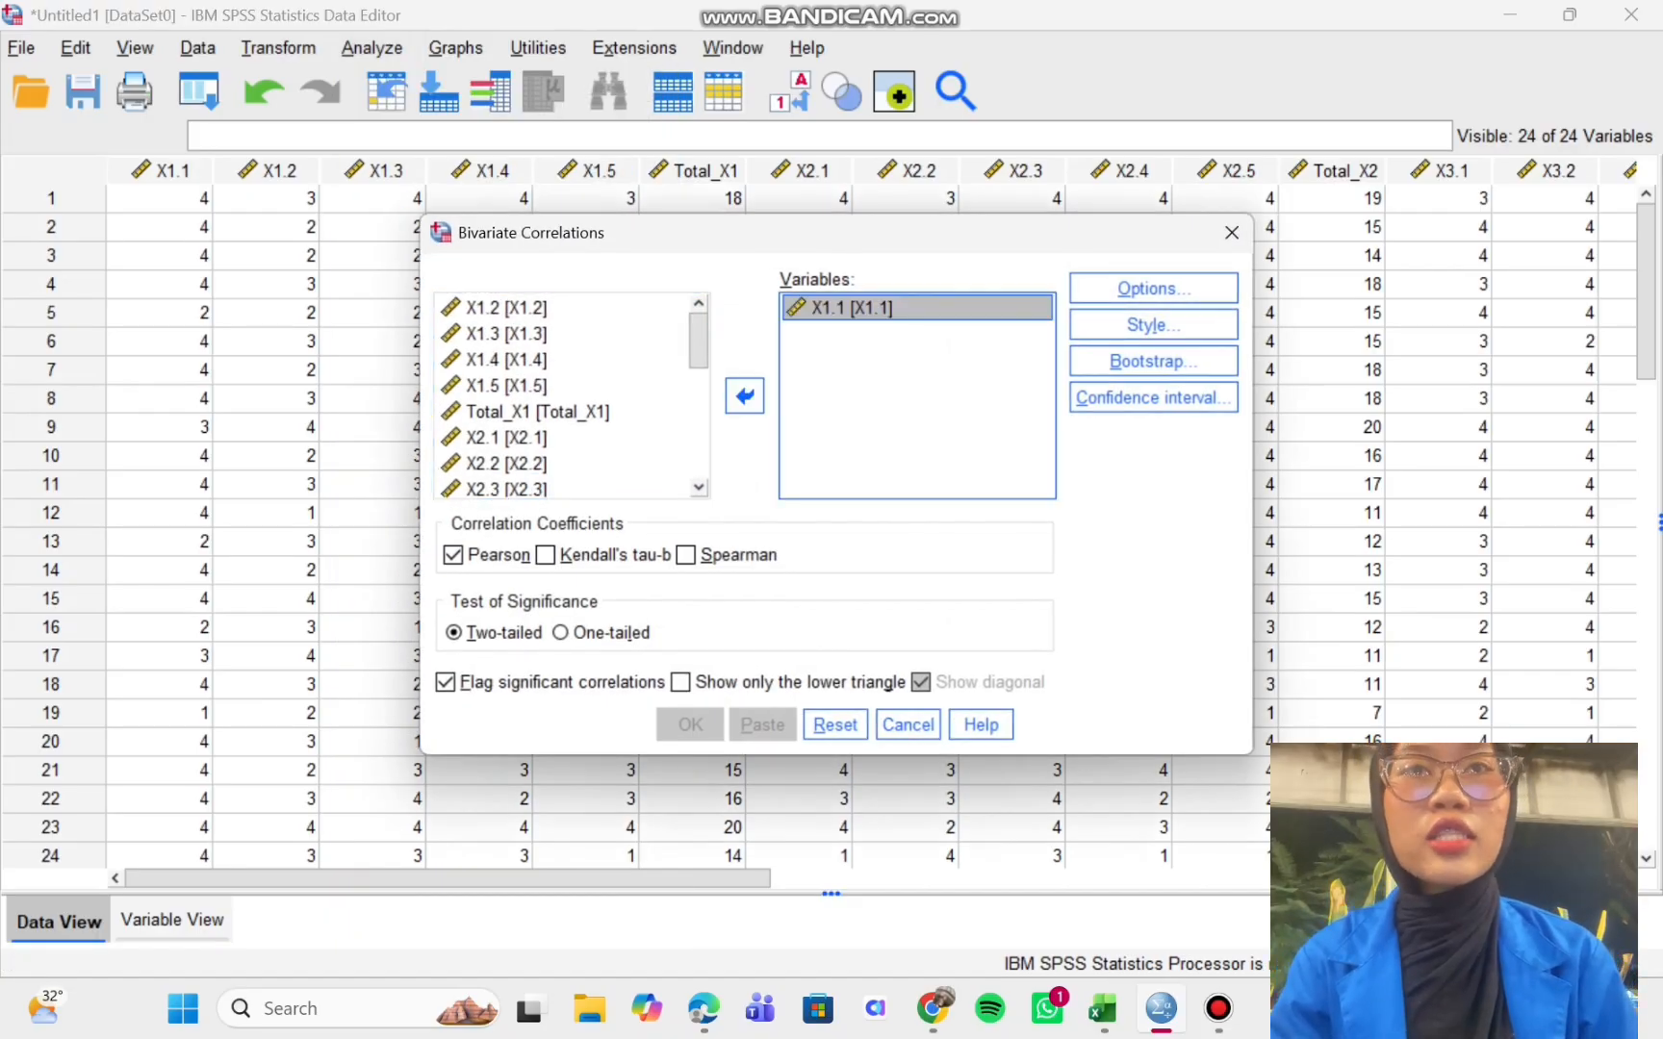
pyautogui.doubleClick(539, 308)
pyautogui.doubleClick(539, 308)
pyautogui.doubleClick(539, 308)
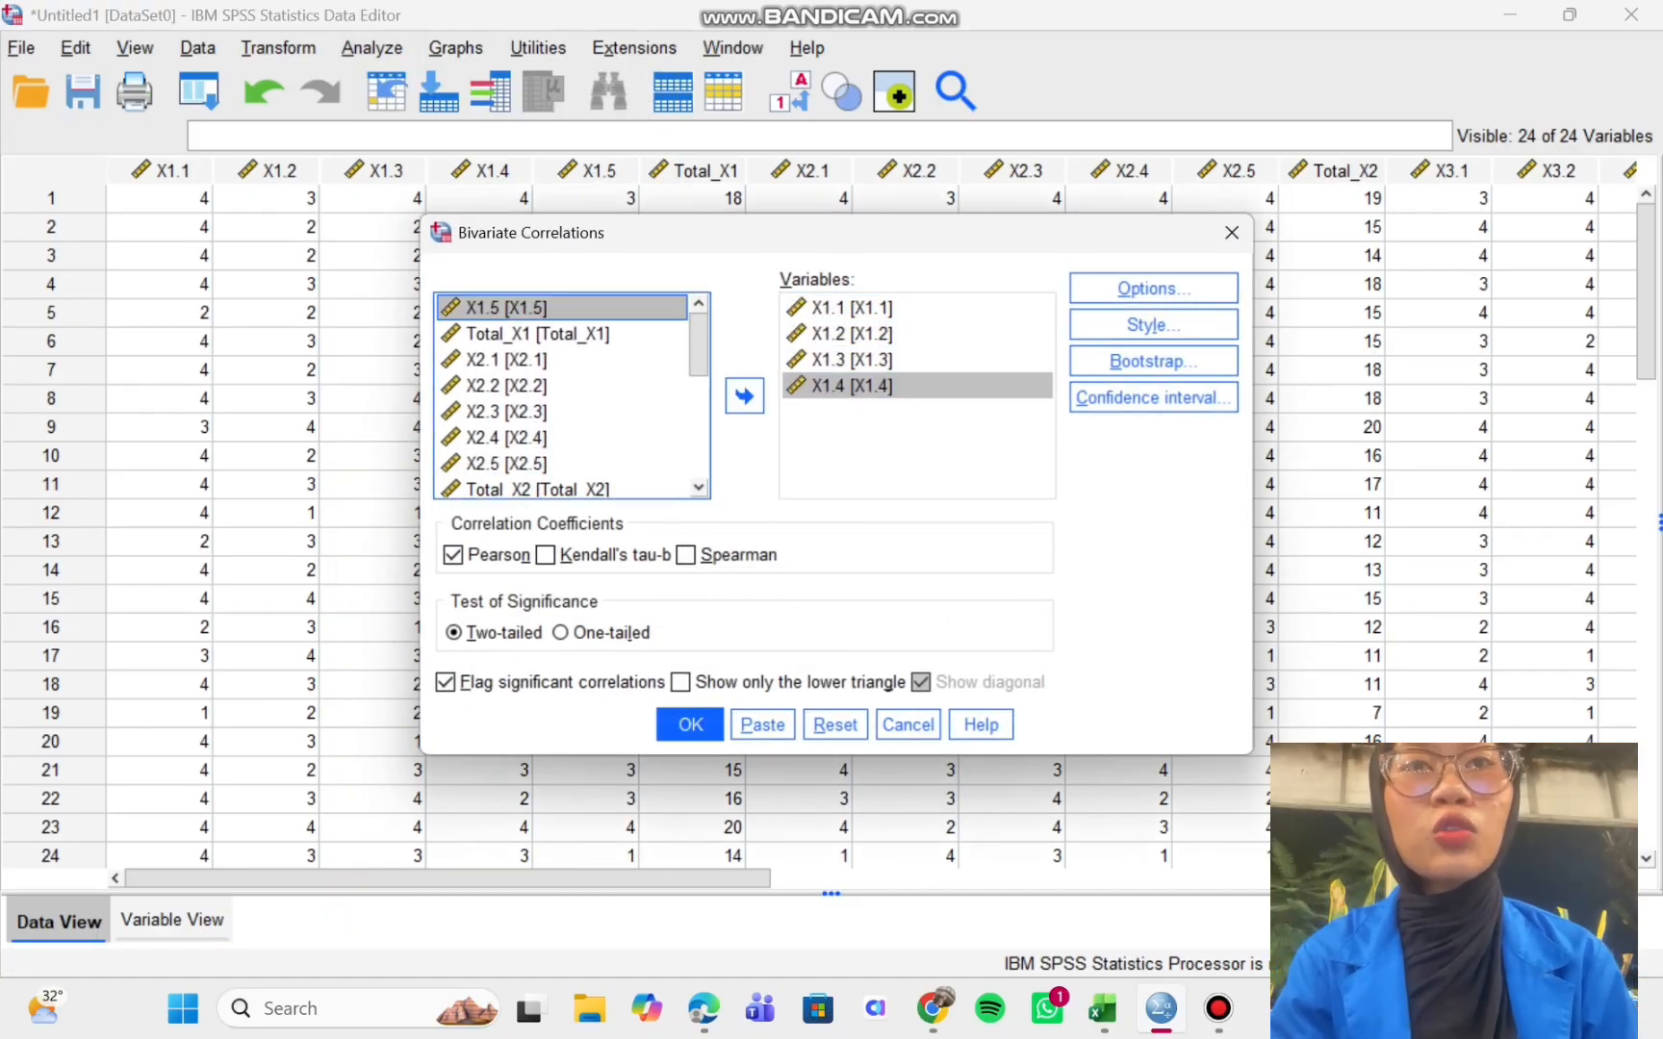
pyautogui.doubleClick(539, 308)
pyautogui.doubleClick(539, 308)
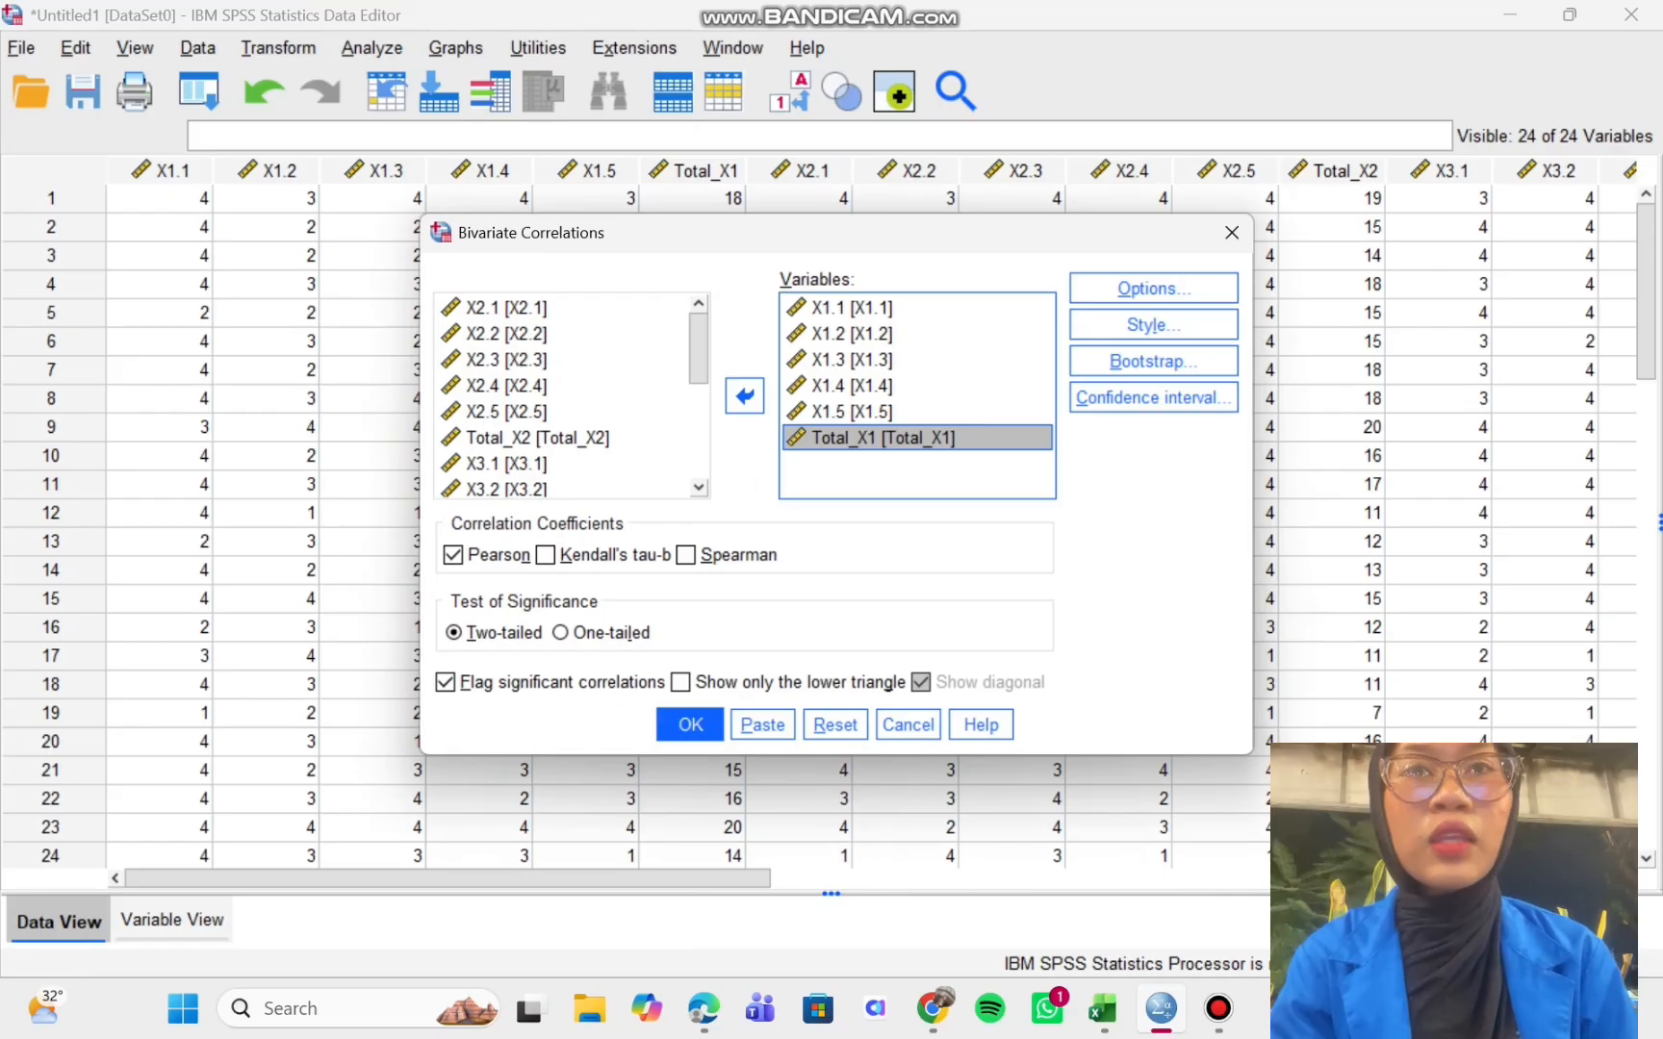
pyautogui.click(690, 725)
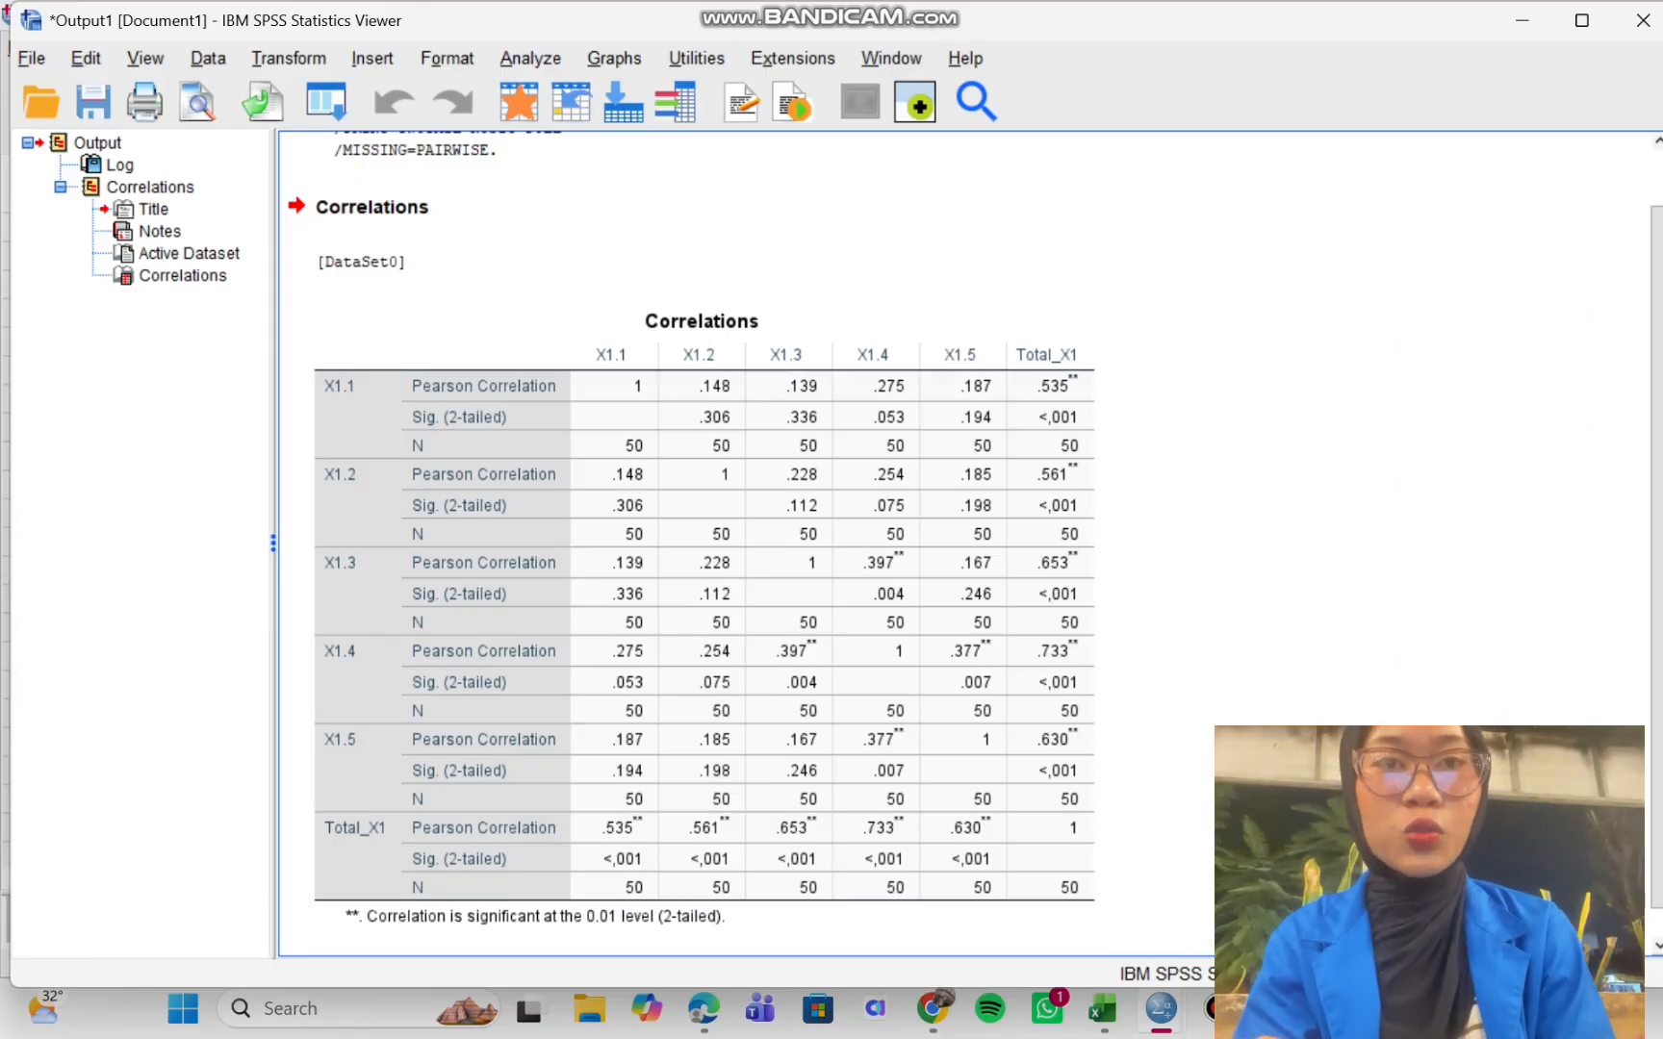
# Reopen the Bivariate Correlations analysis and remove all the X1 variables from its variable list
pyautogui.click(530, 59)
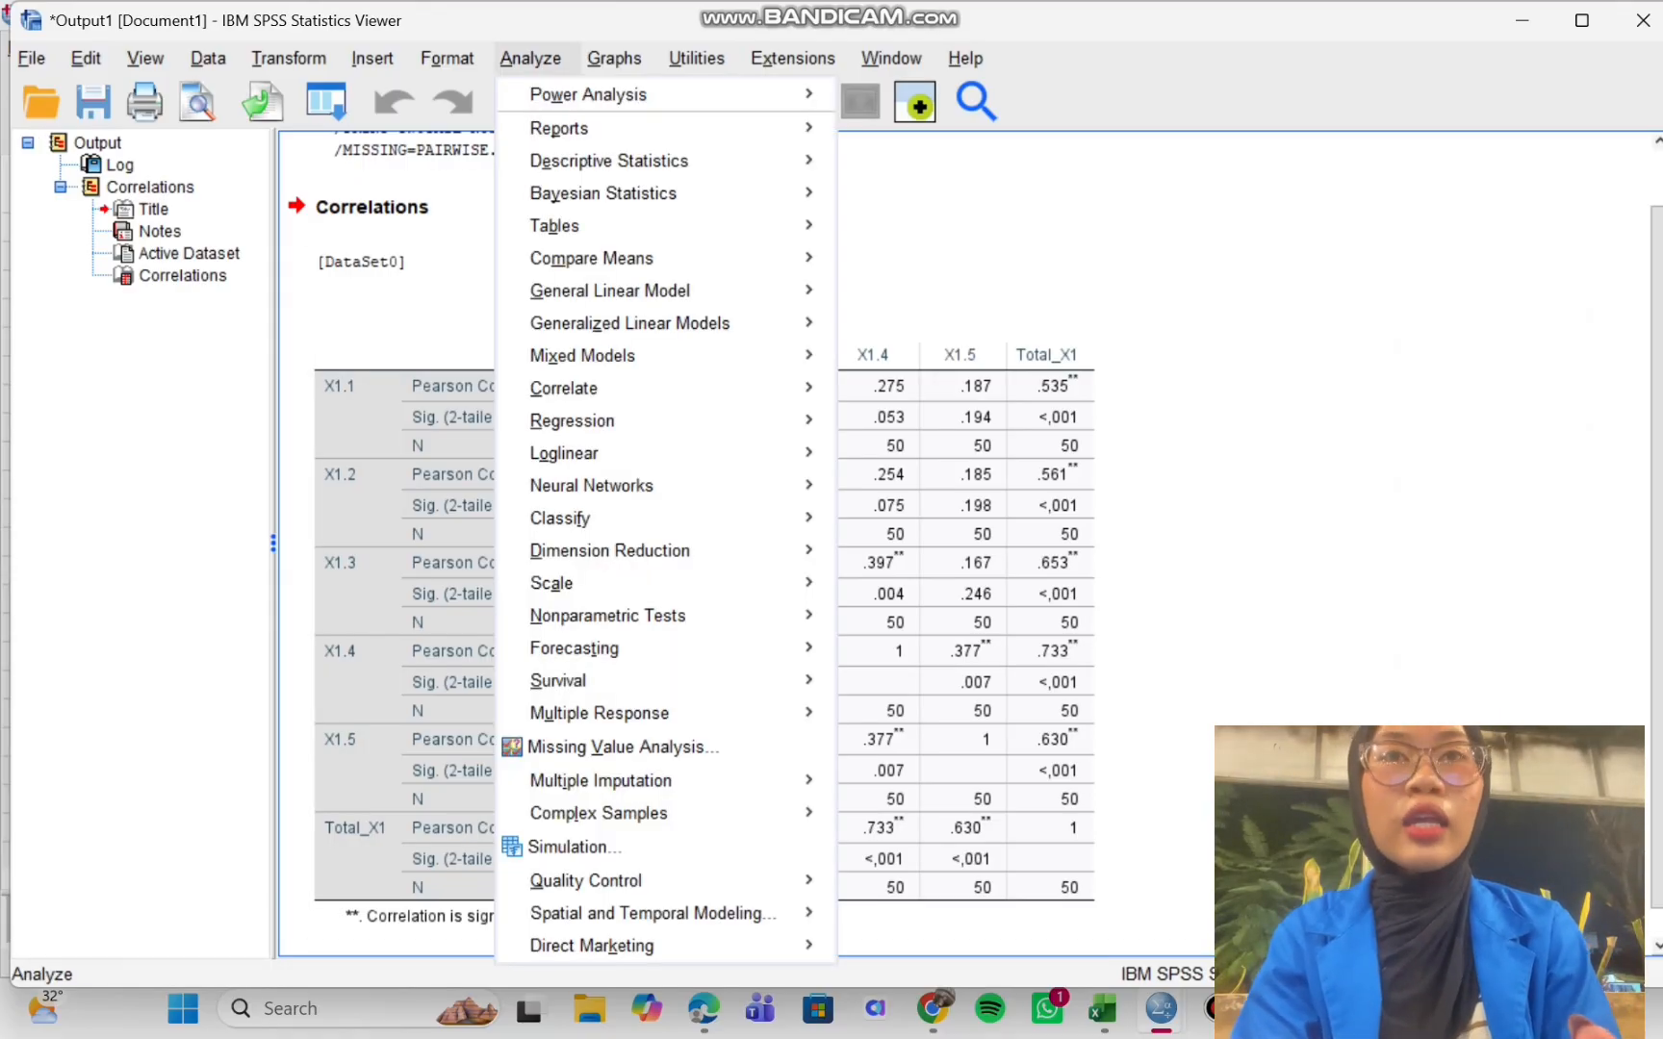
pyautogui.moveTo(573, 420)
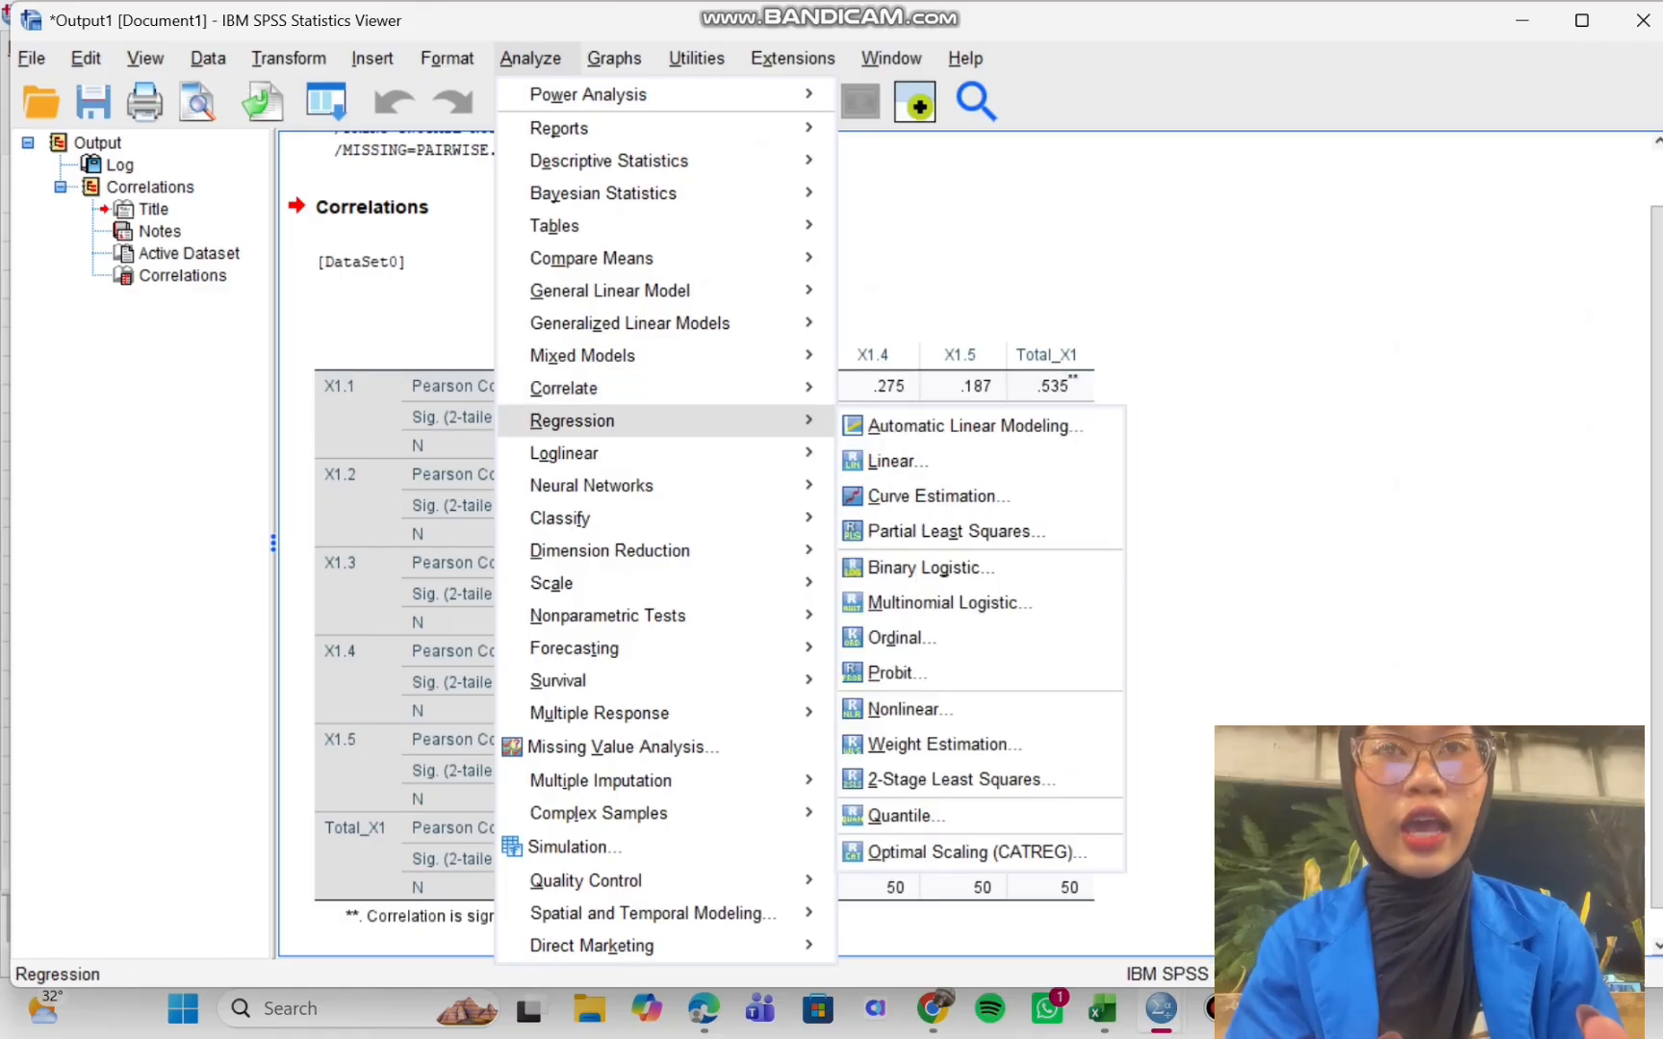
pyautogui.moveTo(564, 388)
pyautogui.click(876, 390)
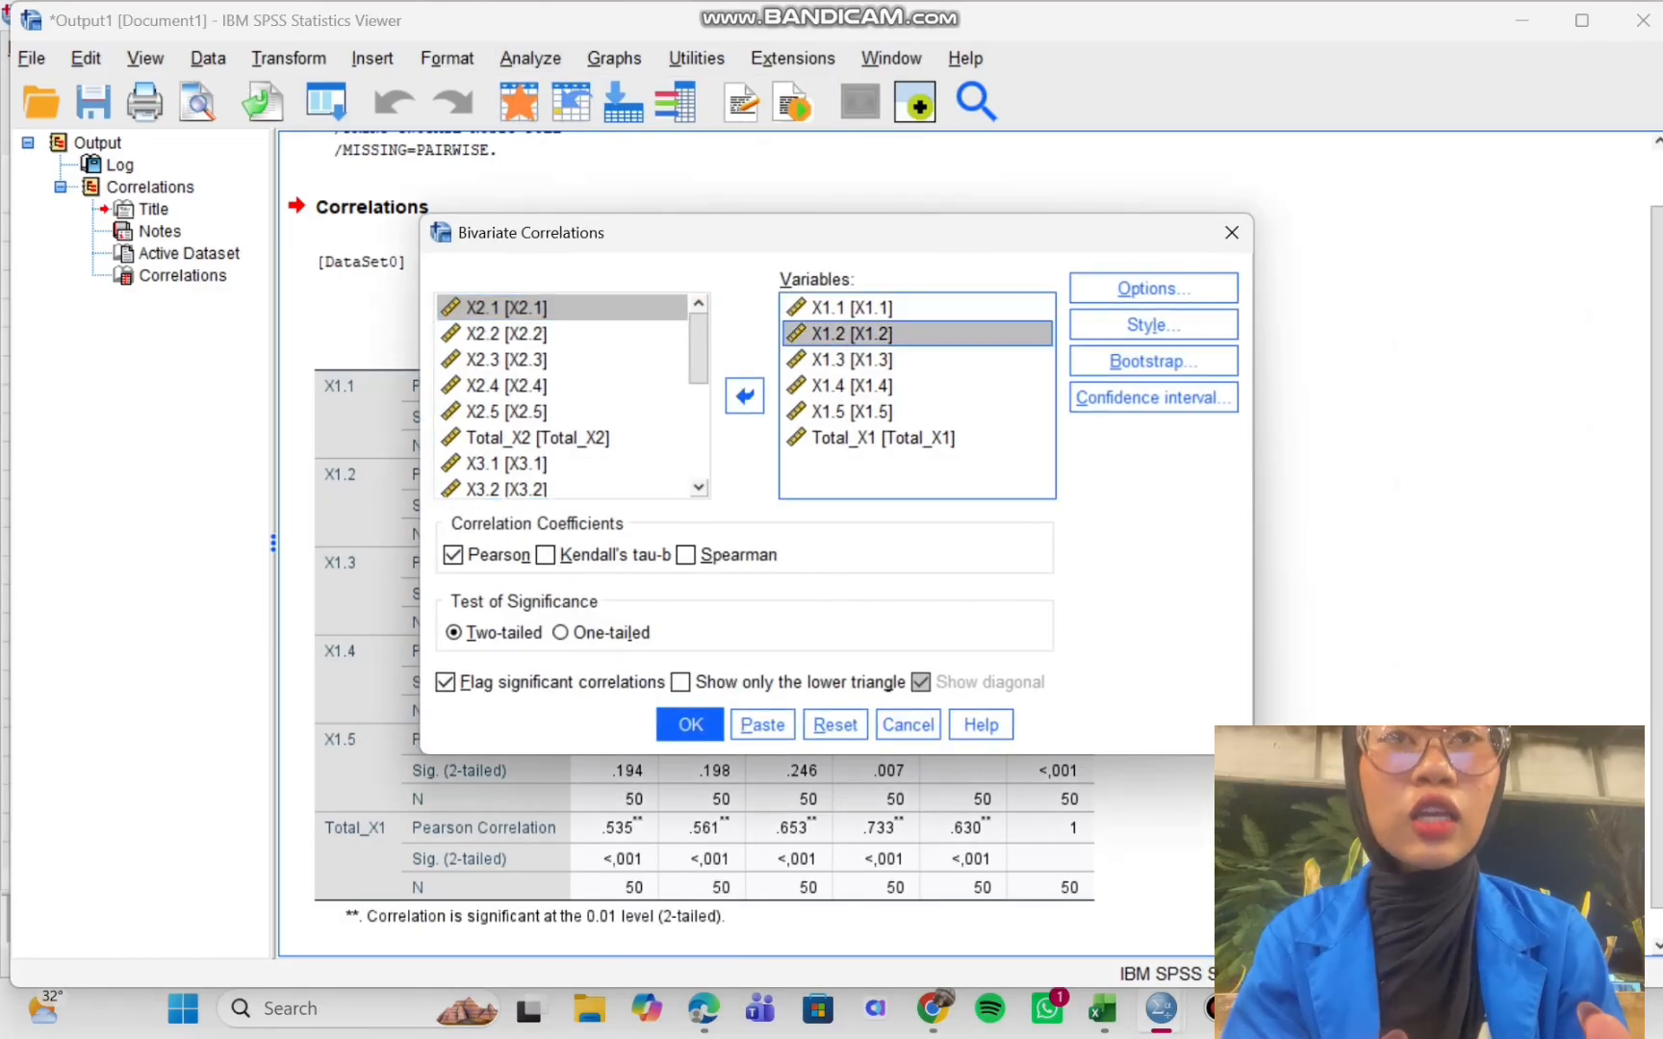
pyautogui.hotkey('ctrl', 'a')
pyautogui.click(744, 395)
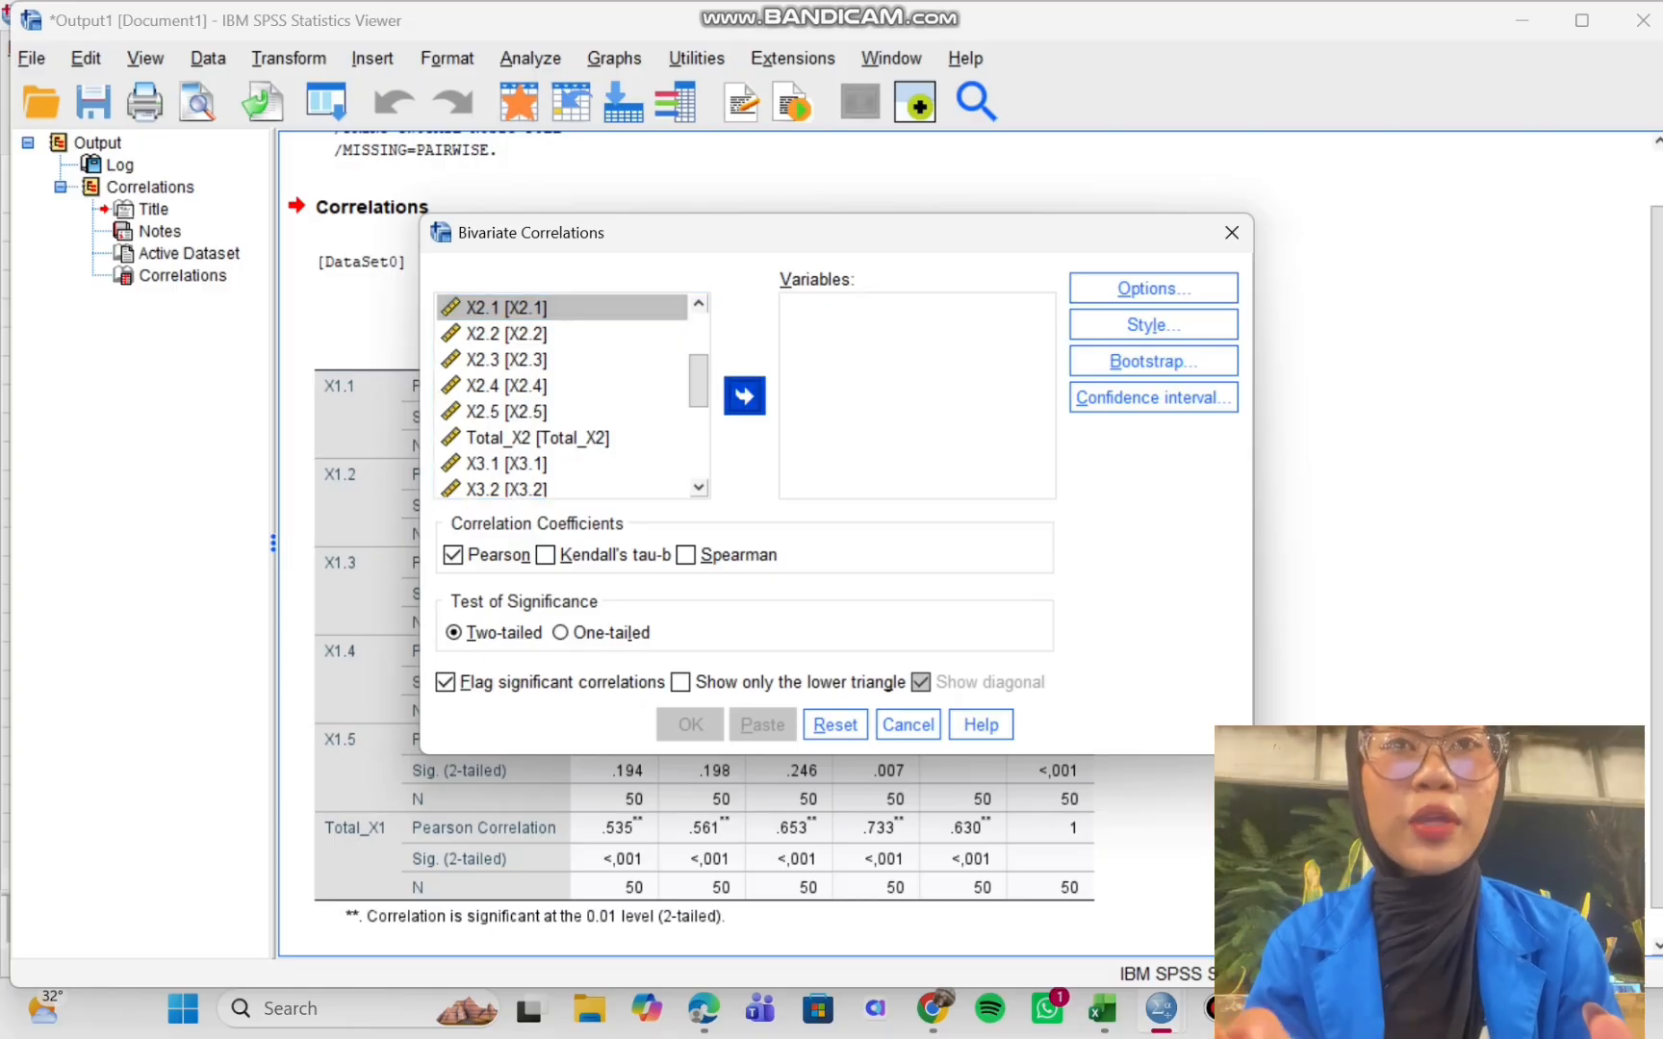
# Add X2.1 through X2.5 and Total_X2 to the analysis and run the two-tailed Pearson correlation
pyautogui.click(743, 395)
pyautogui.click(744, 396)
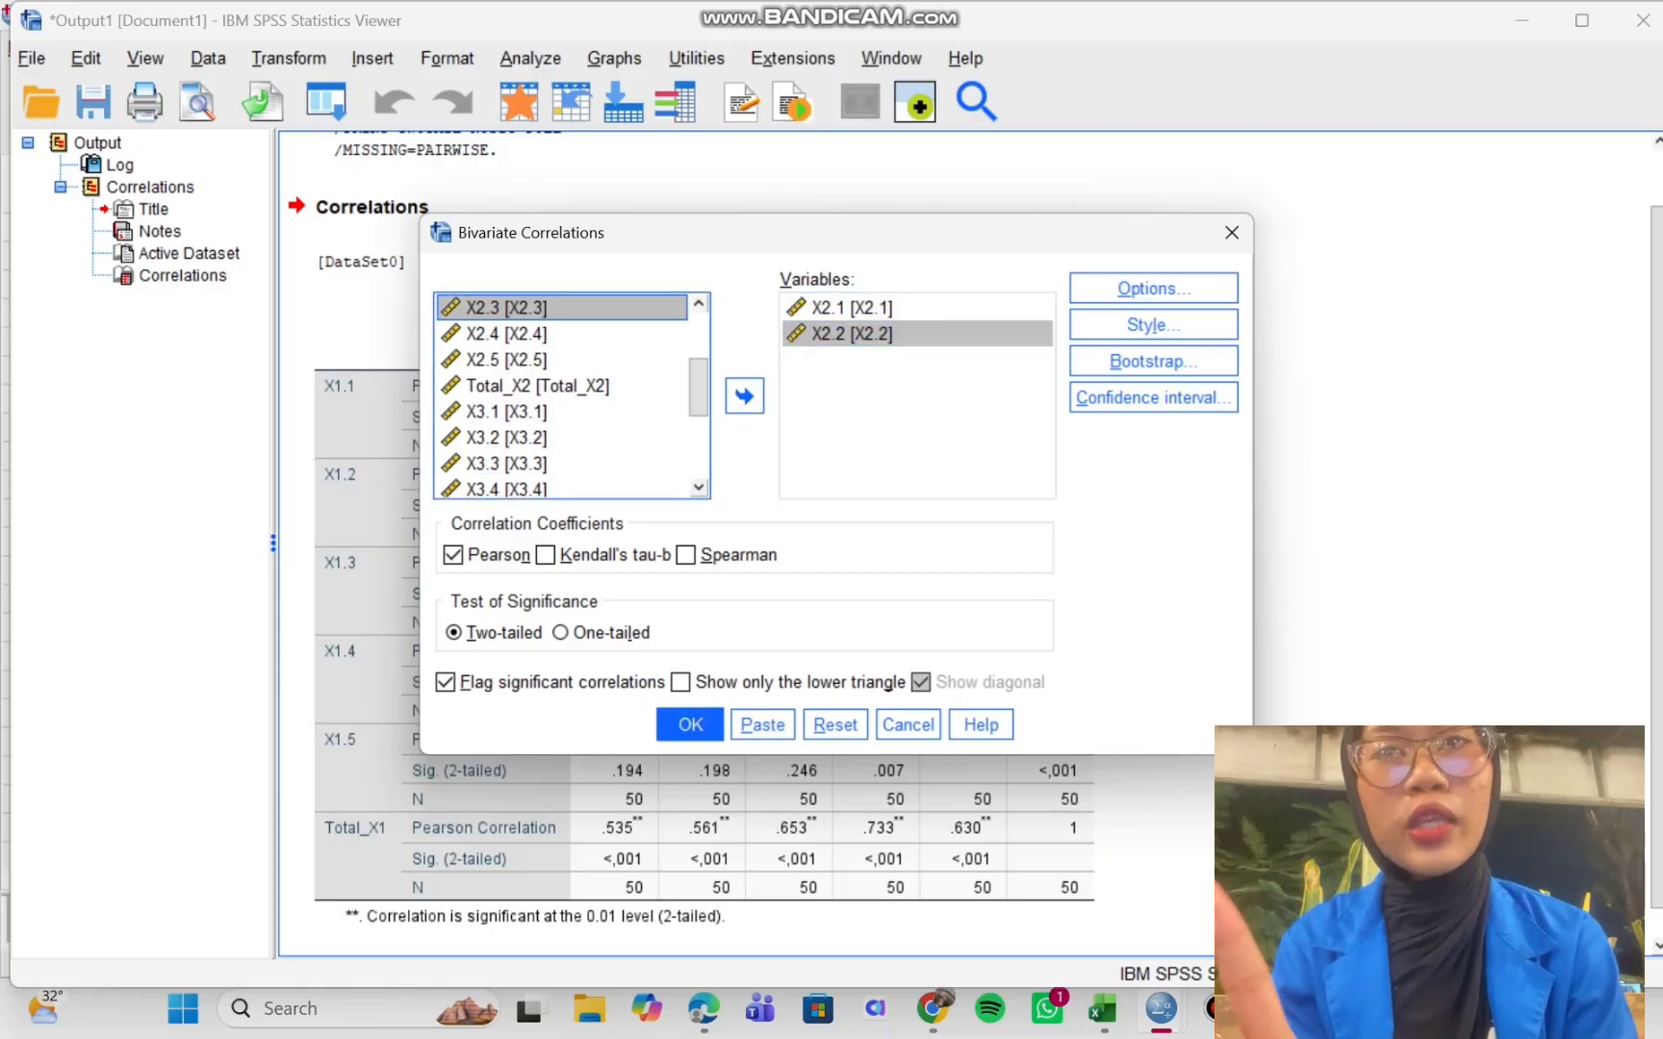
pyautogui.click(744, 395)
pyautogui.click(743, 395)
pyautogui.click(744, 396)
pyautogui.click(538, 308)
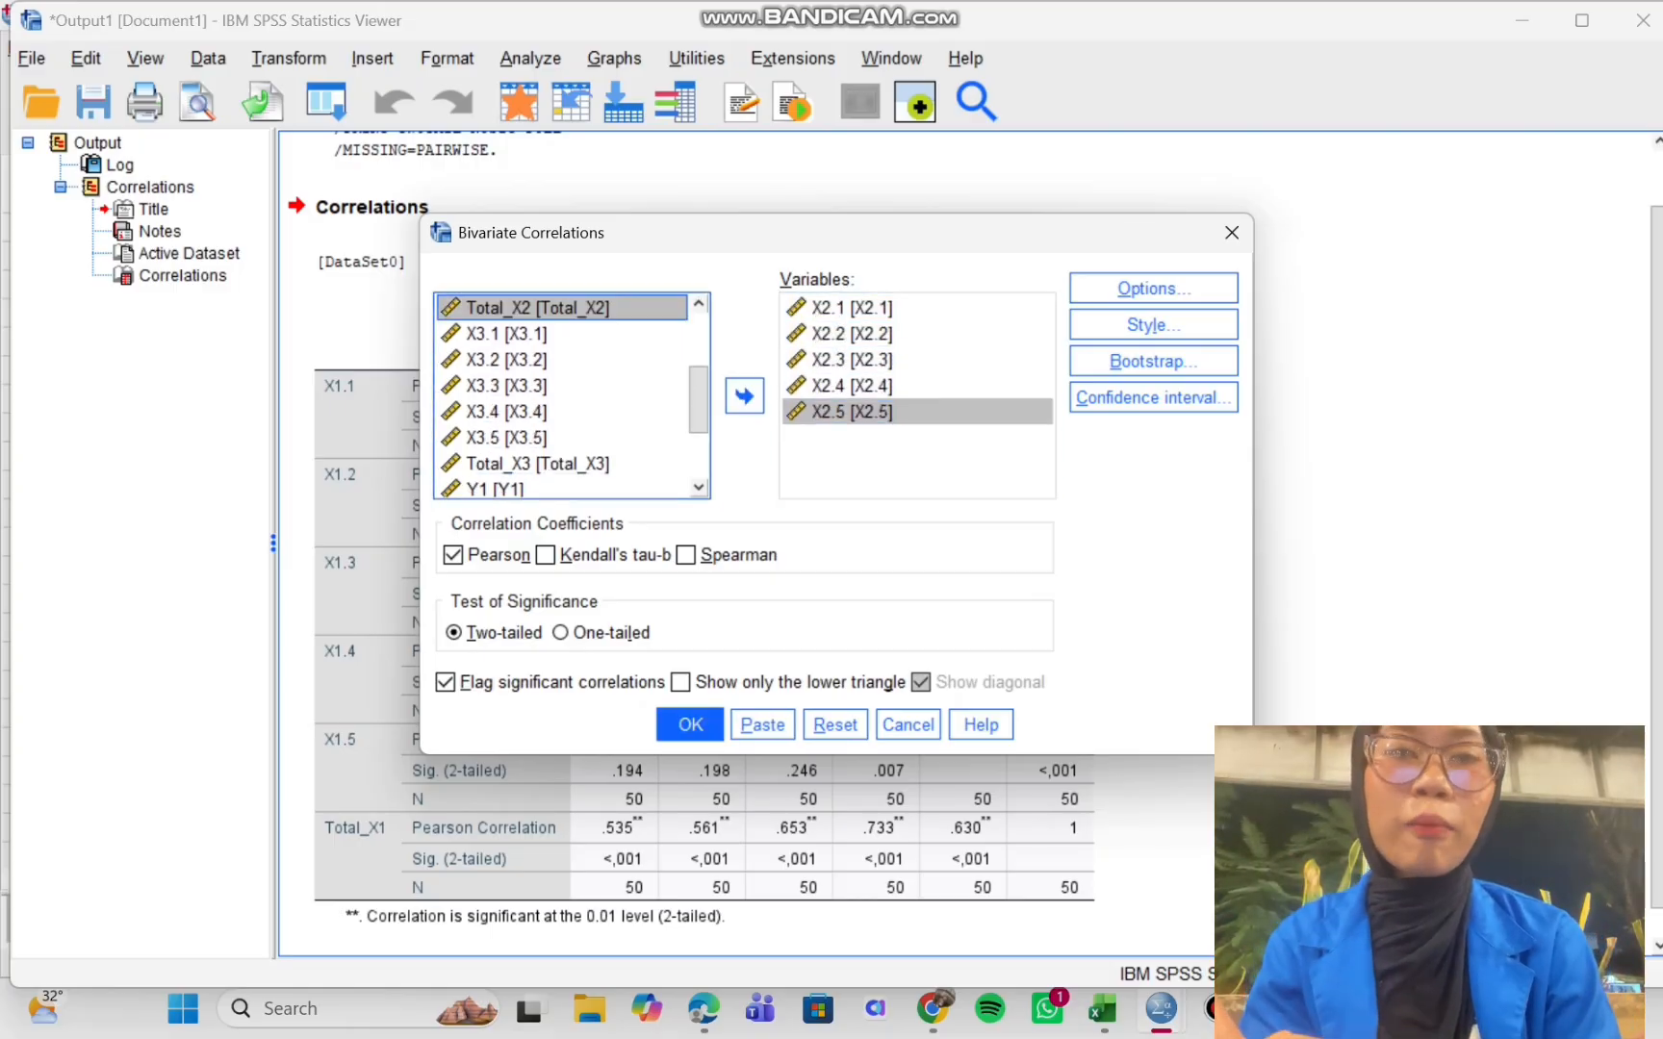
pyautogui.click(744, 395)
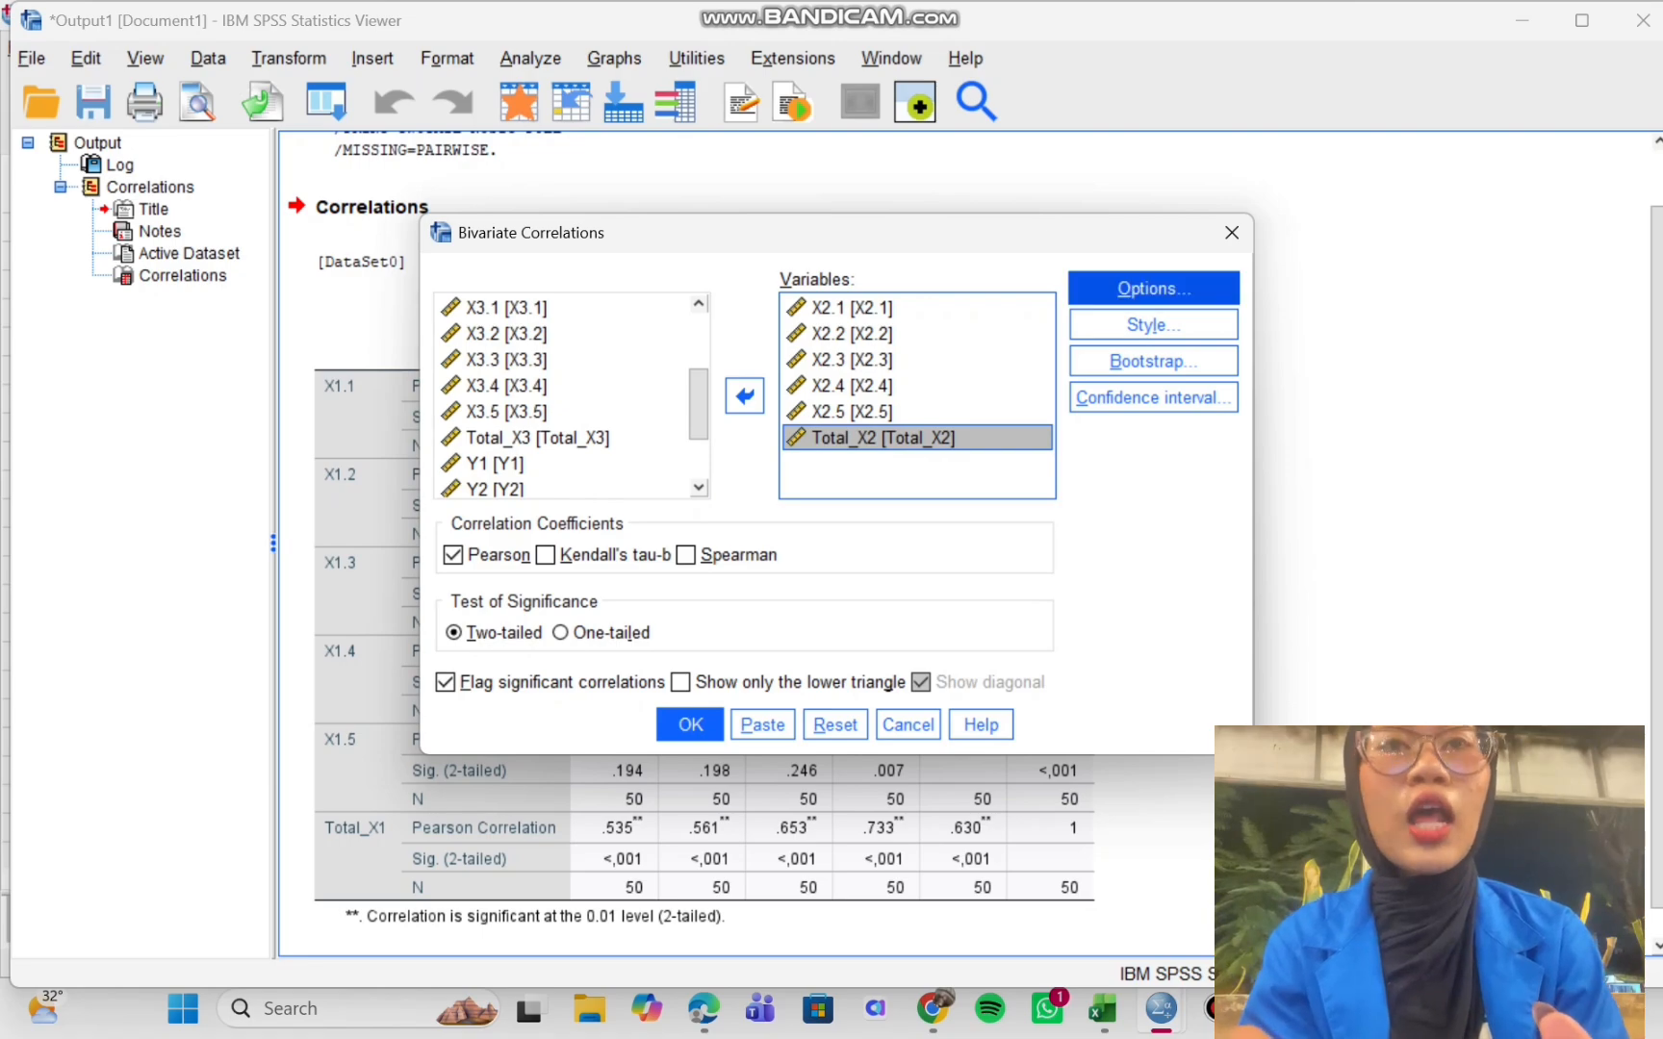
pyautogui.click(690, 725)
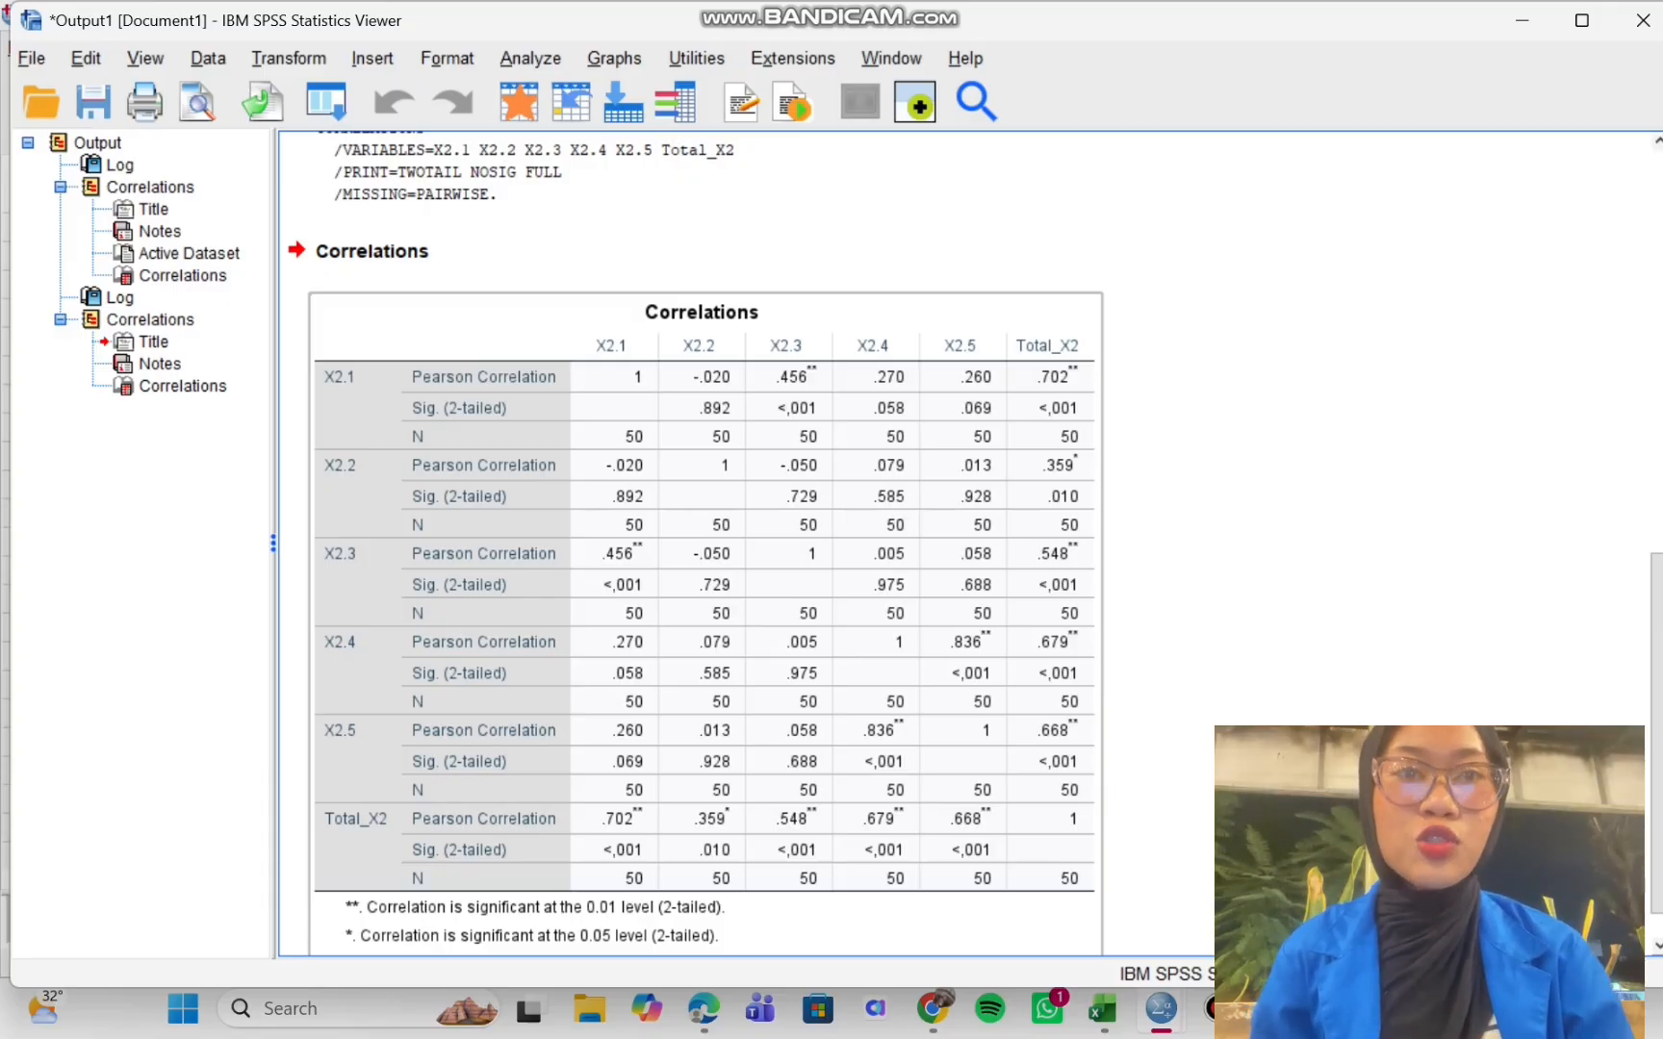
# Reopen the Bivariate Correlations analysis and remove all the X2 variables from its variable list
pyautogui.scroll(-1, 616, 578)
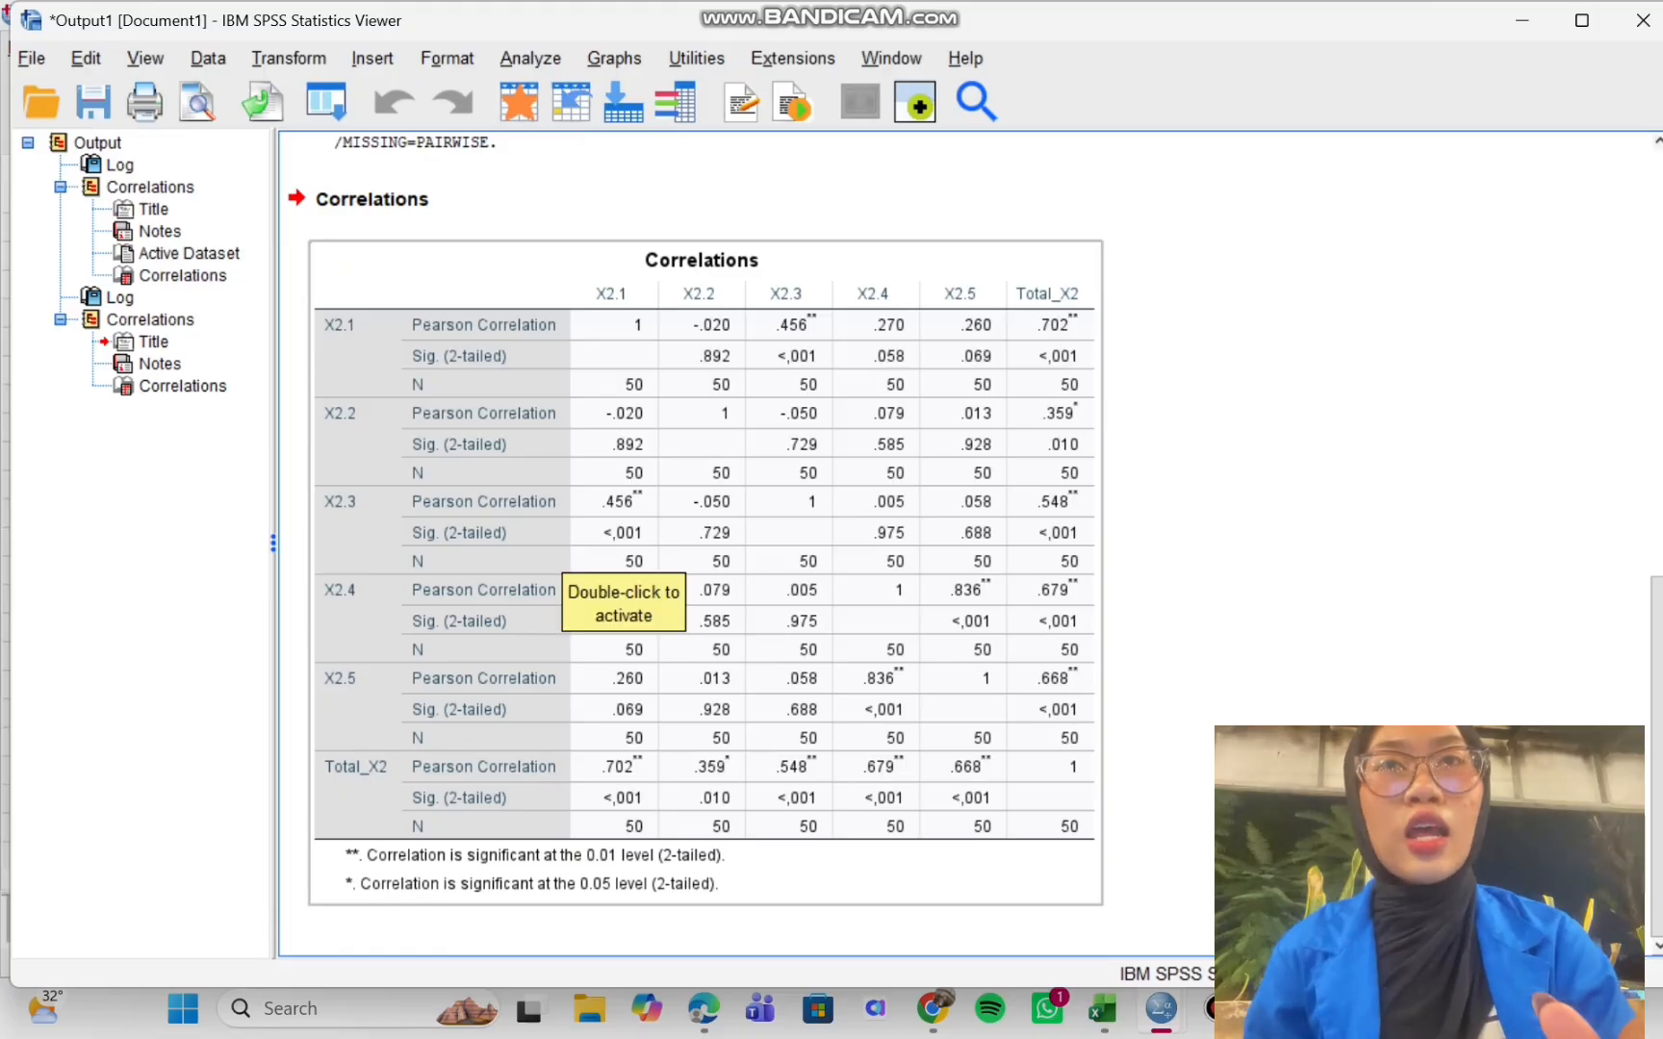
pyautogui.click(530, 58)
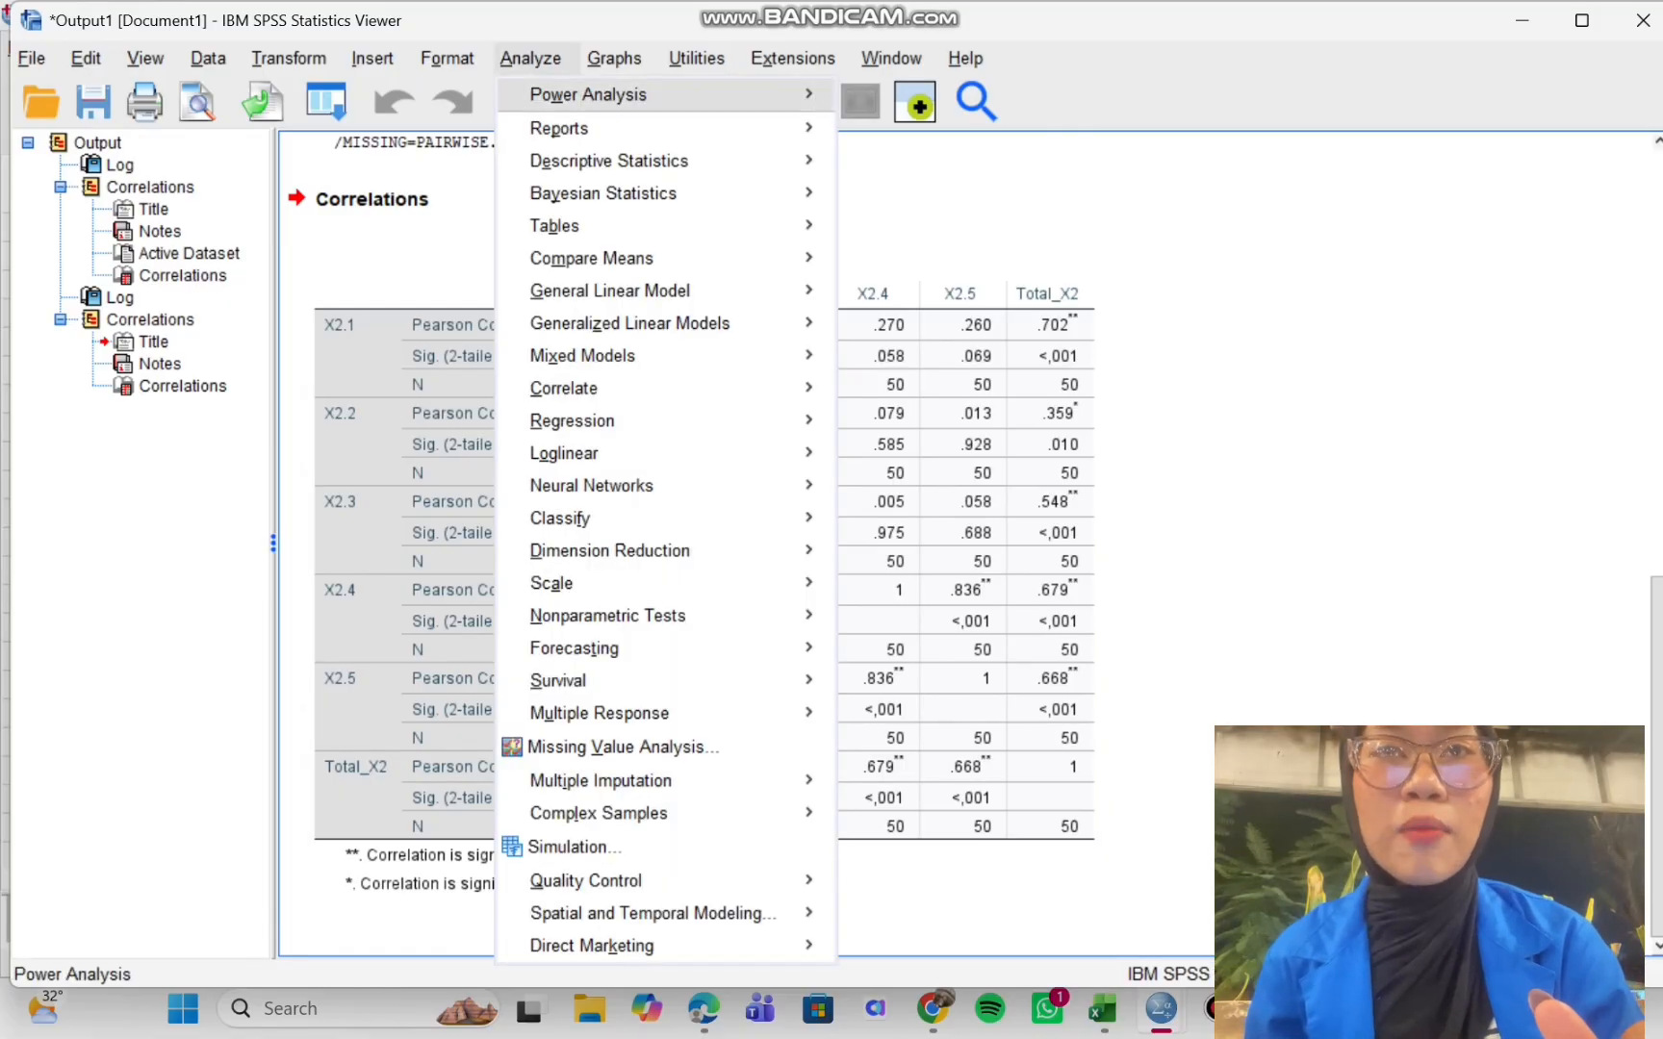
pyautogui.moveTo(563, 387)
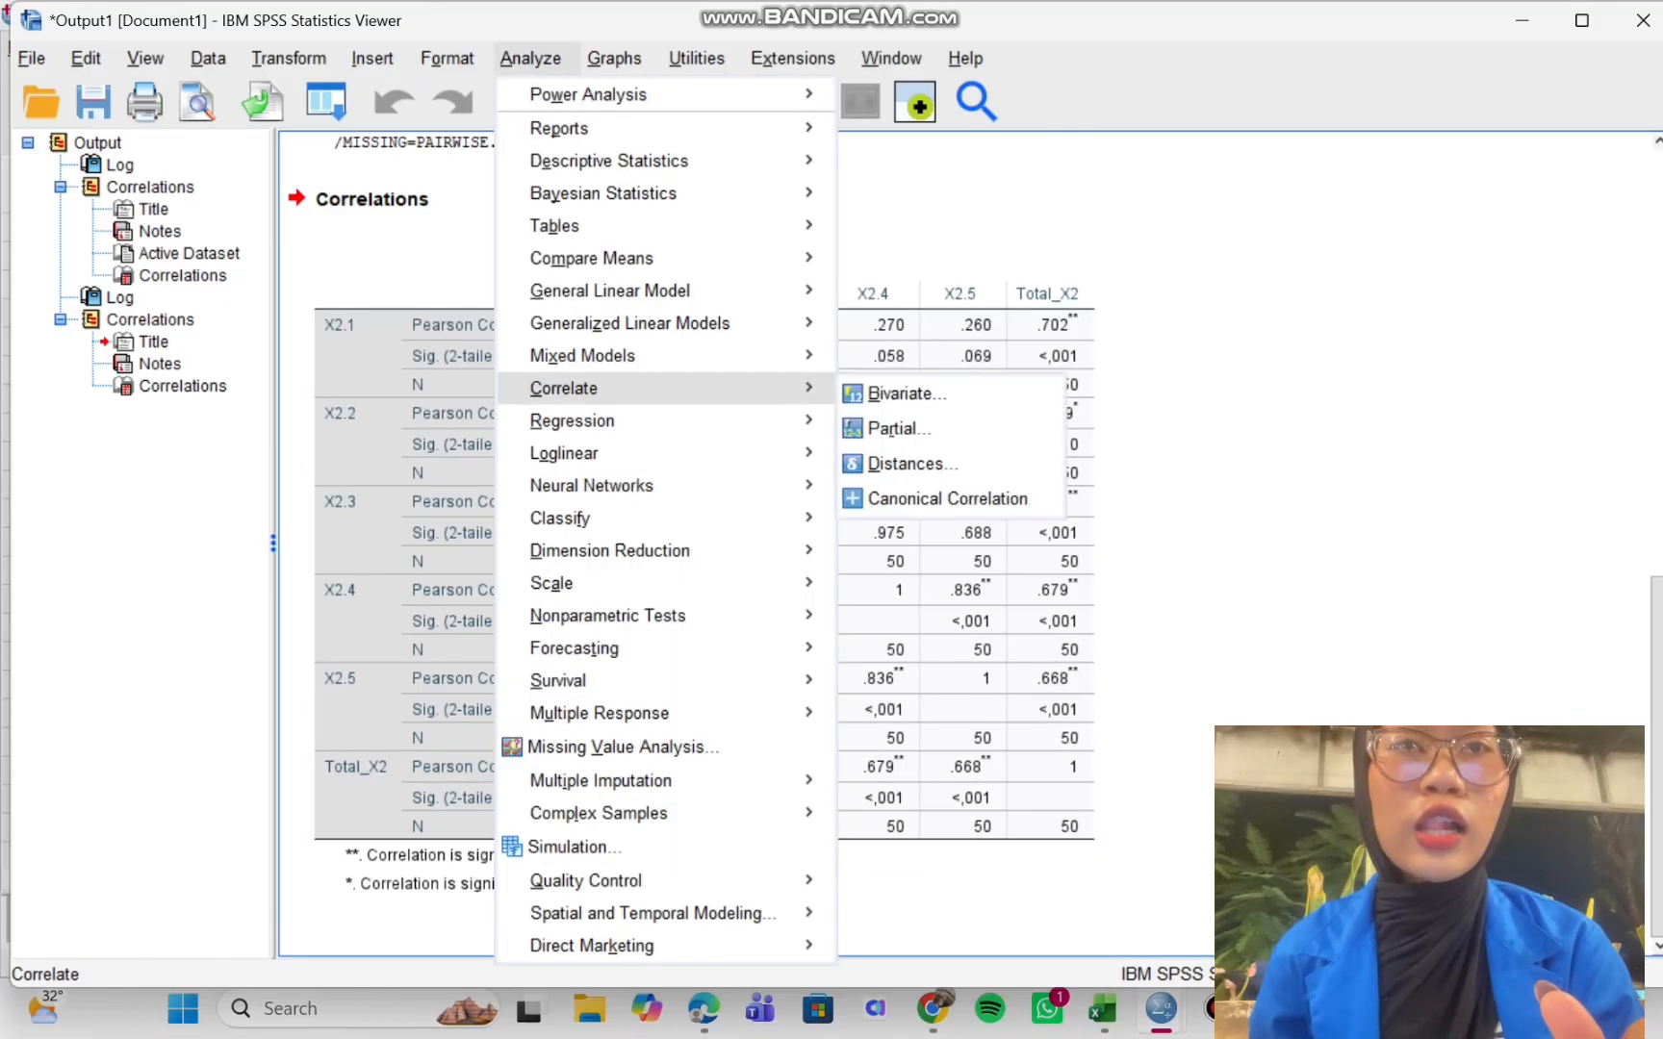
pyautogui.click(905, 394)
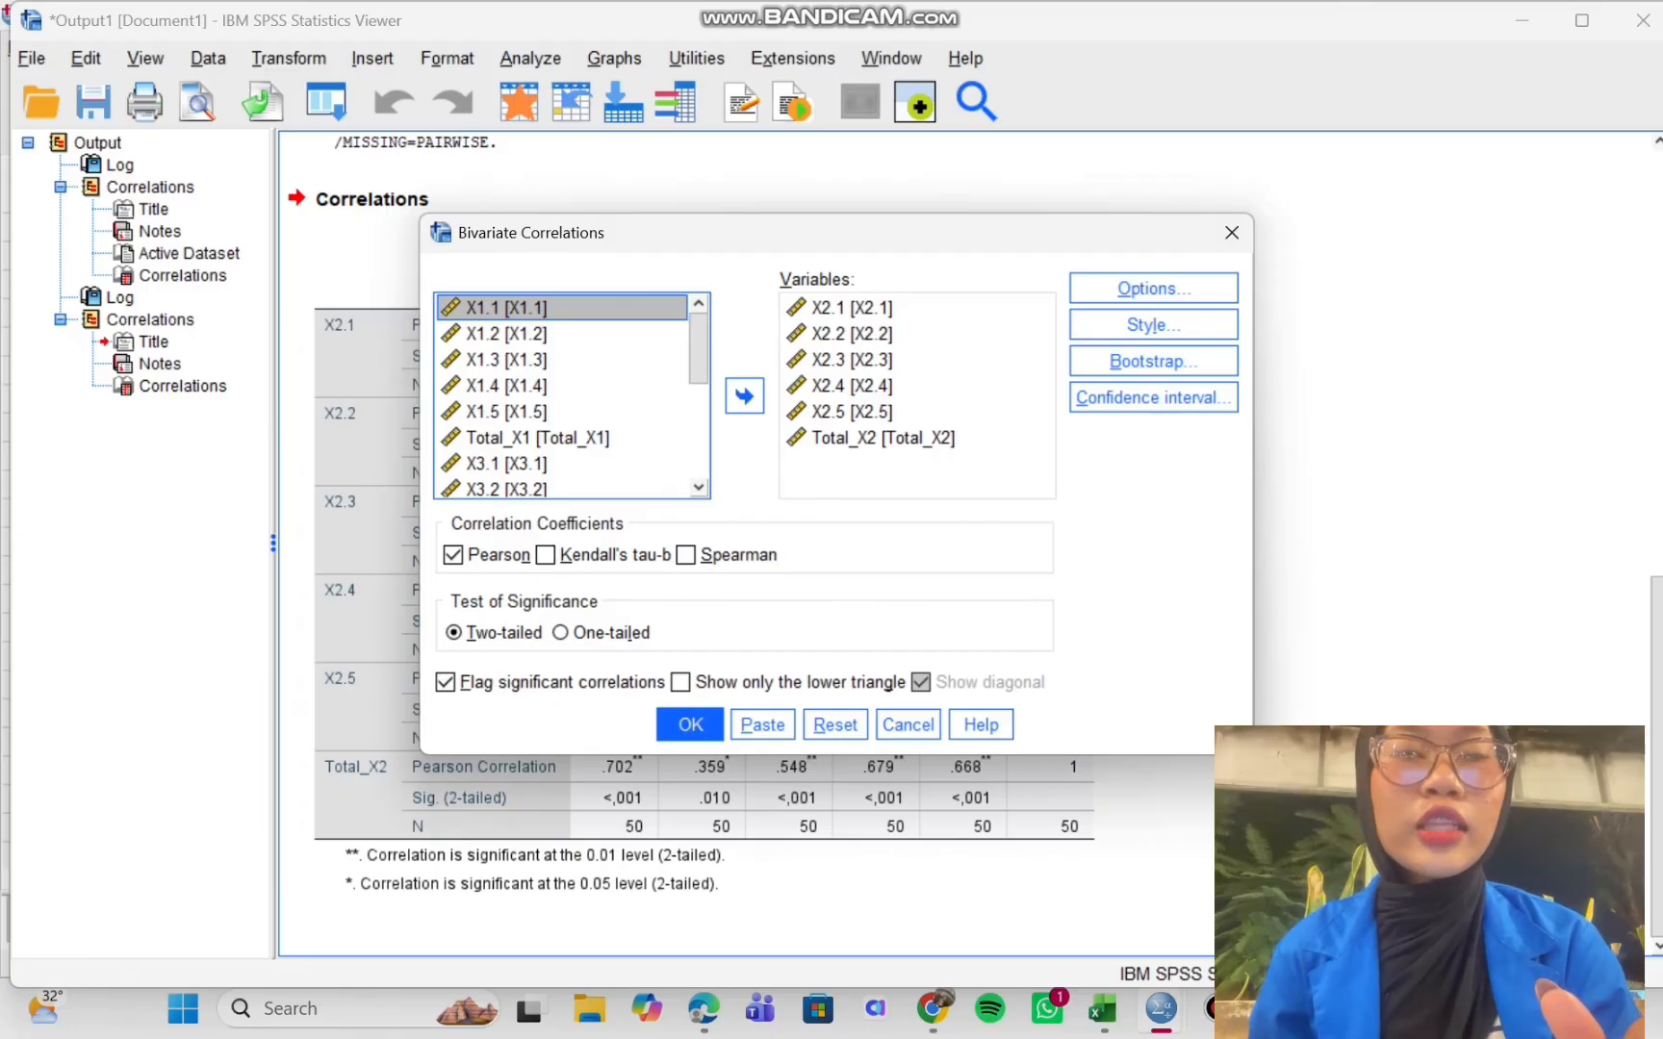
pyautogui.click(853, 308)
pyautogui.hotkey('ctrl', 'a')
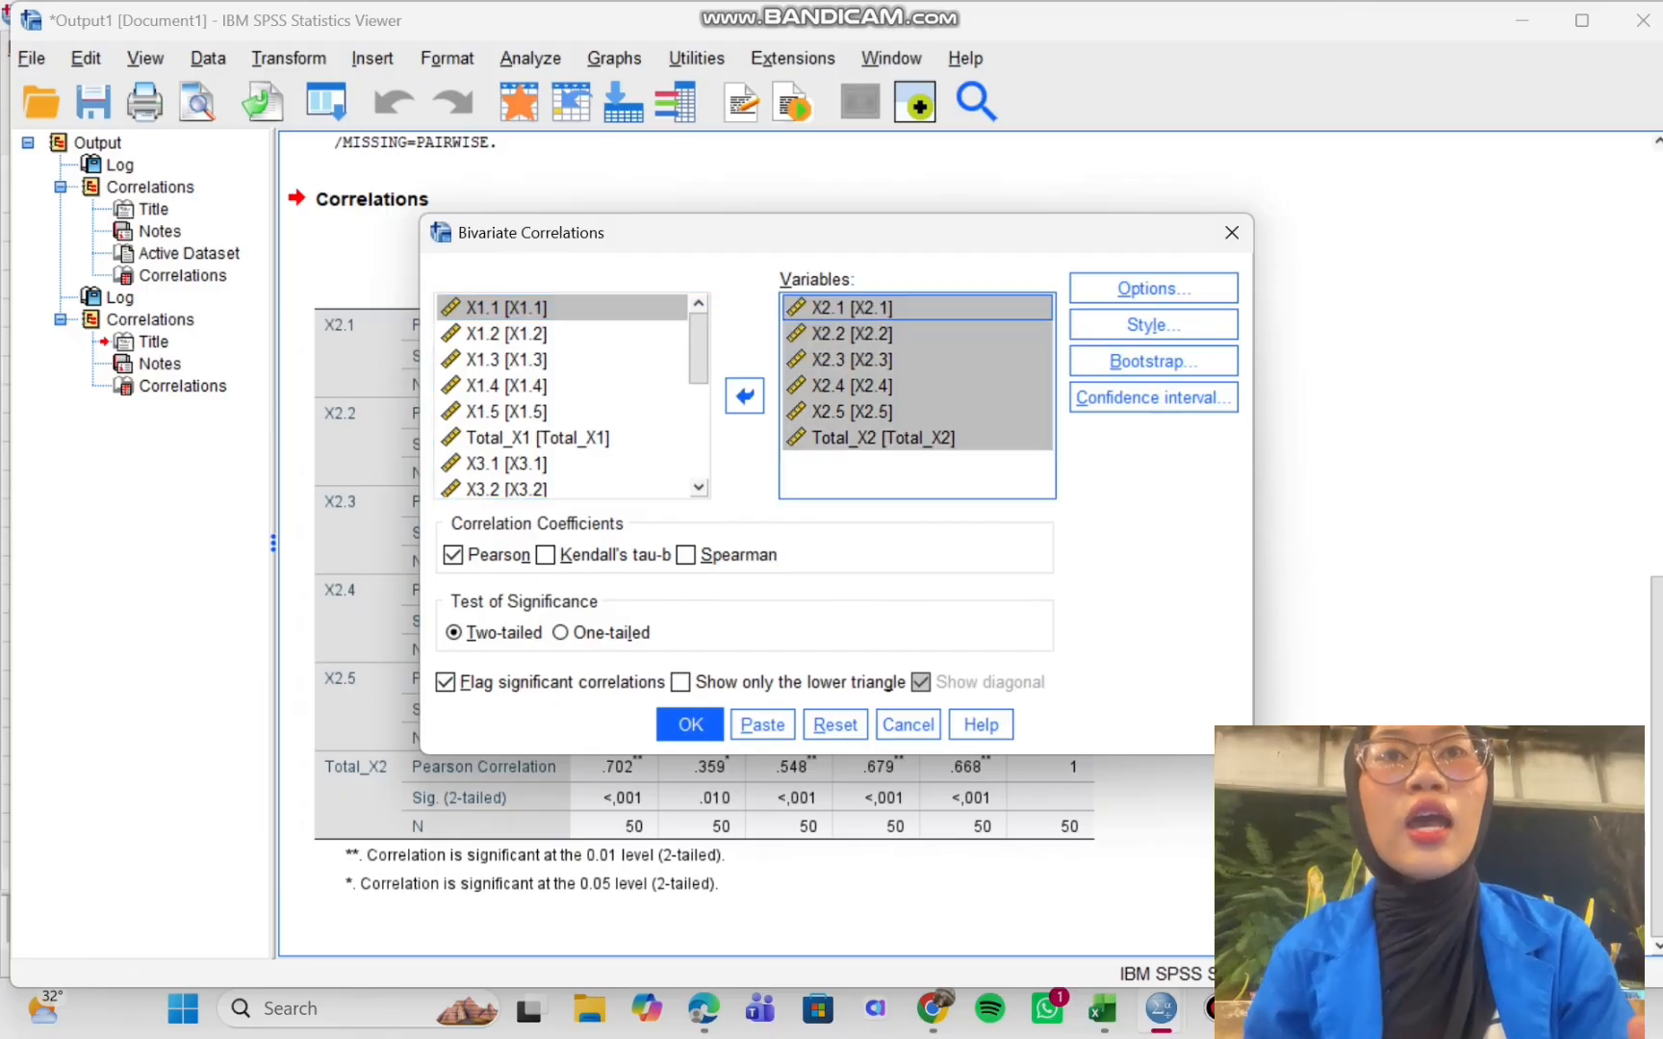
pyautogui.click(744, 396)
# Add X3.1 through X3.5 and Total_X3 to the analysis and run the two-tailed Pearson correlation
pyautogui.scroll(-4, 562, 385)
pyautogui.click(539, 308)
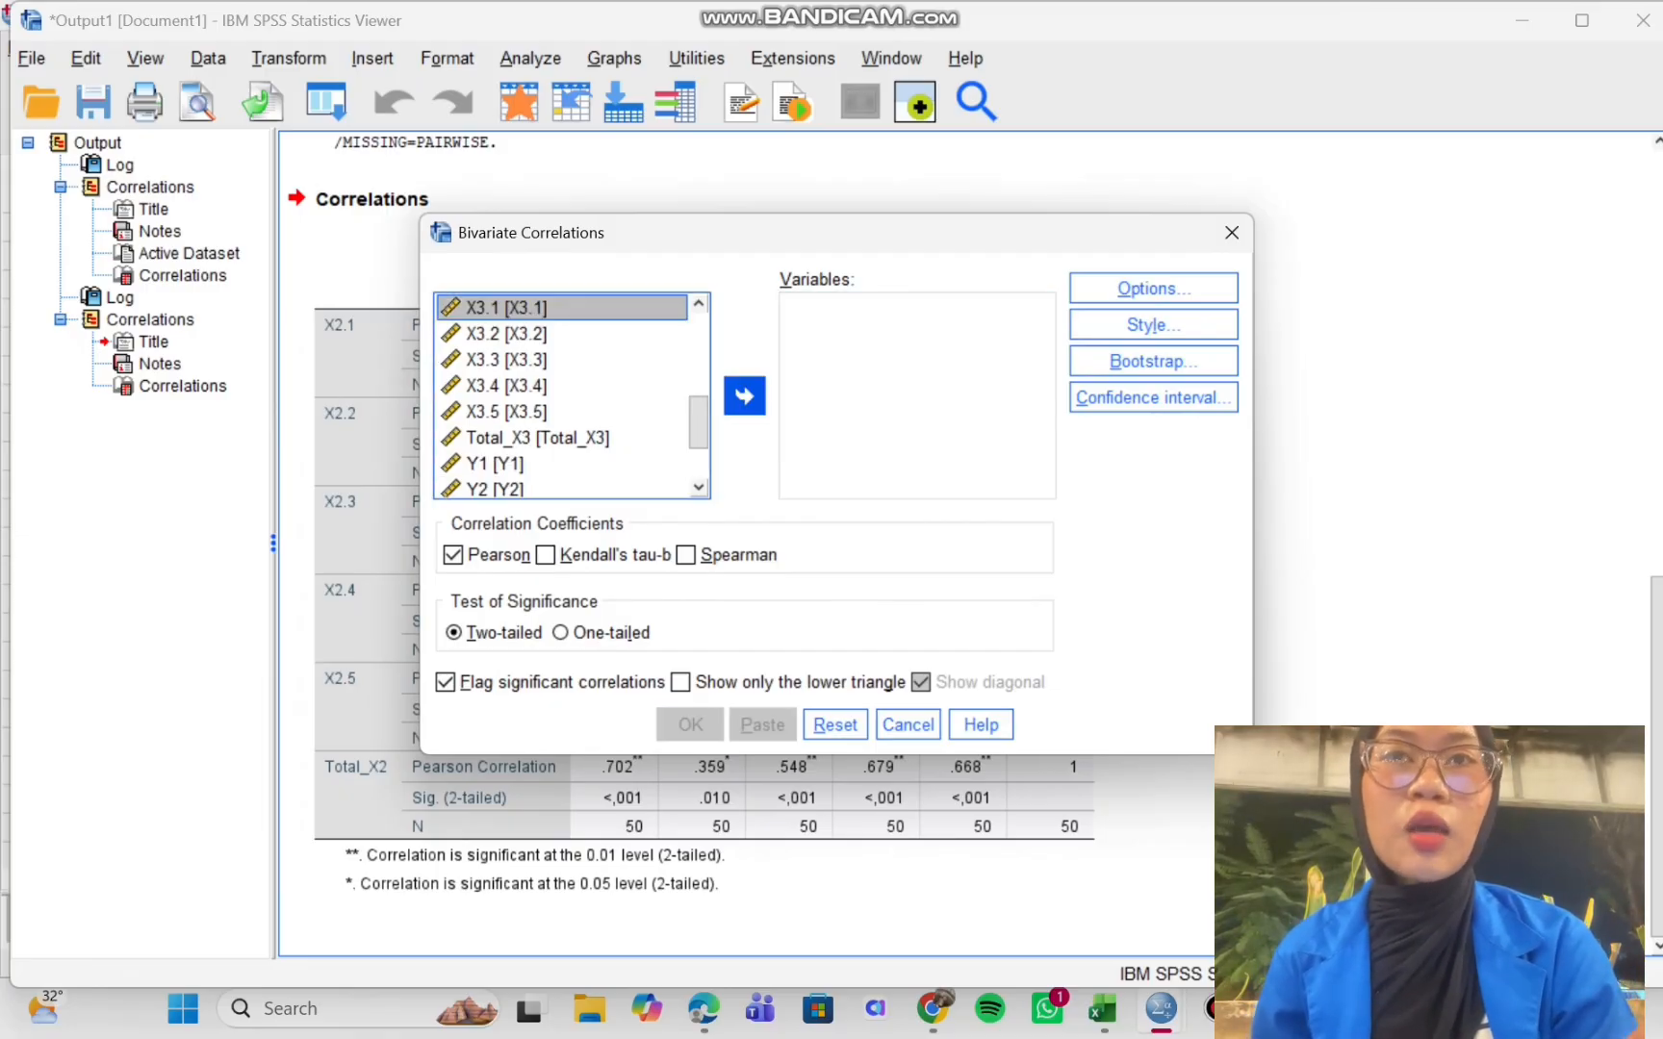
pyautogui.click(744, 396)
pyautogui.moveTo(491, 308); pyautogui.dragTo(755, 389)
pyautogui.click(744, 396)
pyautogui.doubleClick(507, 308)
pyautogui.doubleClick(506, 307)
pyautogui.doubleClick(507, 308)
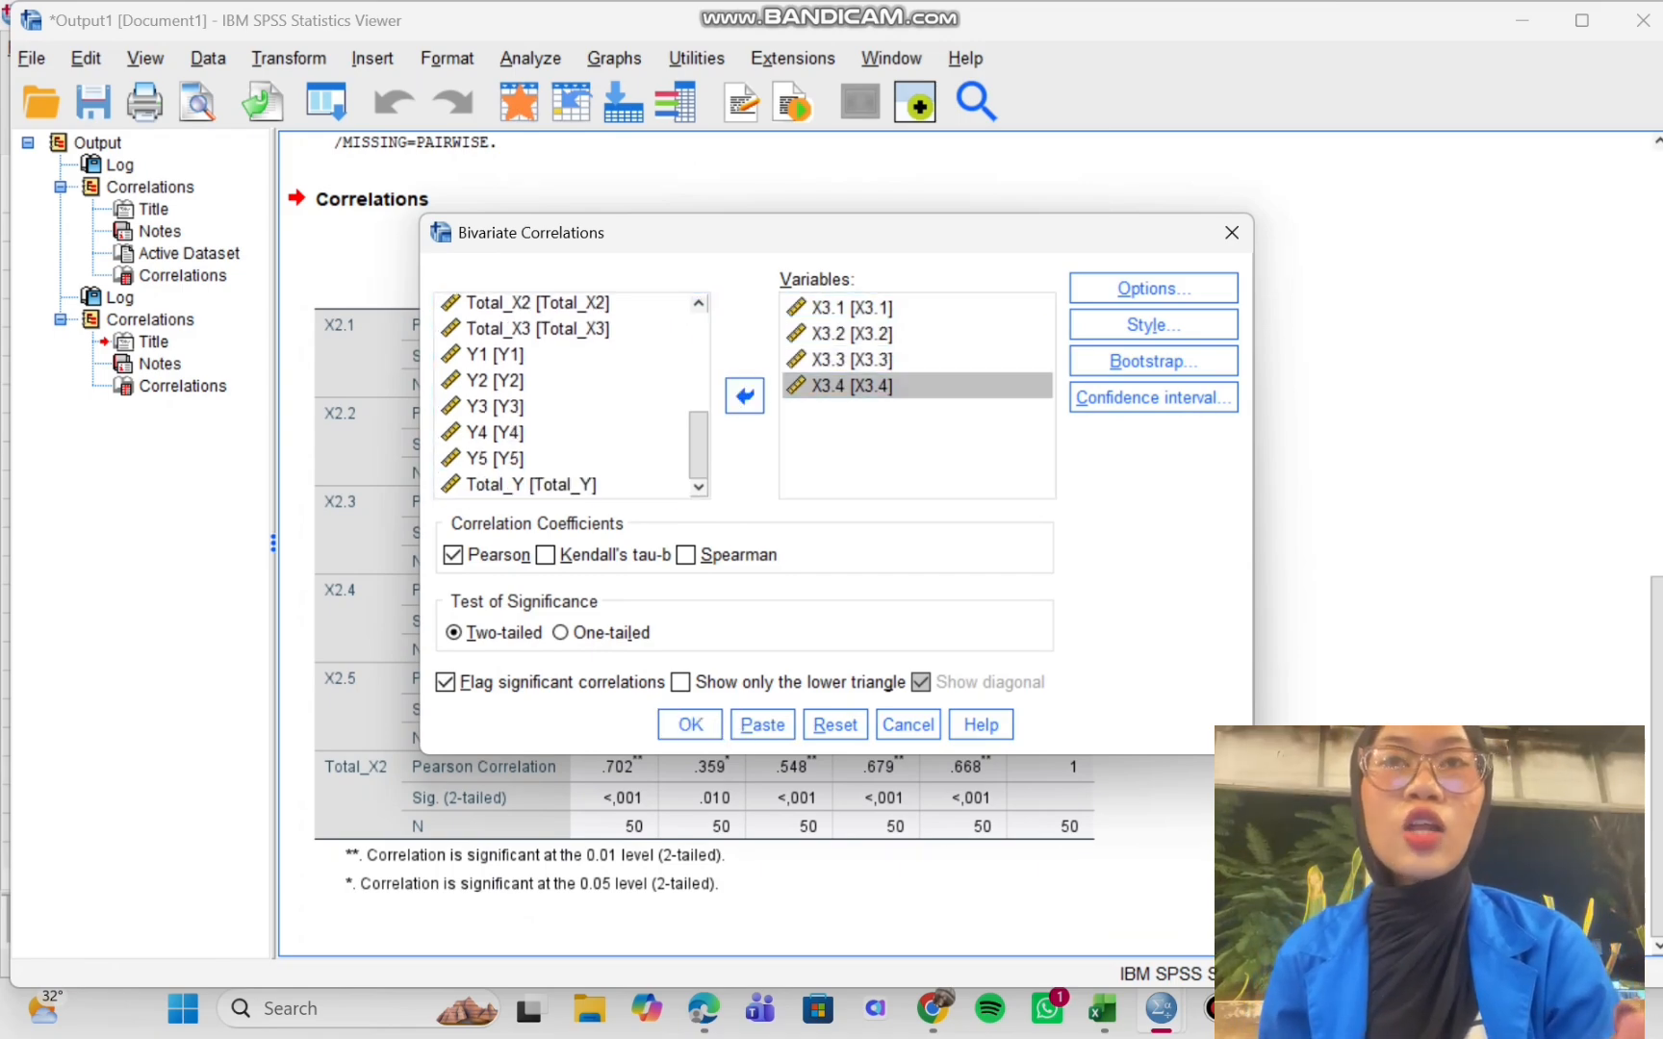
pyautogui.click(537, 329)
pyautogui.click(744, 395)
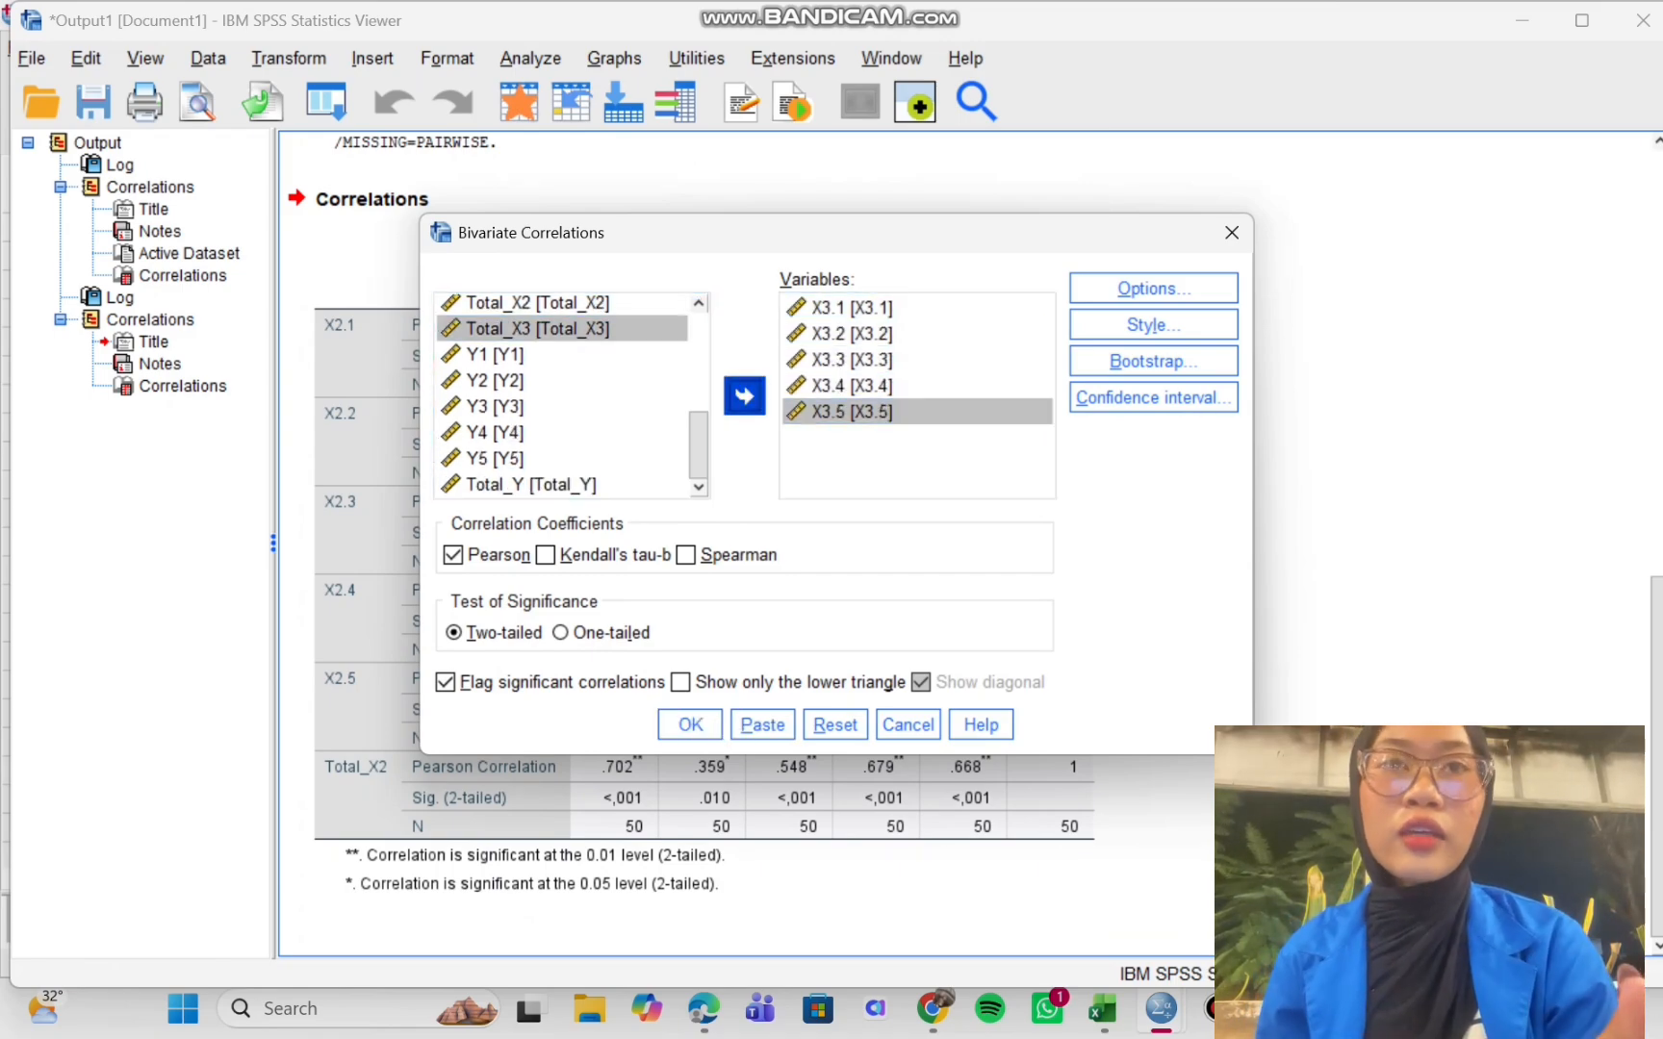
pyautogui.click(690, 725)
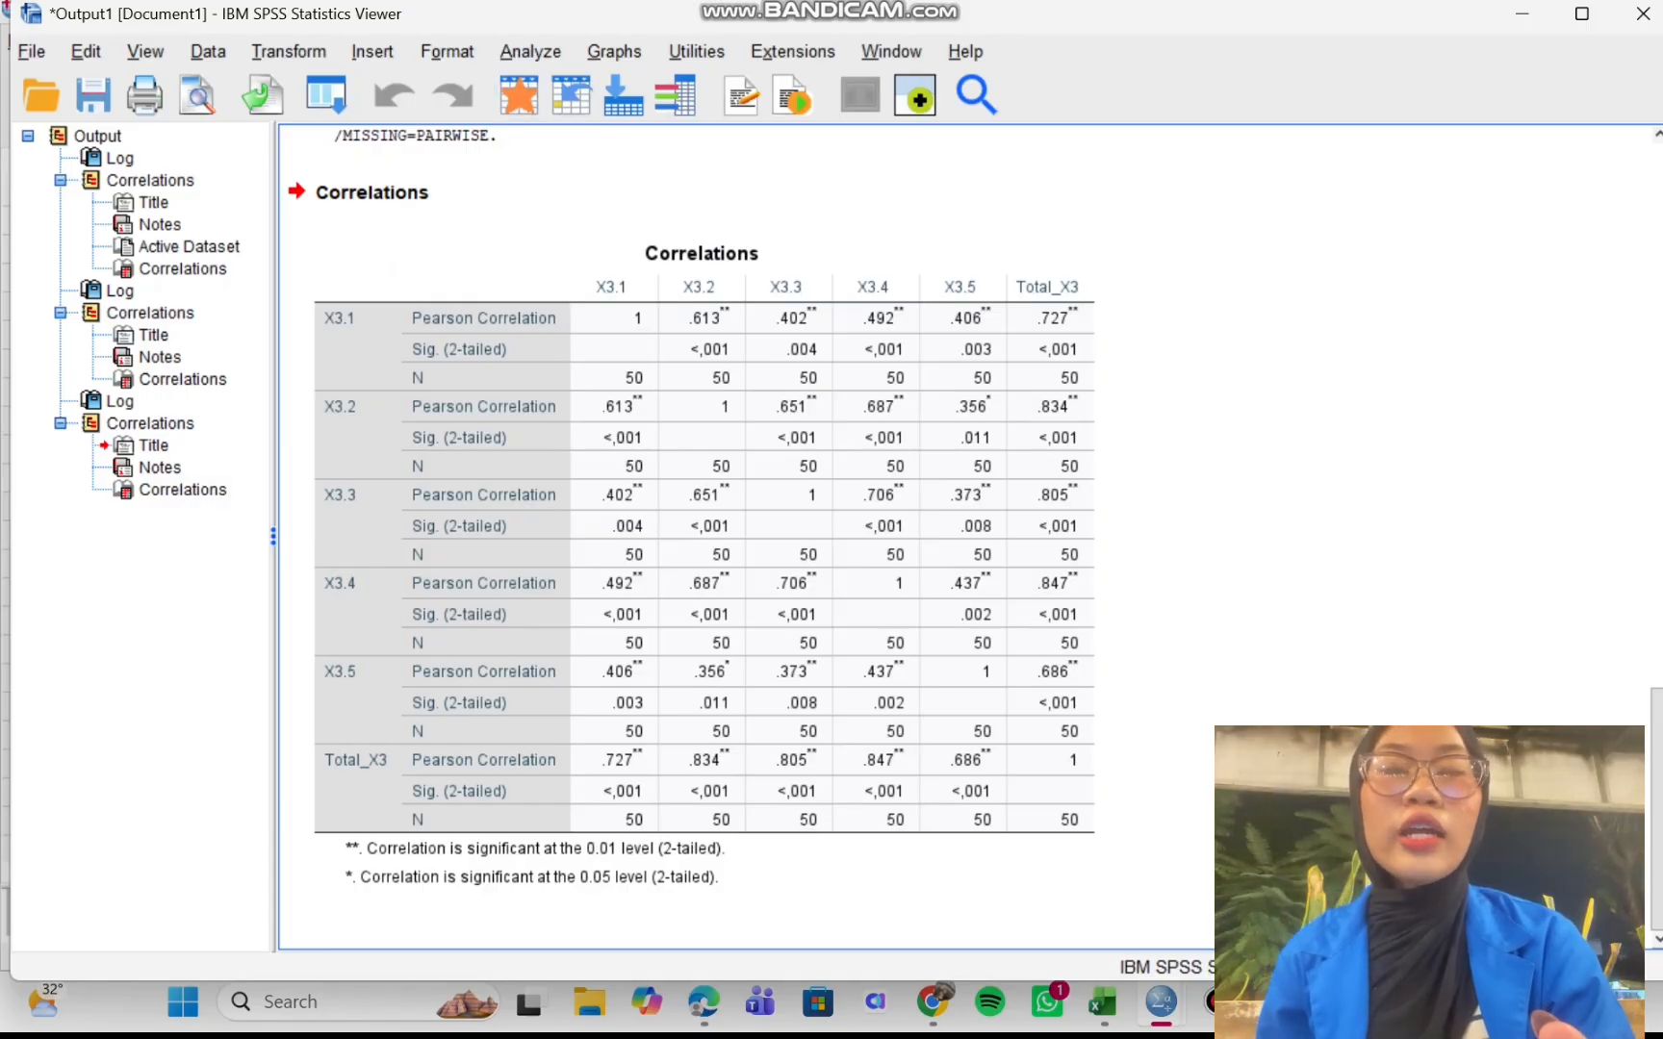
# Reopen the Bivariate Correlations analysis and clear all the X3 variables from its variable list
pyautogui.click(531, 51)
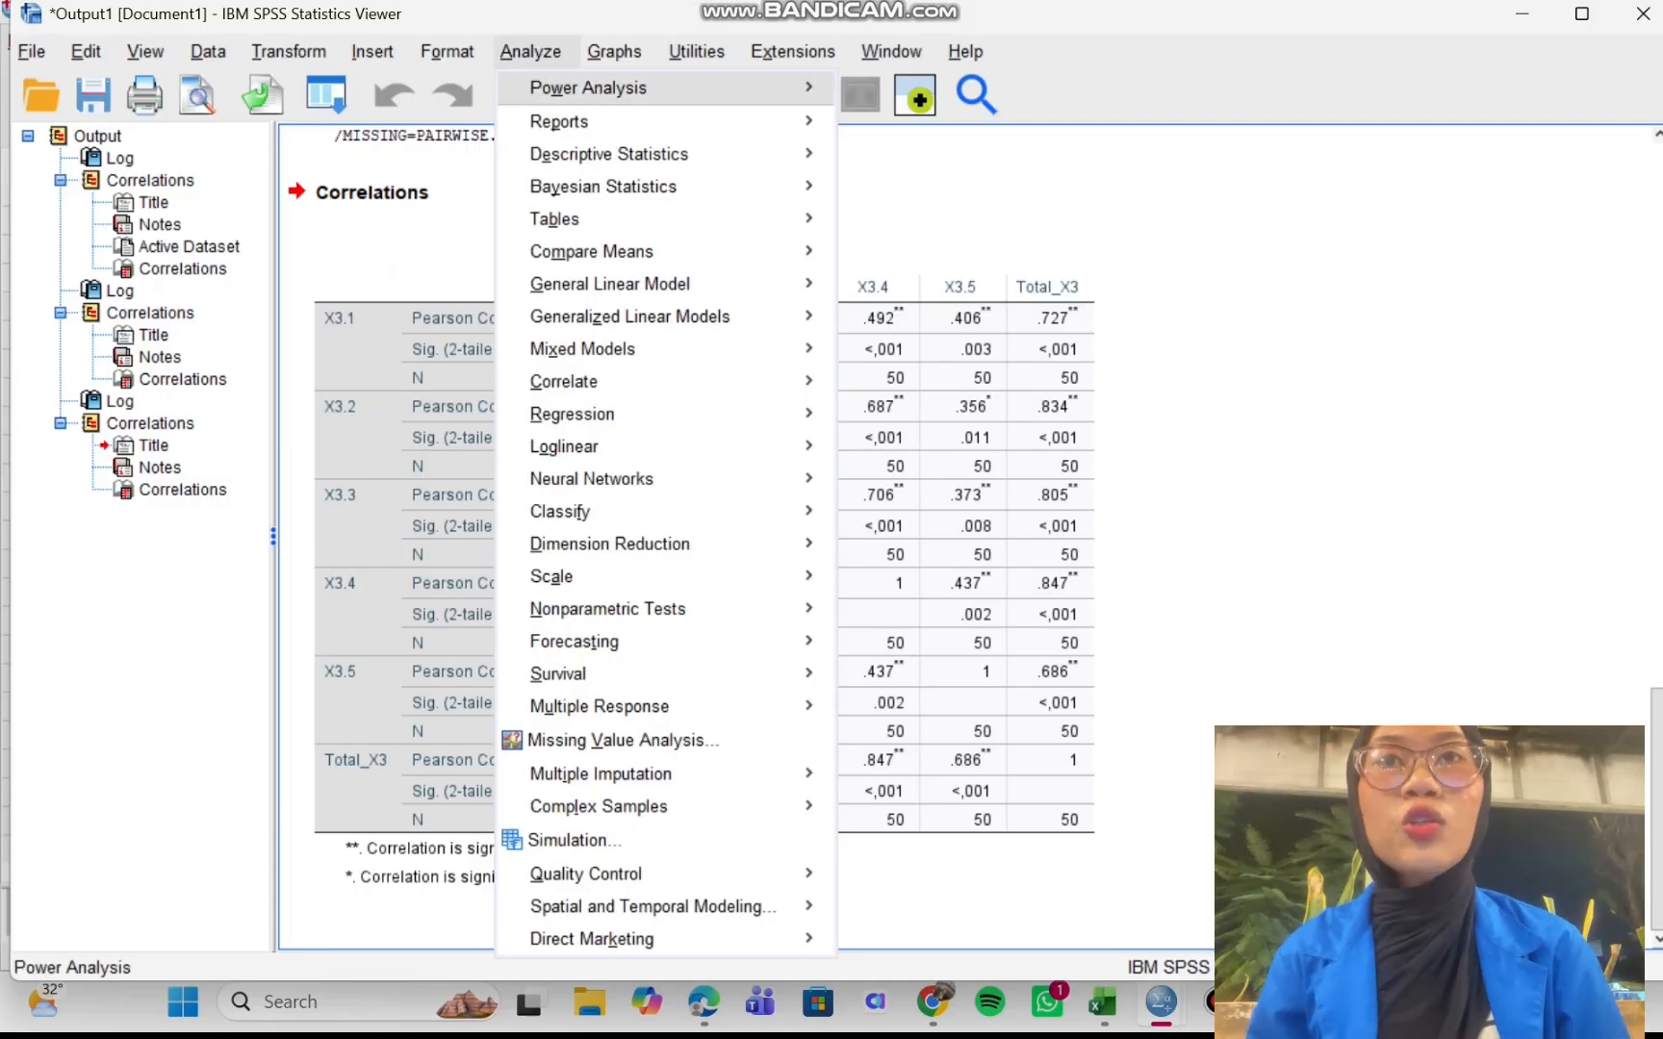
pyautogui.moveTo(578, 381)
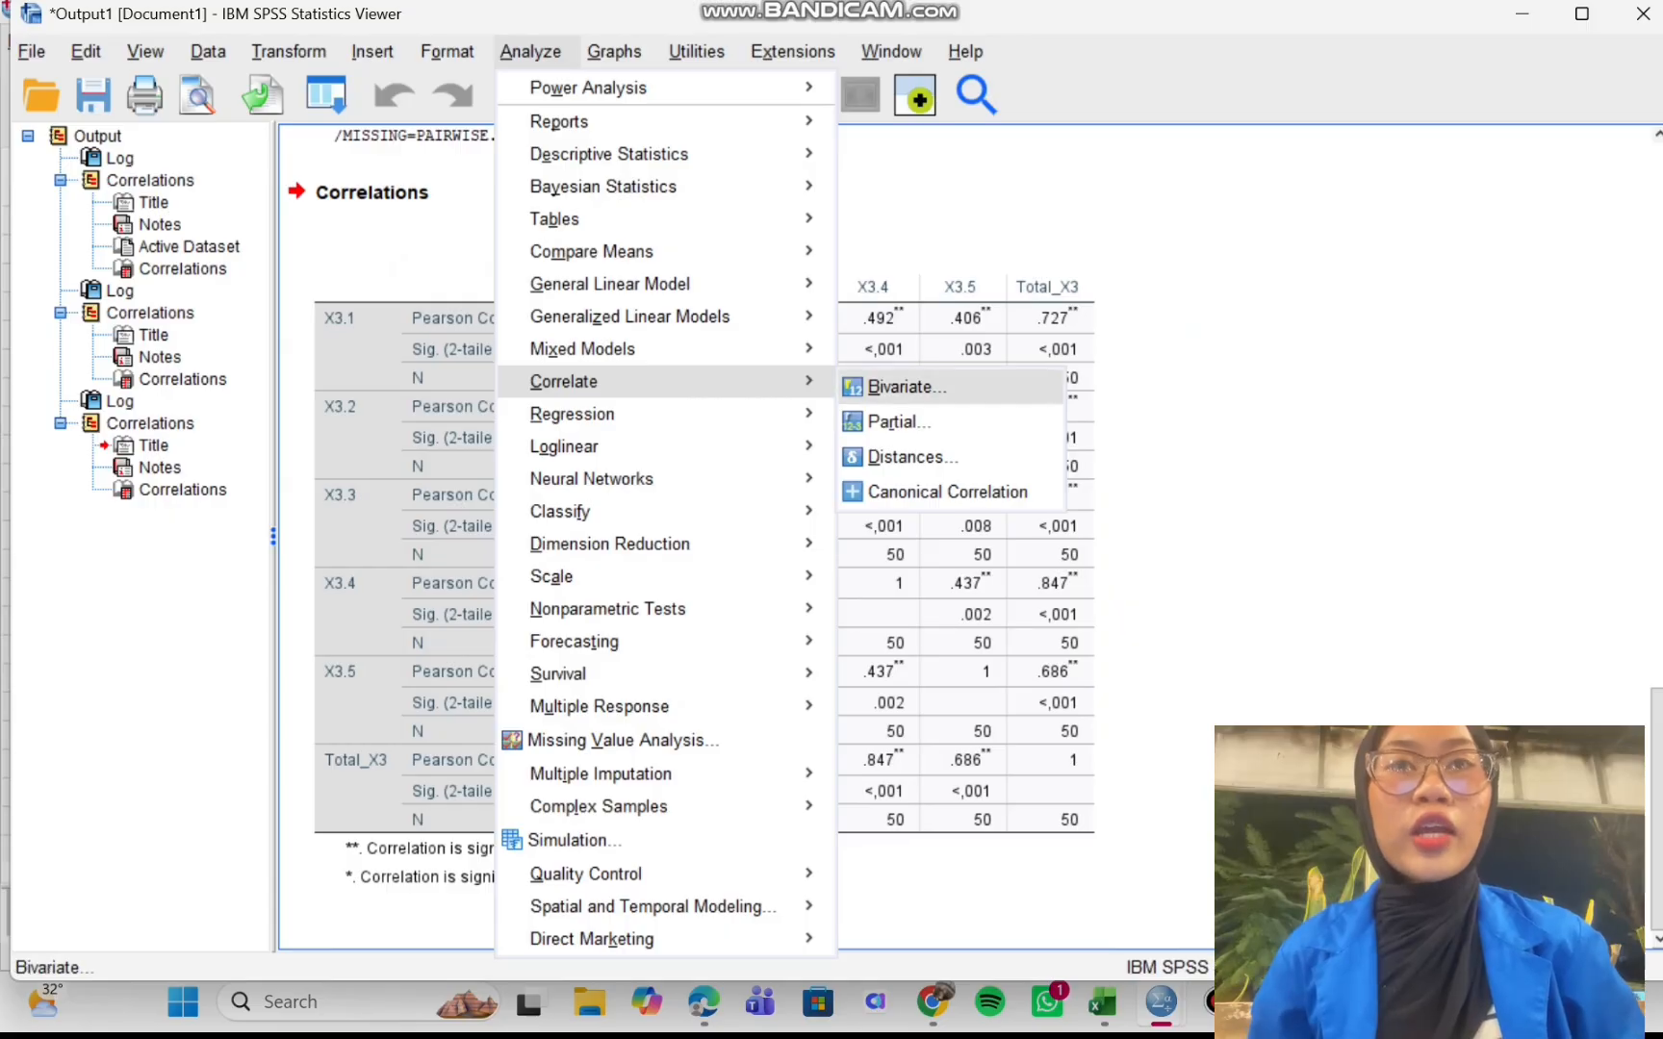
pyautogui.click(904, 386)
pyautogui.click(853, 353)
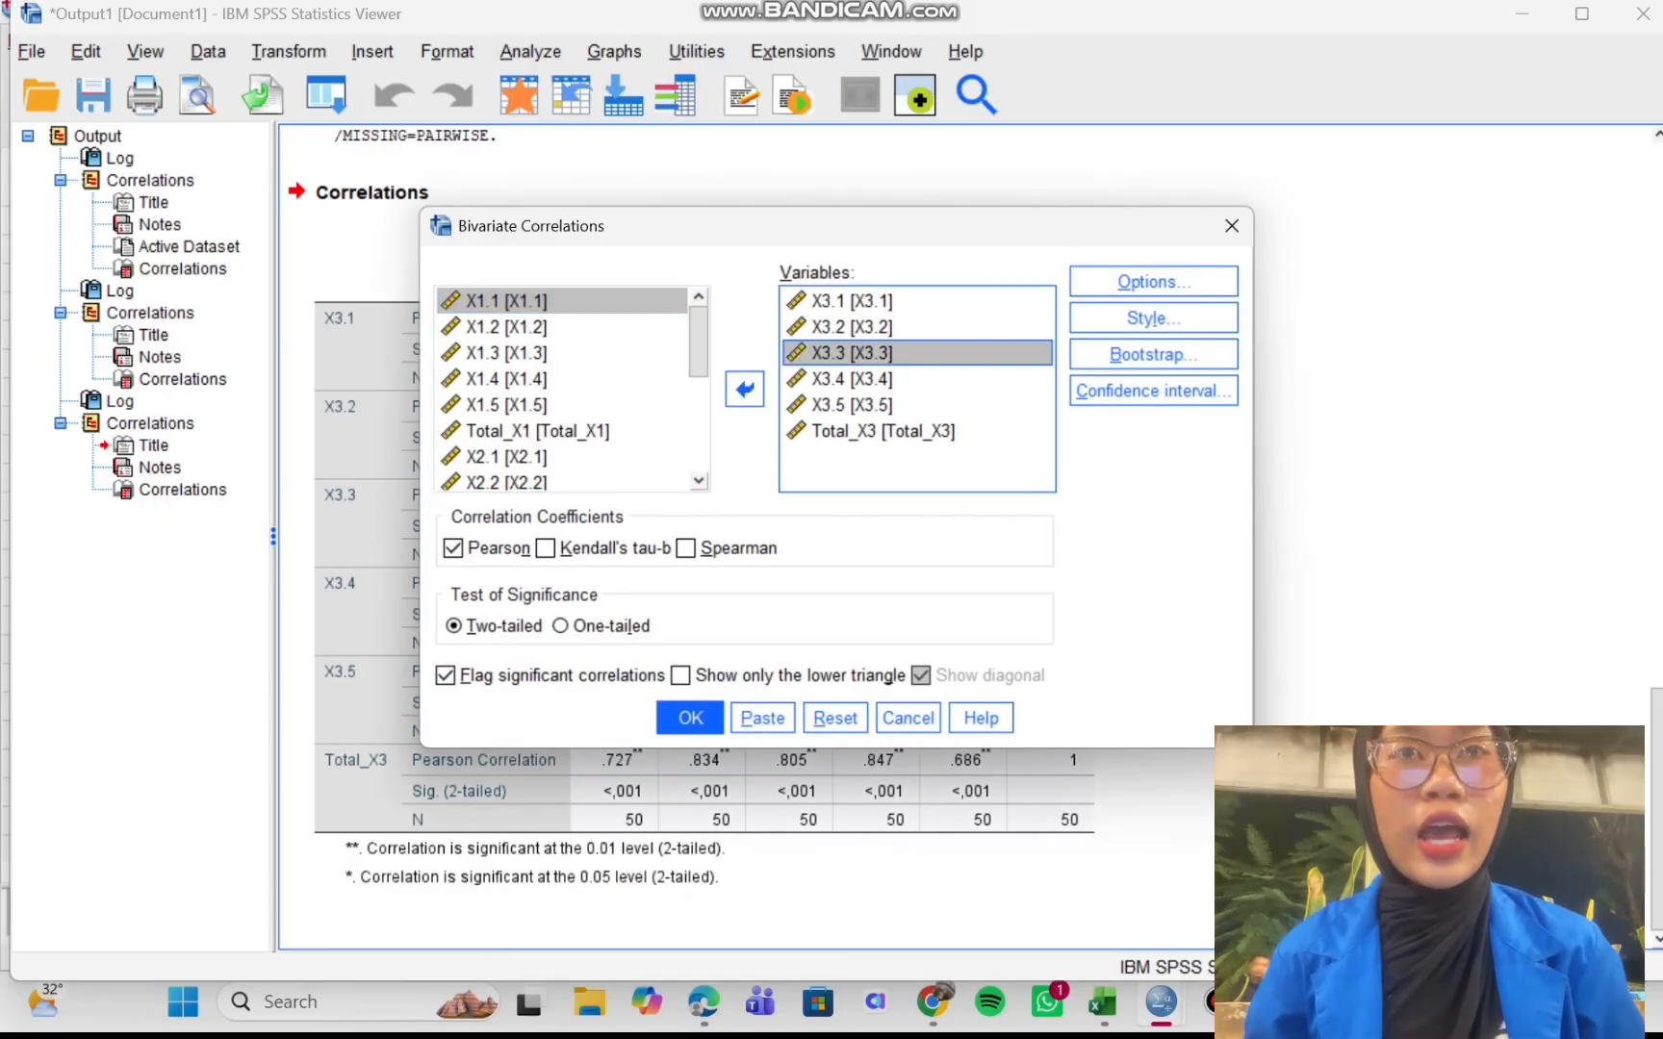
pyautogui.hotkey('ctrl', 'a')
pyautogui.click(744, 389)
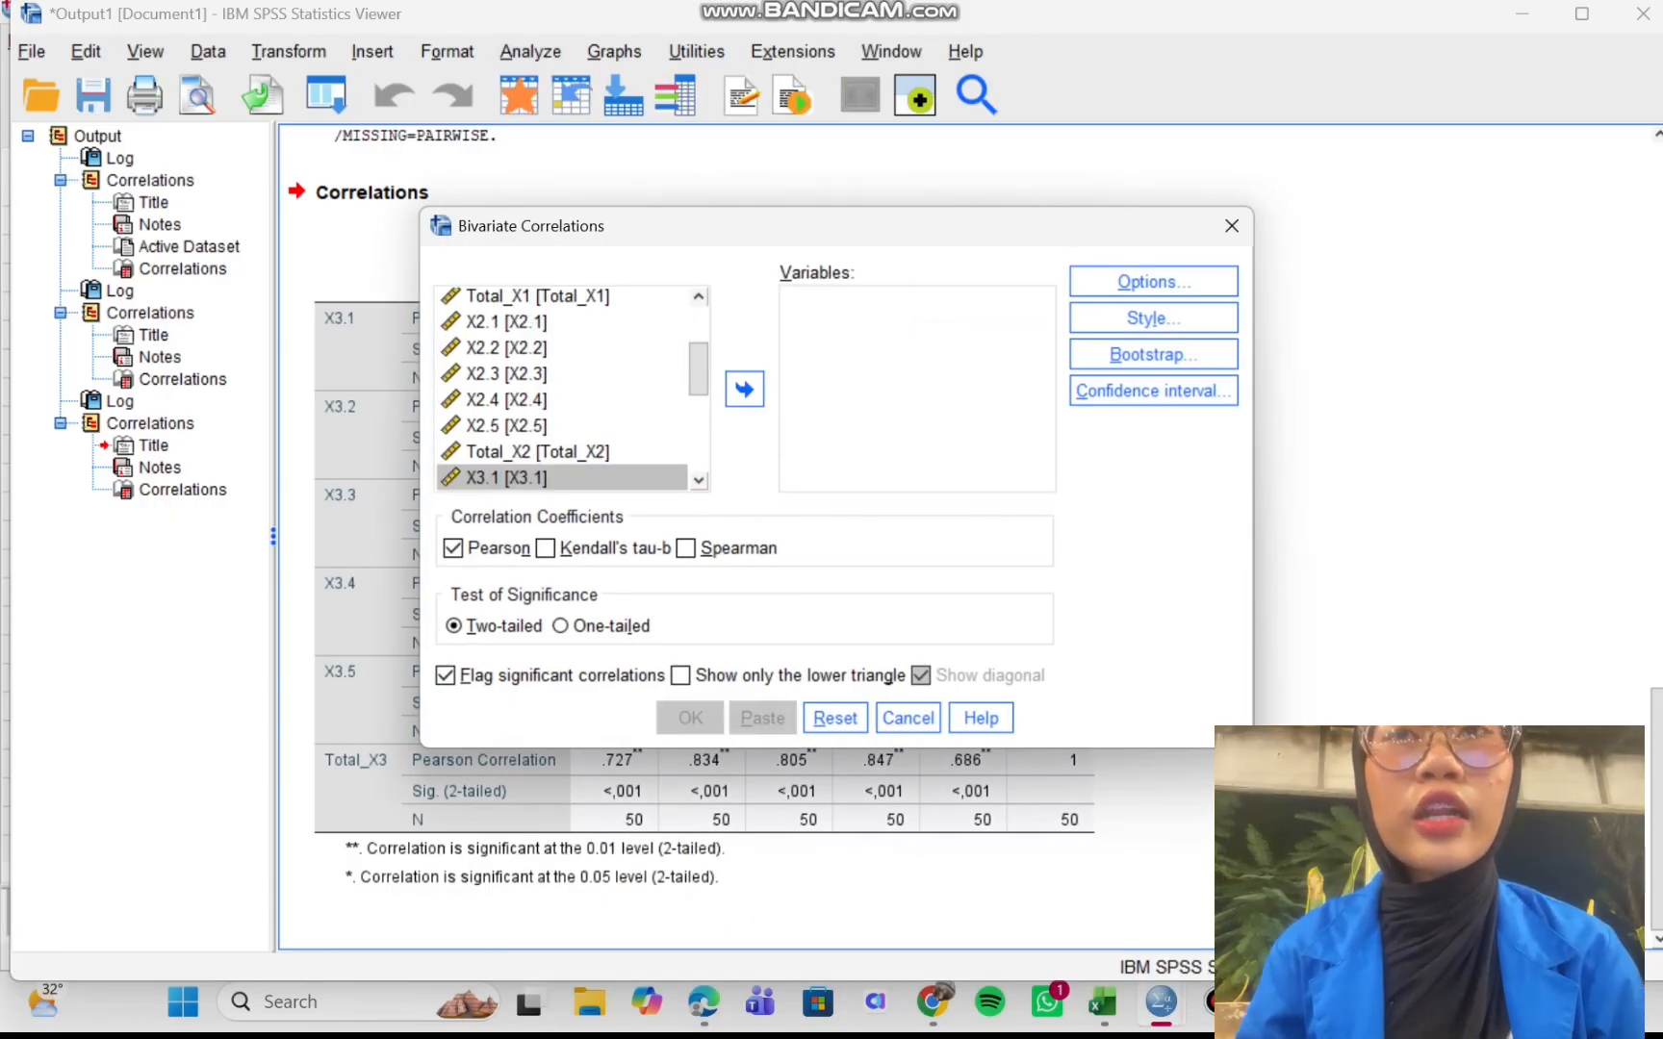
# Add Y1 through Y5 and Total_Y to the analysis and run the two-tailed Pearson correlation
pyautogui.scroll(-2, 563, 390)
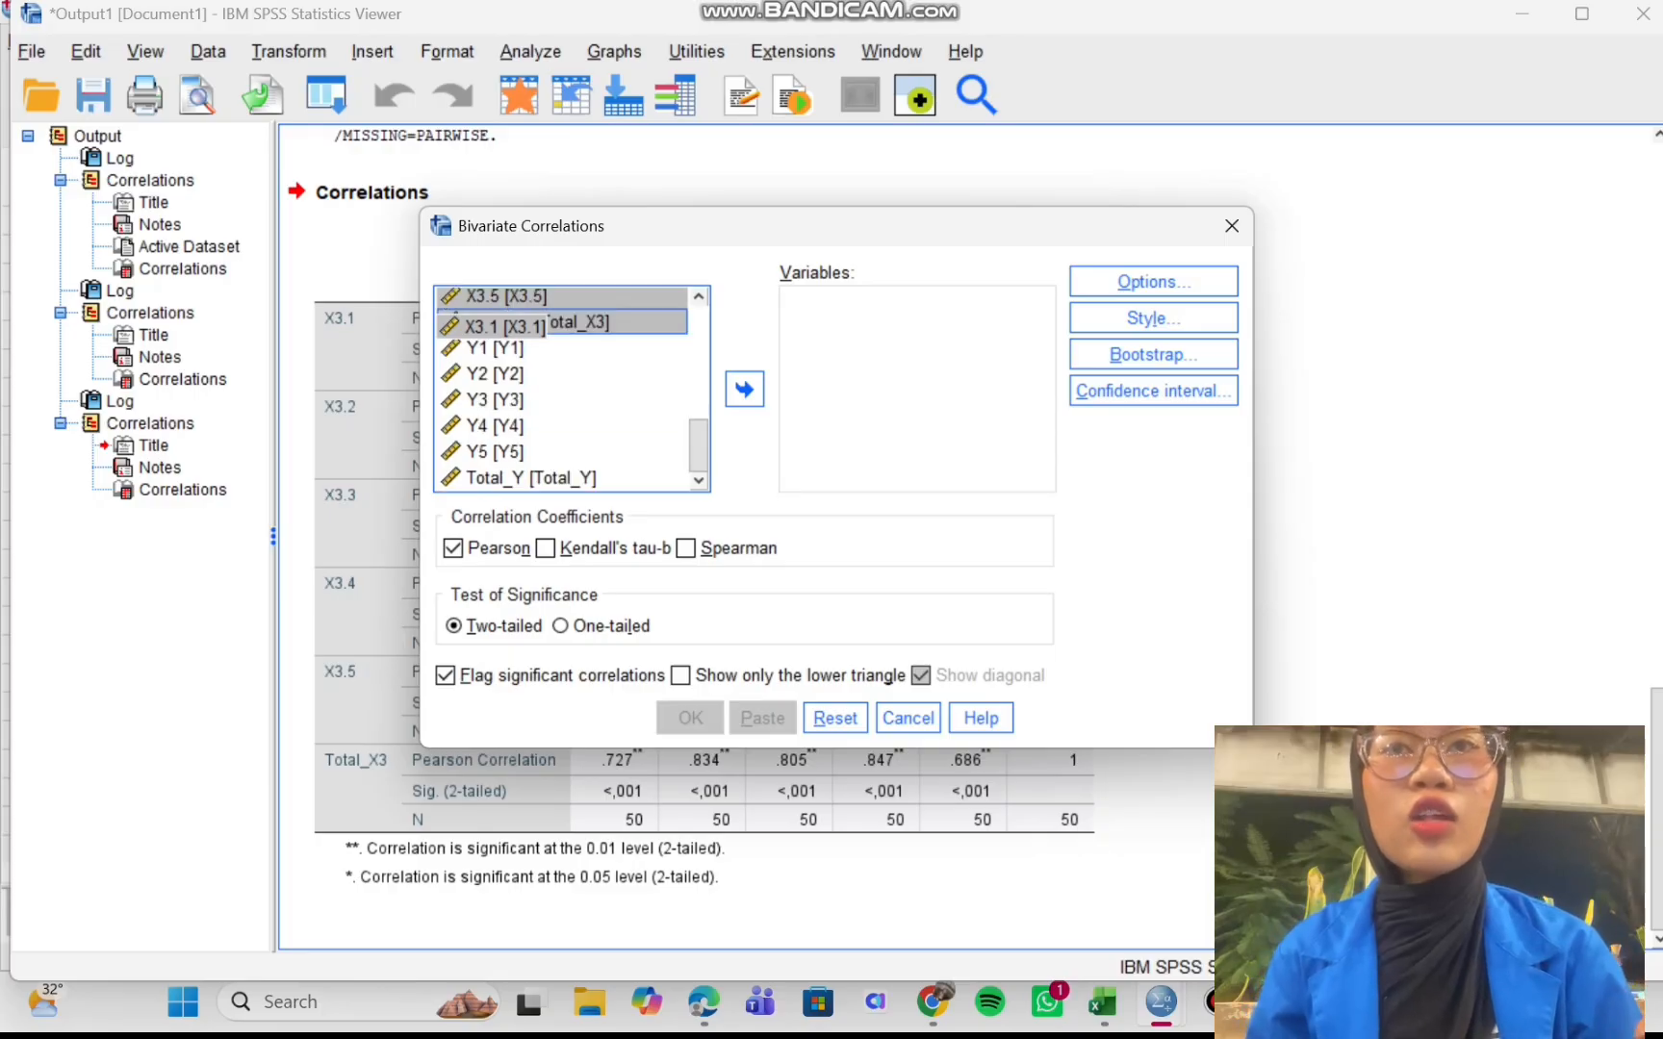
pyautogui.click(495, 349)
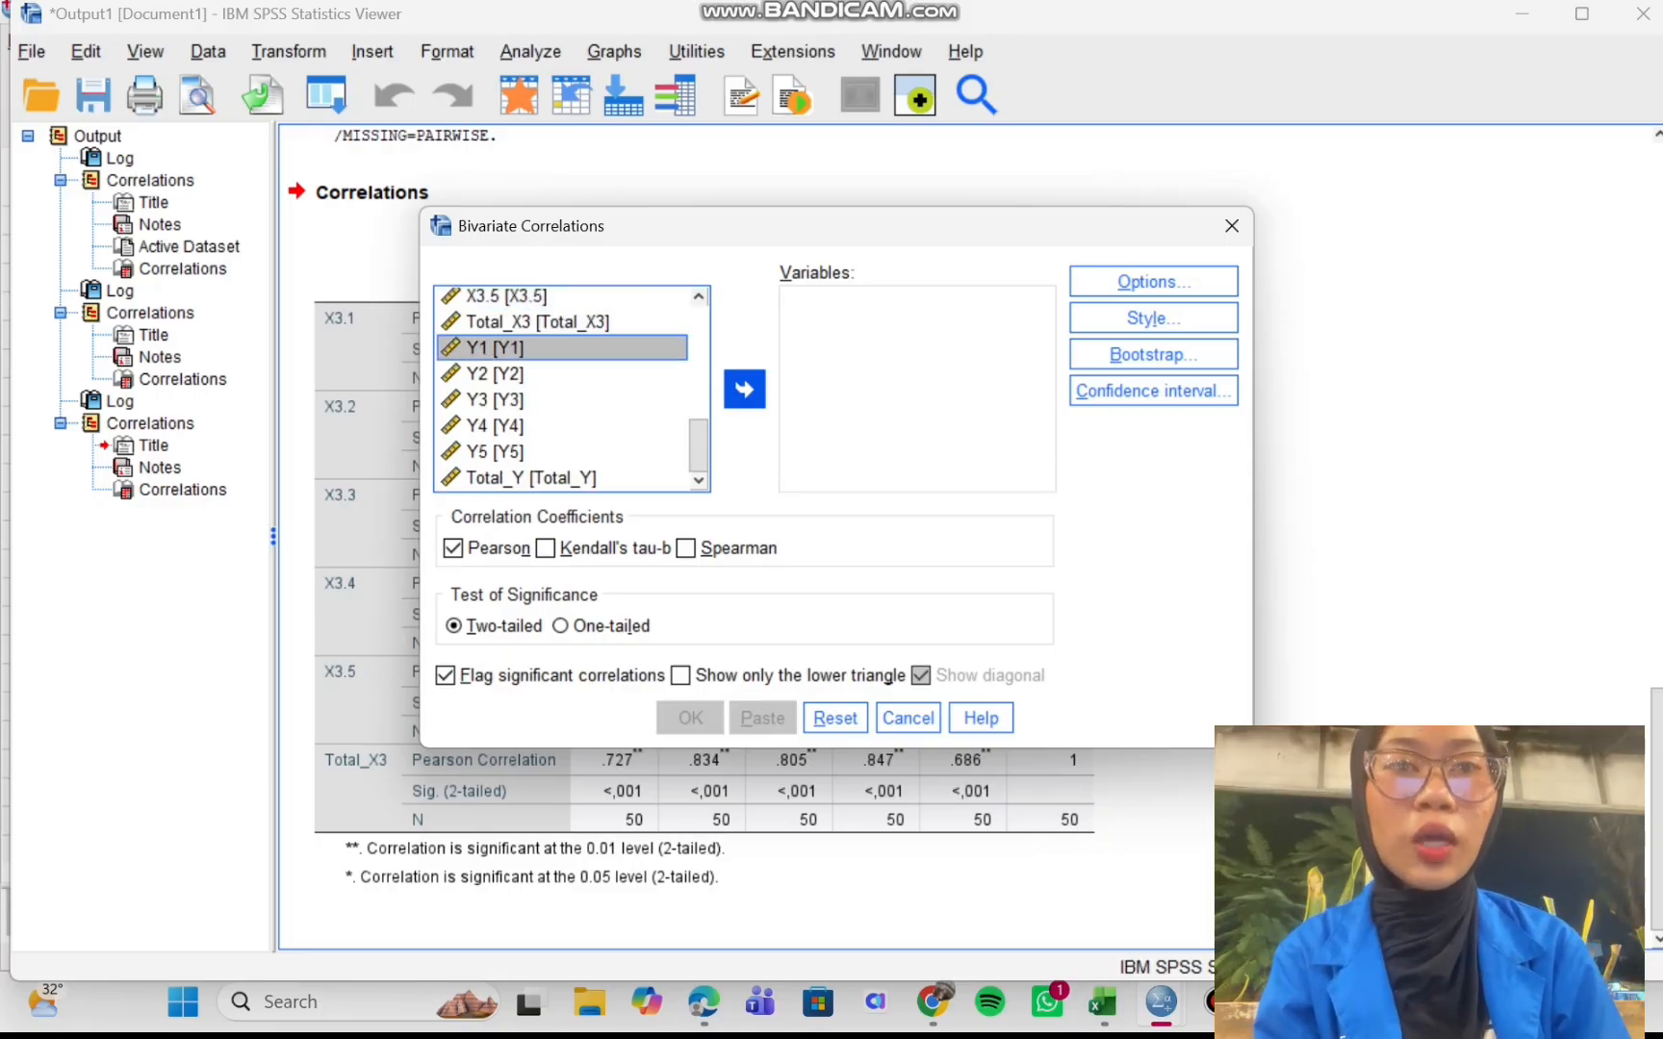
pyautogui.click(744, 389)
pyautogui.doubleClick(495, 373)
pyautogui.click(744, 389)
pyautogui.click(744, 389)
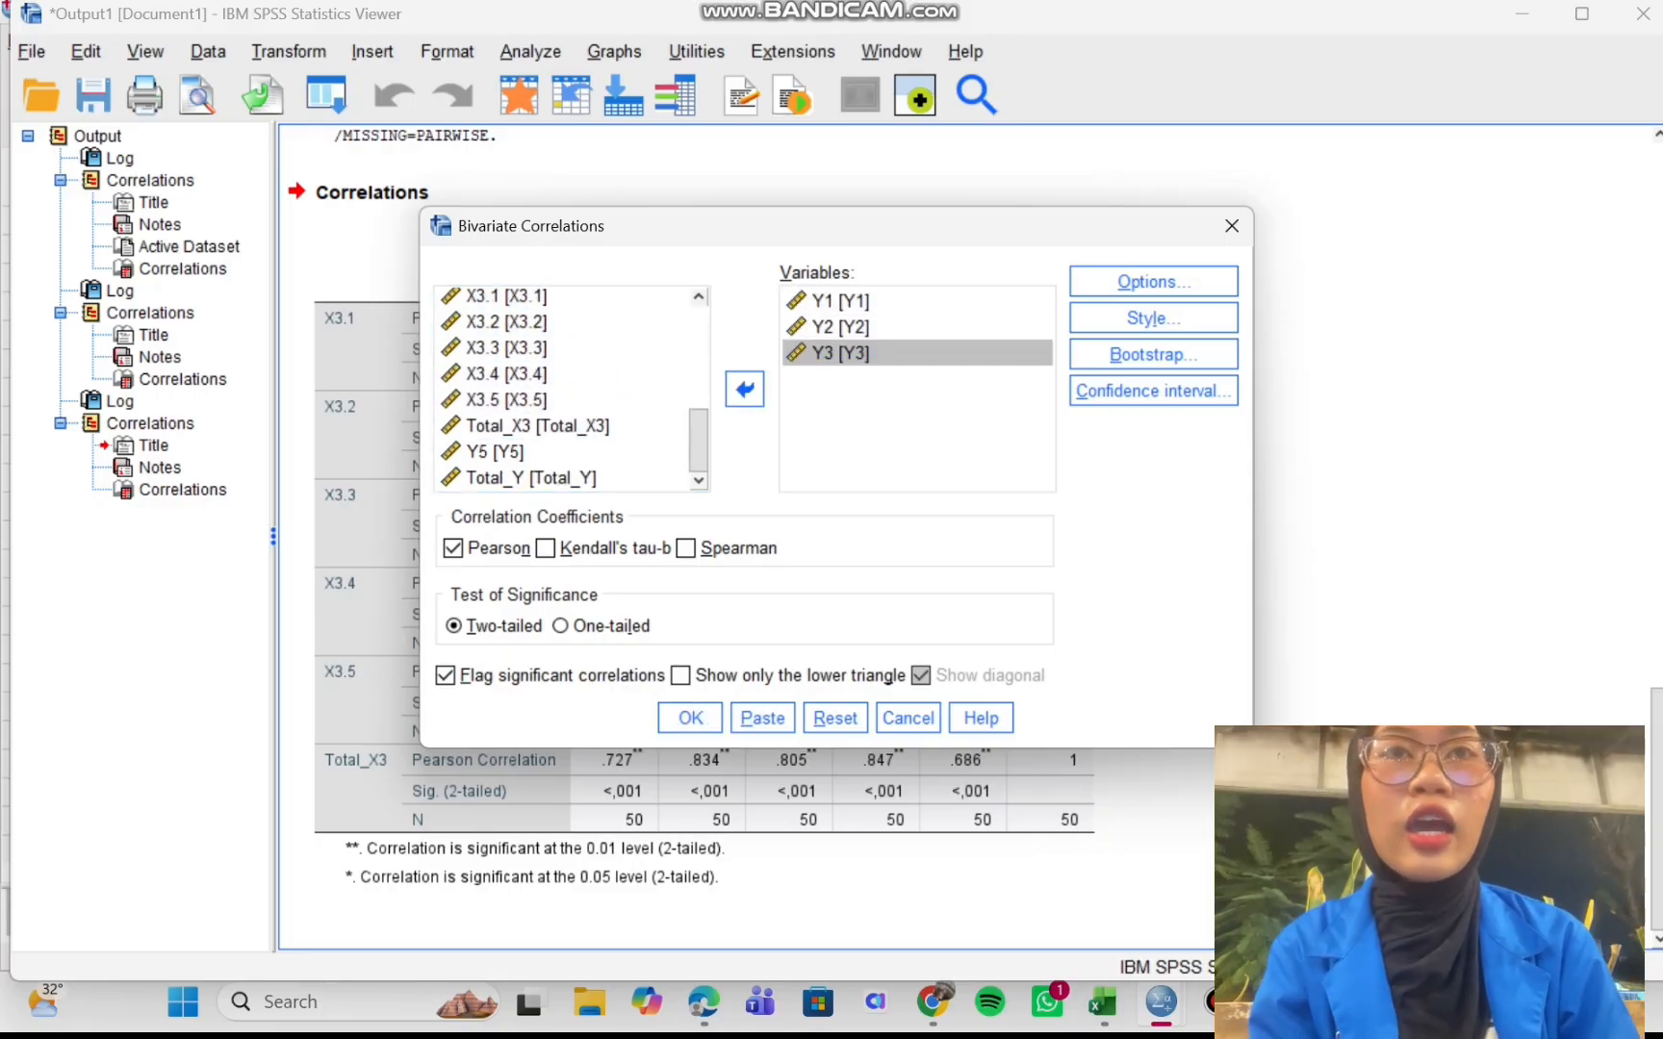
pyautogui.click(744, 389)
pyautogui.click(744, 388)
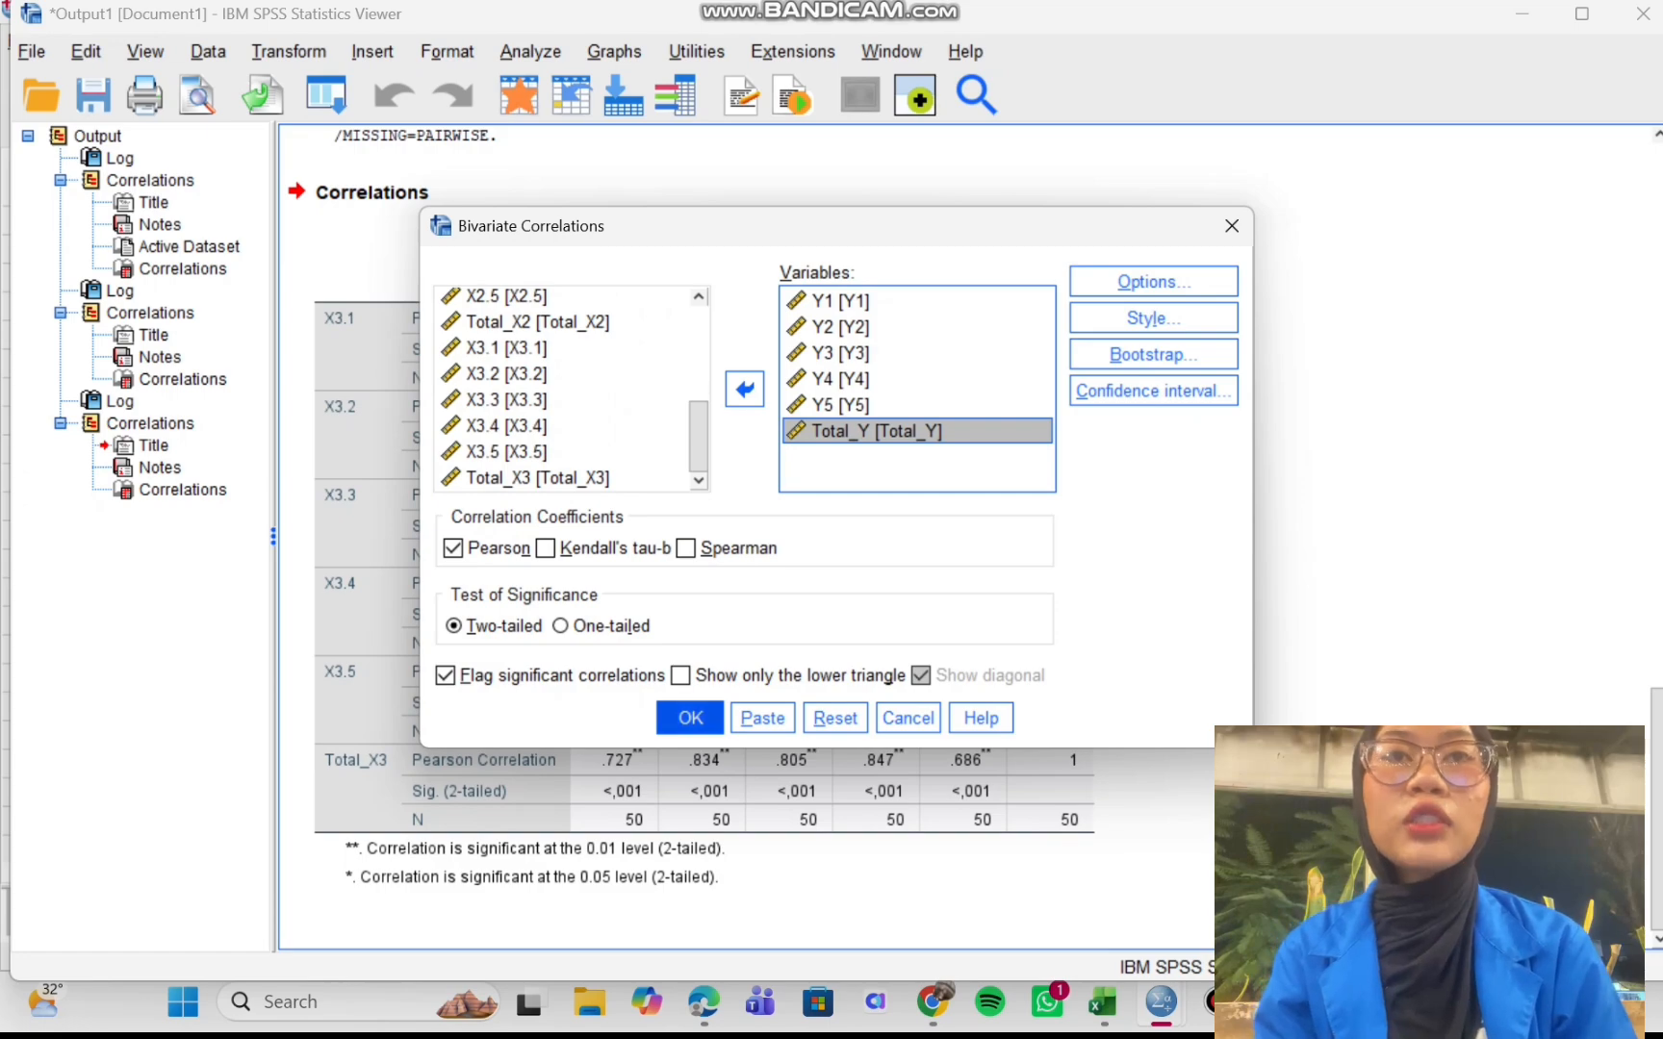
pyautogui.click(691, 718)
pyautogui.scroll(-1, 691, 712)
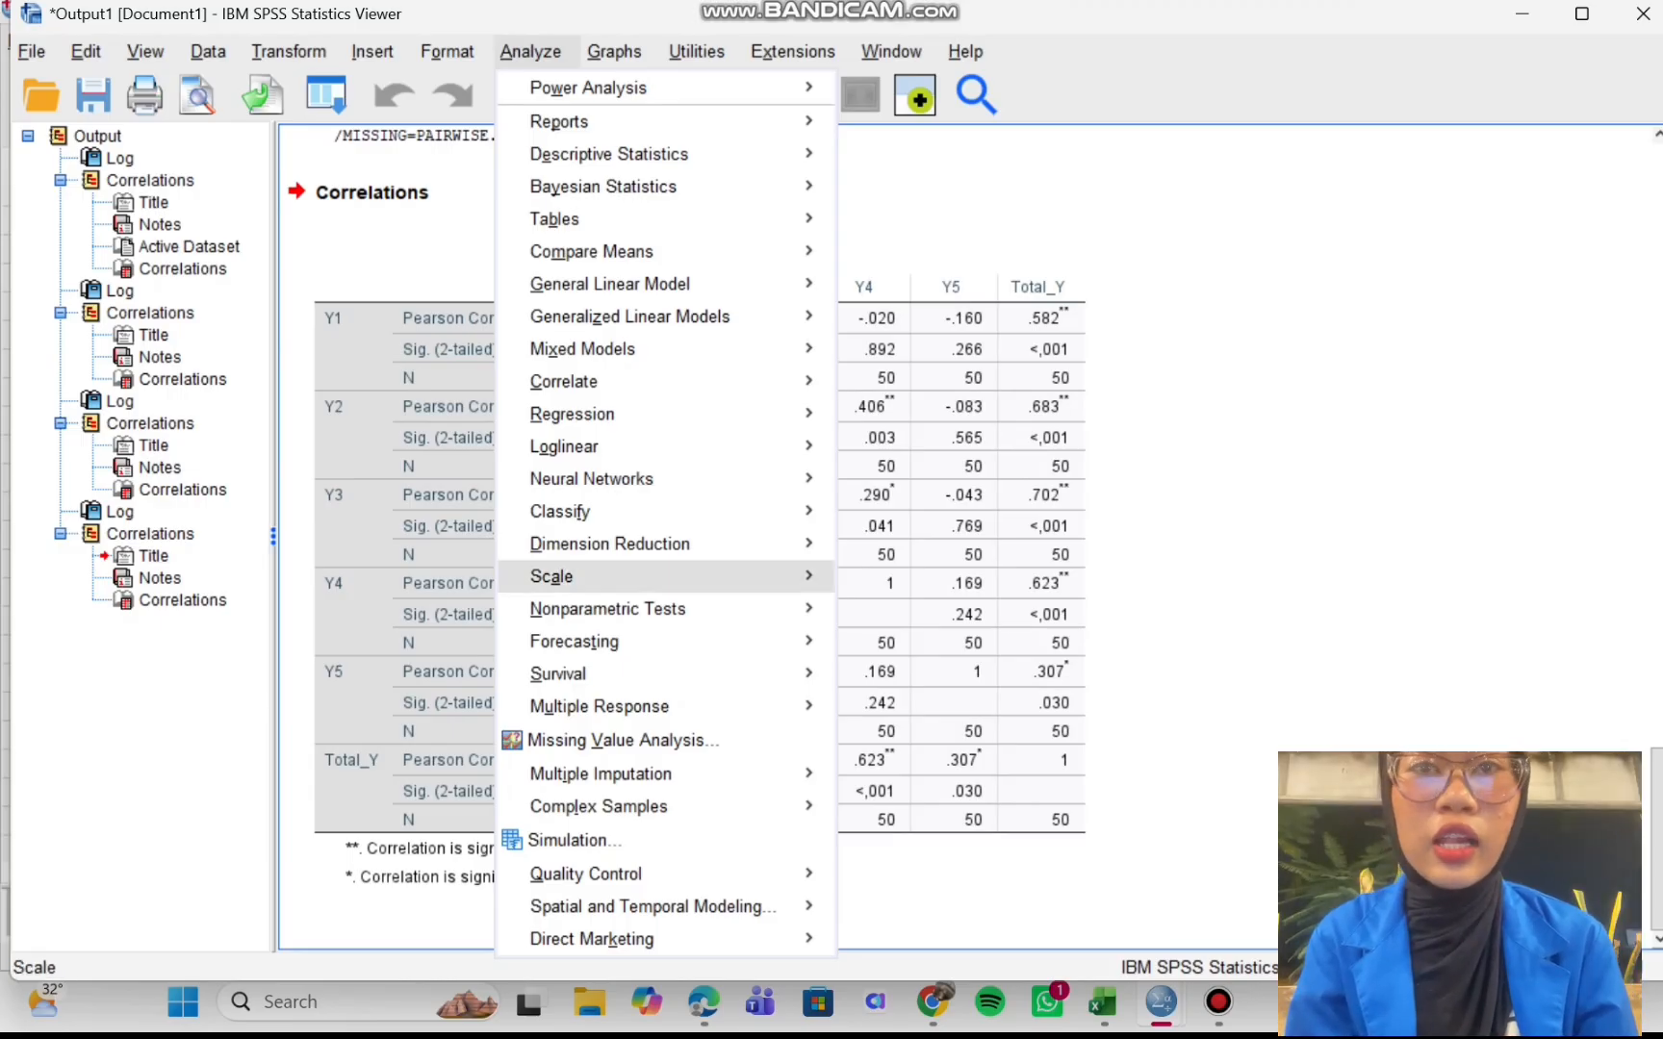
# Start a Reliability Analysis and add all the variables to its items
pyautogui.moveTo(578, 575)
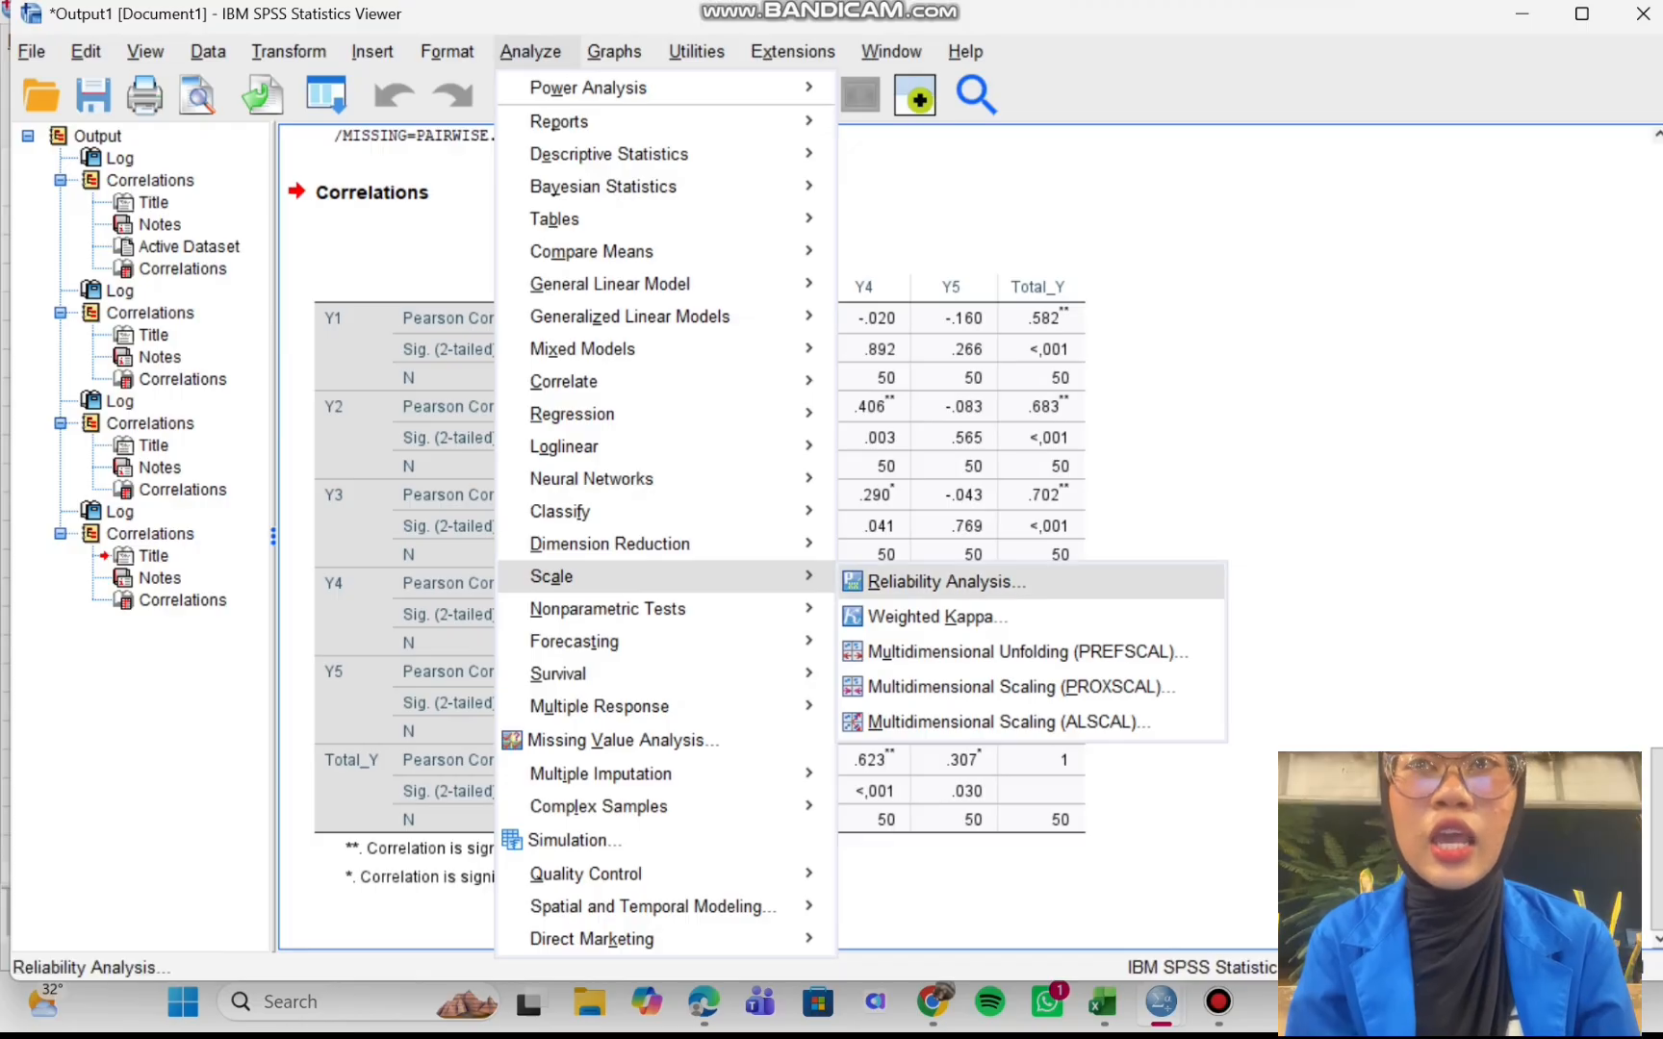
pyautogui.click(946, 581)
pyautogui.hotkey('ctrl', 'a')
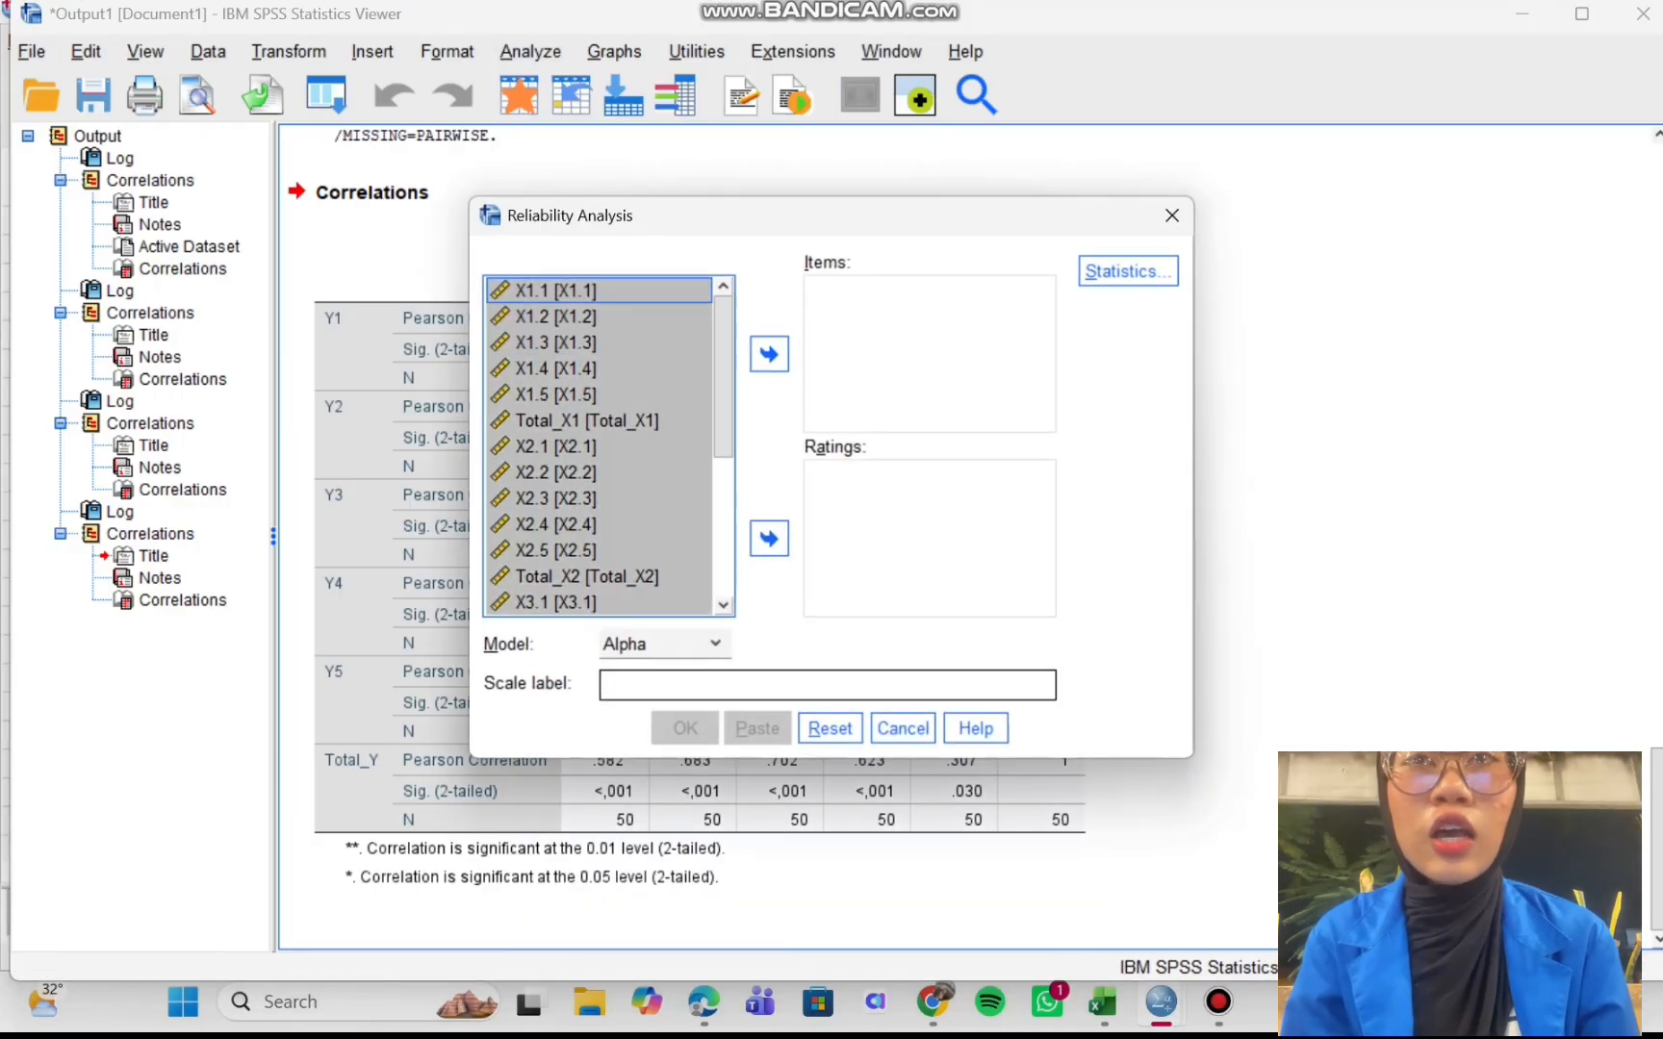
pyautogui.click(769, 354)
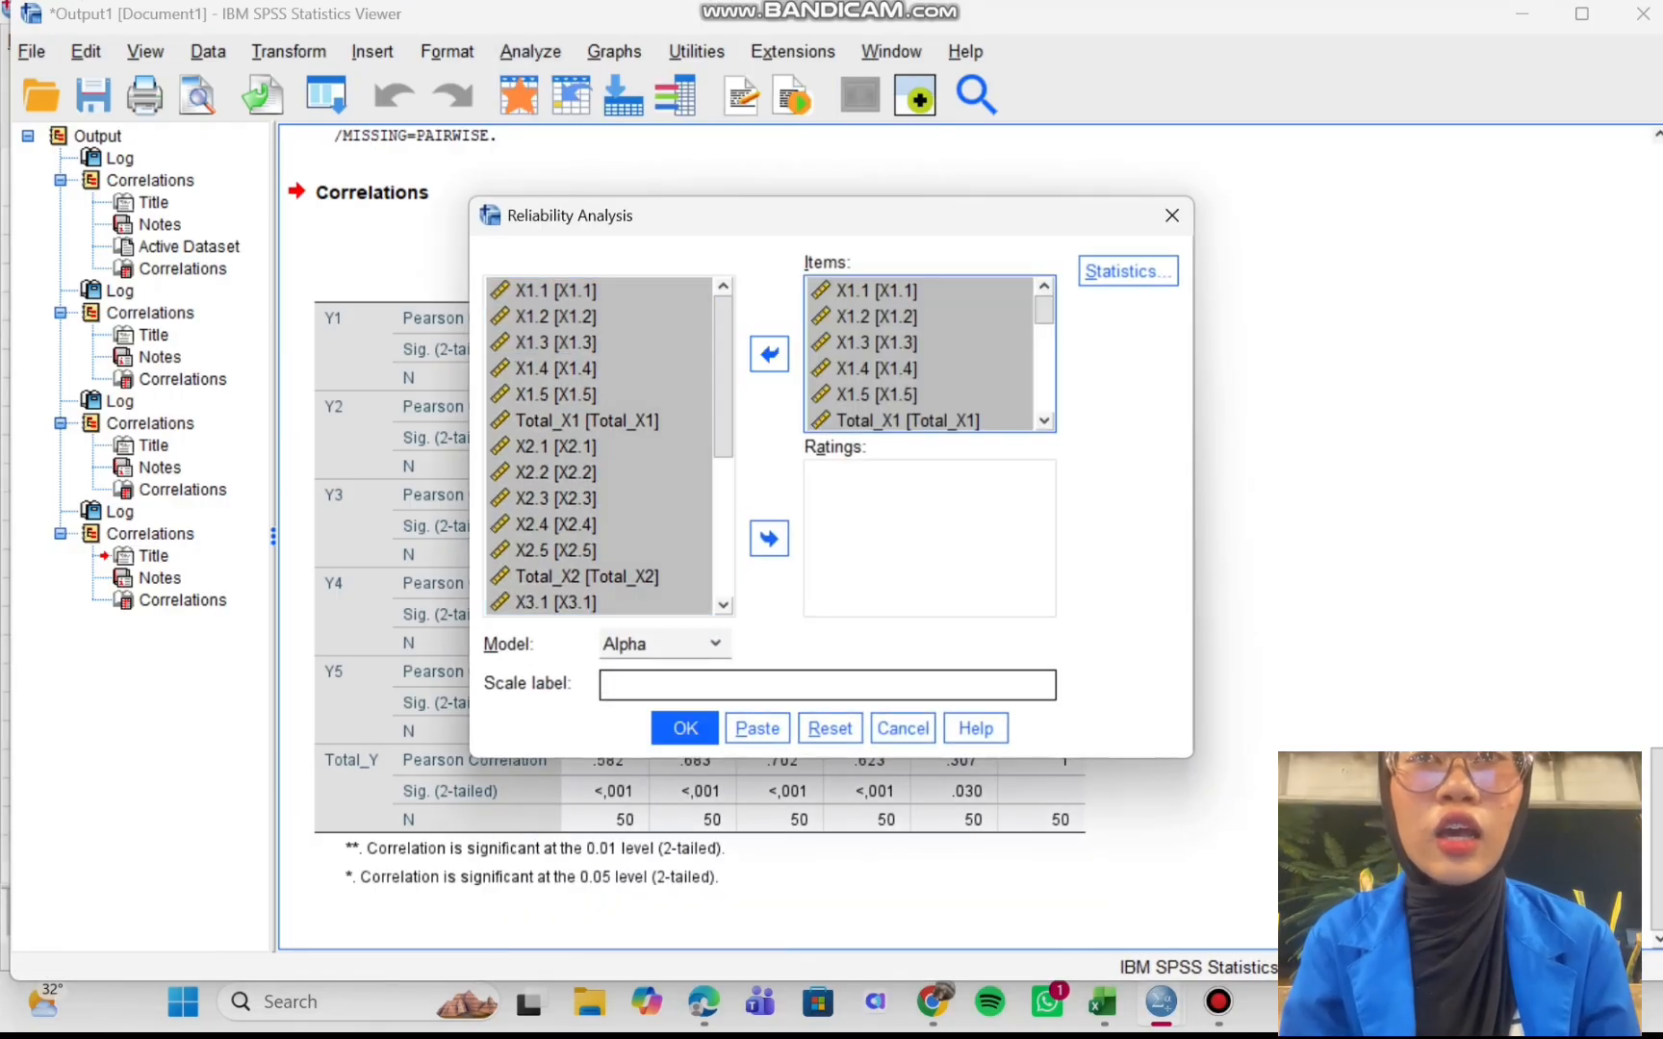
# Remove Total_X1, Total_X2, Total_X3 and Total_Y from the reliability items and run the analysis with the Alpha model
pyautogui.click(907, 421)
pyautogui.click(769, 354)
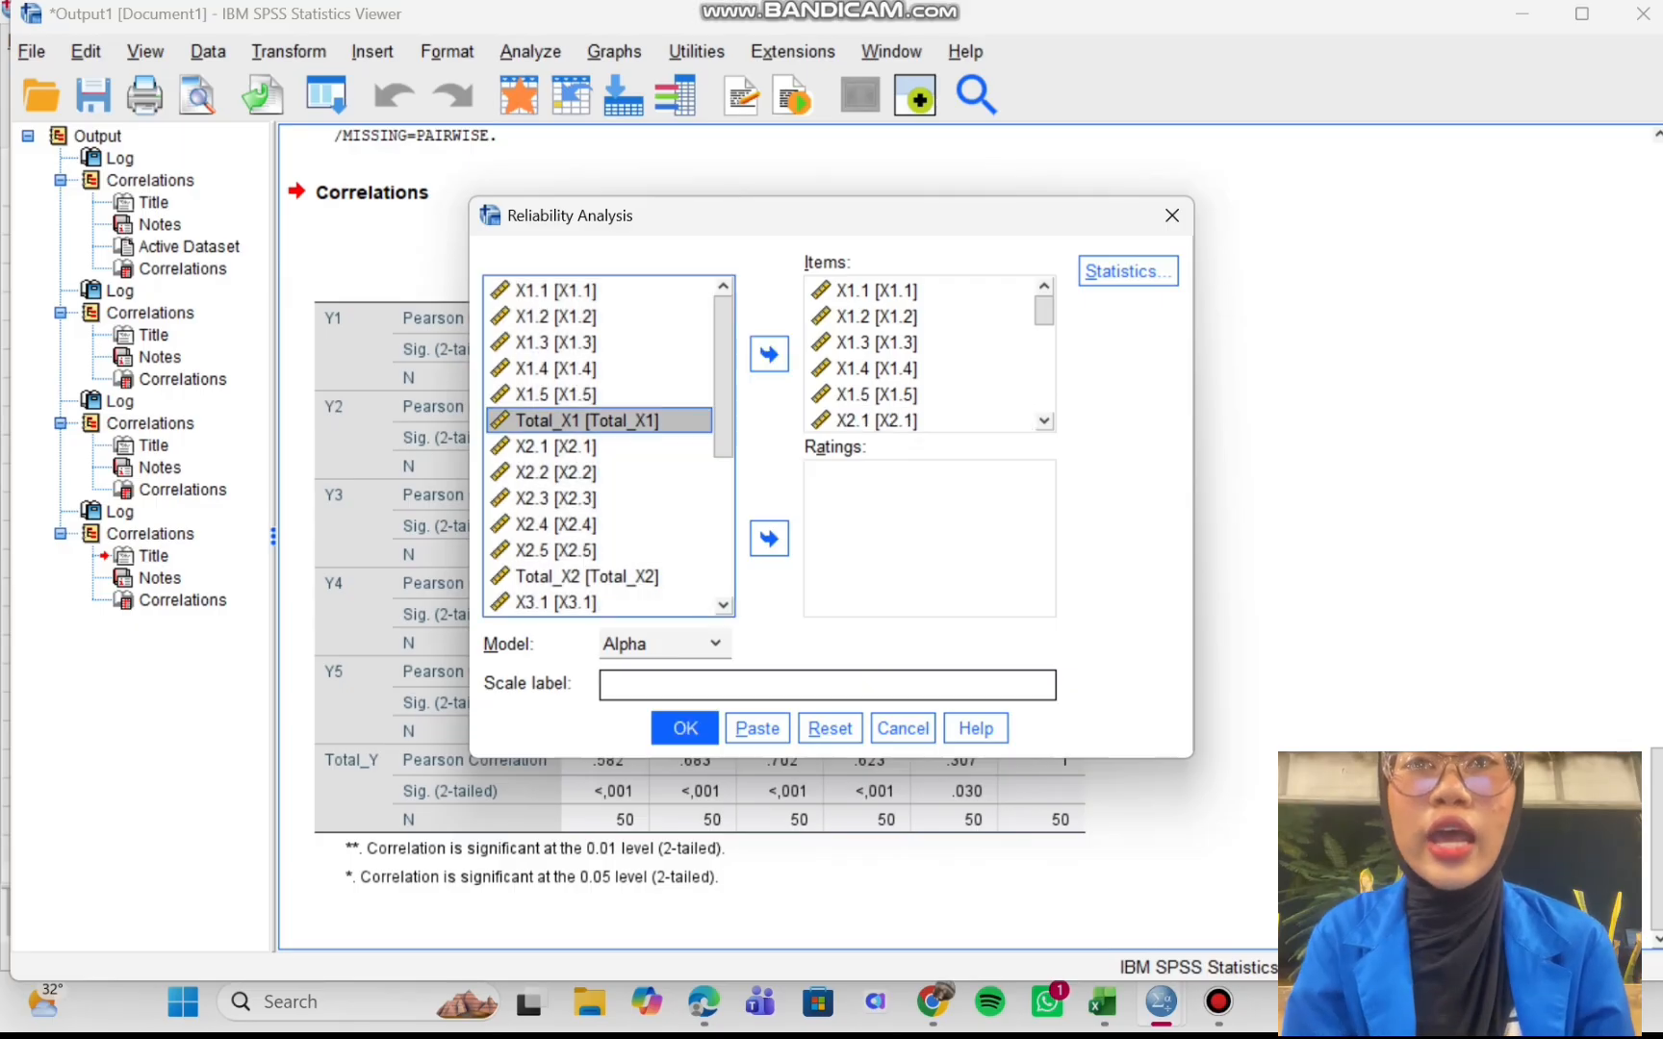
pyautogui.scroll(-3, 908, 356)
pyautogui.doubleClick(907, 317)
pyautogui.scroll(-2, 908, 316)
pyautogui.doubleClick(908, 291)
pyautogui.doubleClick(908, 421)
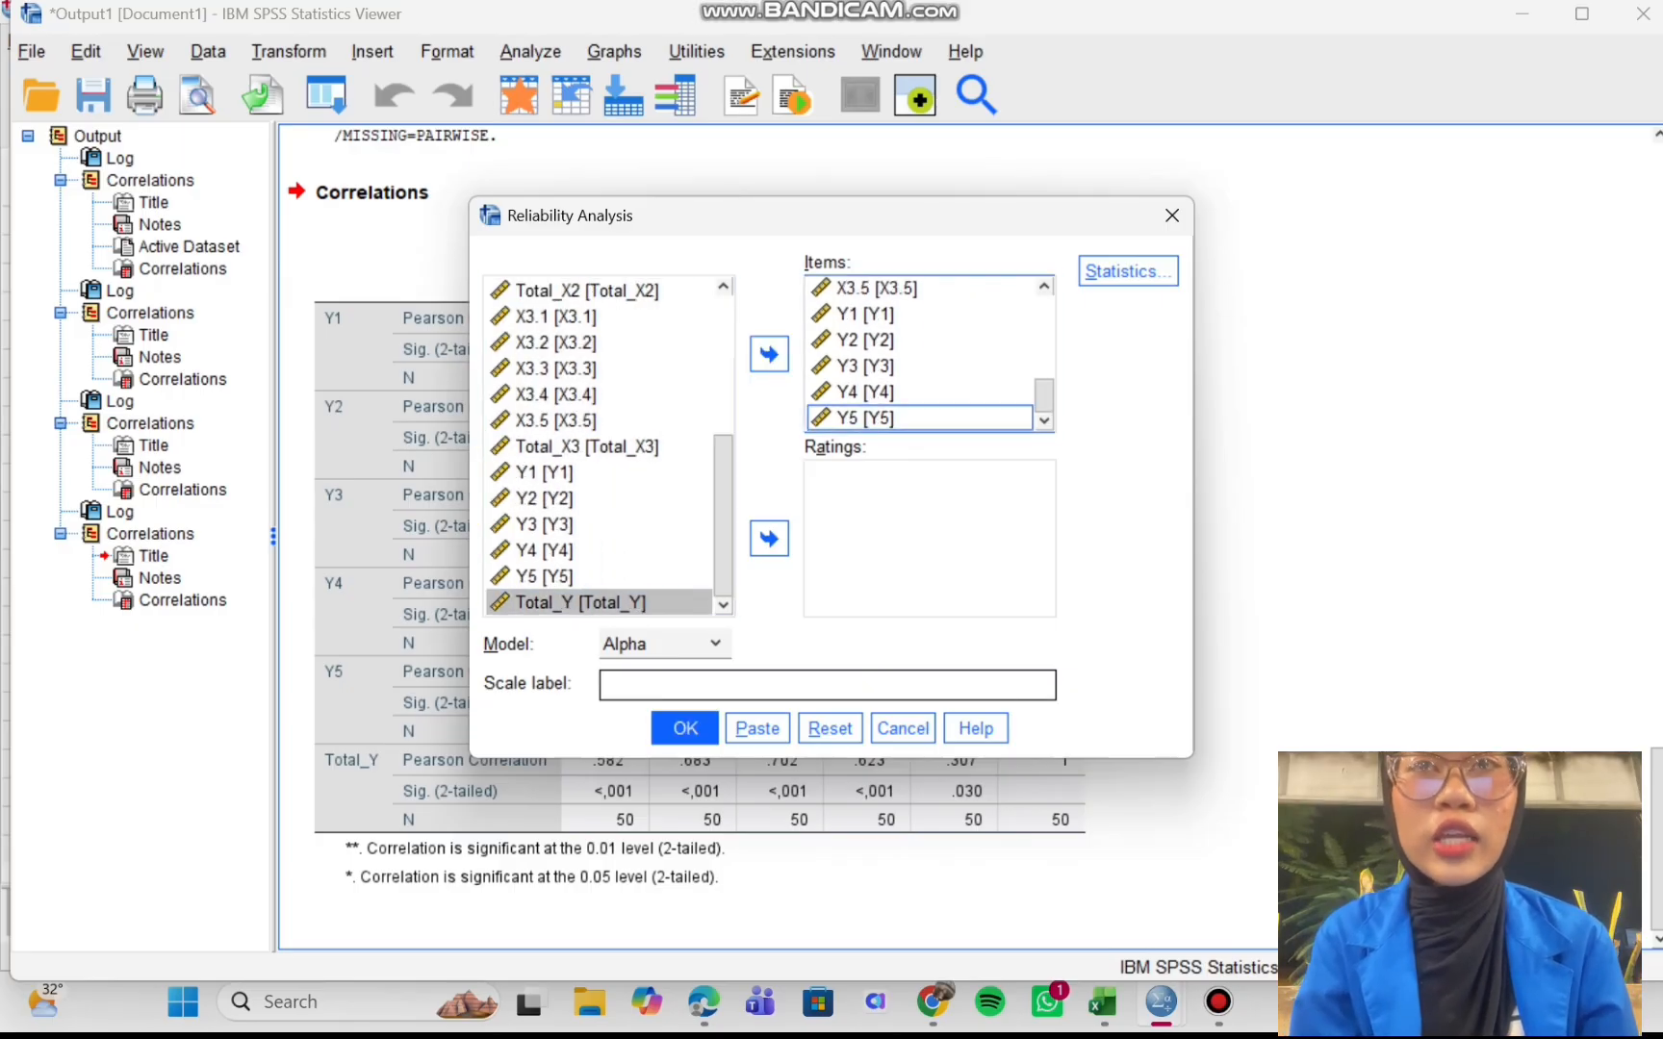
pyautogui.click(684, 729)
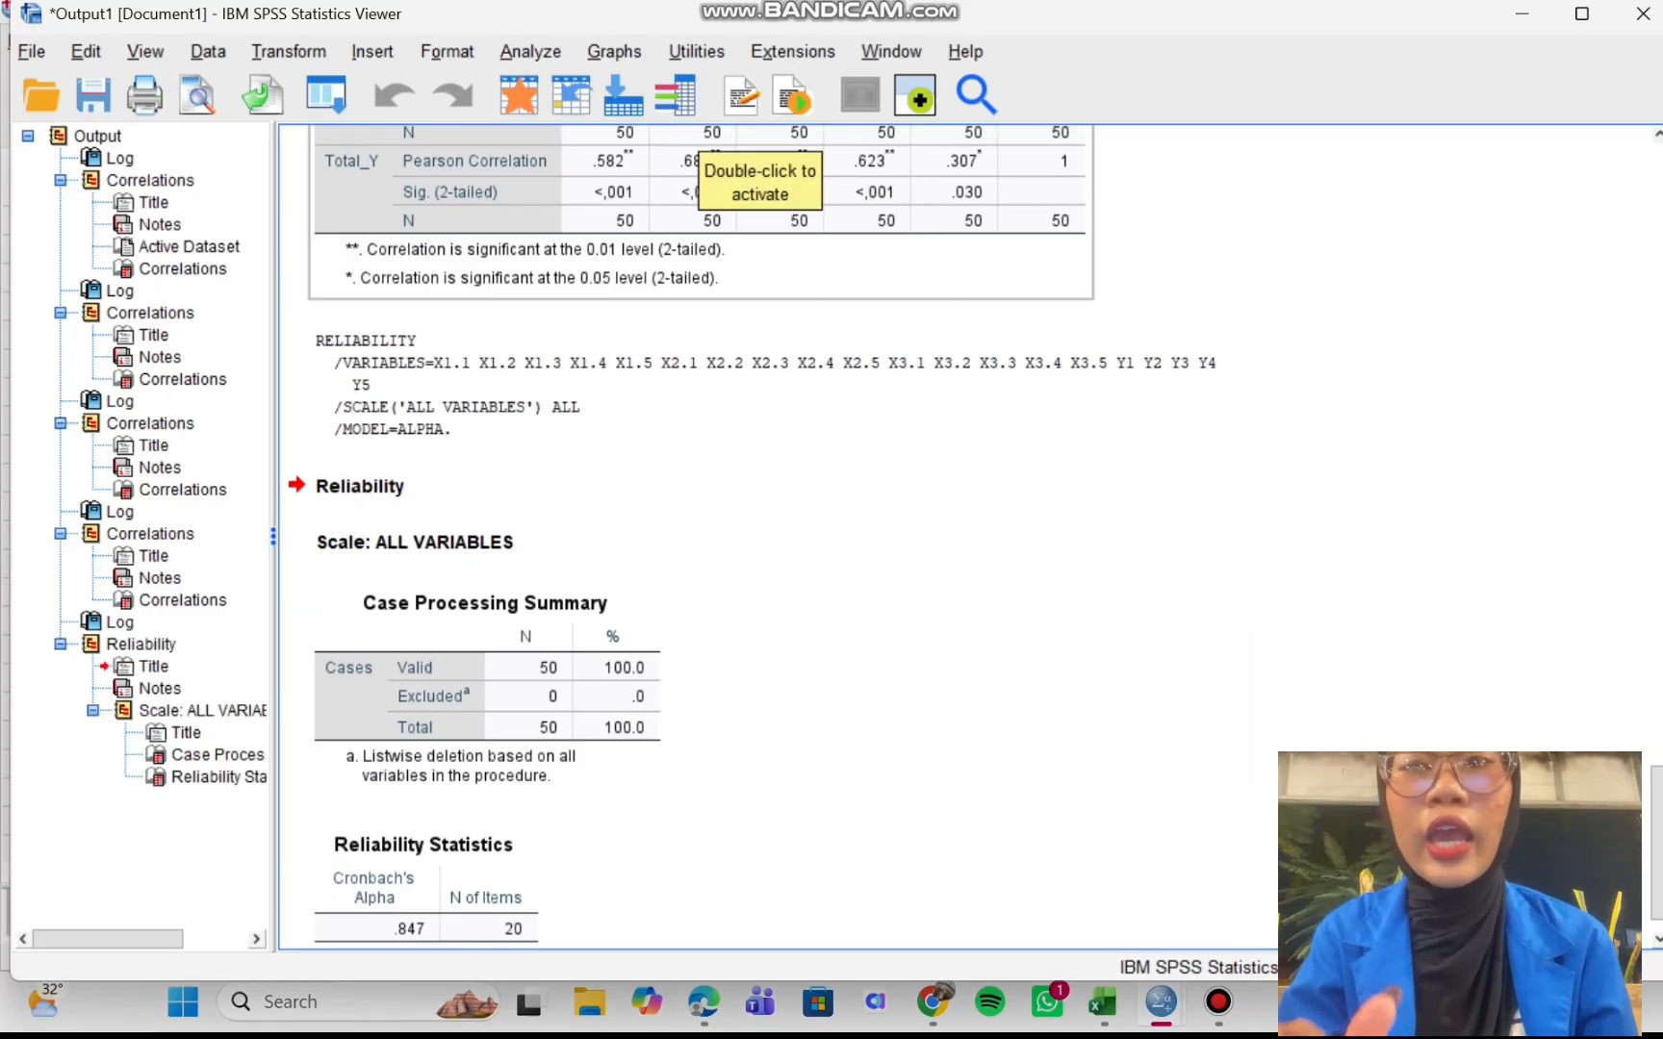
pyautogui.scroll(-2, 697, 139)
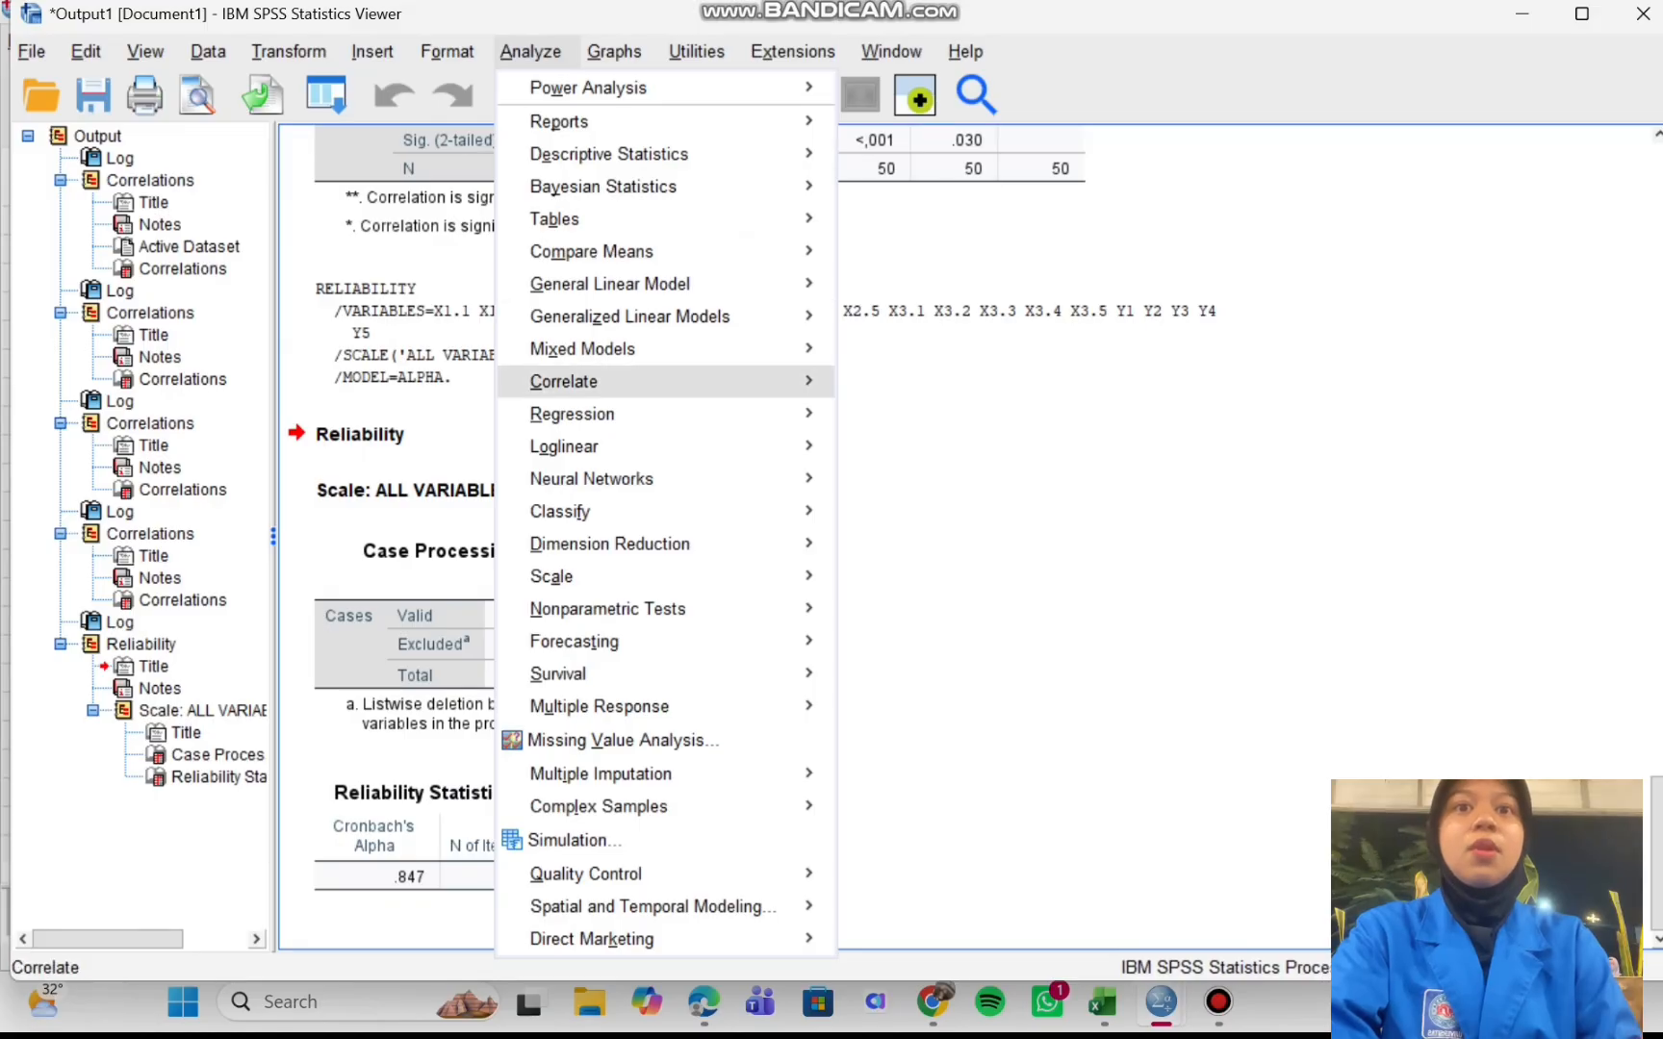
# Set up a Linear Regression with Total_Y as the dependent and Total_X1, Total_X2 and Total_X3 as independent variables
pyautogui.moveTo(664, 414)
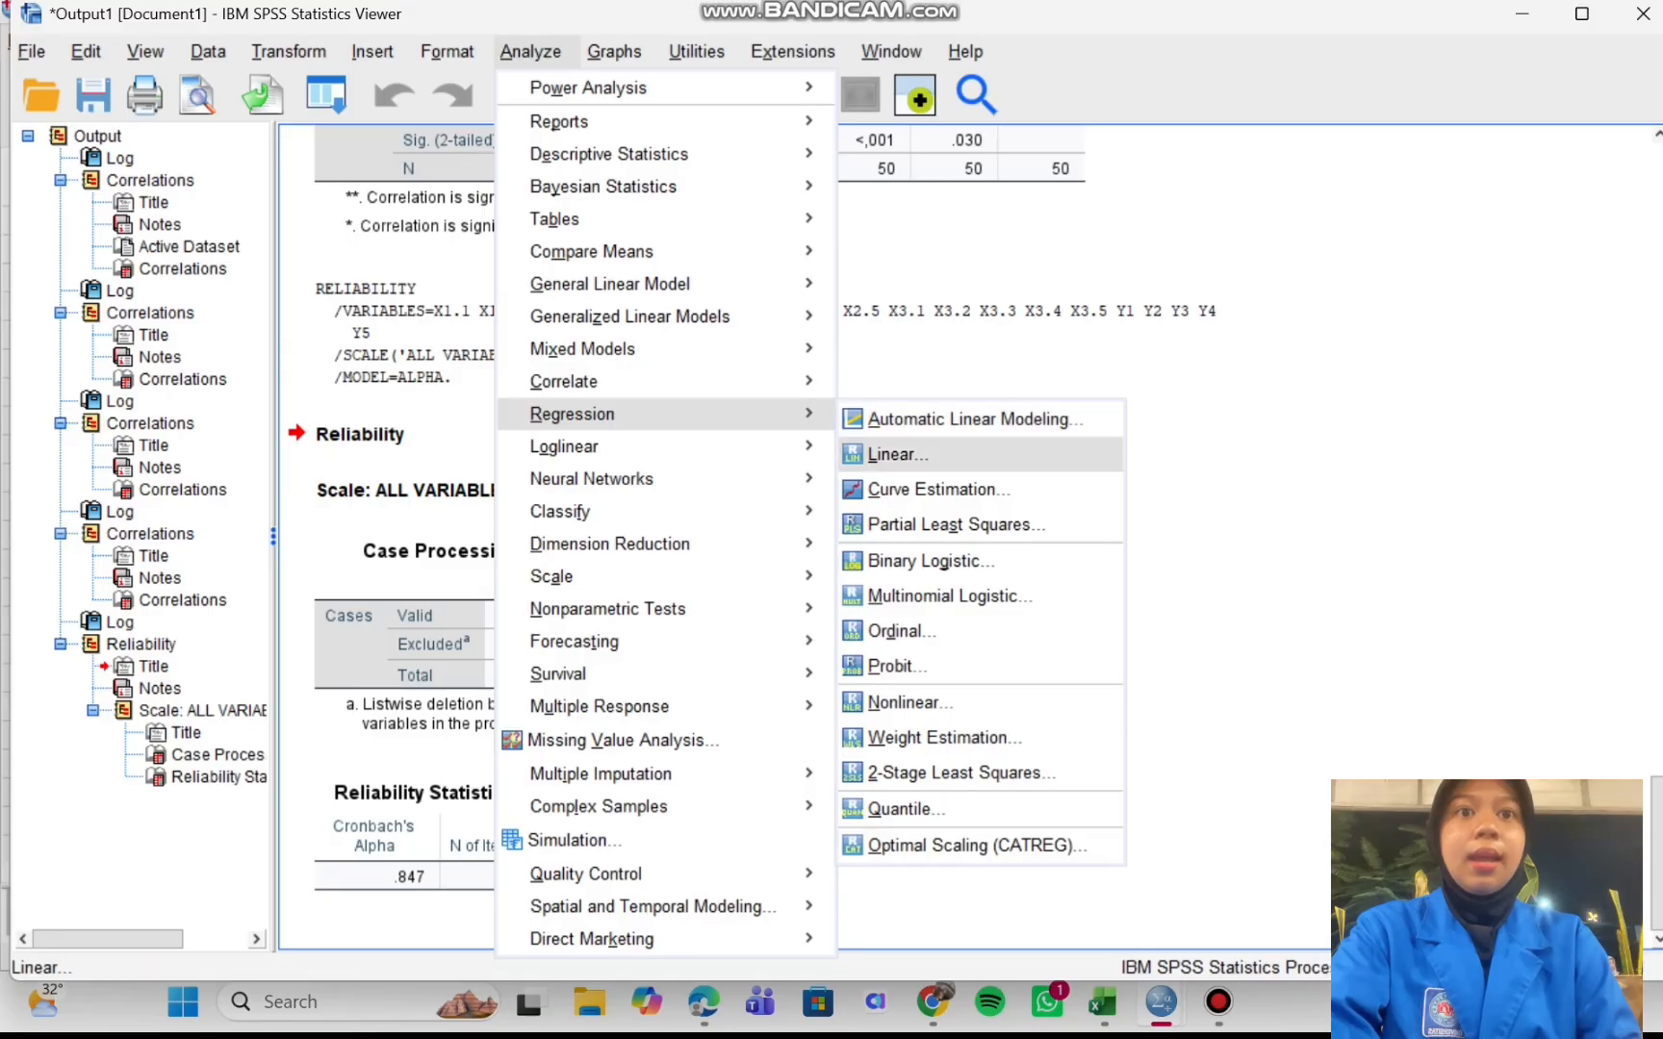
pyautogui.click(895, 455)
pyautogui.click(734, 270)
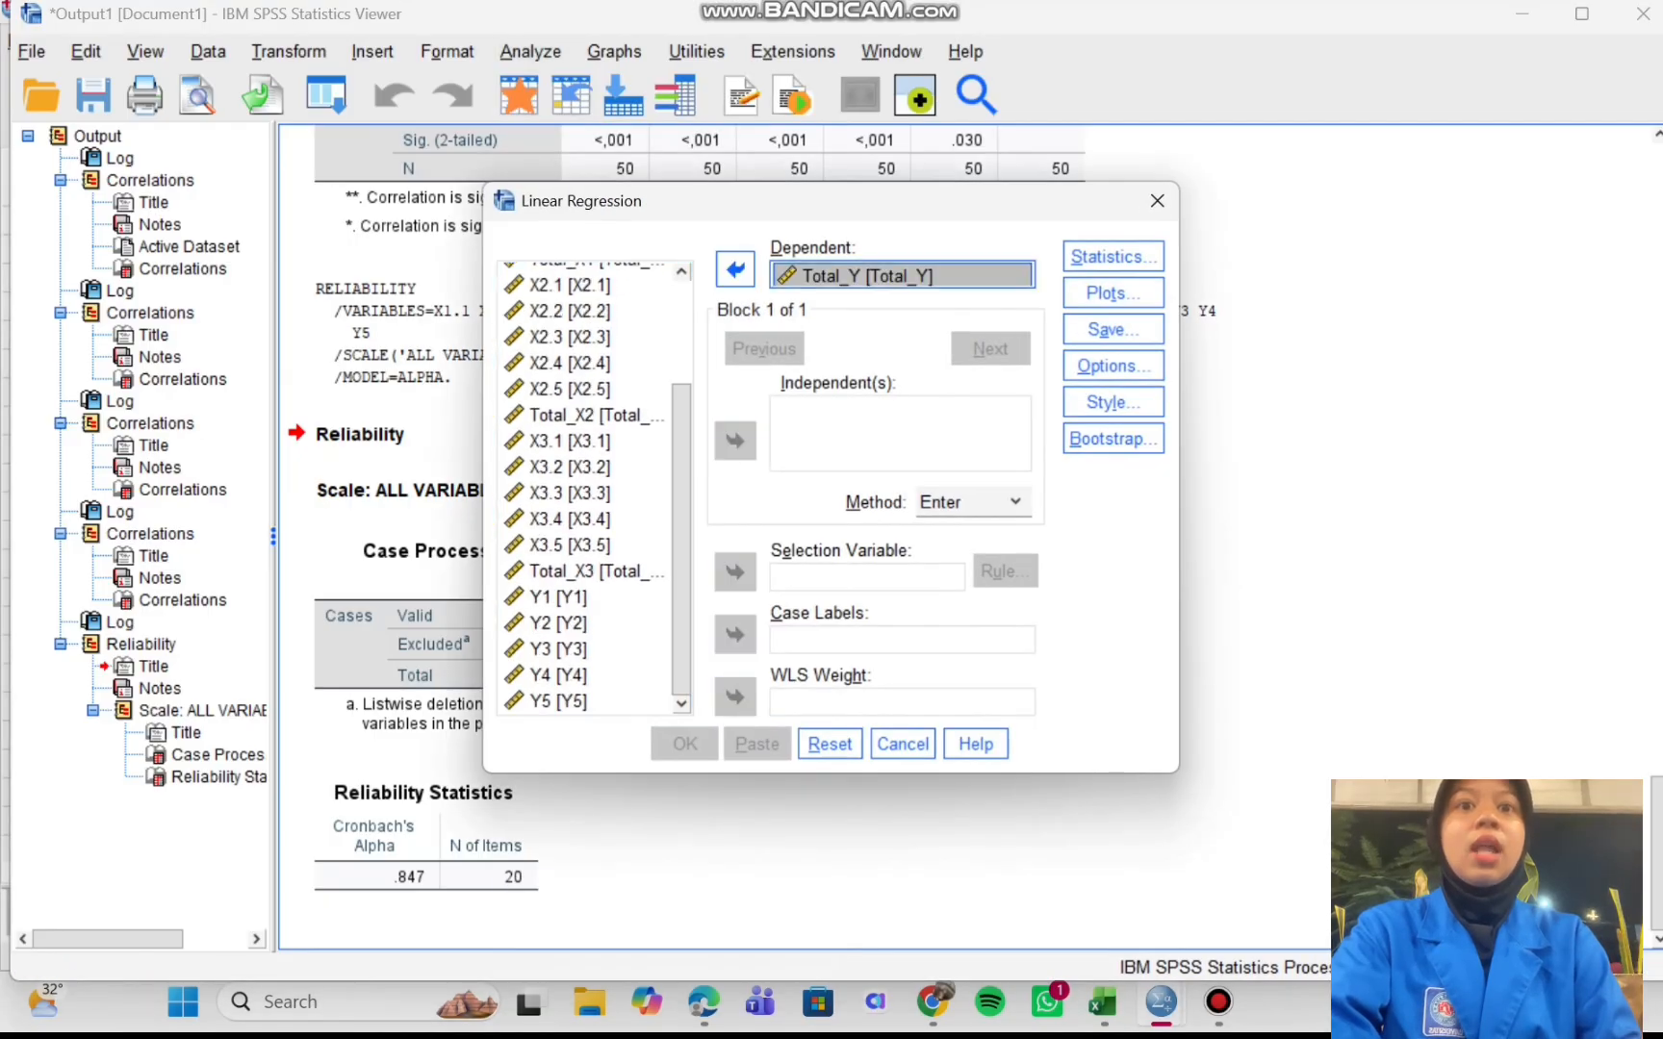
pyautogui.scroll(3, 584, 481)
pyautogui.click(596, 406)
pyautogui.click(735, 441)
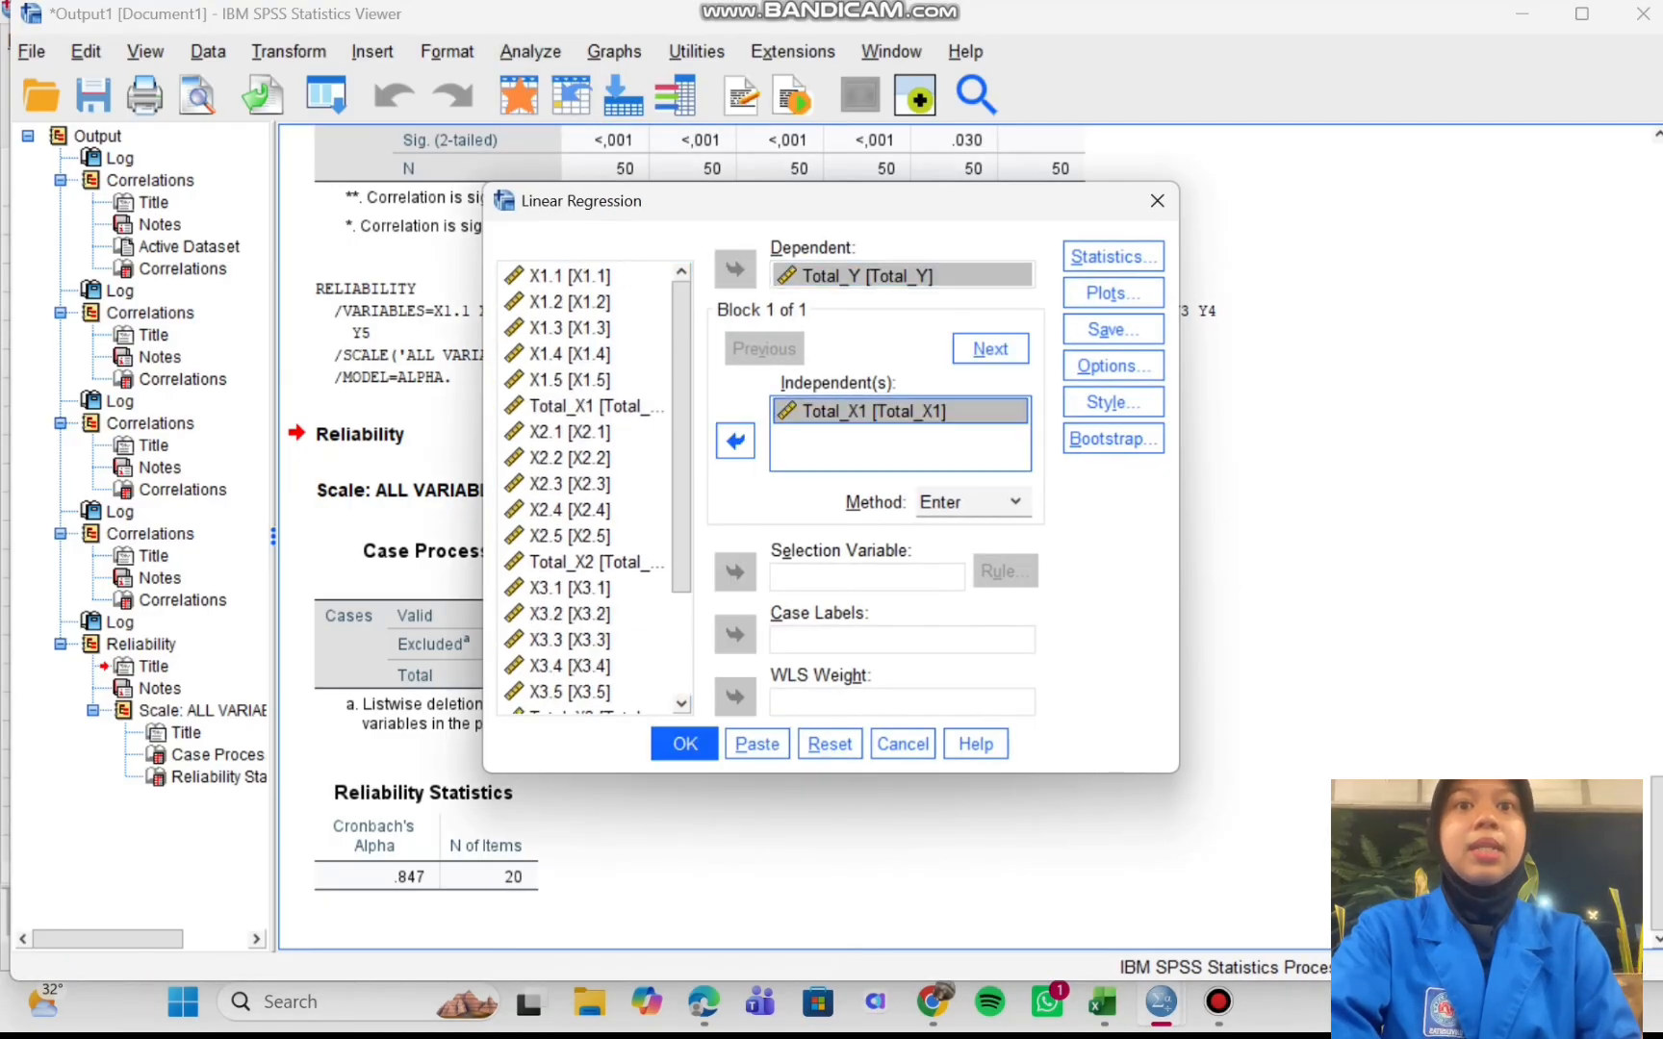
pyautogui.click(596, 562)
pyautogui.click(735, 441)
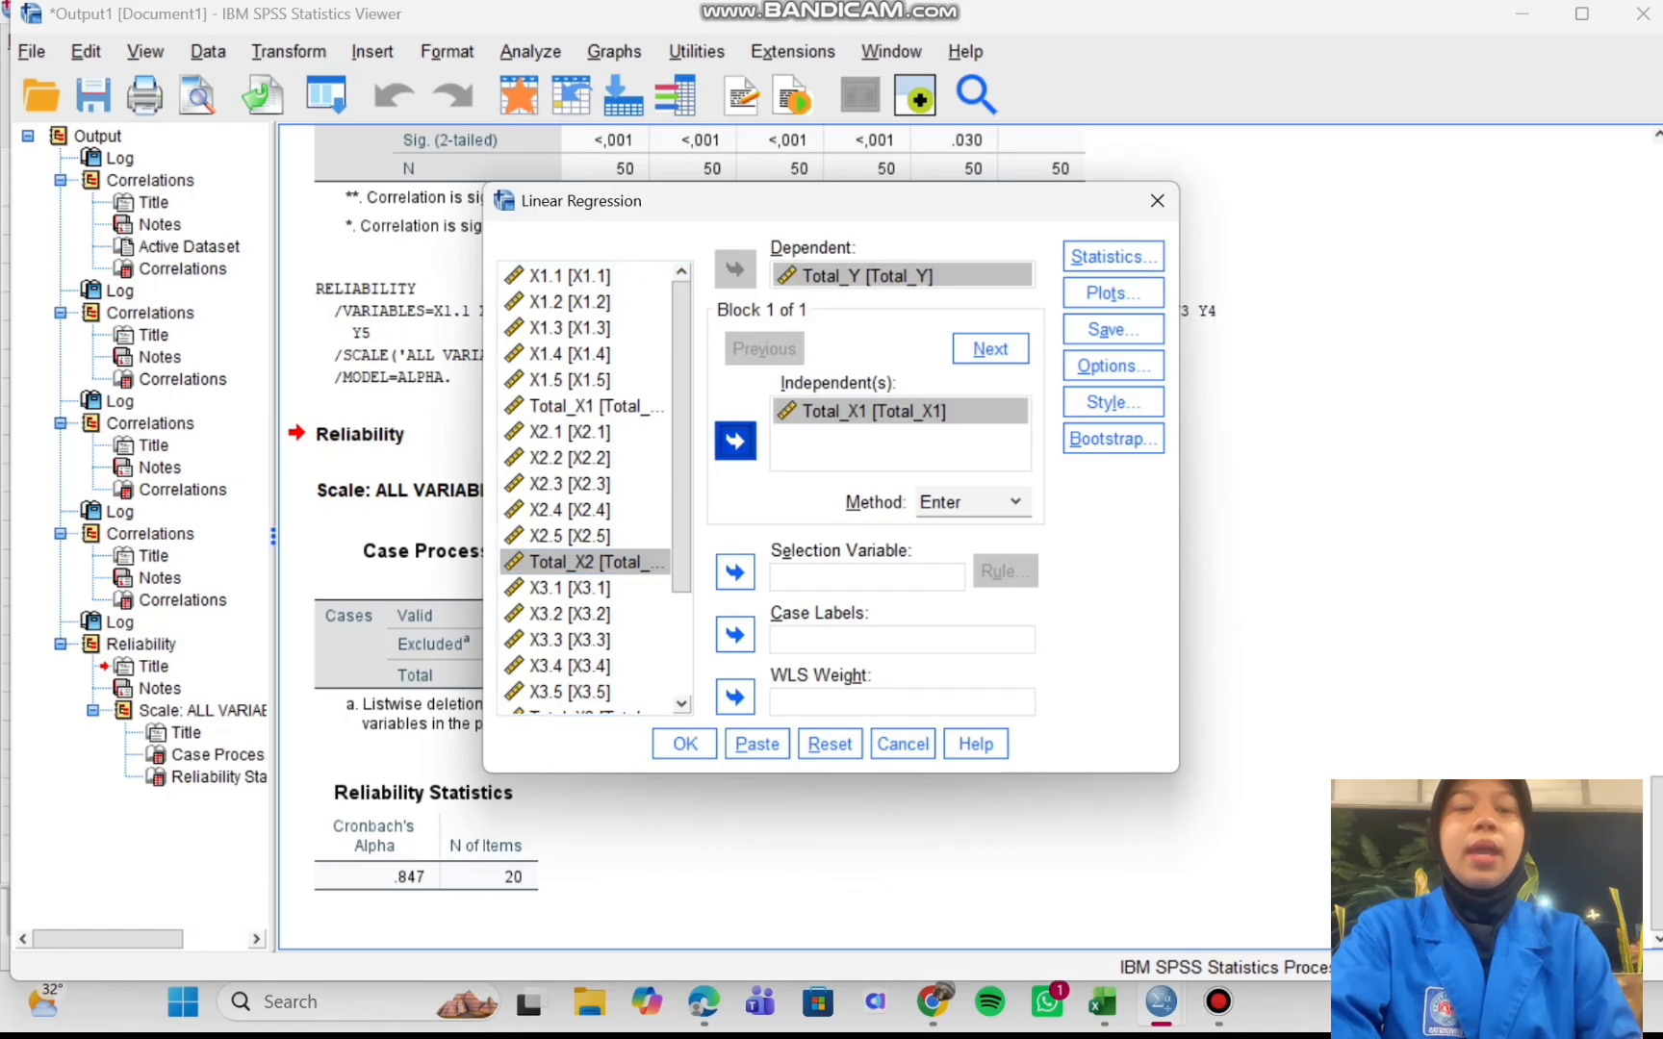
pyautogui.scroll(-2, 584, 481)
pyautogui.click(588, 571)
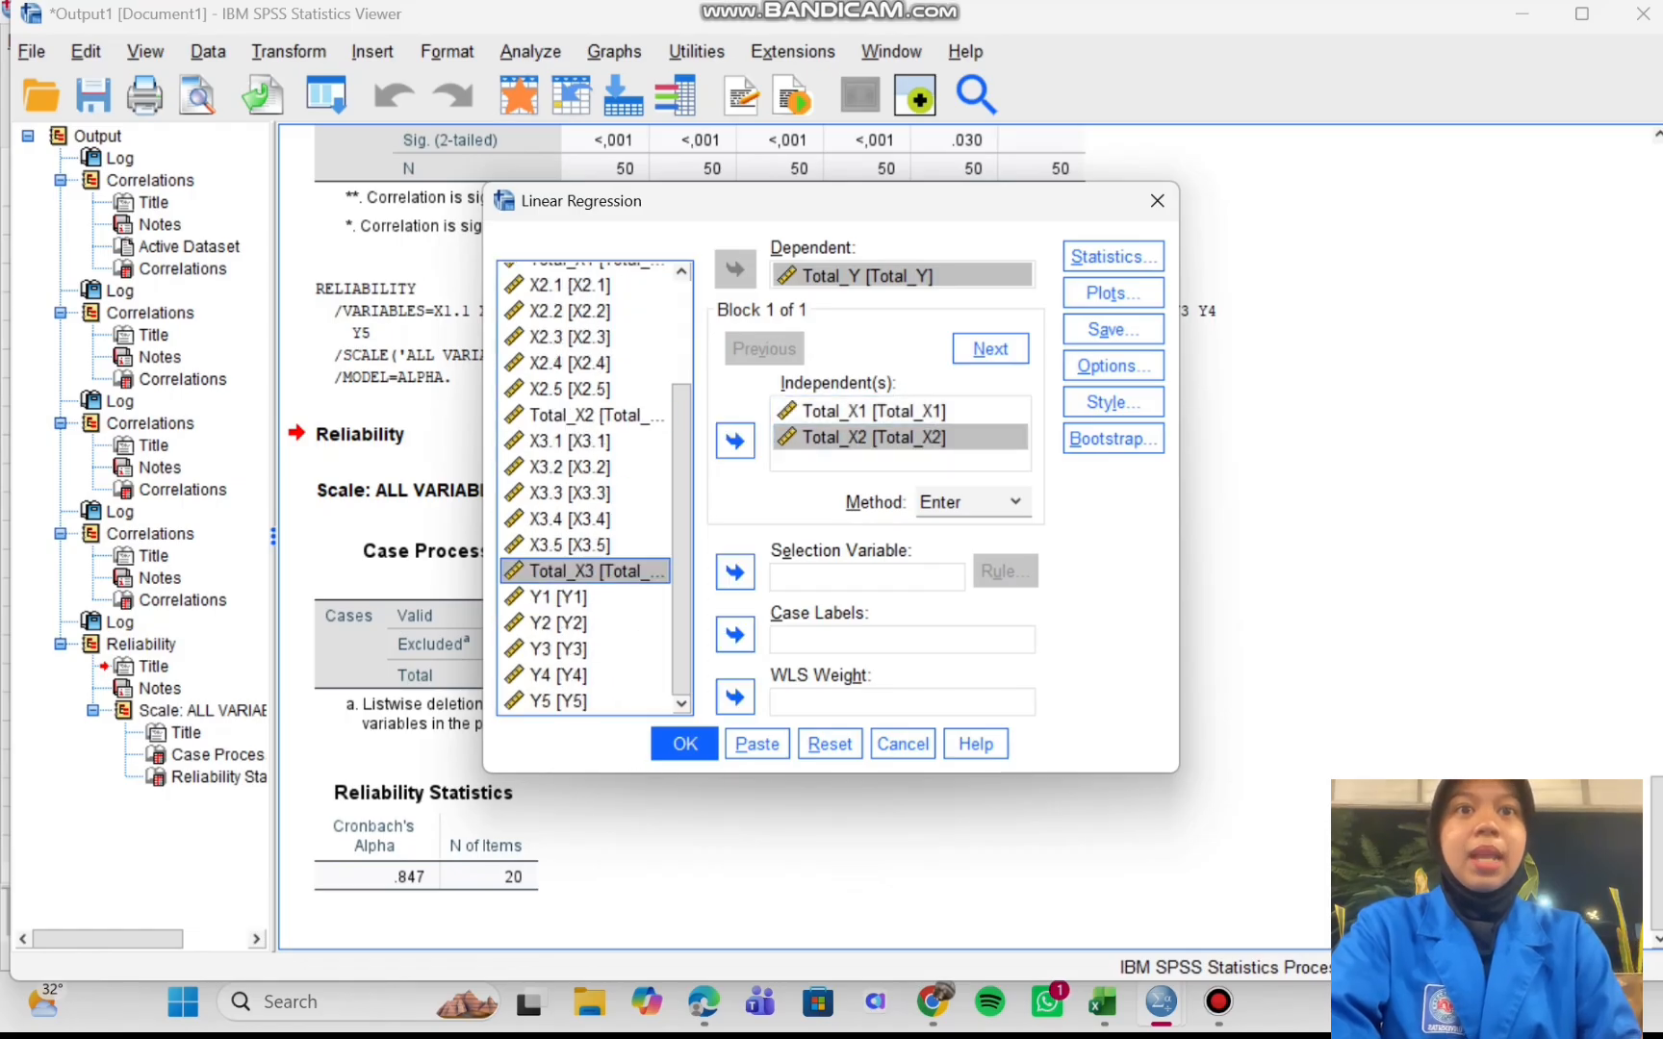
pyautogui.click(735, 441)
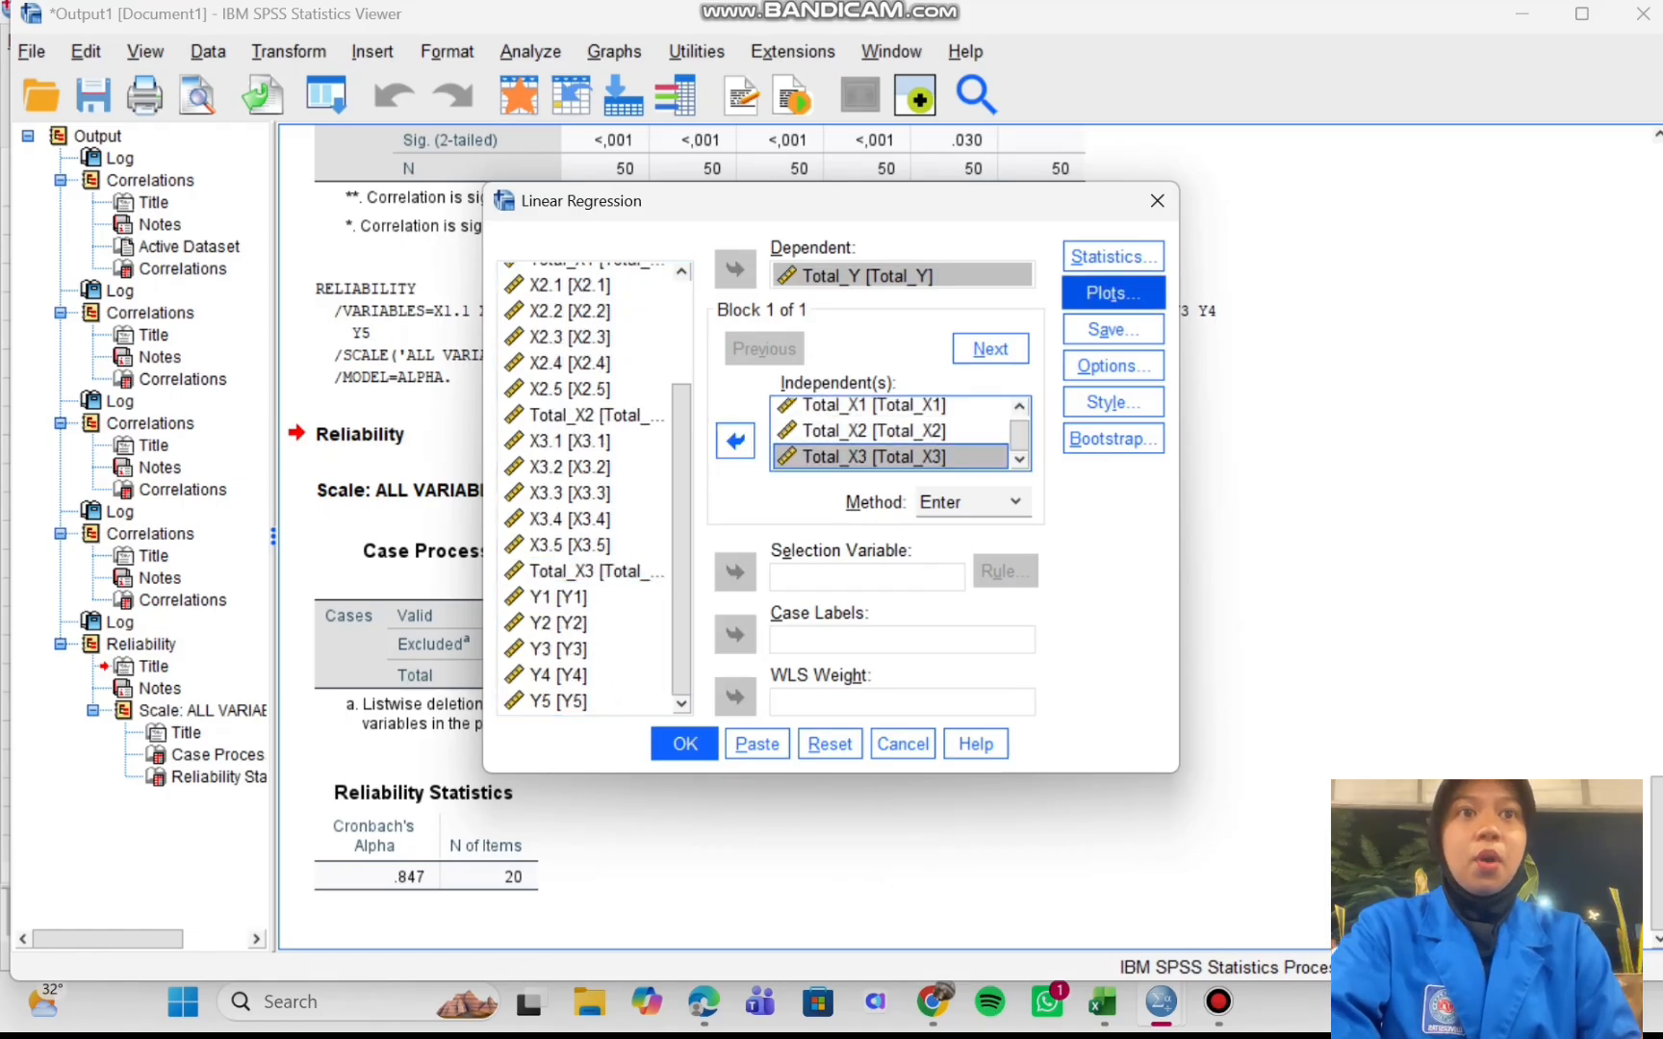
# Define the regression's scatter plot with *ZRESID as X and DEPENDNT as Y
pyautogui.click(1112, 292)
pyautogui.click(622, 378)
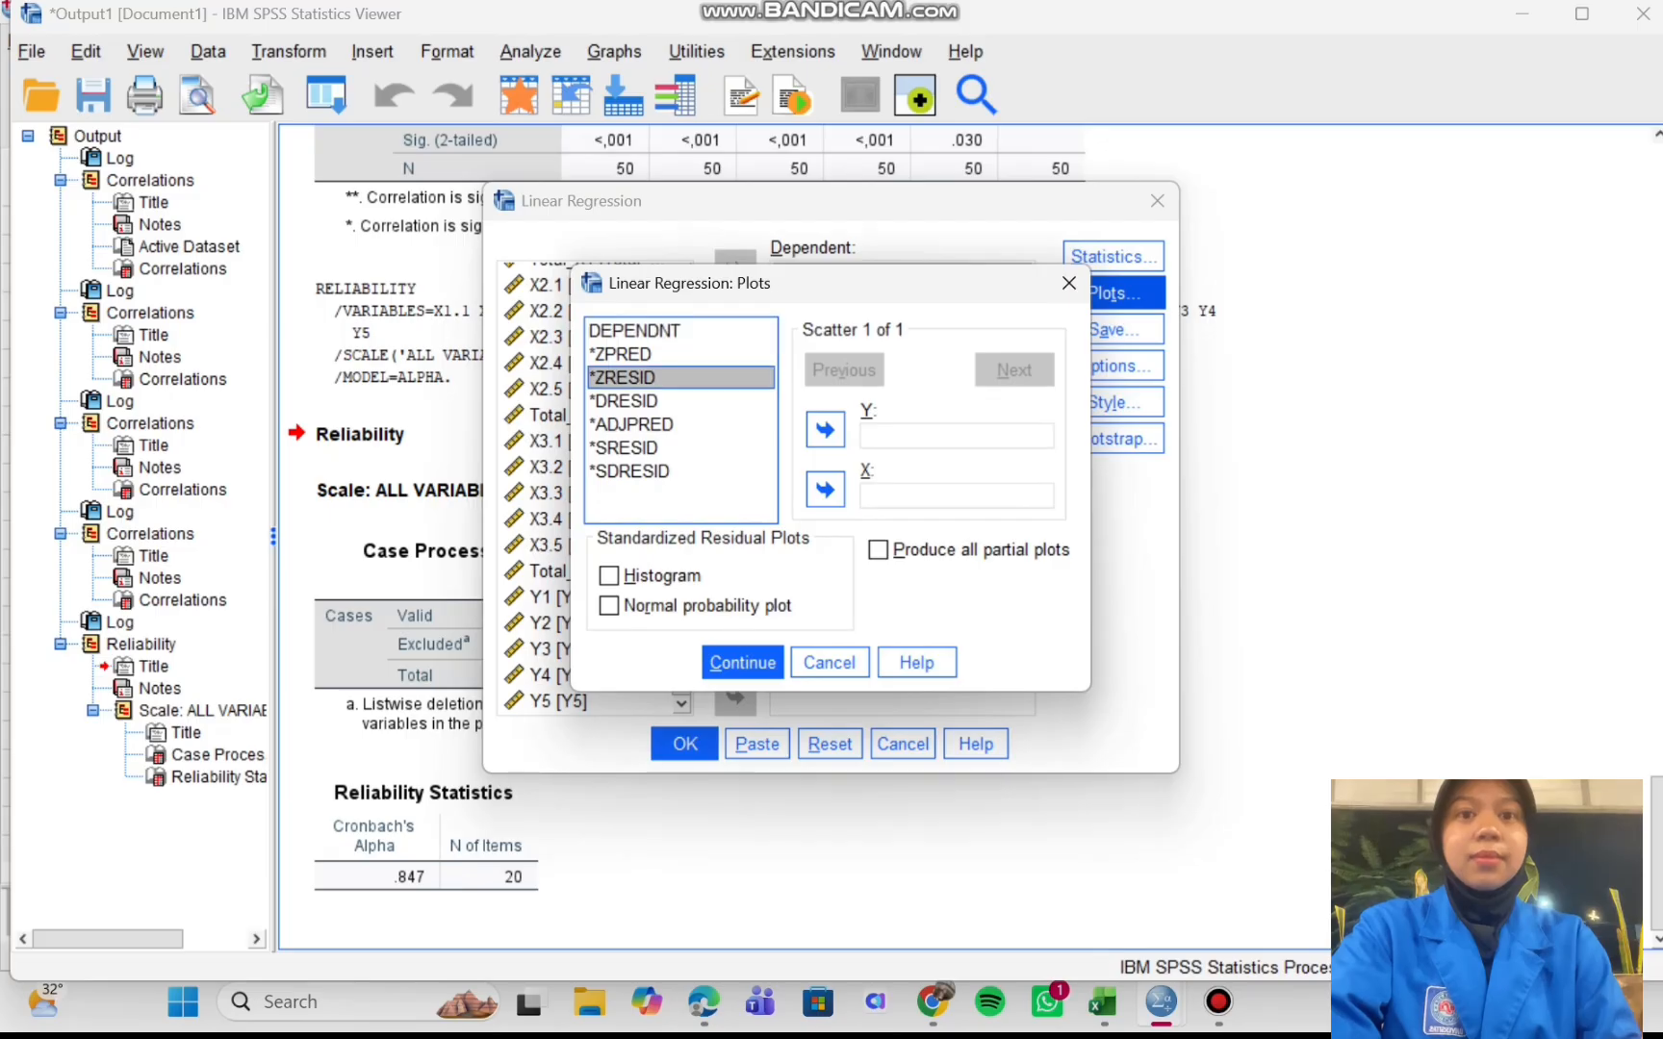
pyautogui.click(826, 490)
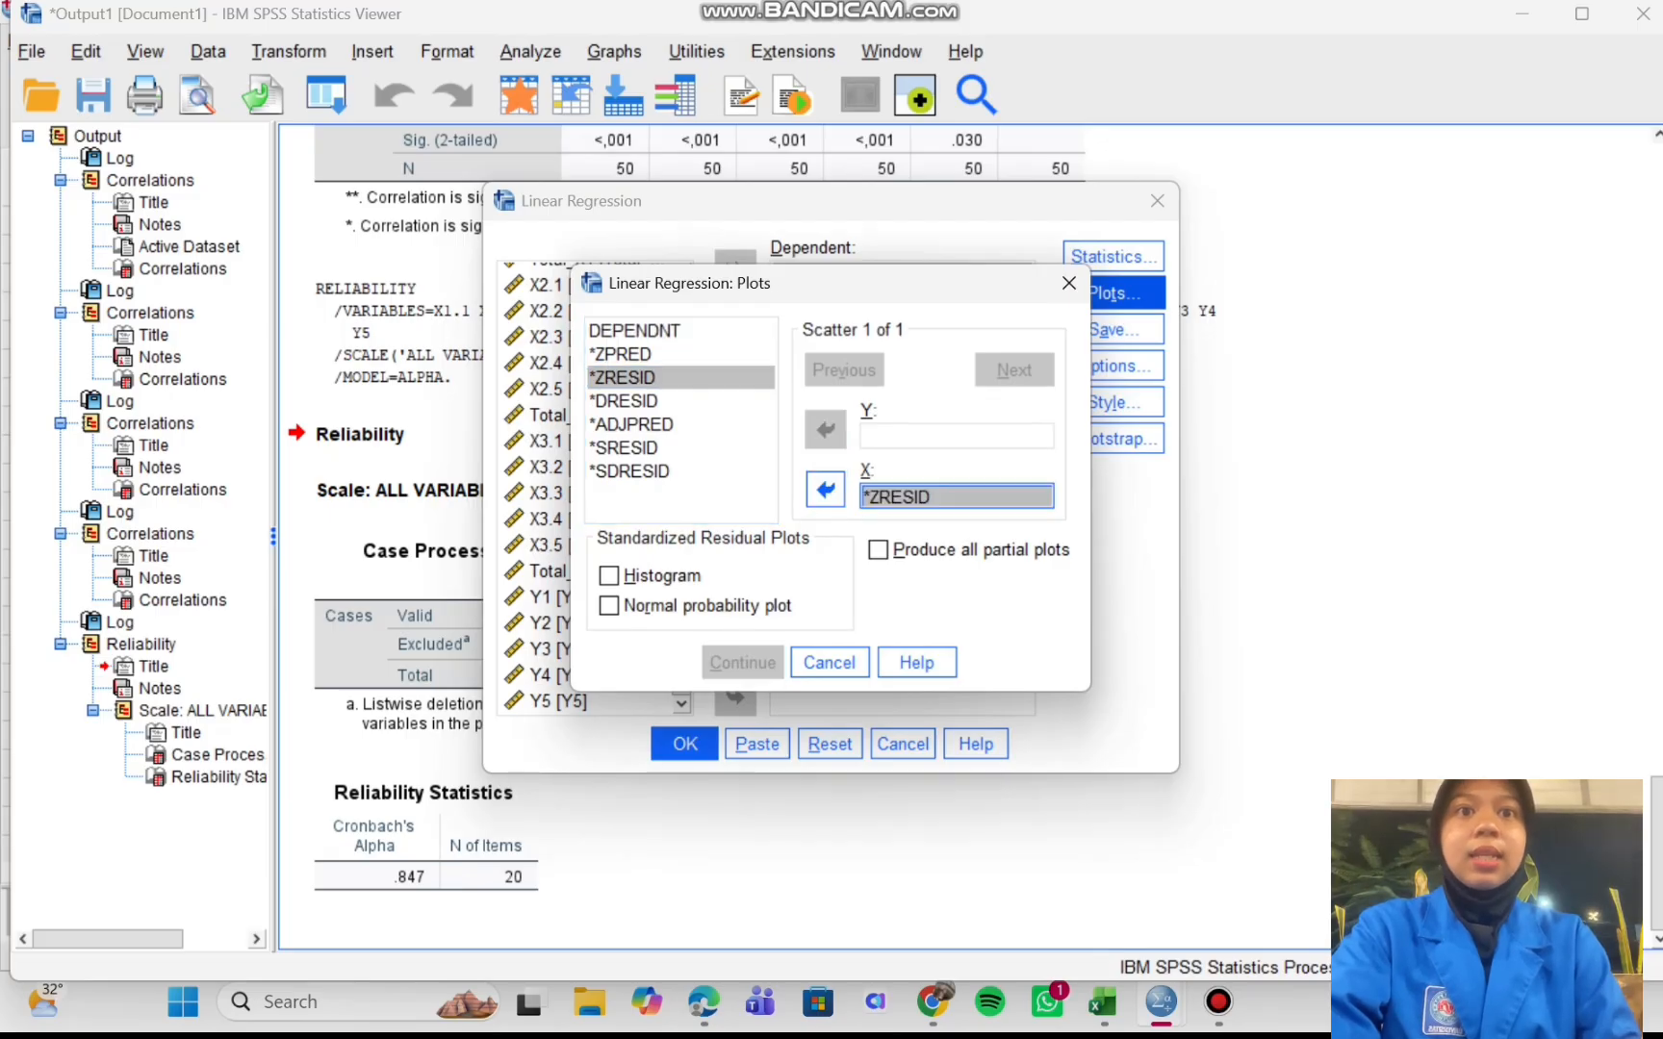
pyautogui.click(635, 332)
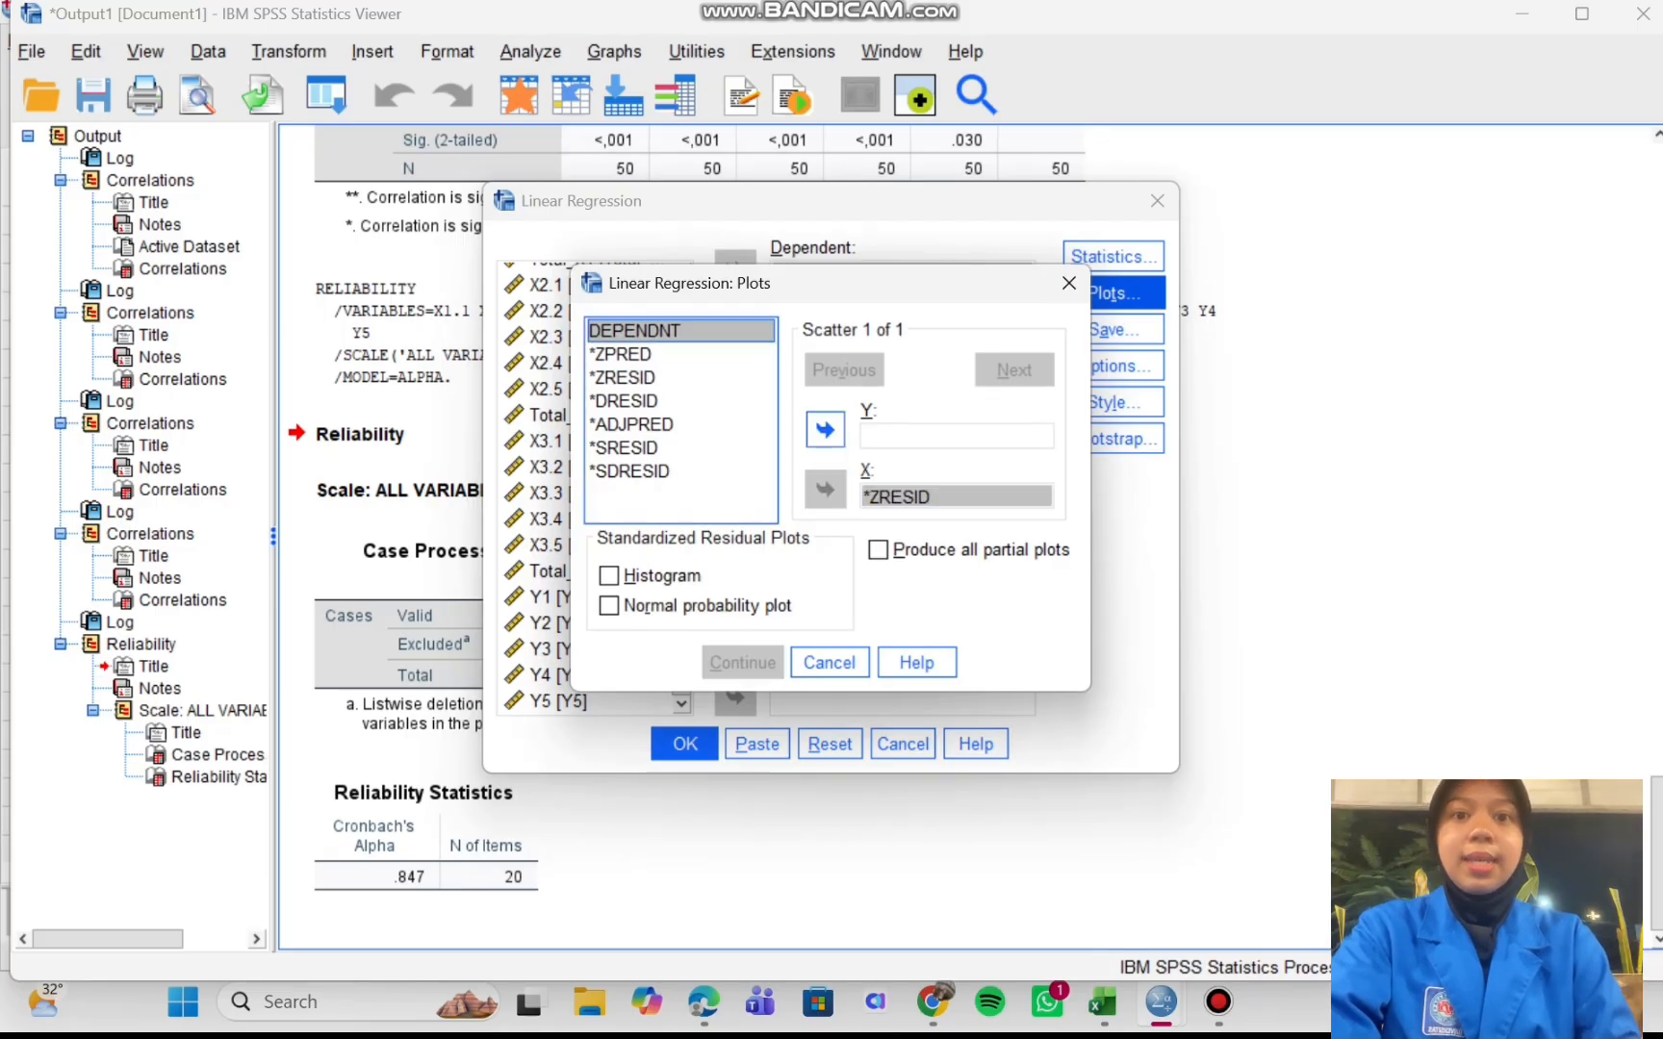
pyautogui.click(825, 430)
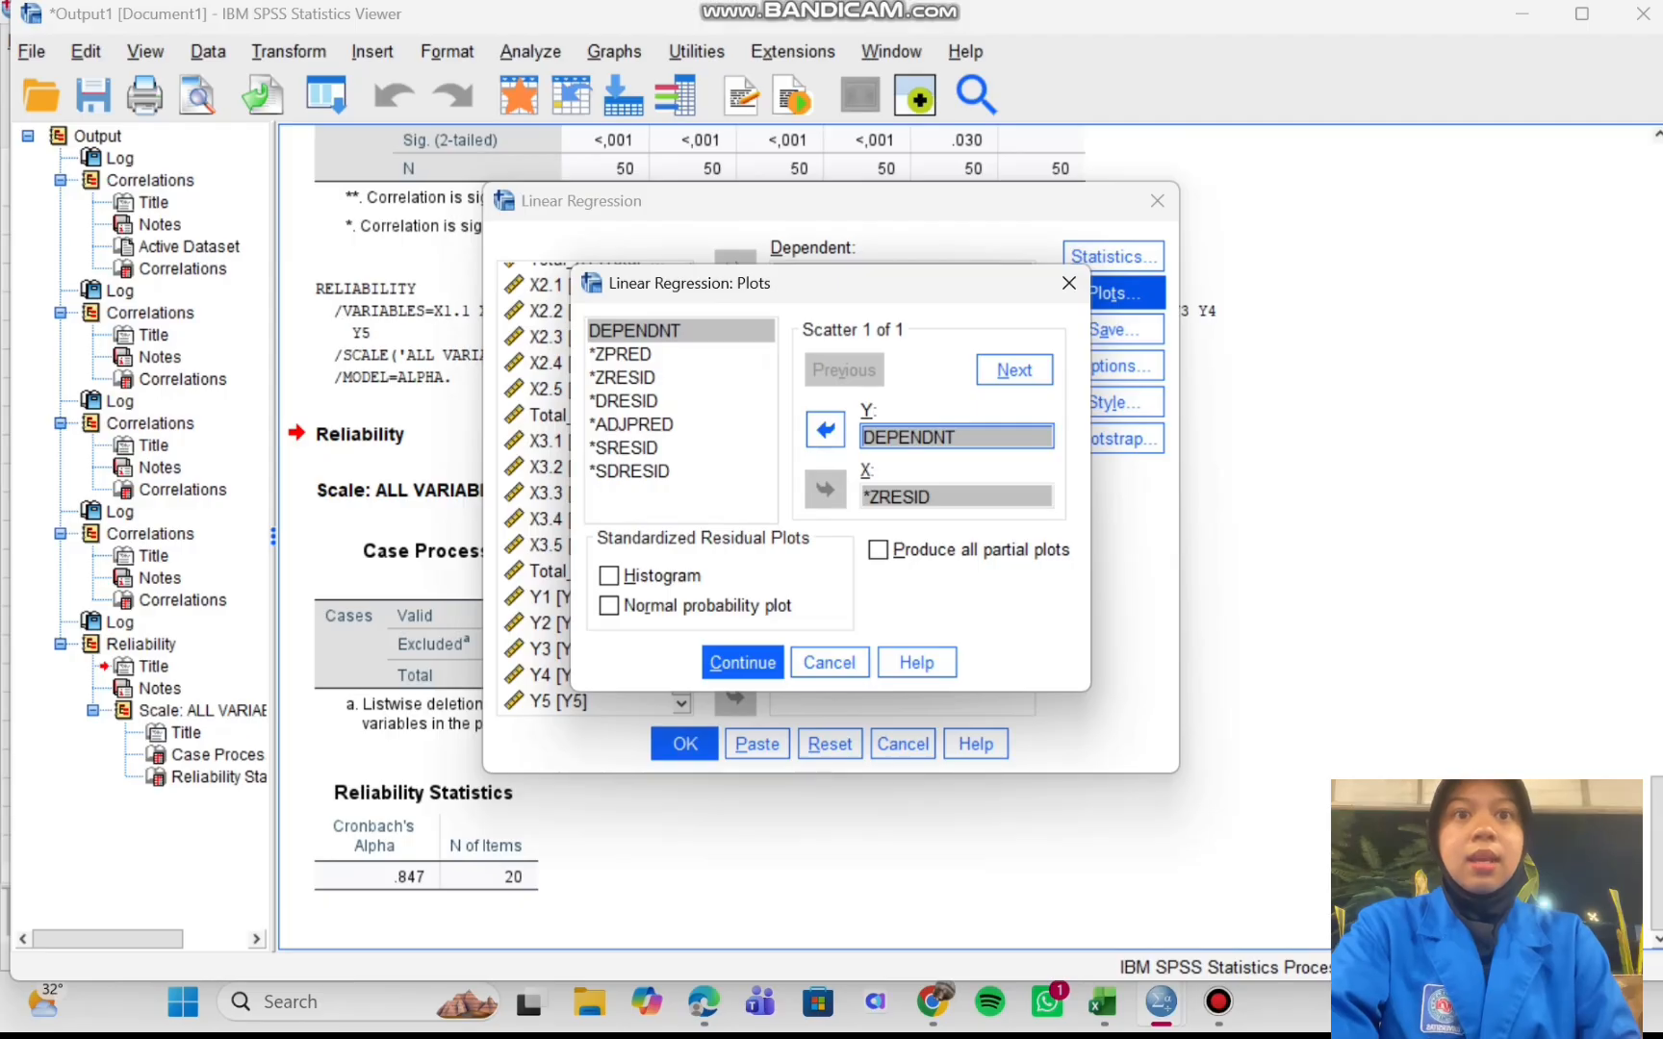
# Add the histogram and normal probability plot of standardized residuals, run the regression, and view the resulting scatterplot
pyautogui.click(609, 576)
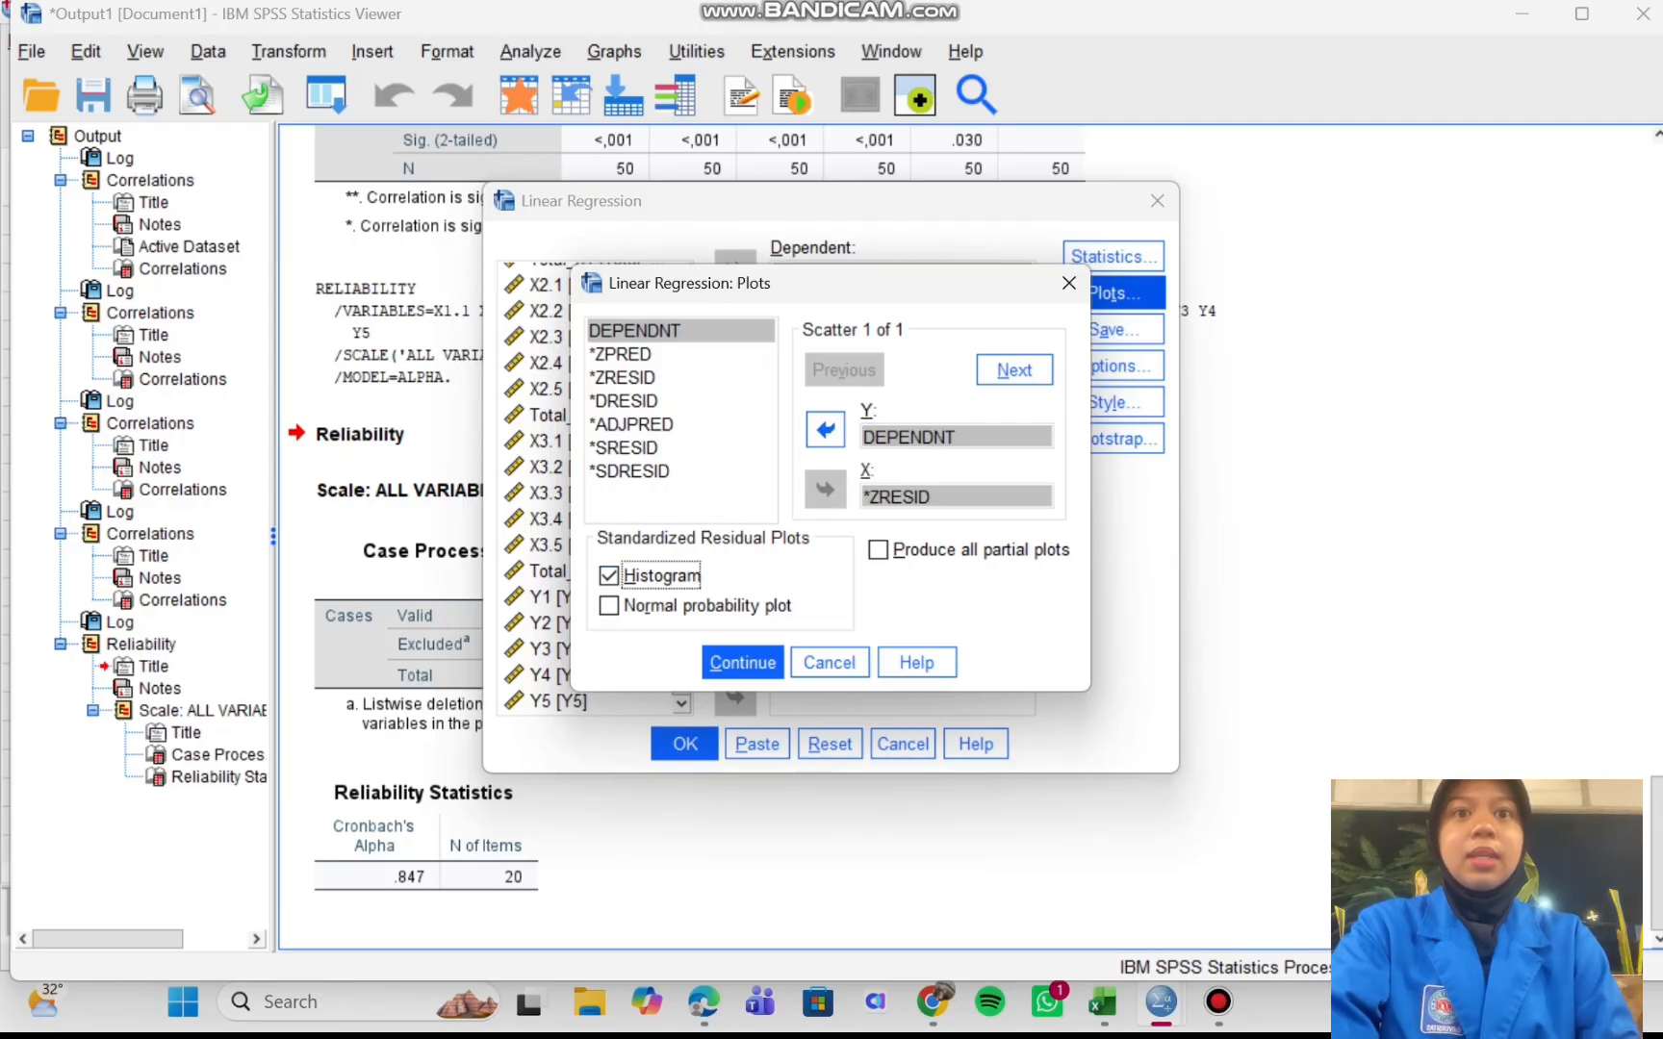
pyautogui.click(609, 605)
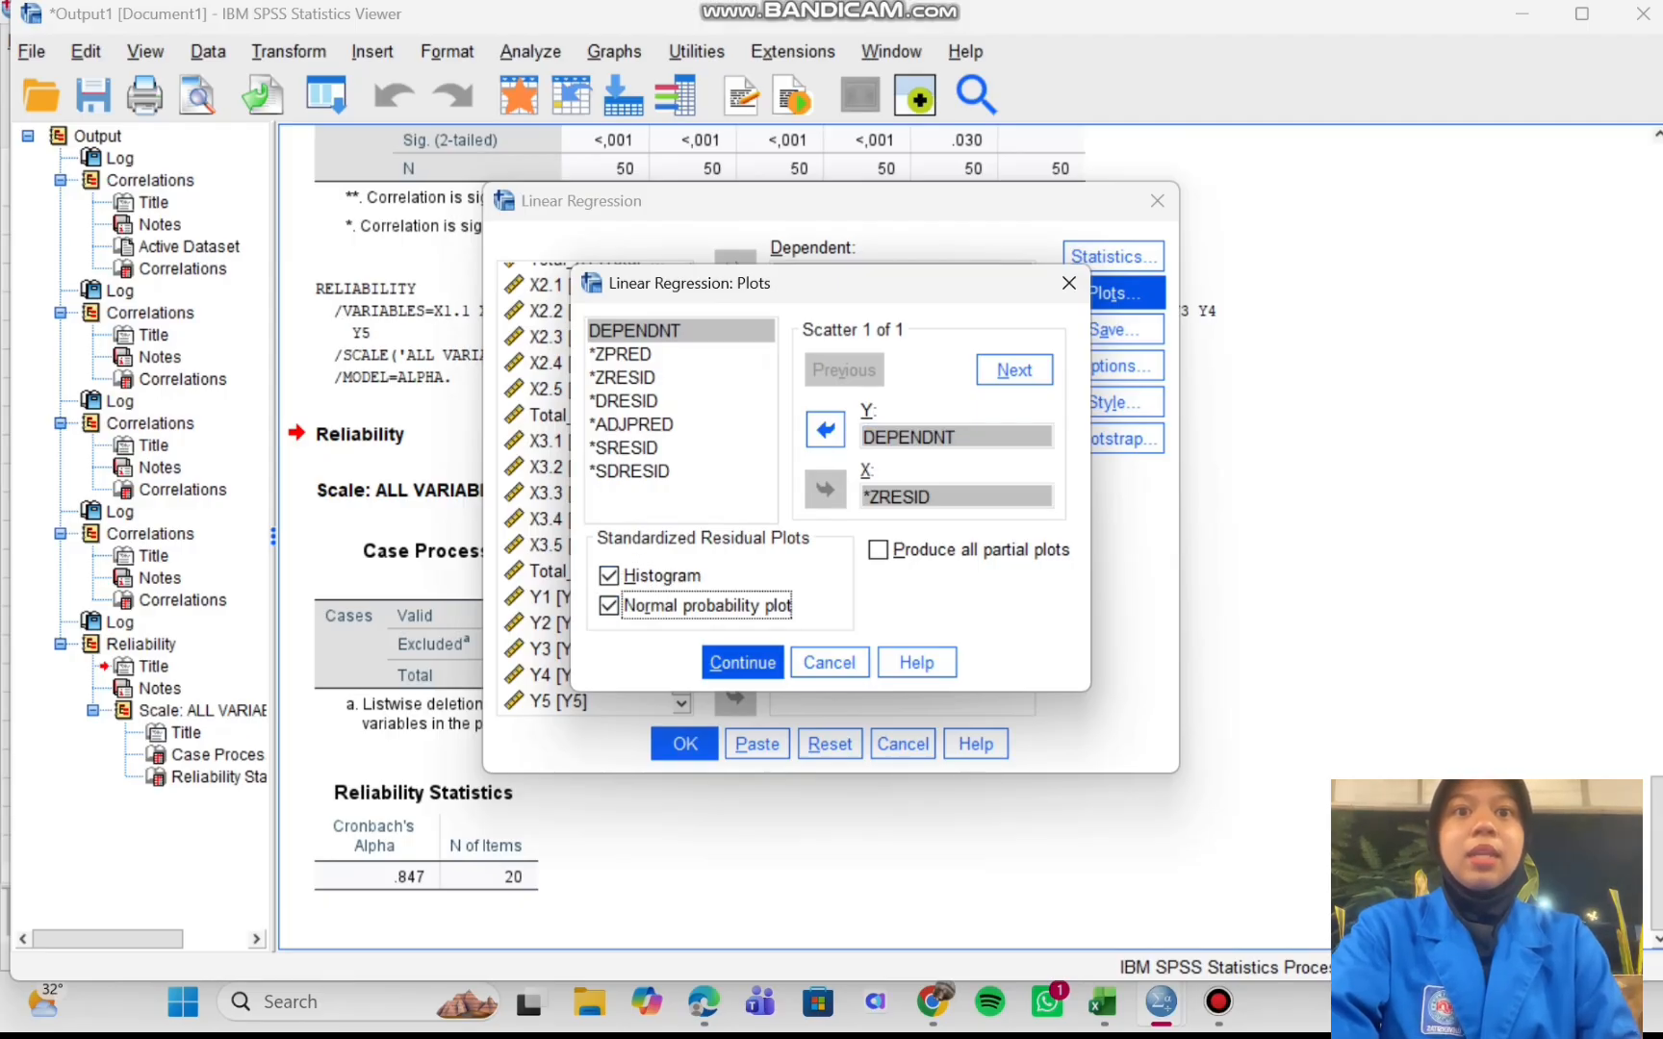
pyautogui.click(742, 662)
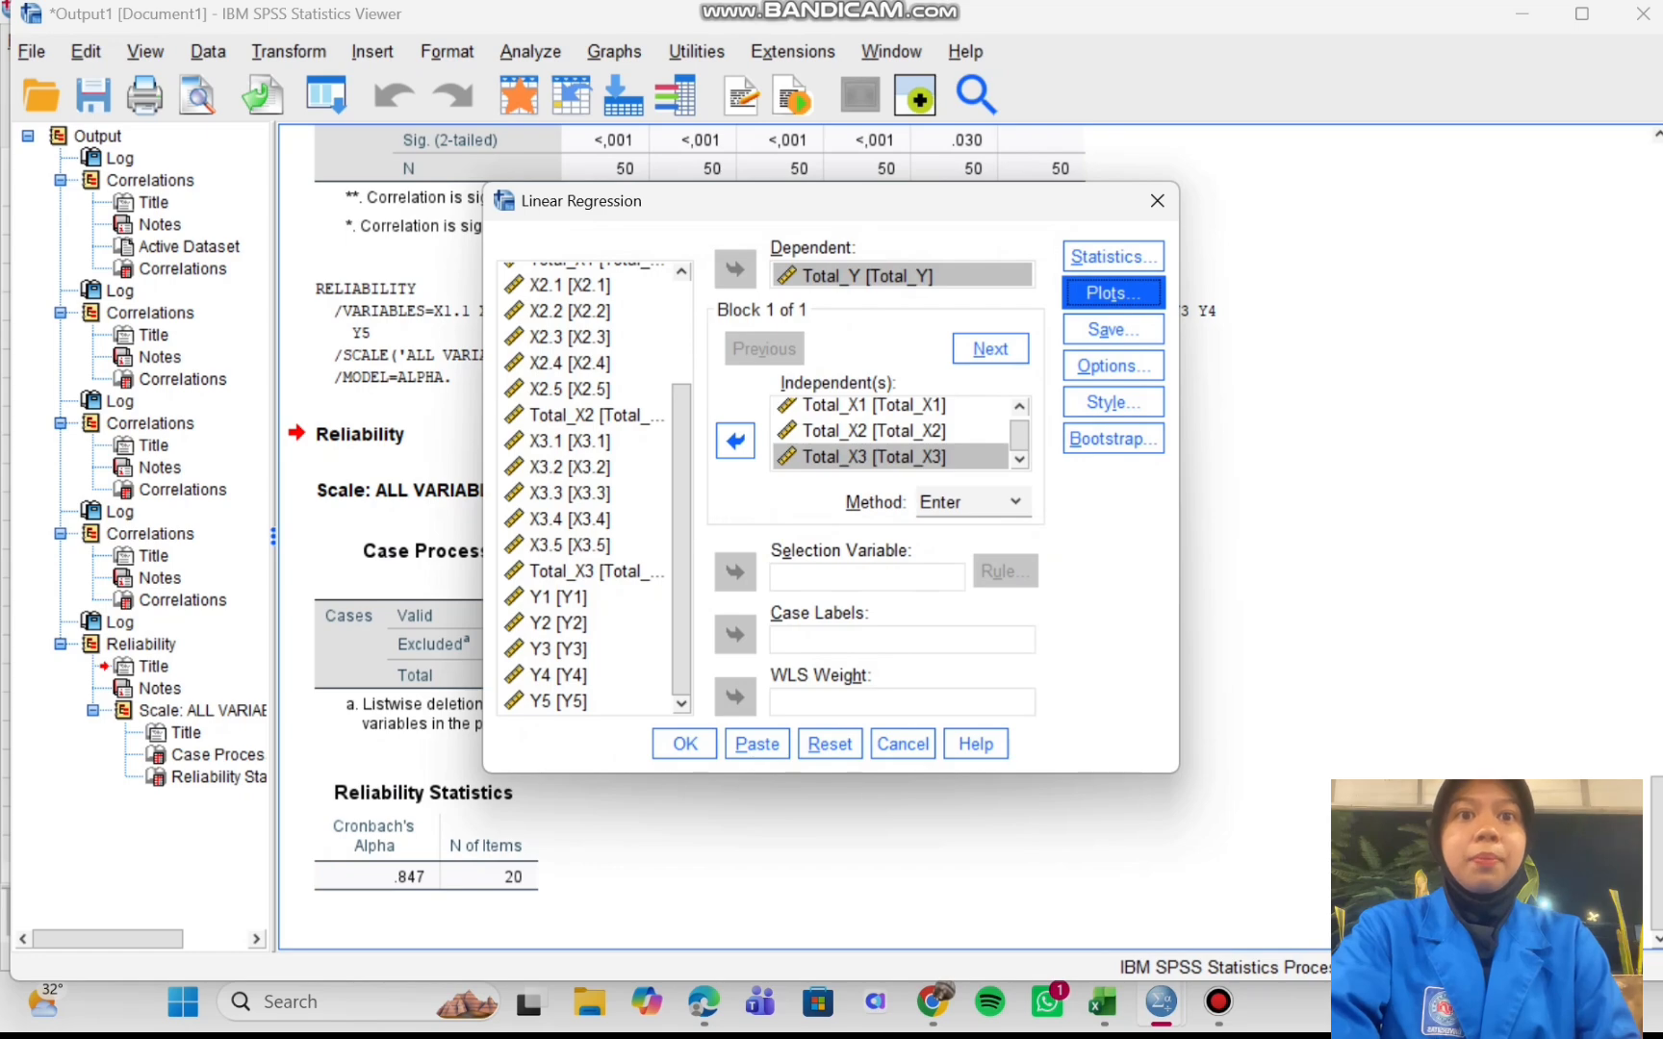
pyautogui.click(684, 743)
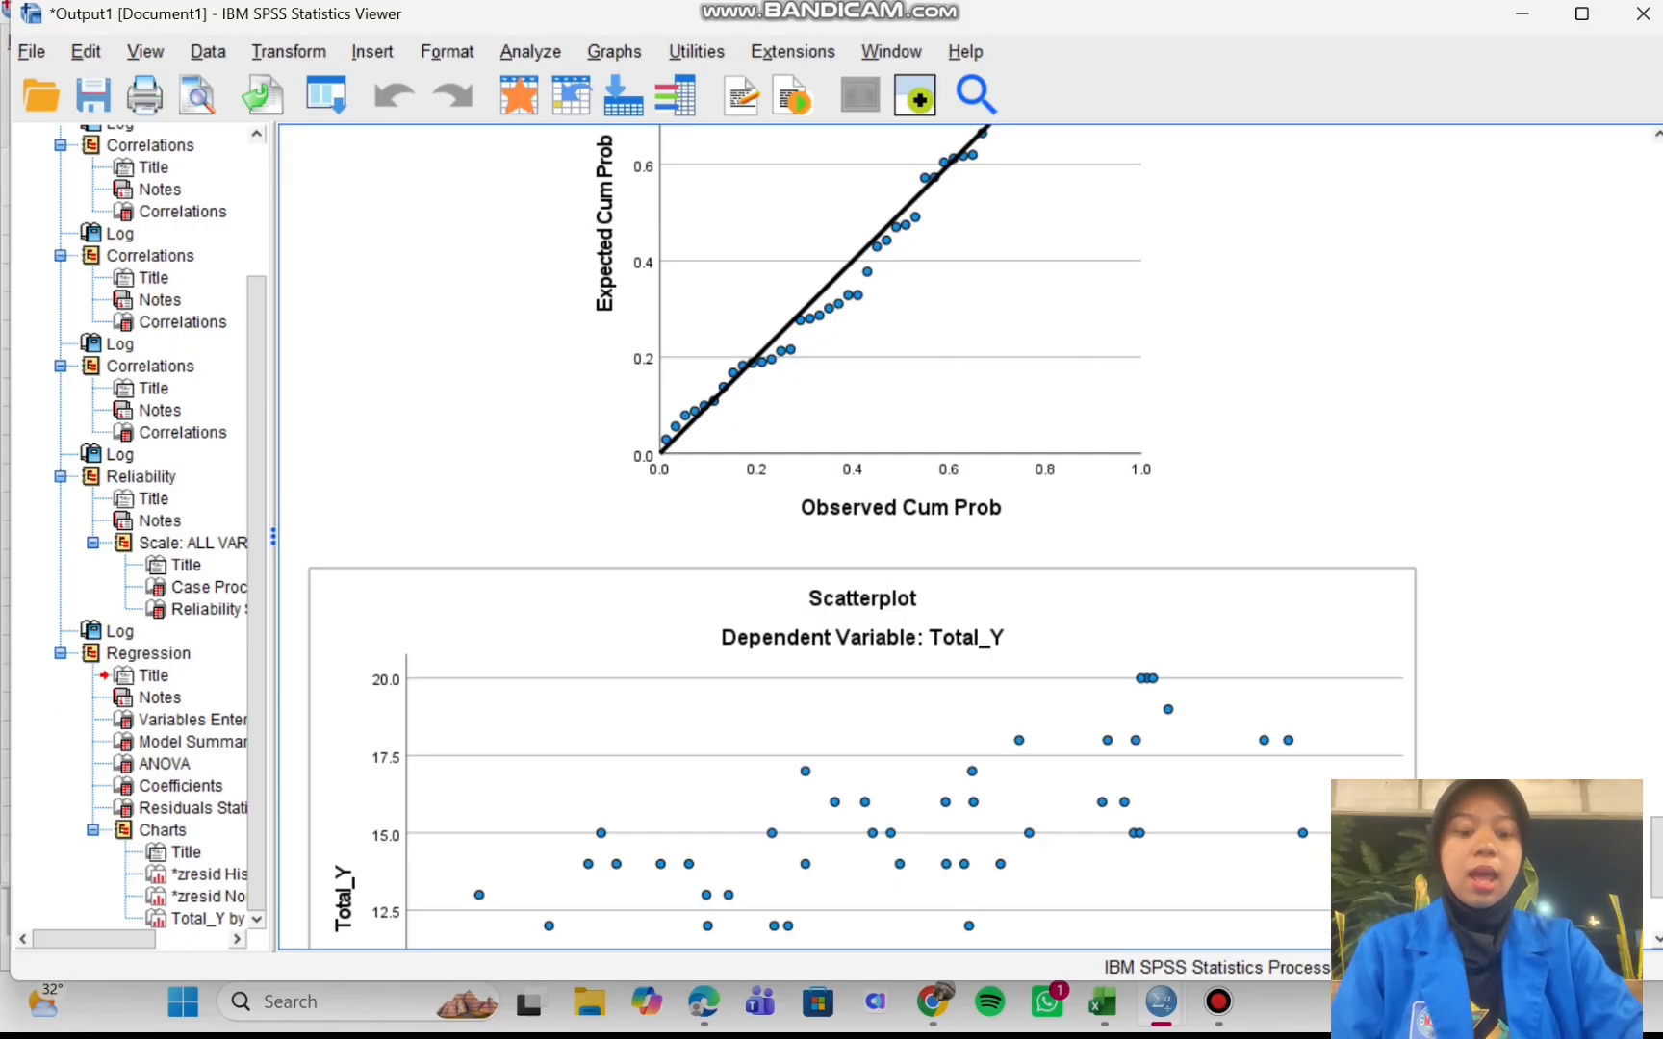
pyautogui.scroll(-3, 862, 537)
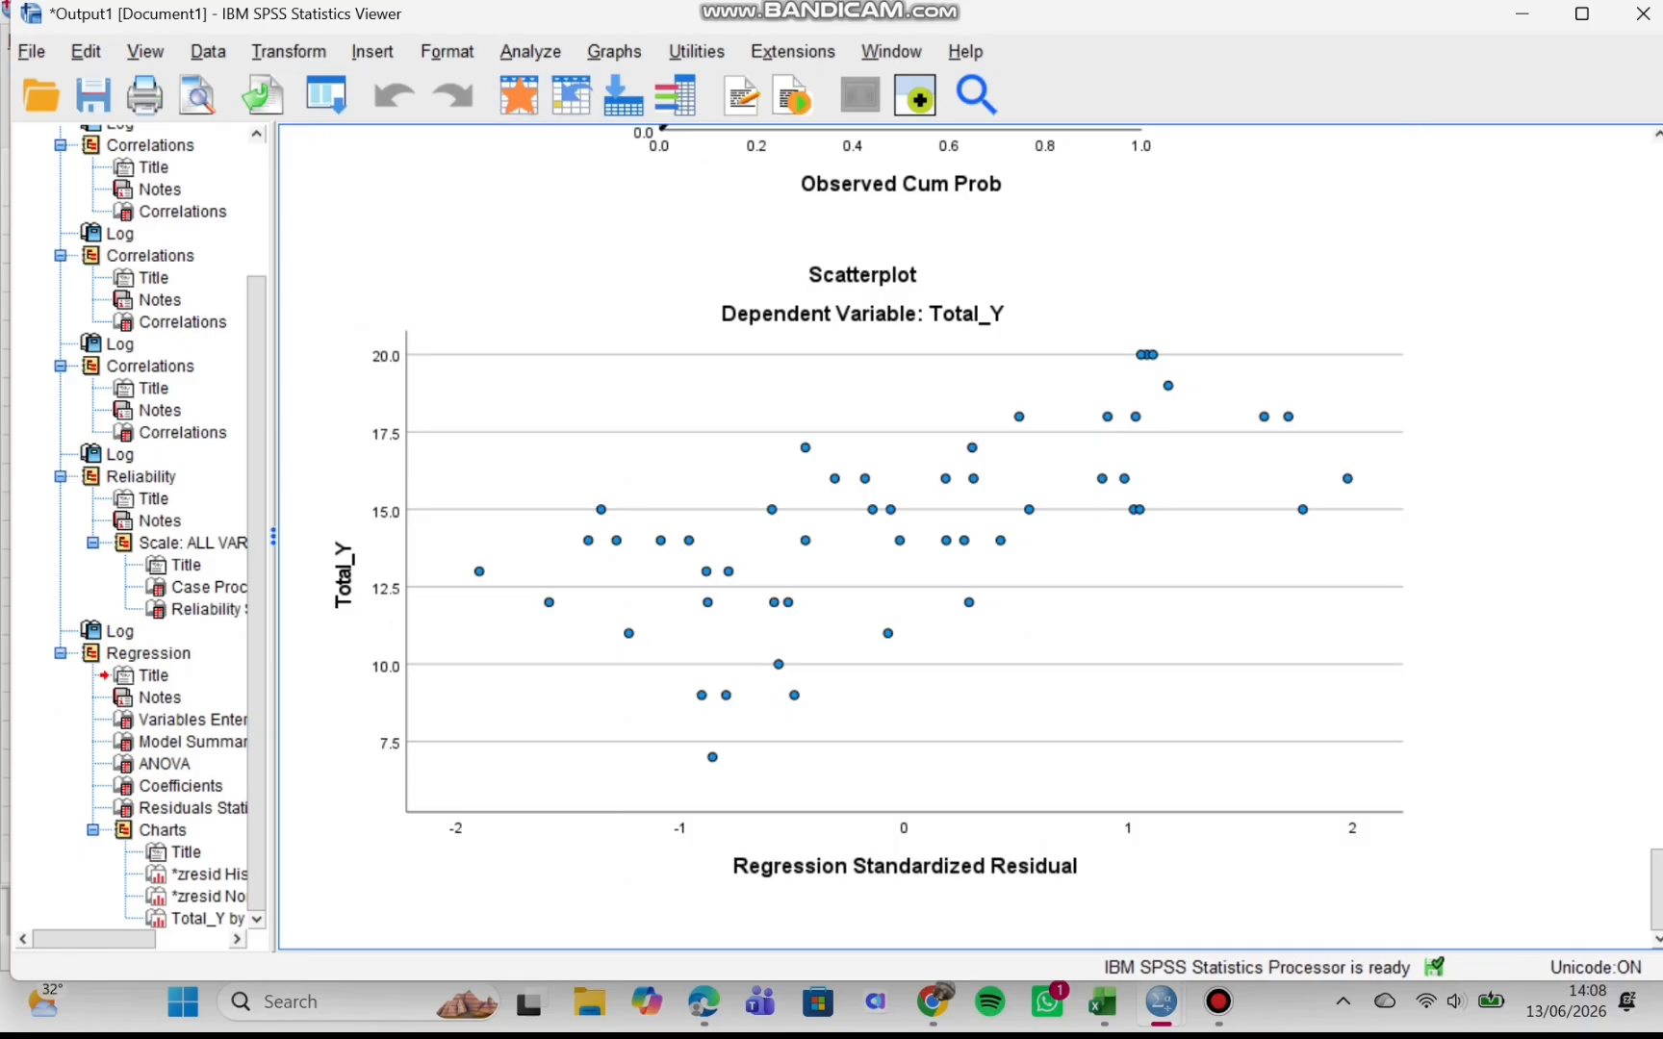
# Rerun the Linear Regression of Total_Y, saving the standardized residuals as a new variable
pyautogui.click(531, 52)
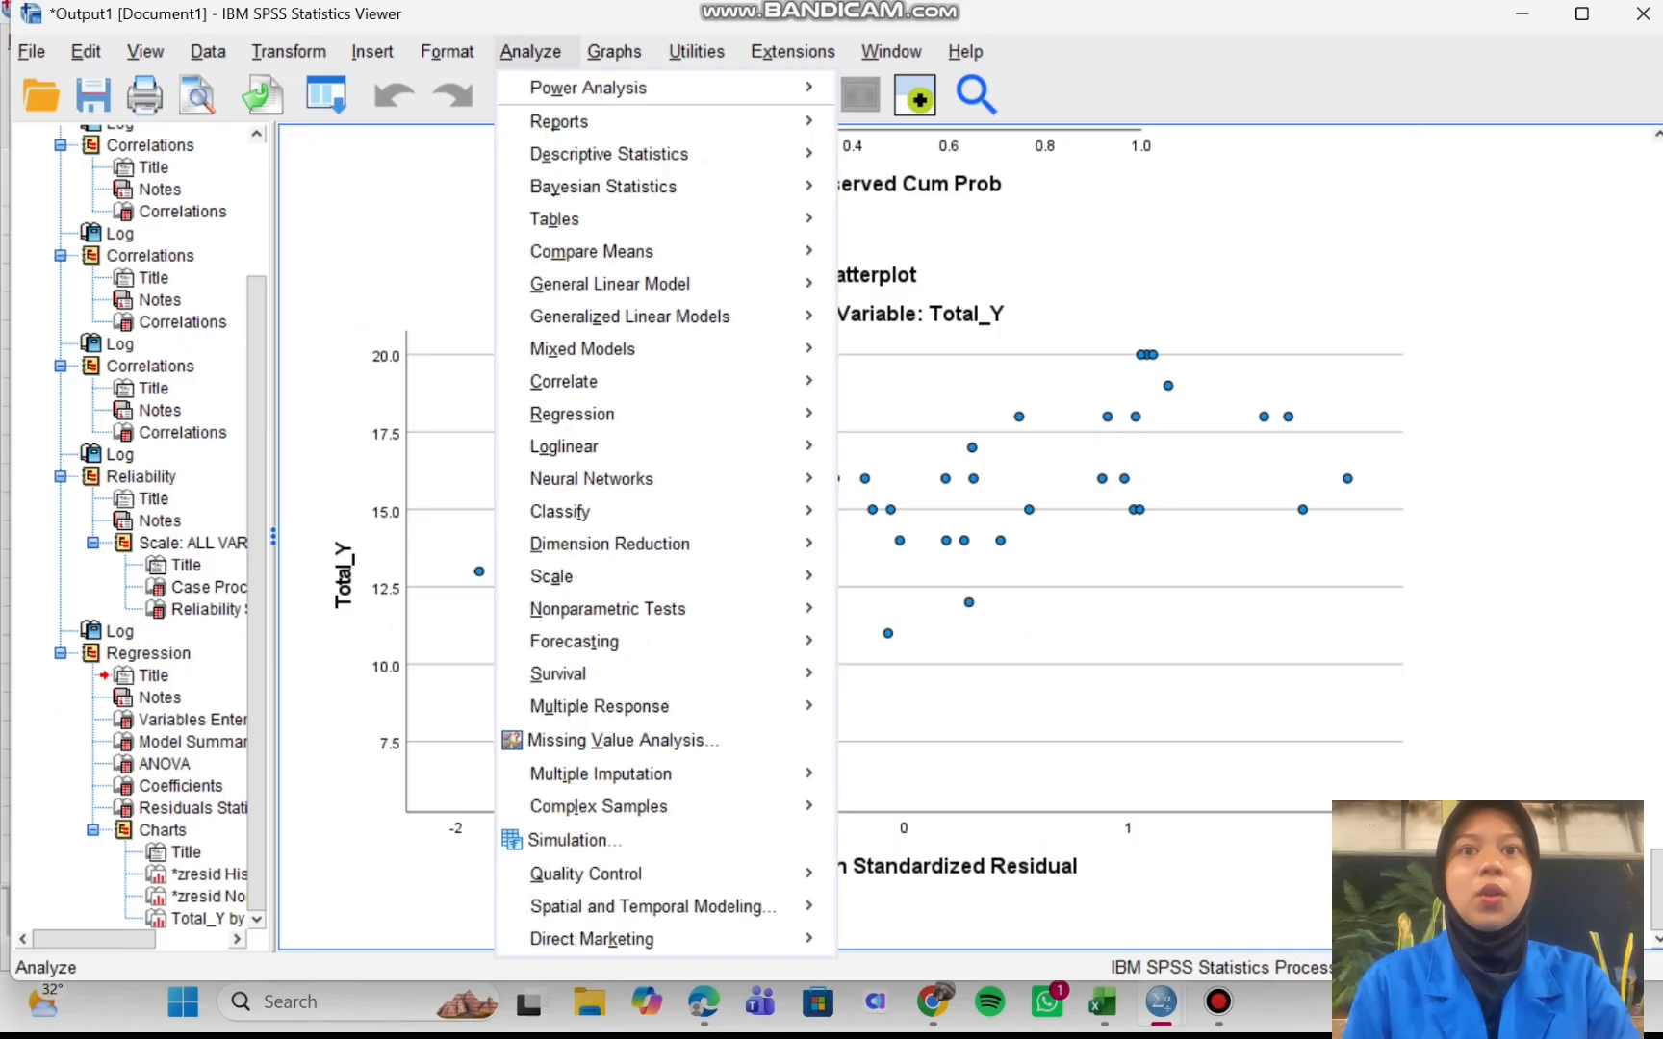
pyautogui.moveTo(564, 382)
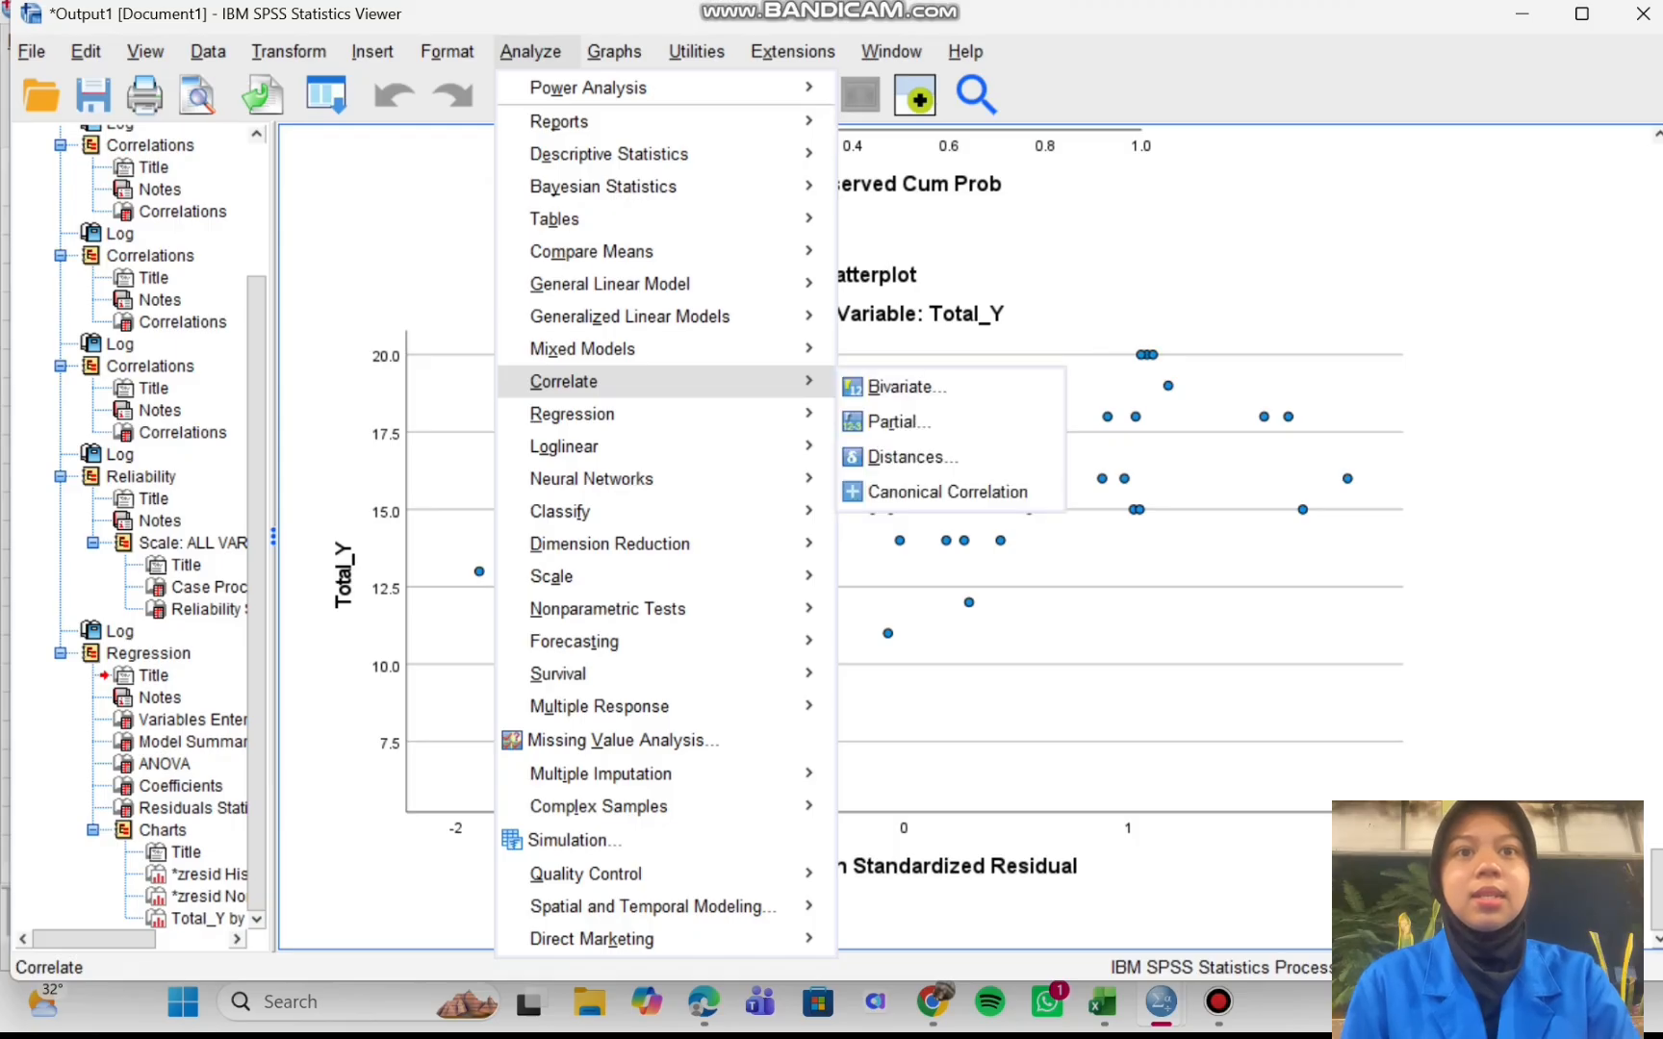
pyautogui.moveTo(573, 414)
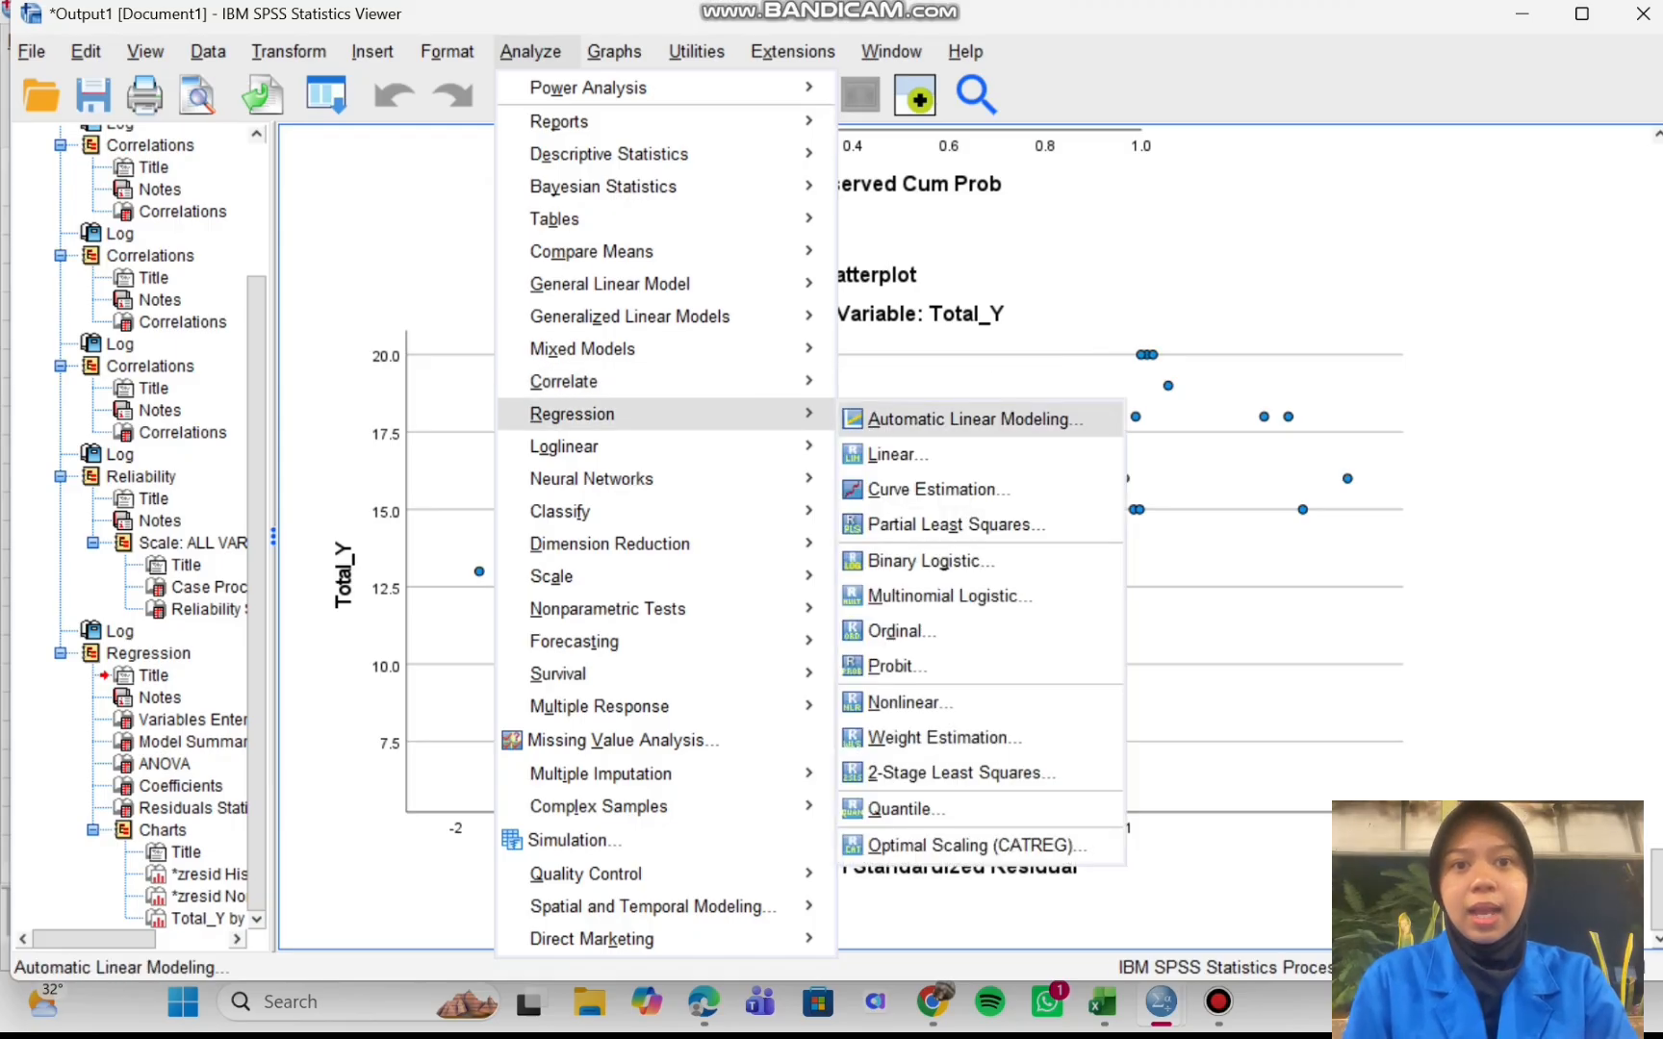
pyautogui.click(895, 455)
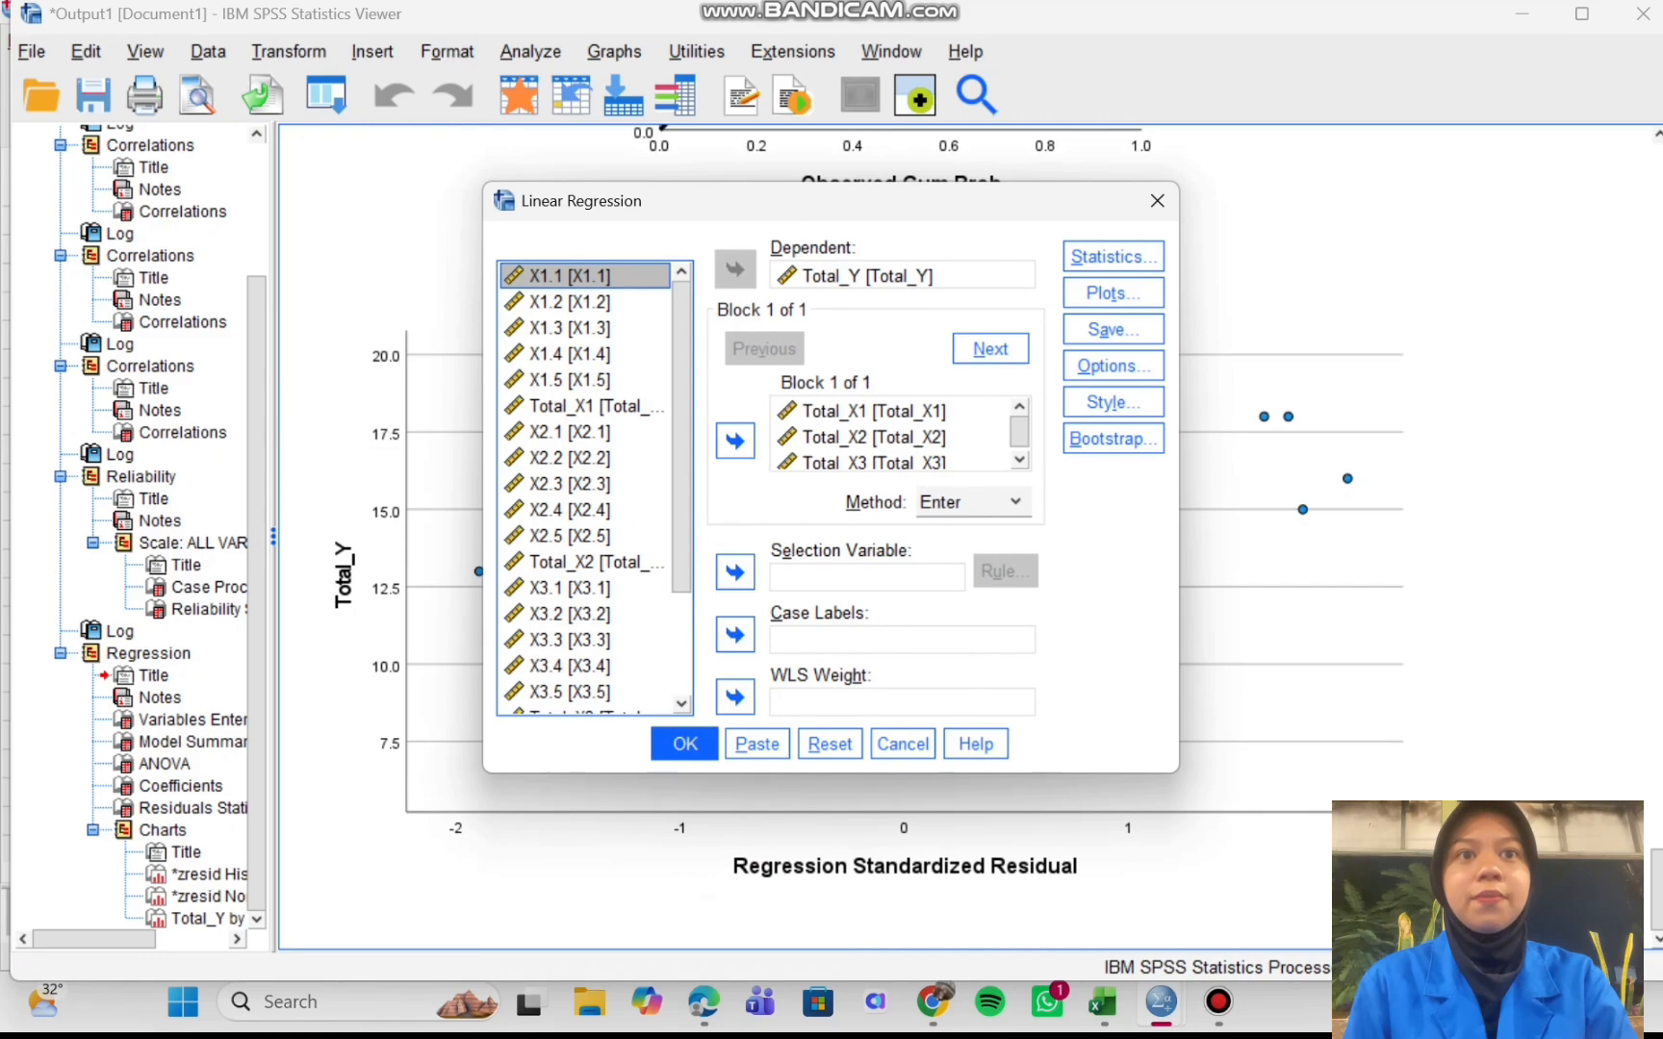
pyautogui.click(1113, 329)
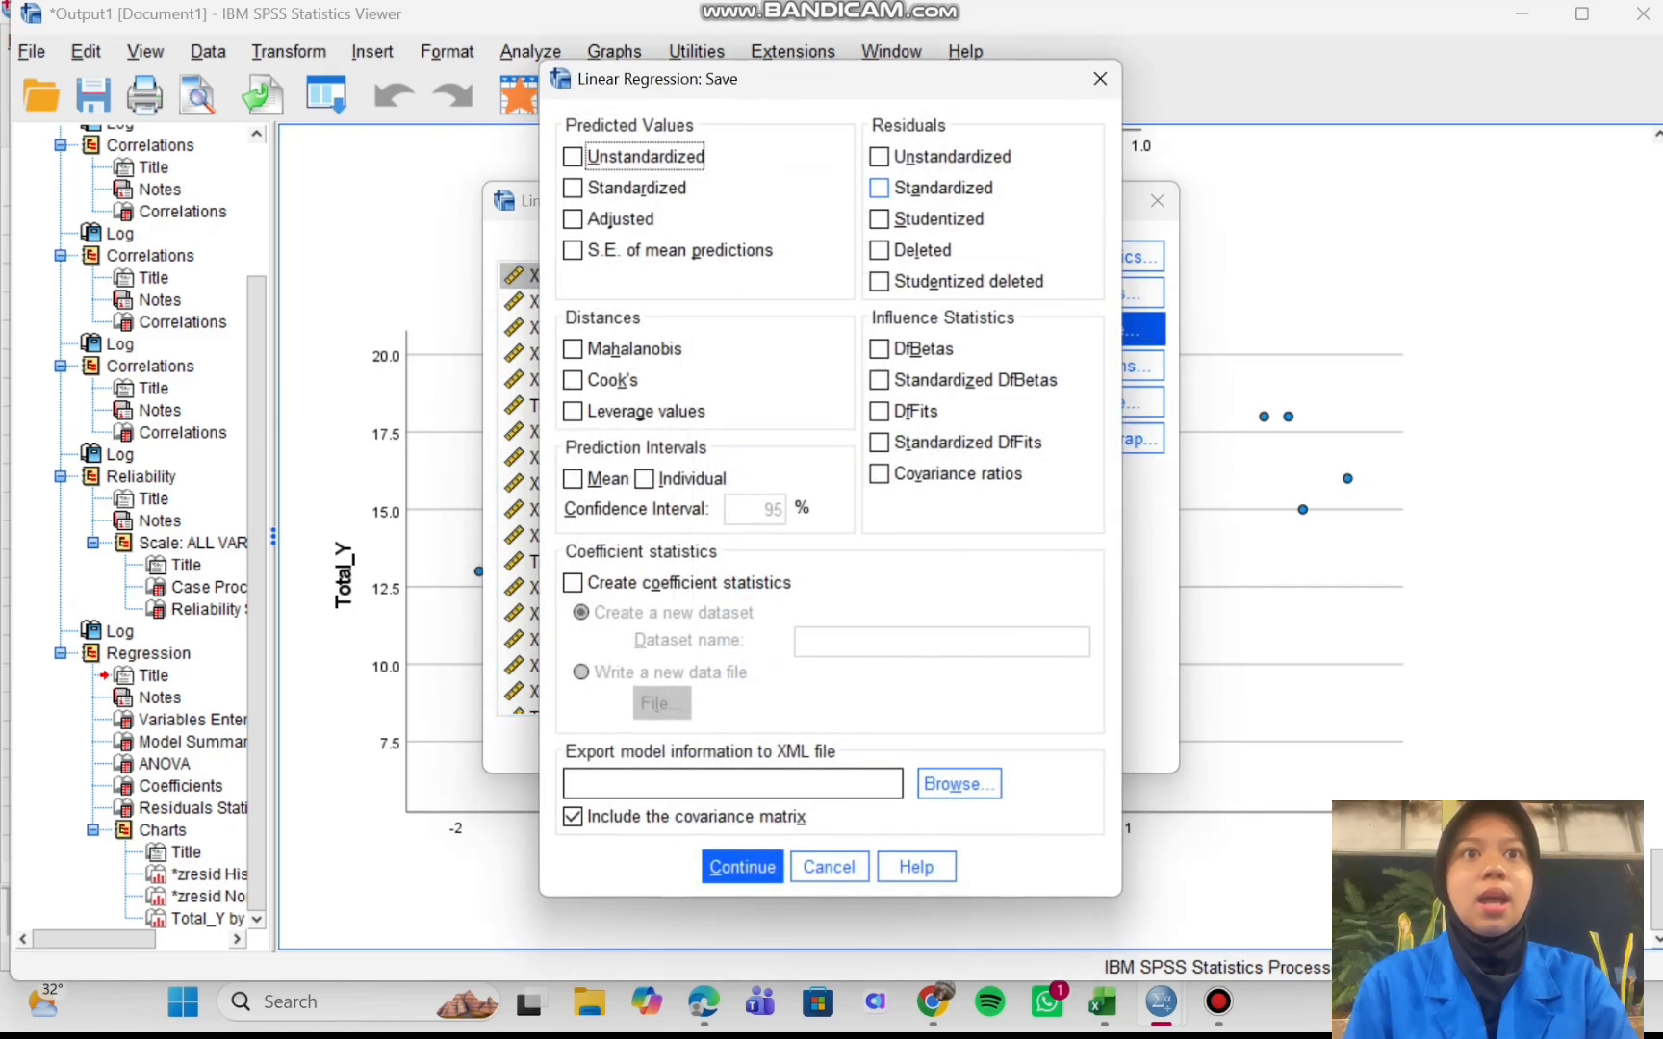
pyautogui.click(879, 188)
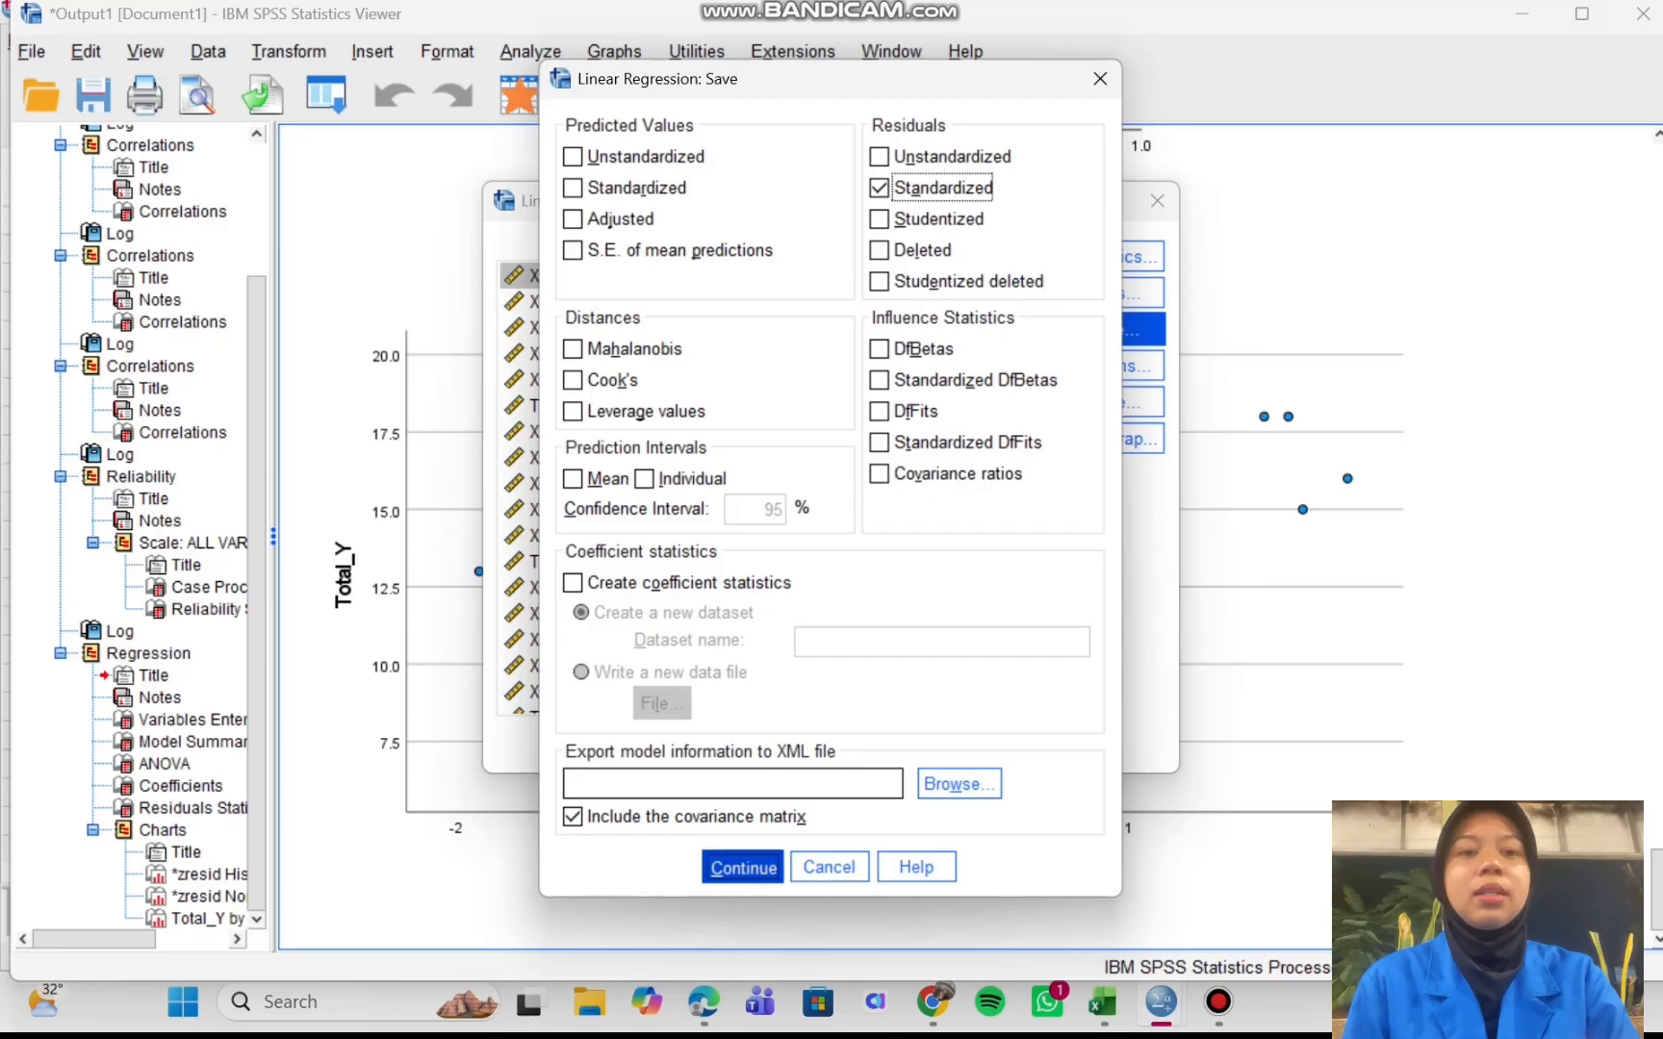
pyautogui.click(742, 867)
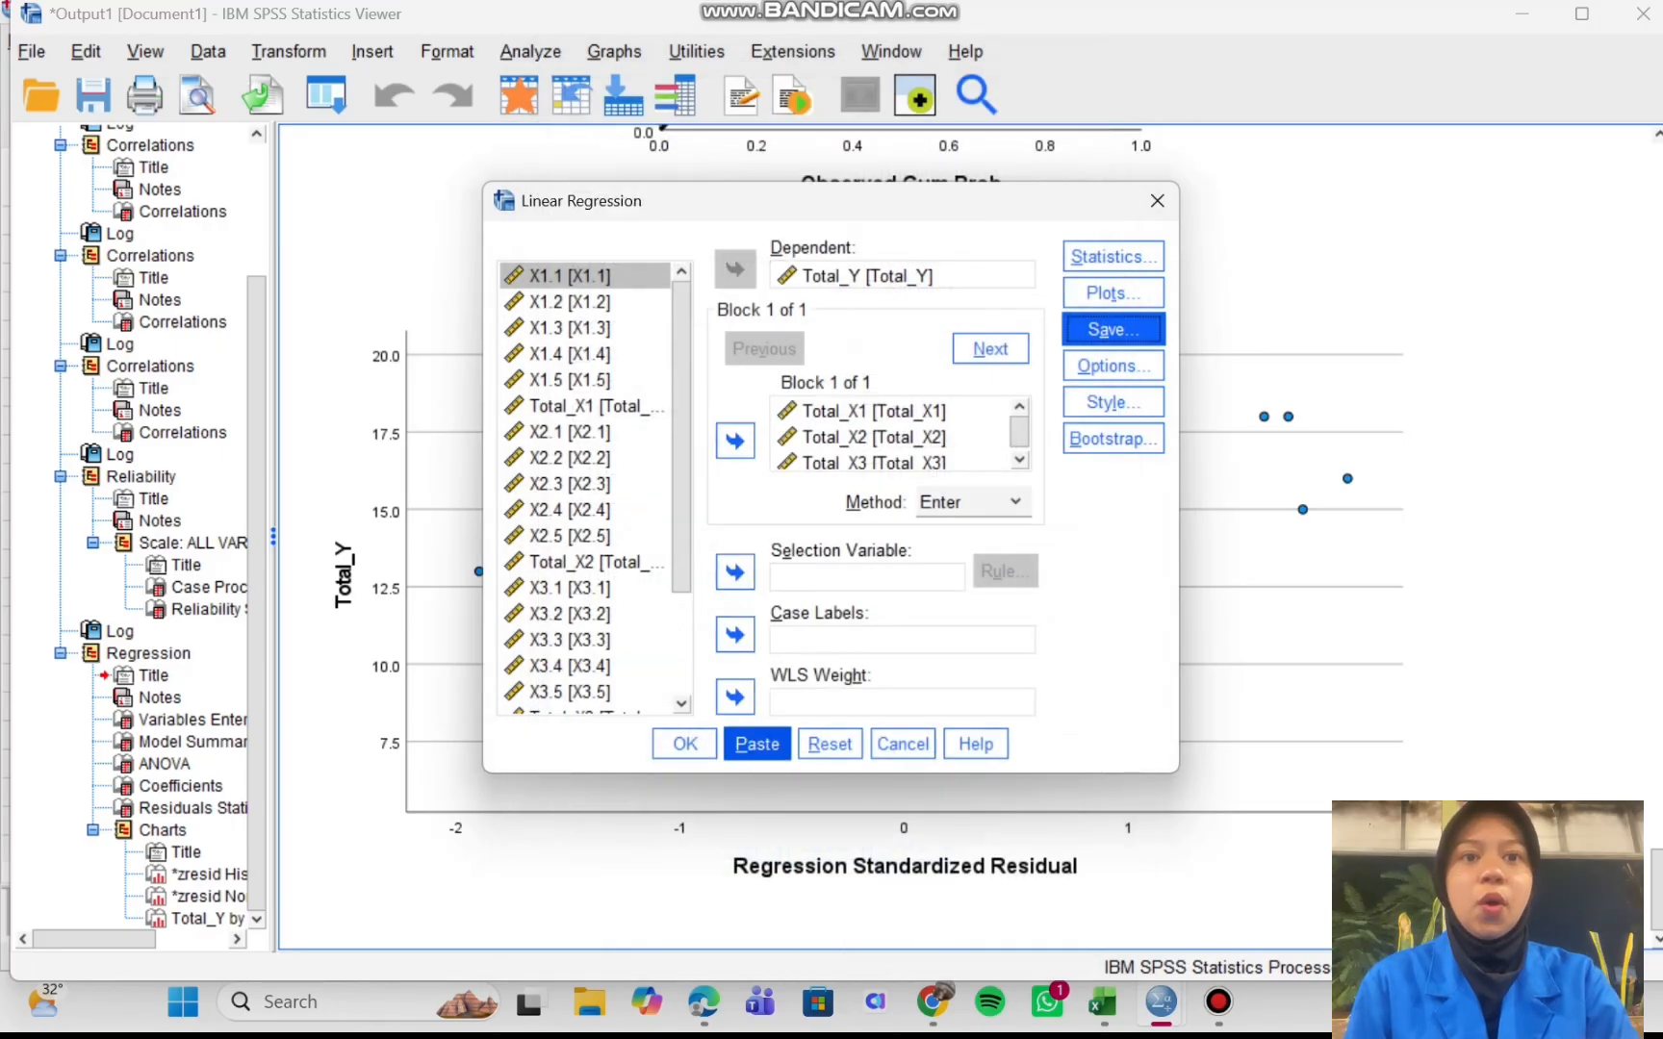
pyautogui.click(684, 743)
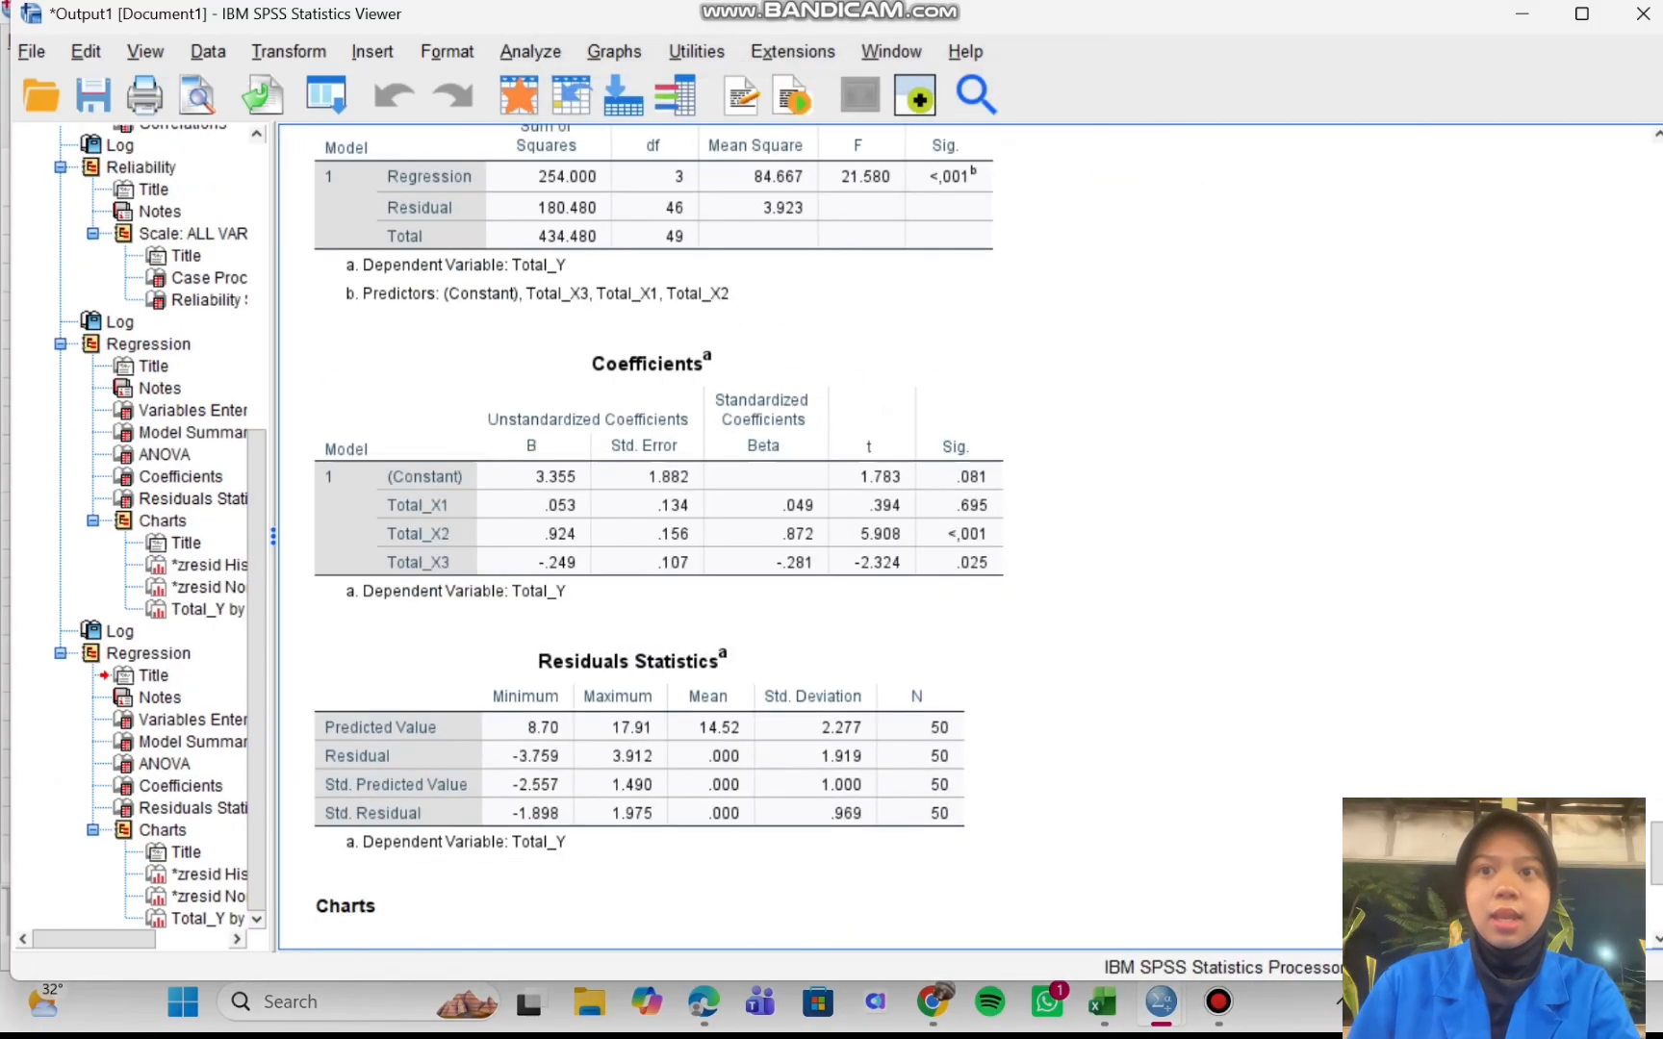
# Run a legacy One-Sample Kolmogorov-Smirnov test on Standardized Residual [ZRE_1] with the Normal test distribution
pyautogui.click(530, 52)
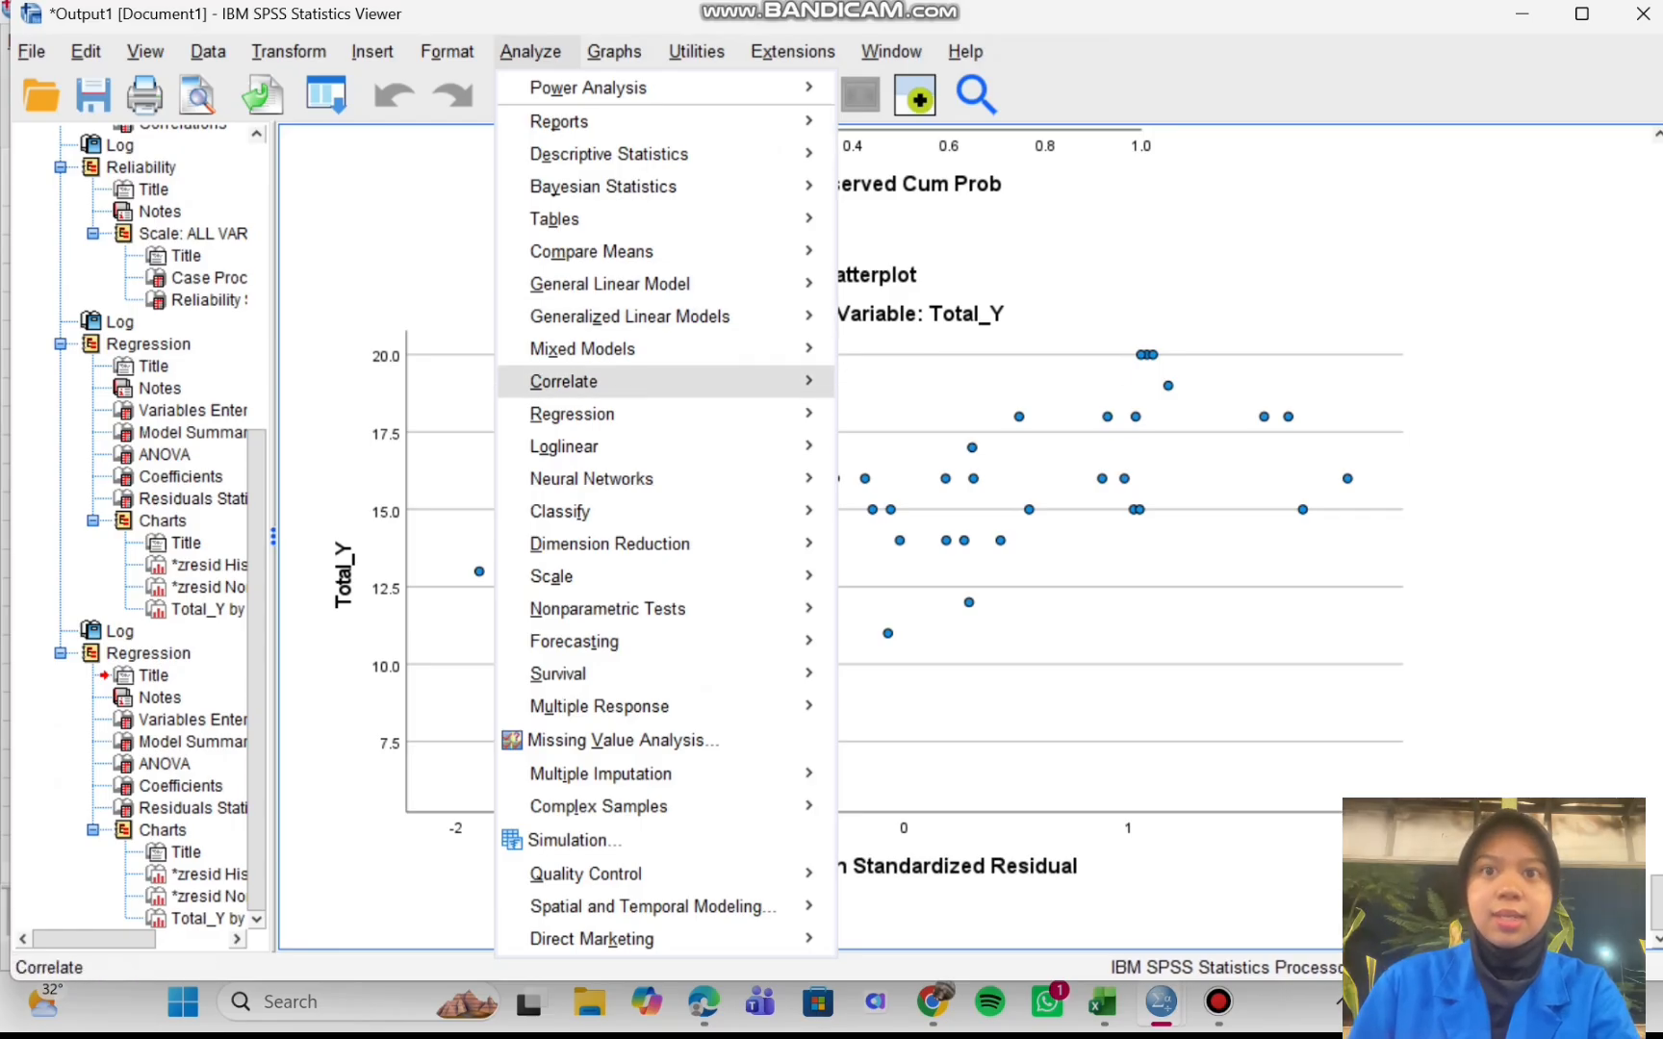
pyautogui.moveTo(577, 576)
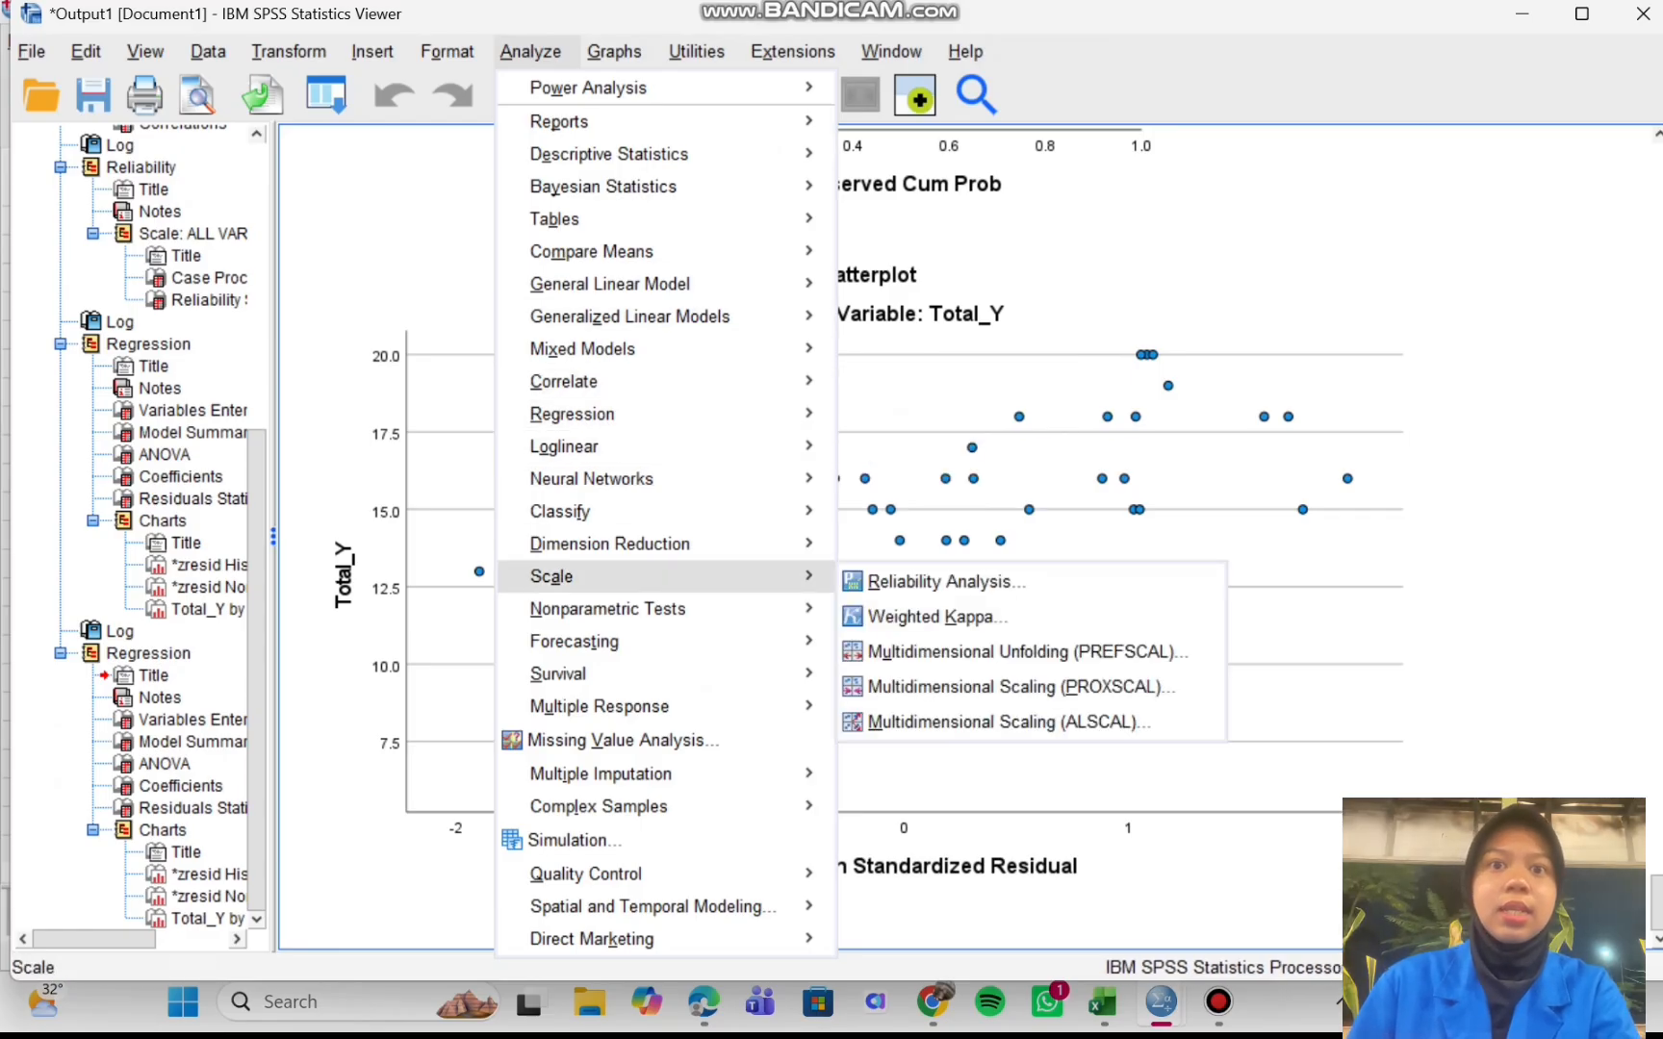
pyautogui.moveTo(577, 608)
pyautogui.moveTo(963, 718)
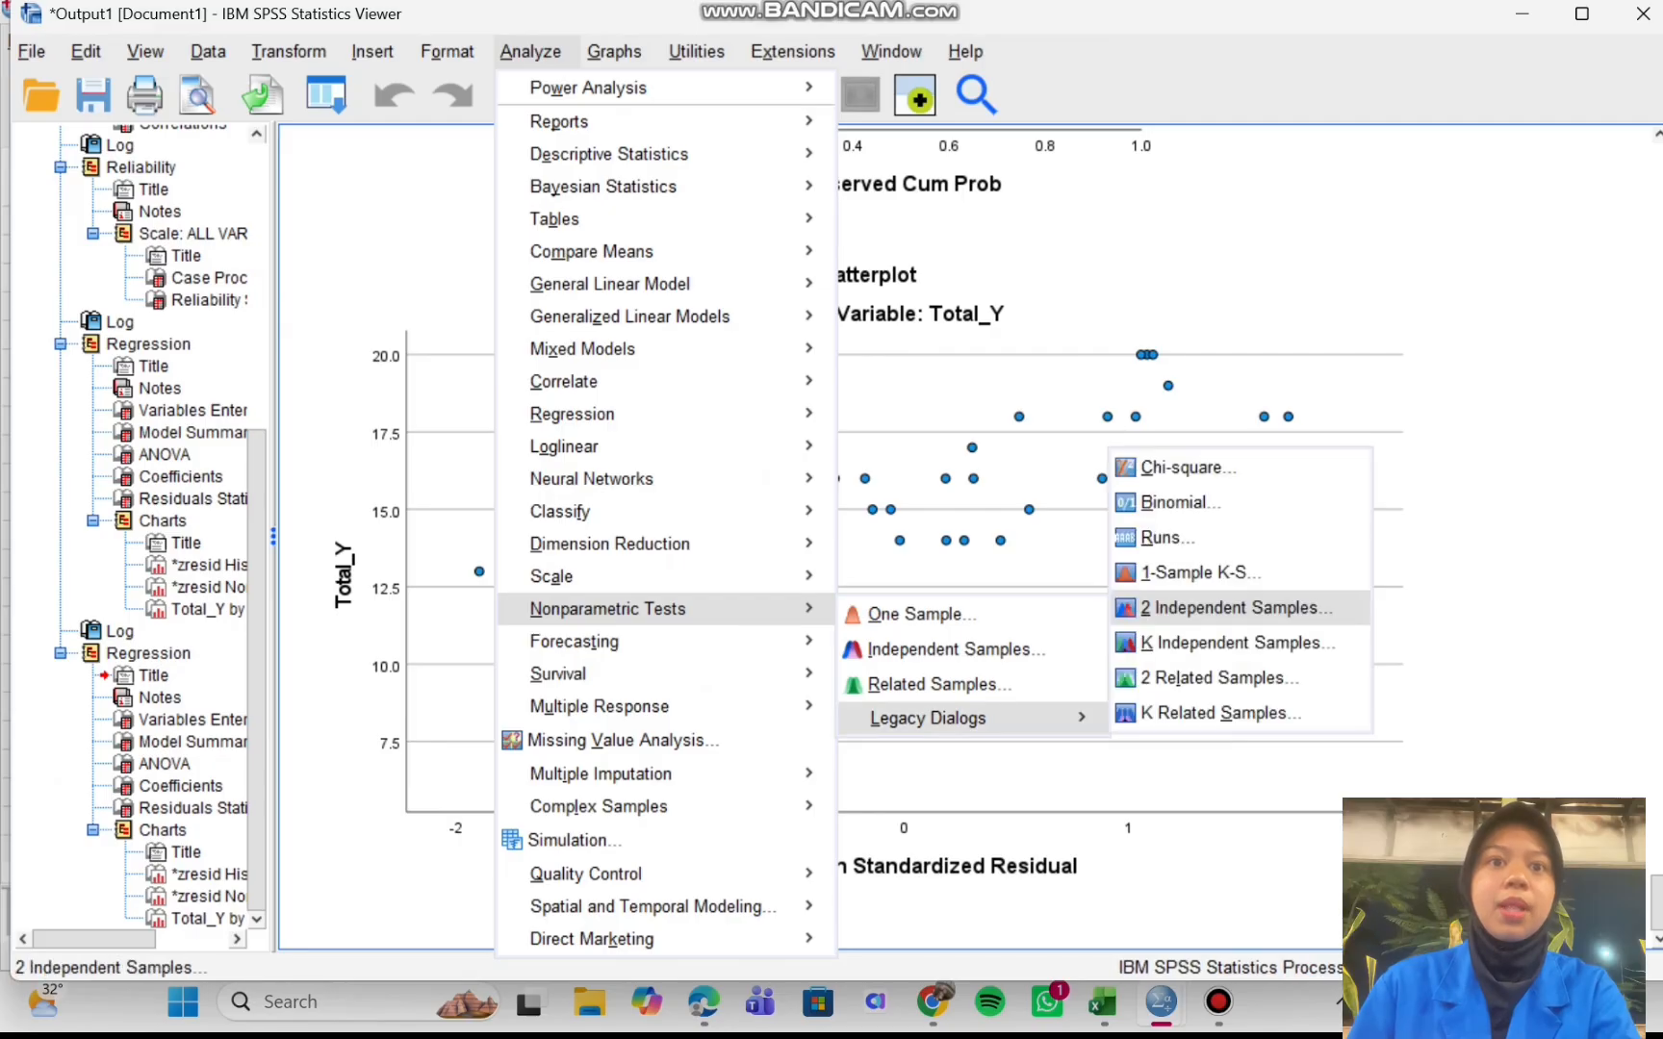
pyautogui.click(1194, 572)
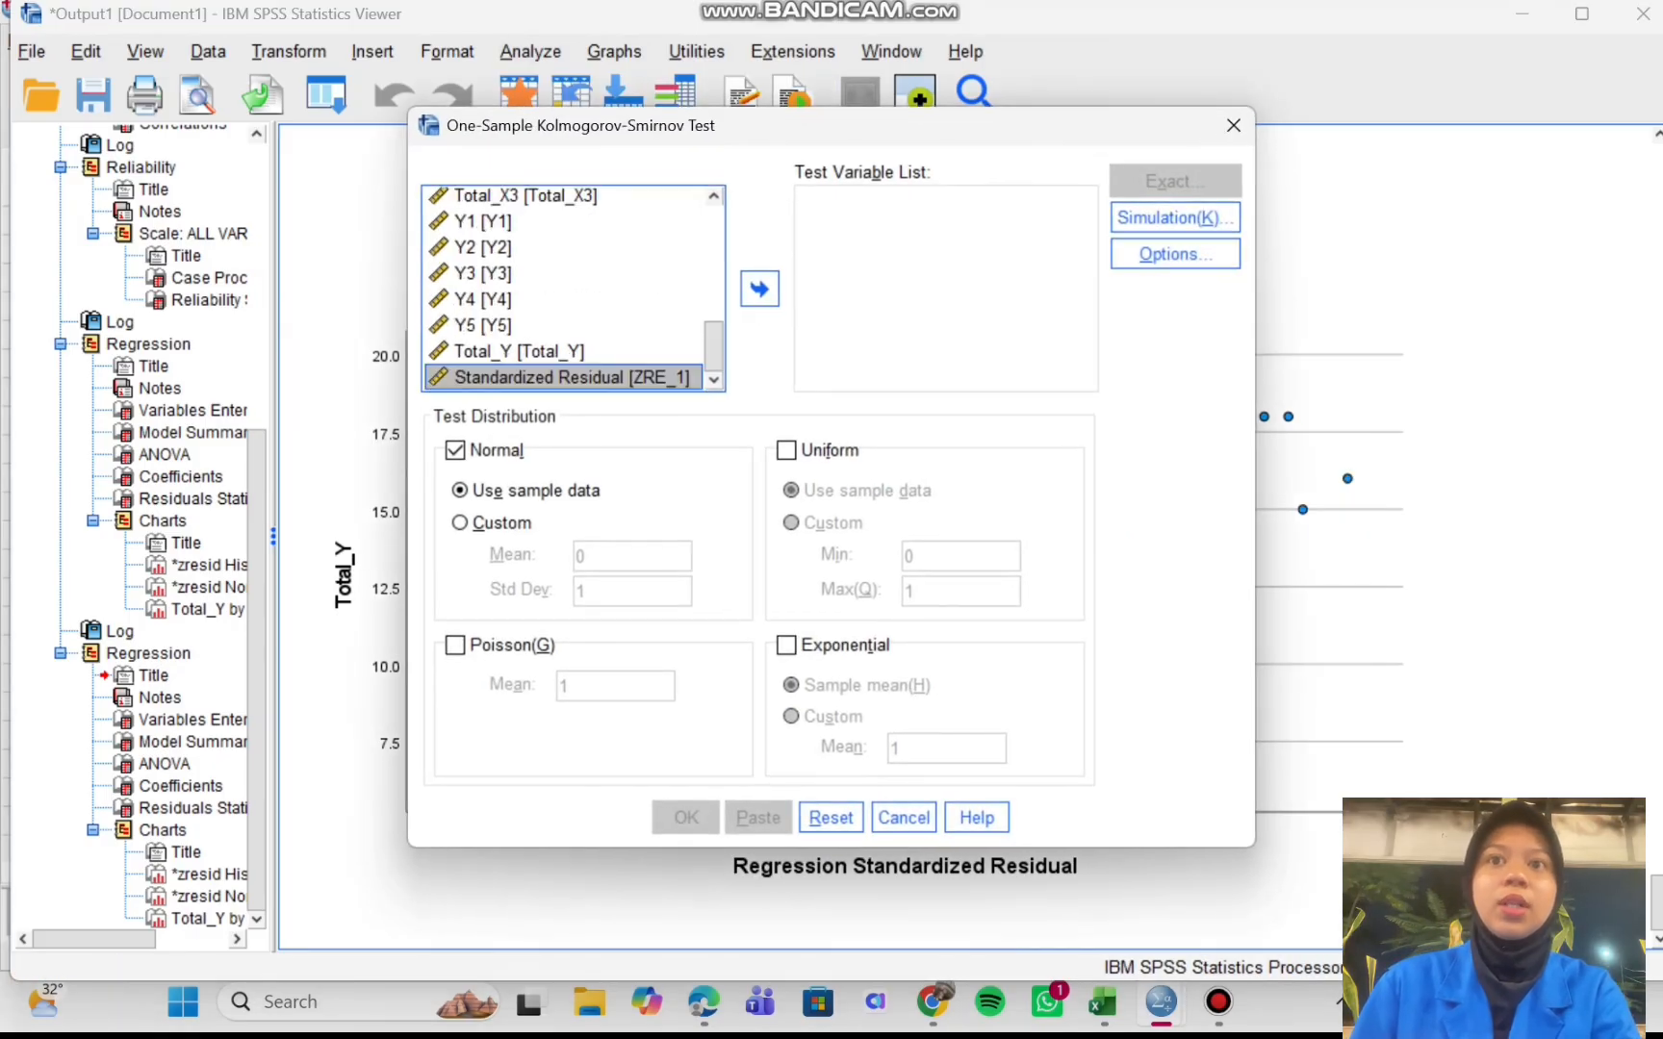
pyautogui.click(759, 289)
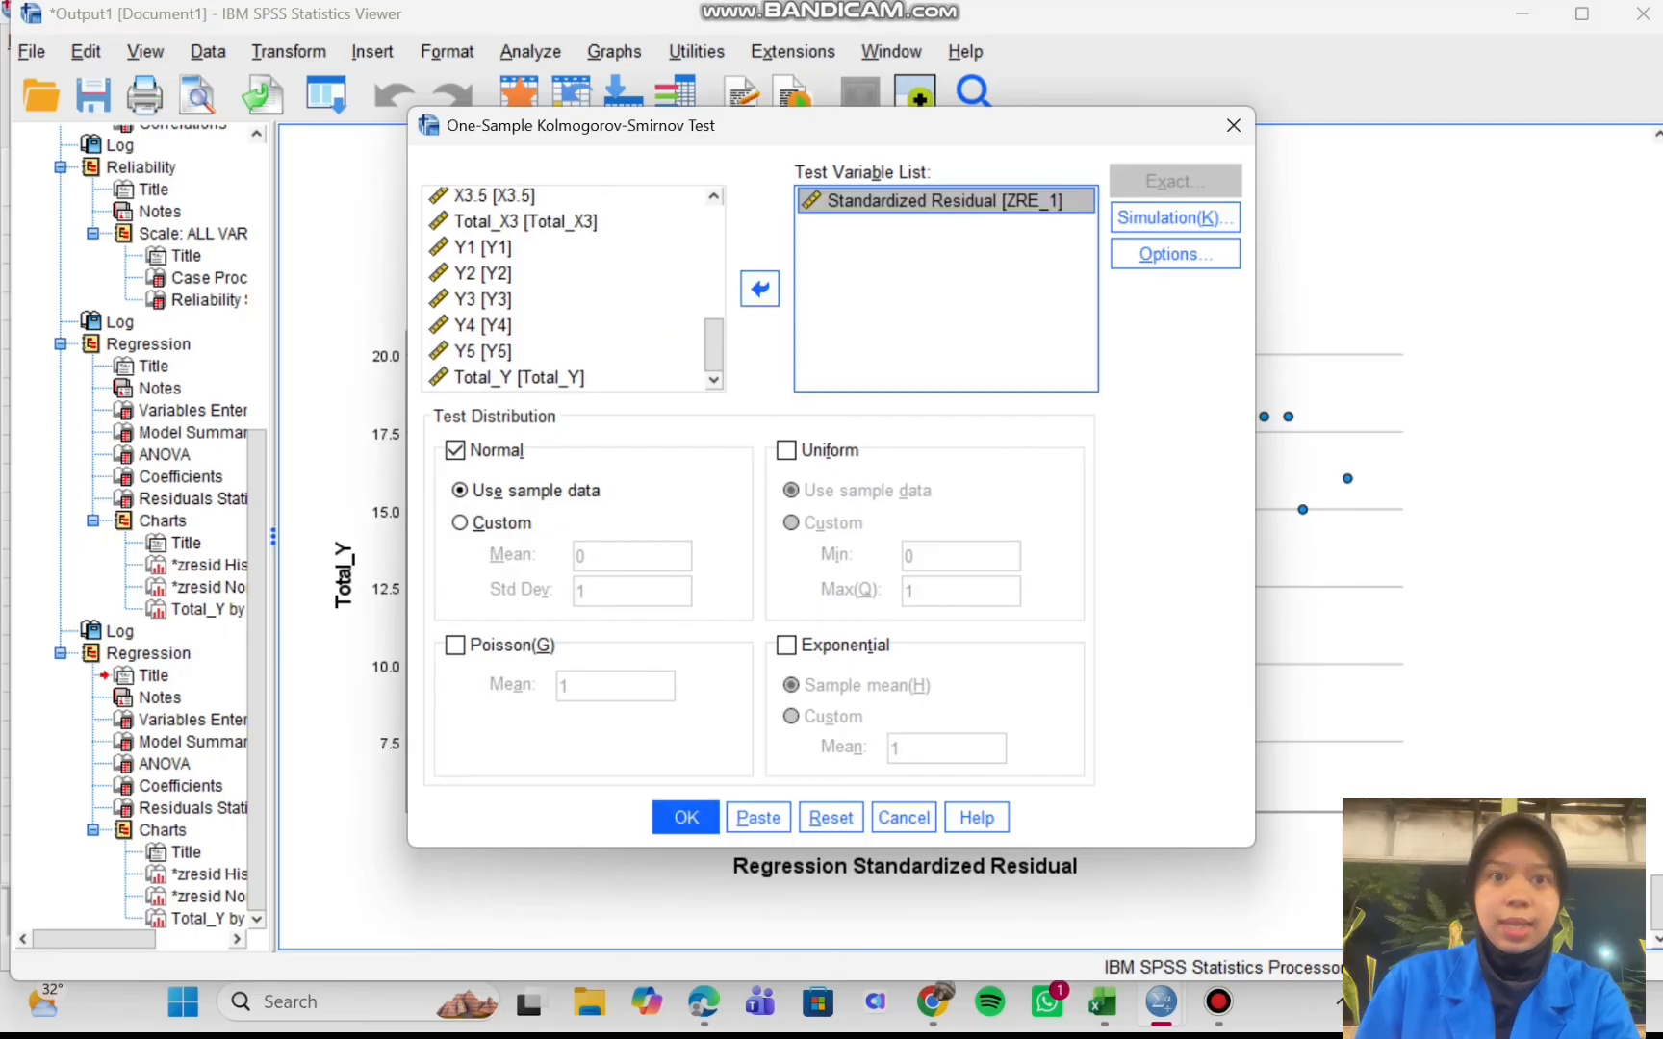
pyautogui.click(685, 818)
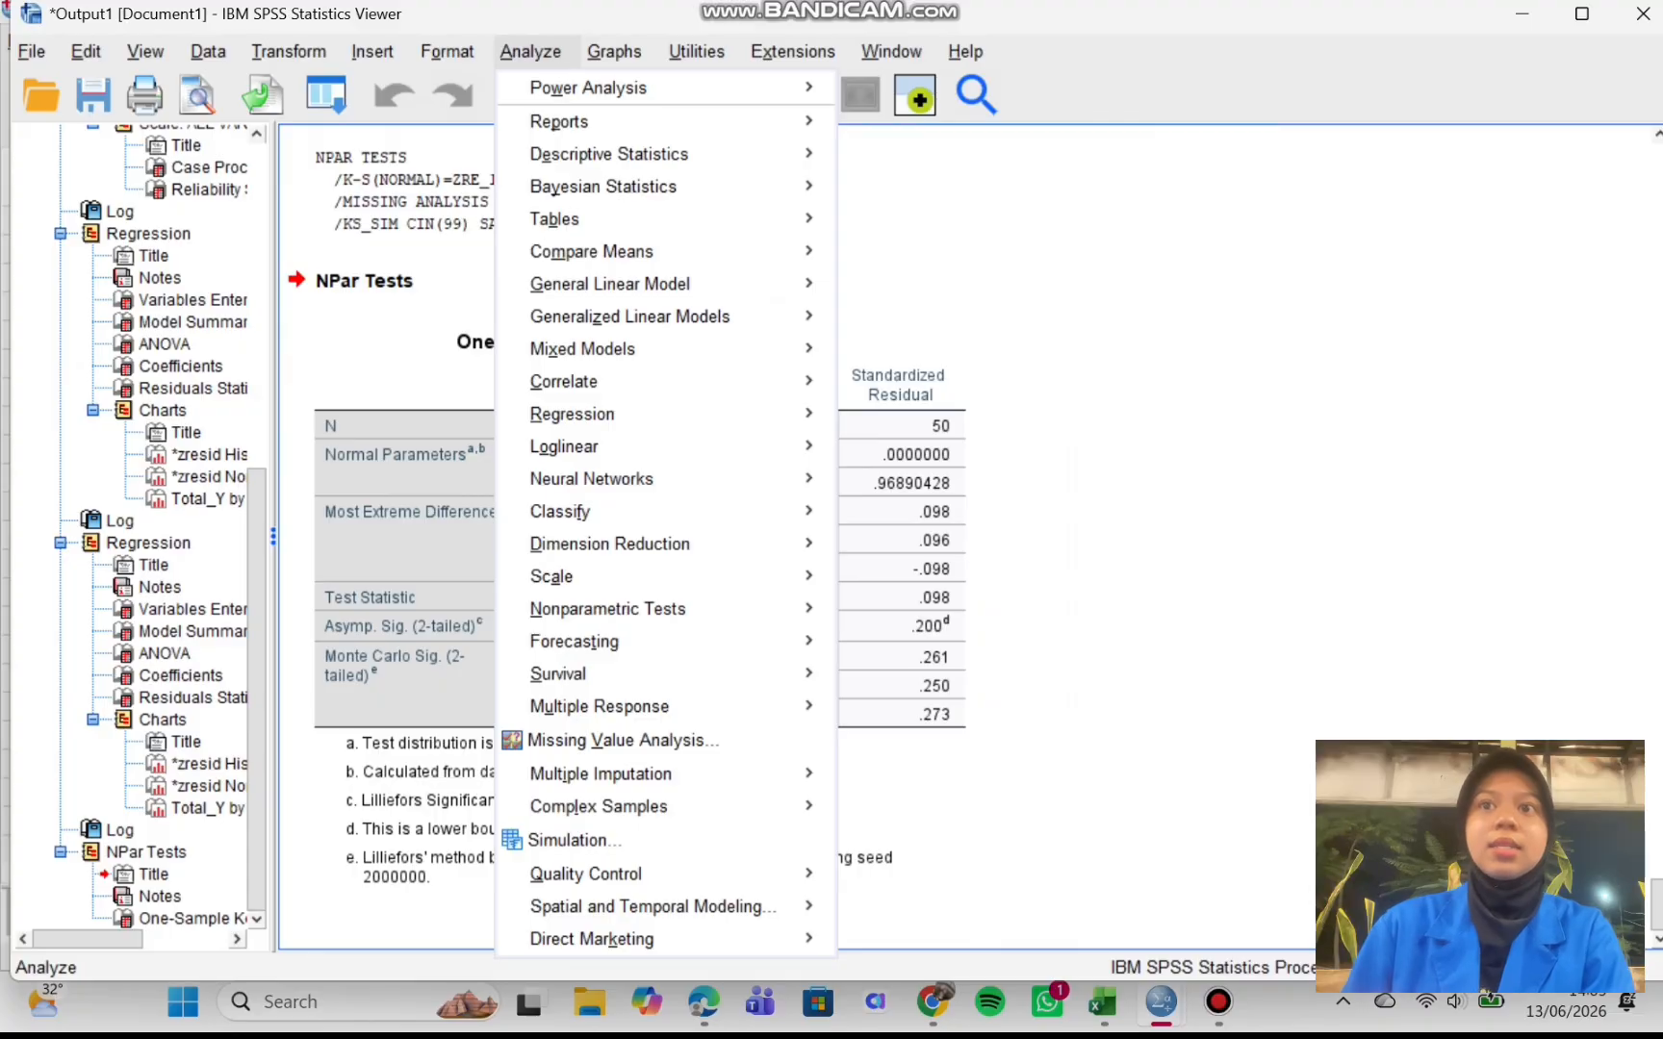
# Rerun the Linear Regression of Total_Y with part and partial correlations and collinearity diagnostics included
pyautogui.moveTo(572, 414)
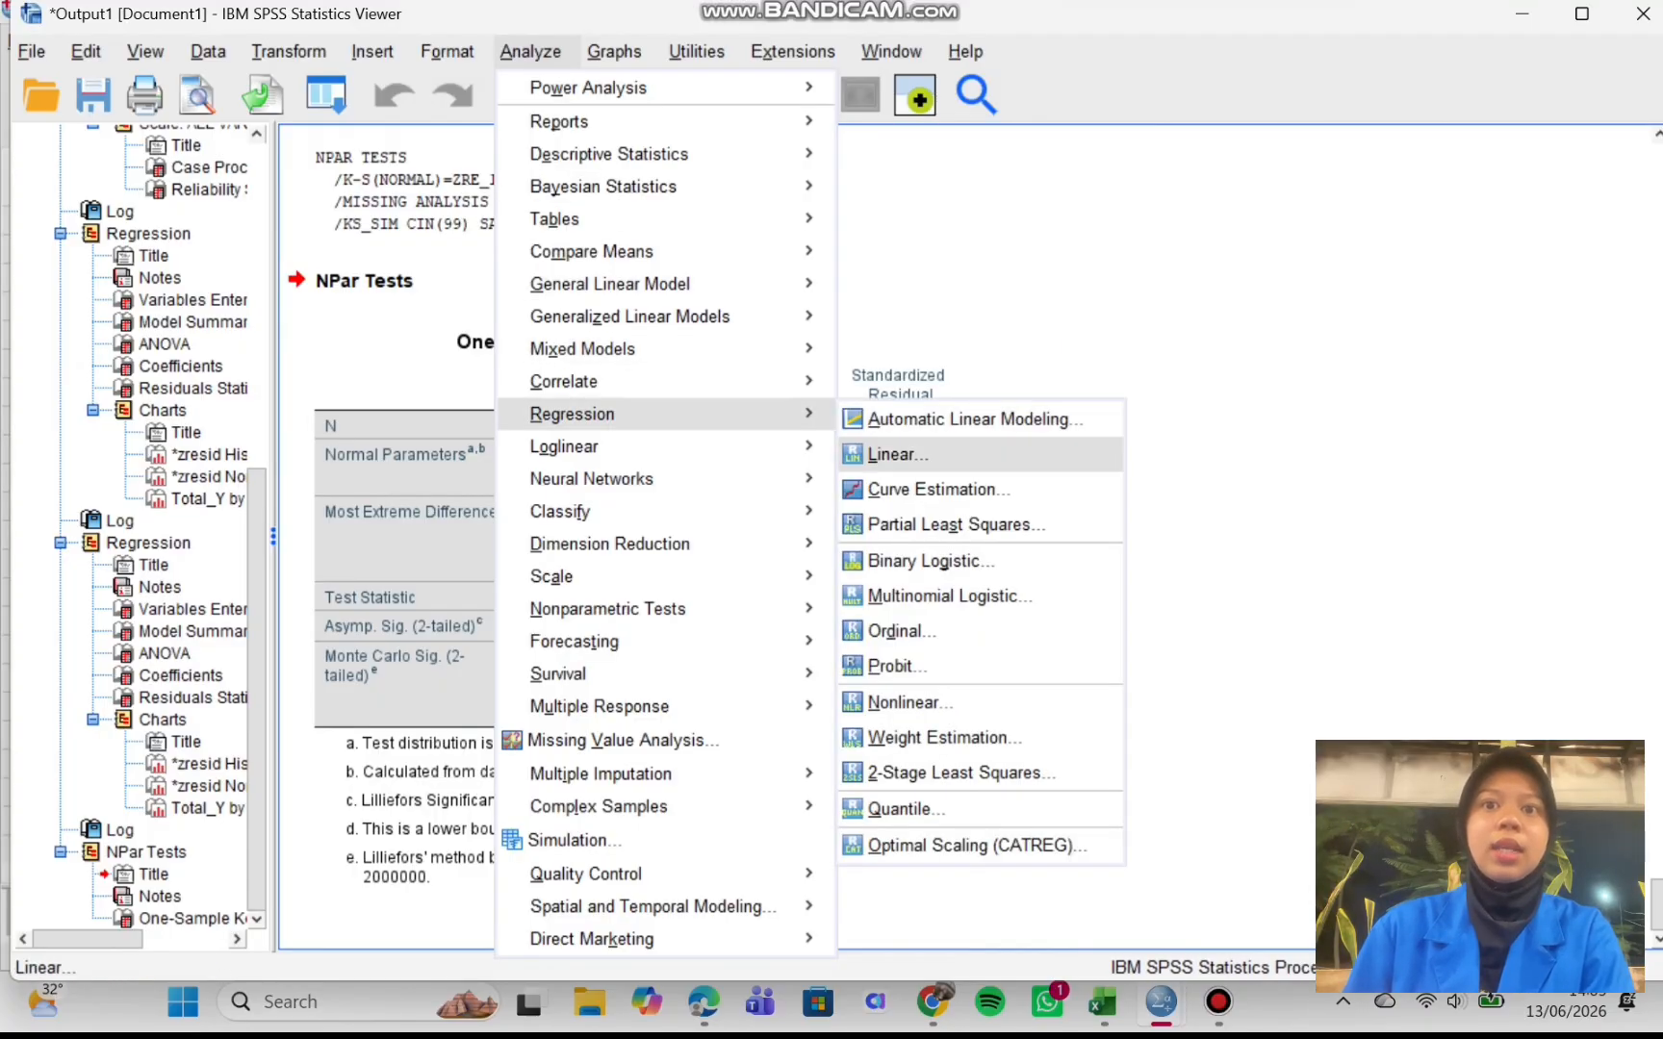
pyautogui.click(898, 454)
pyautogui.click(1114, 256)
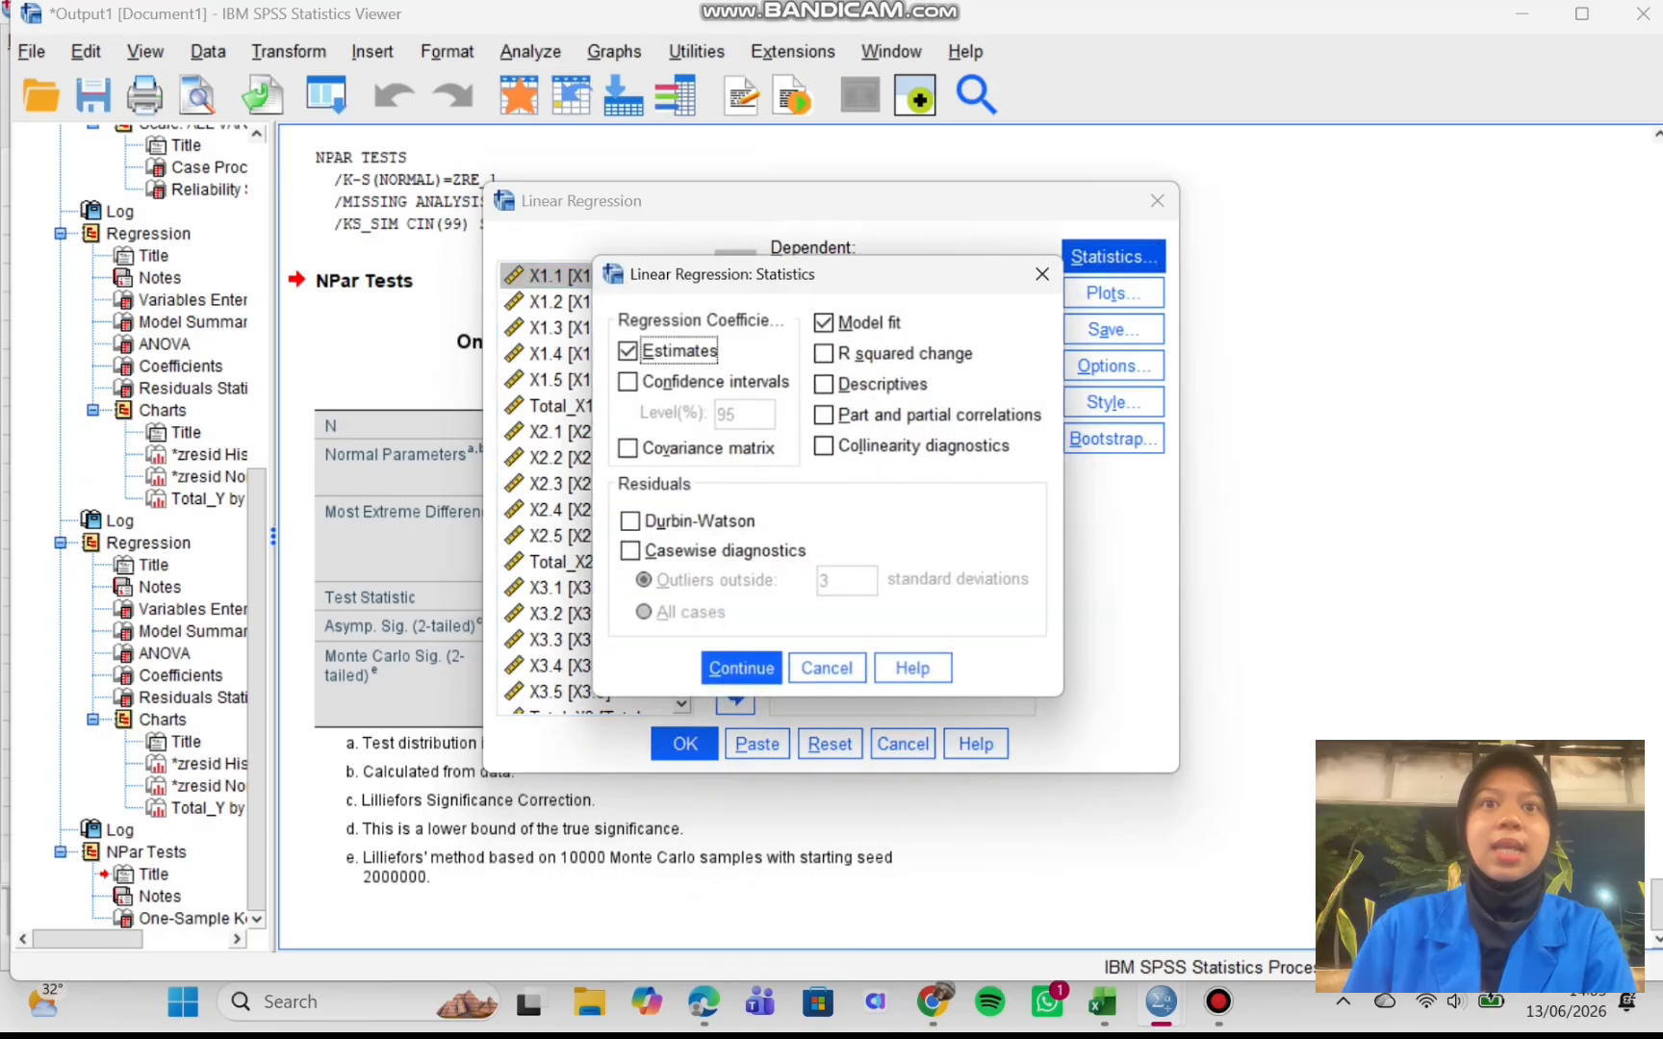
pyautogui.click(827, 416)
pyautogui.click(827, 448)
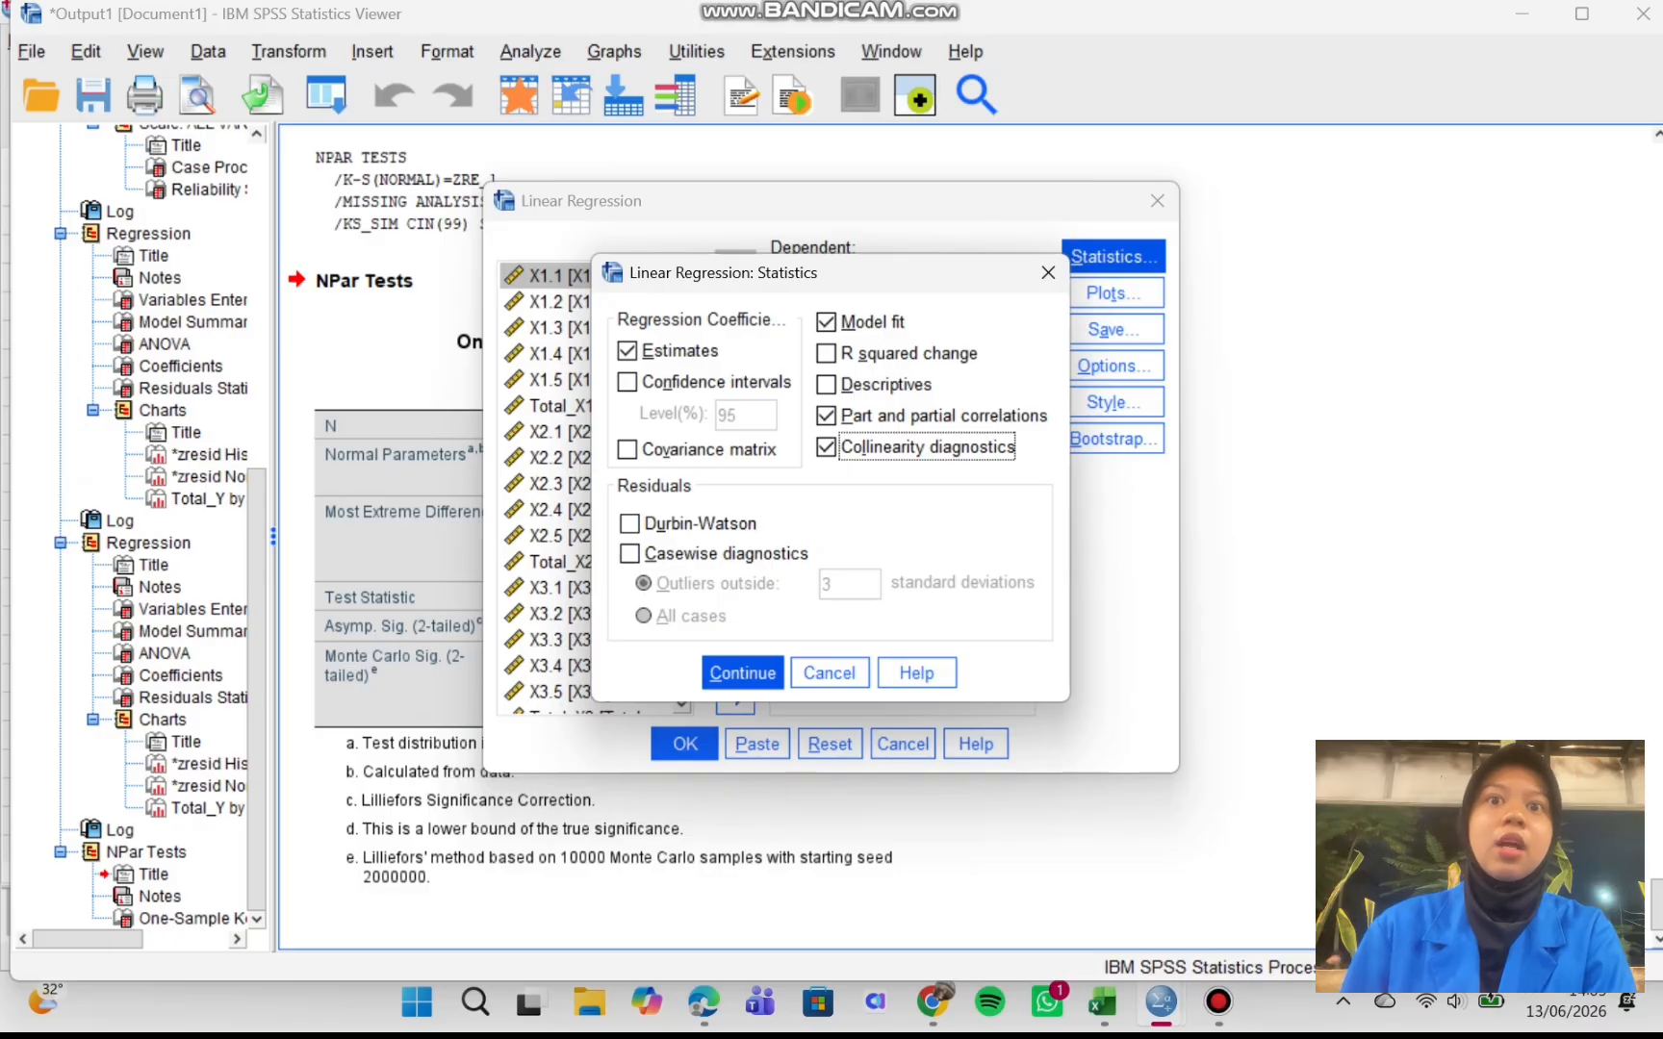
pyautogui.click(743, 673)
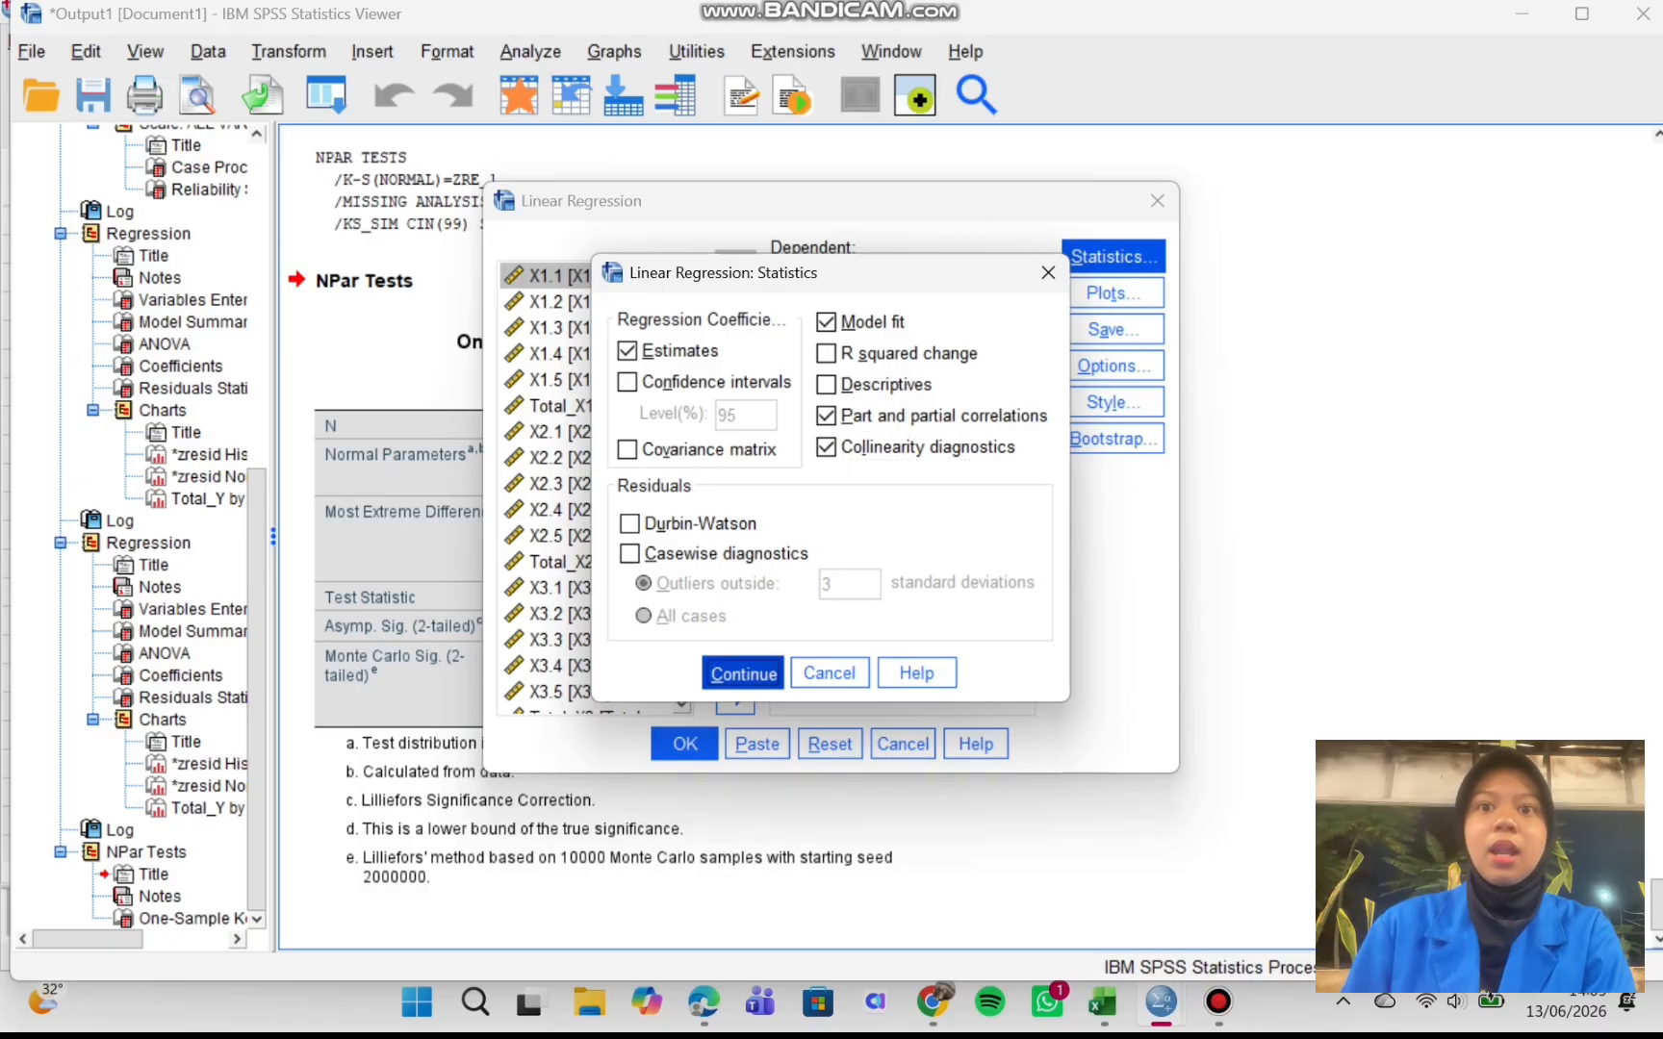
pyautogui.click(685, 743)
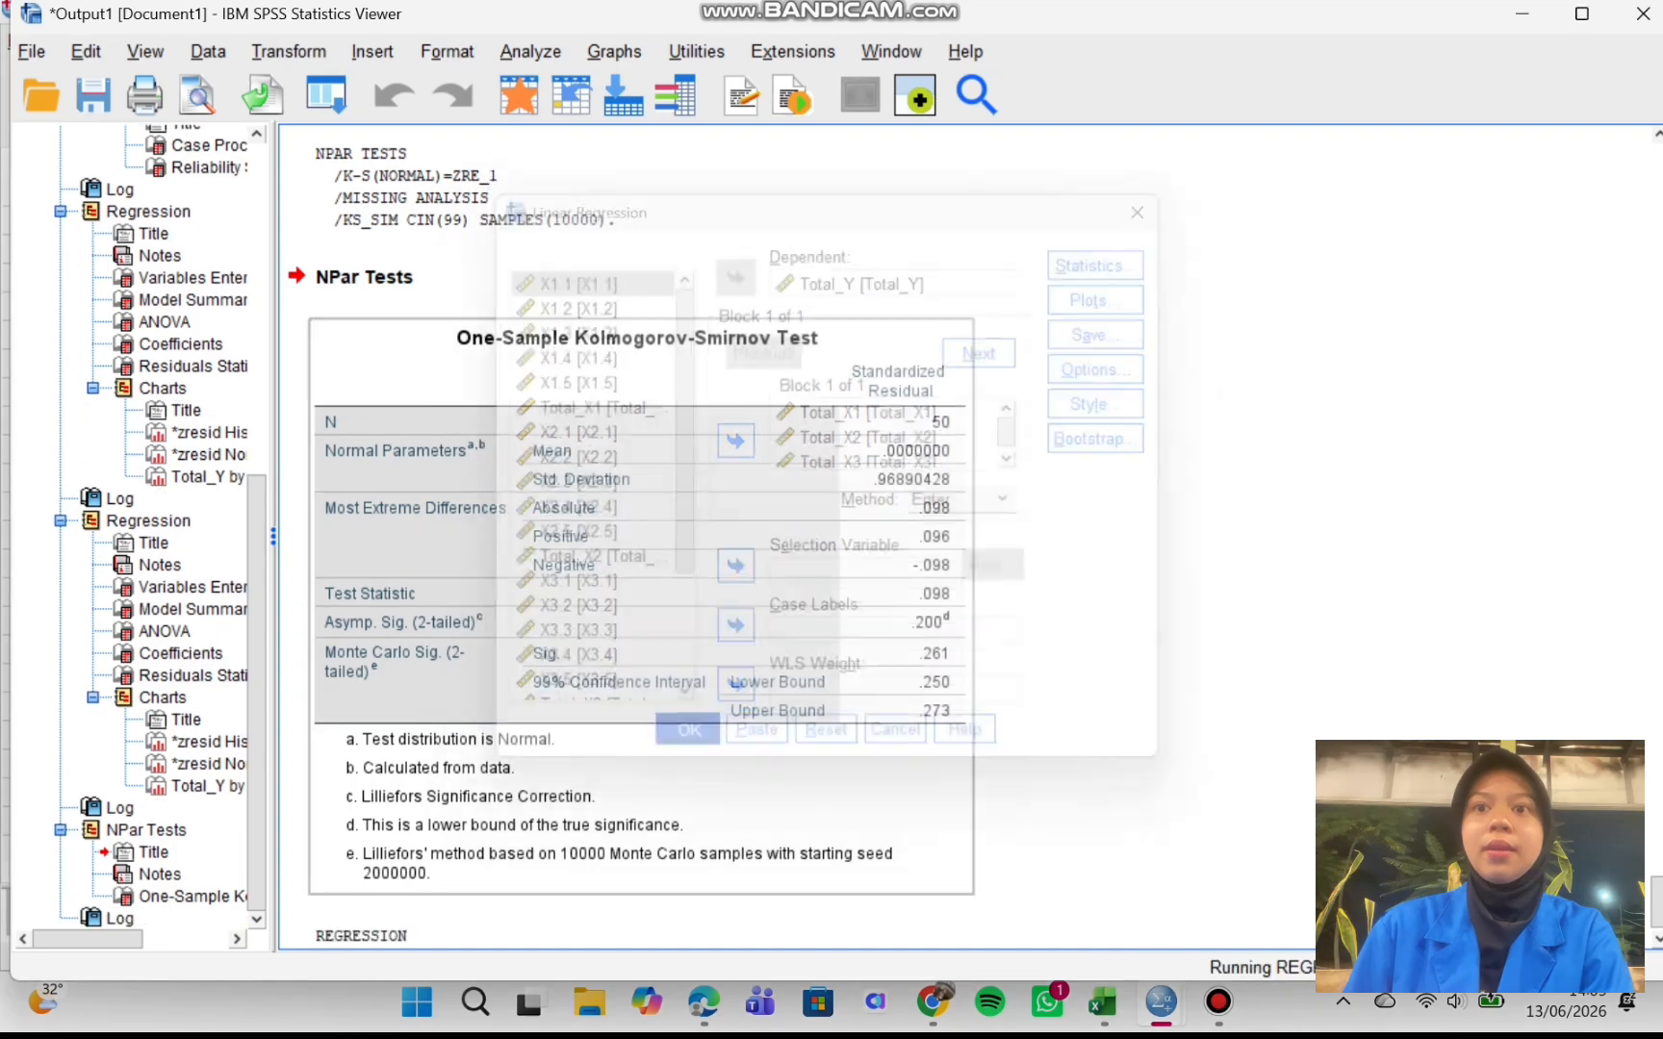
pyautogui.scroll(-5, 685, 743)
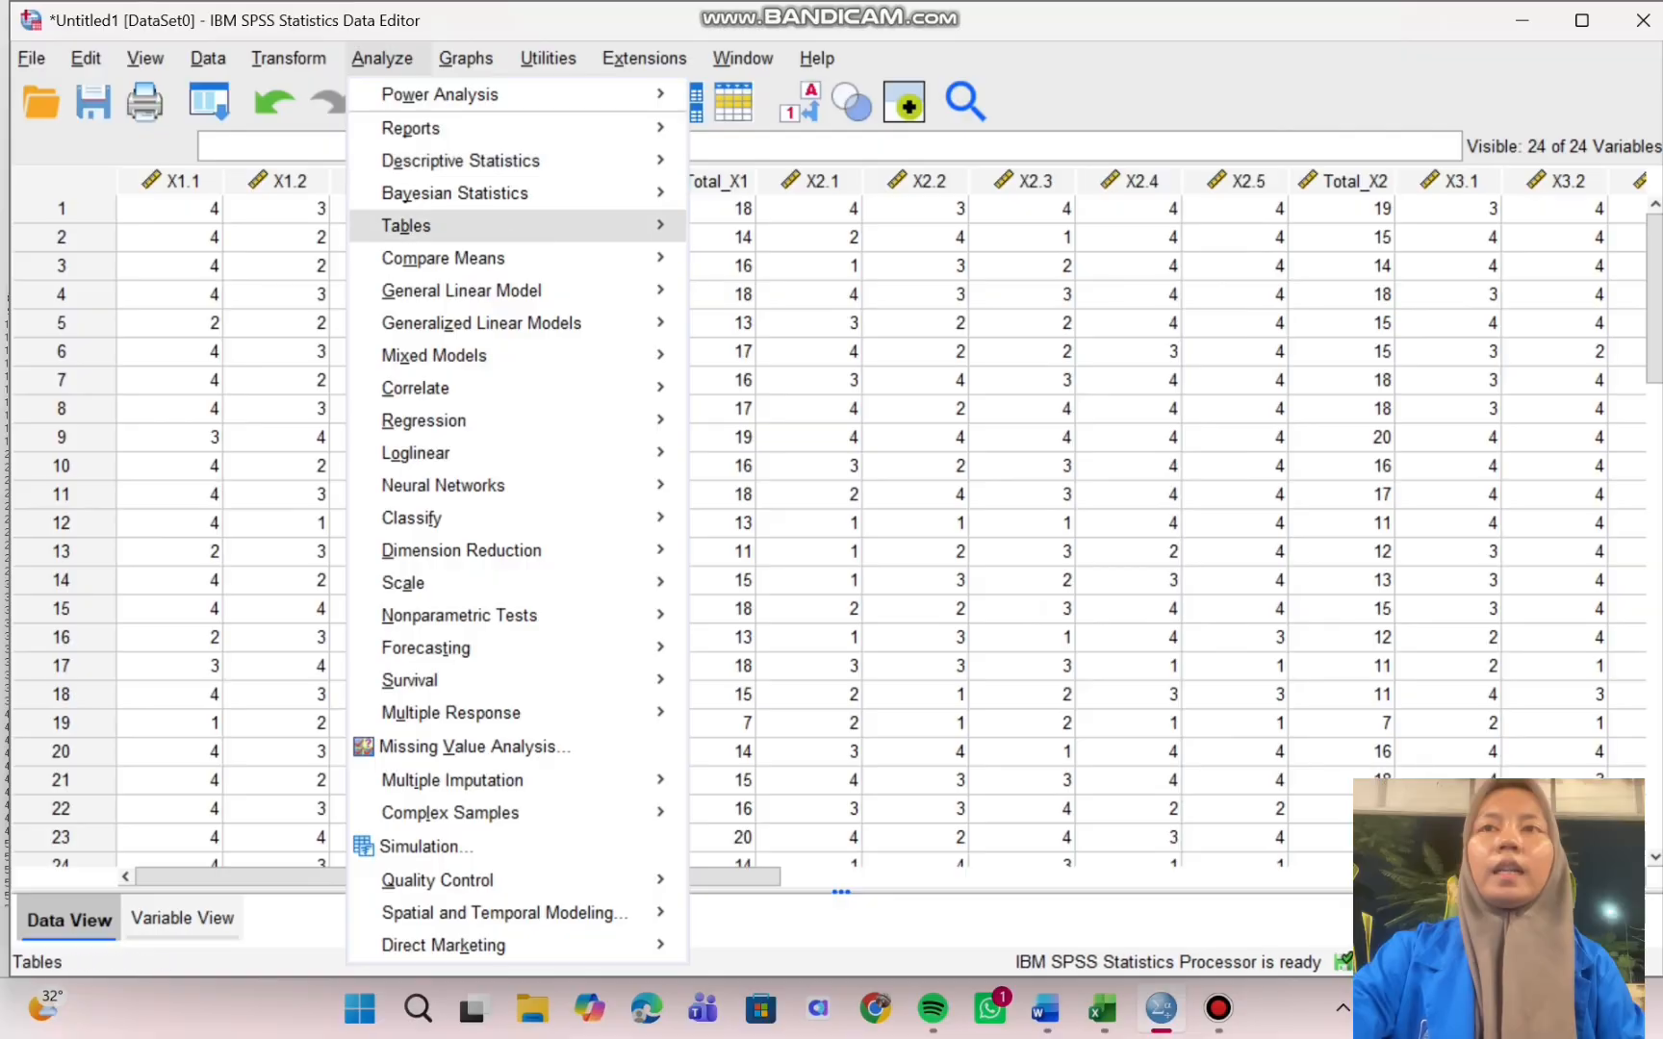
# Run a Linear Regression of Total_Y on Total_X1, Total_X2 and Total_X3 with a scatter plot of *SDRESID as Y and *ZPRED as X
pyautogui.moveTo(423, 421)
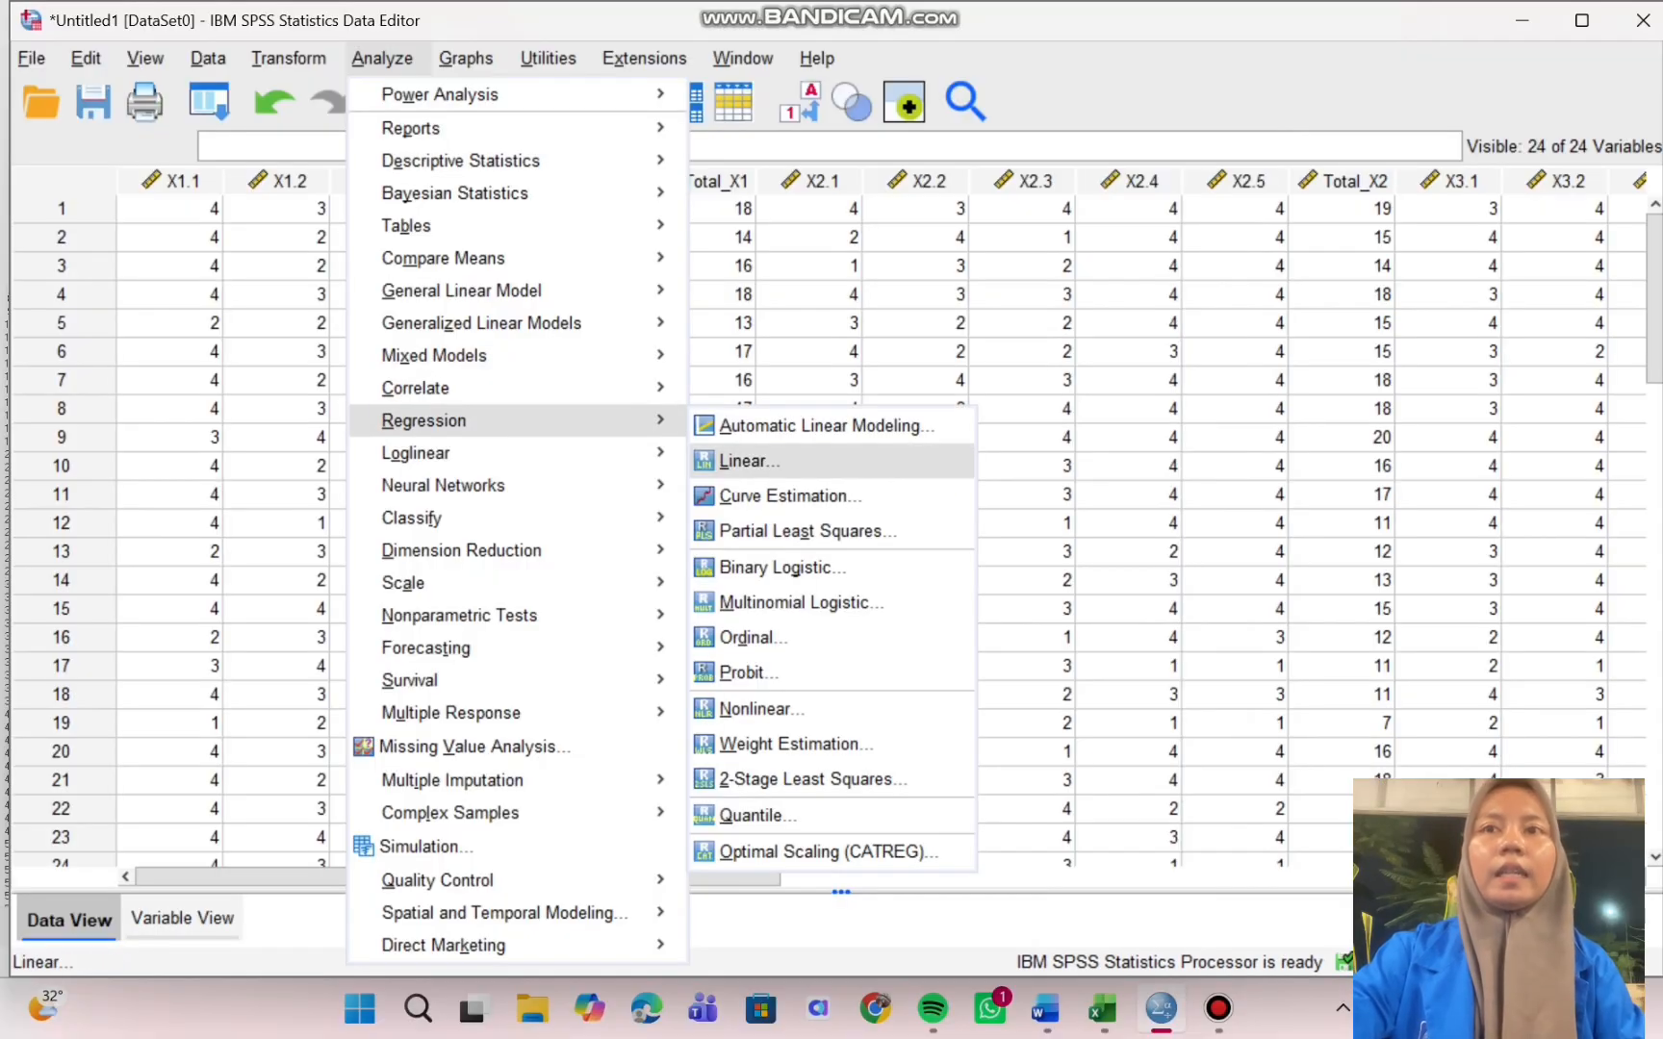
pyautogui.click(749, 461)
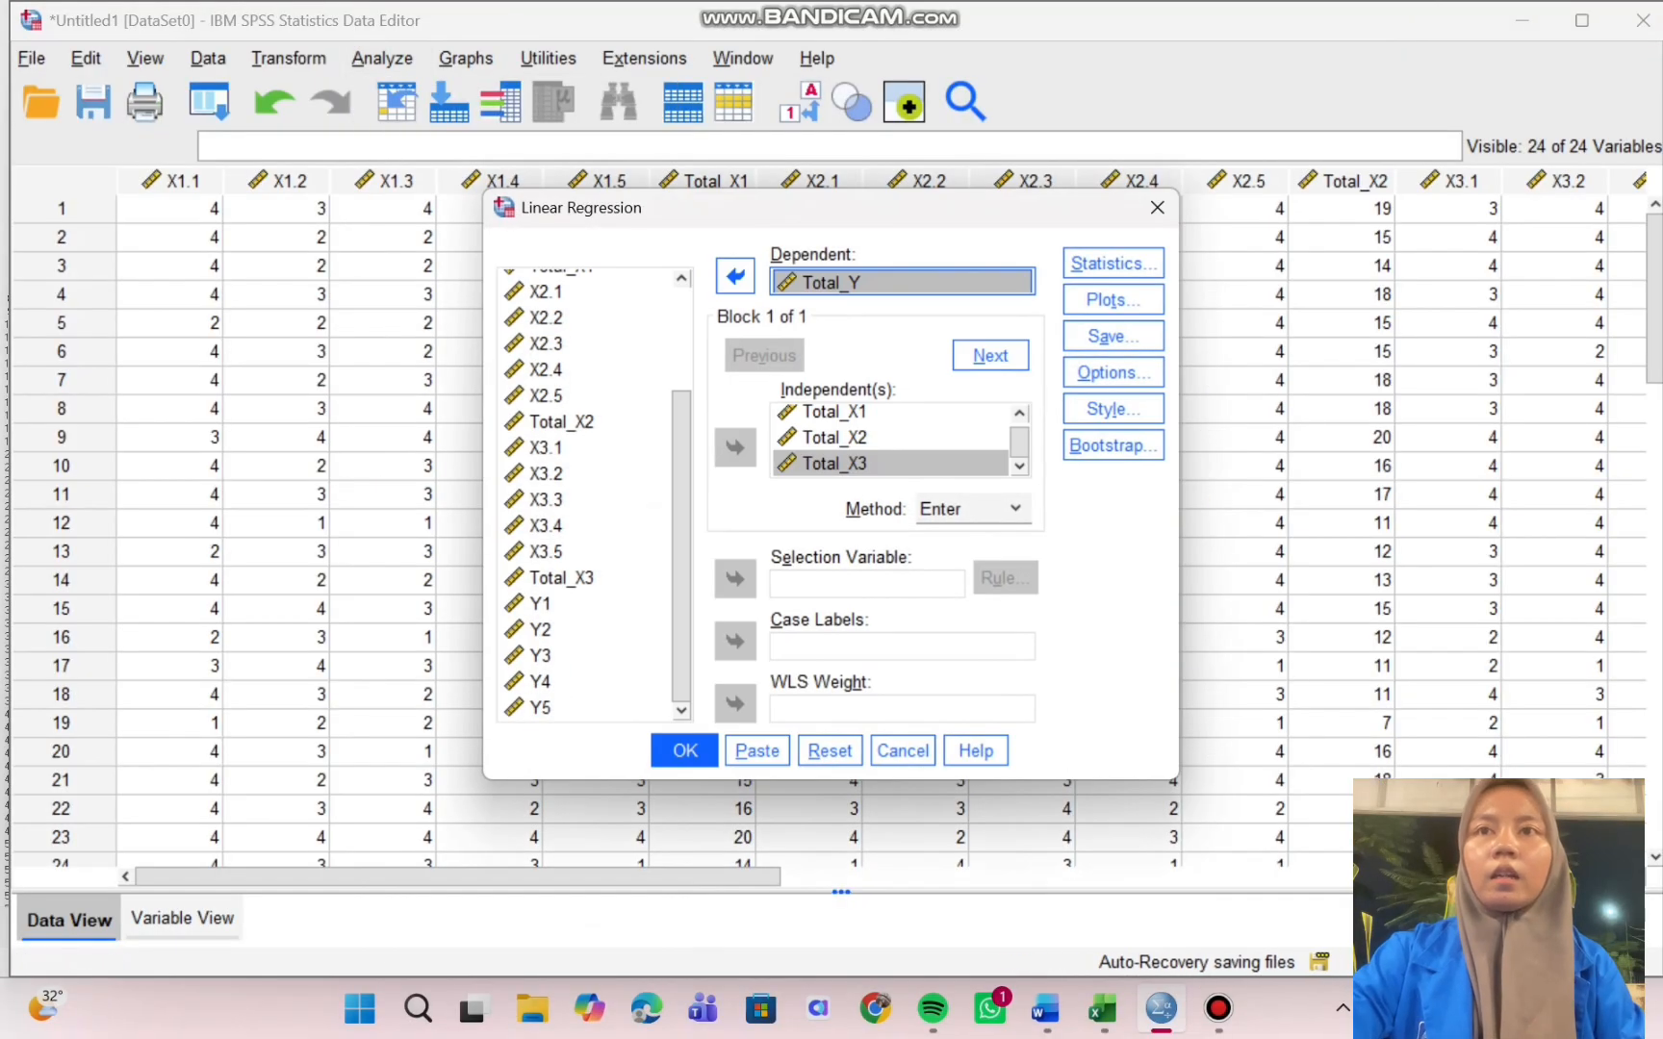
pyautogui.click(1114, 301)
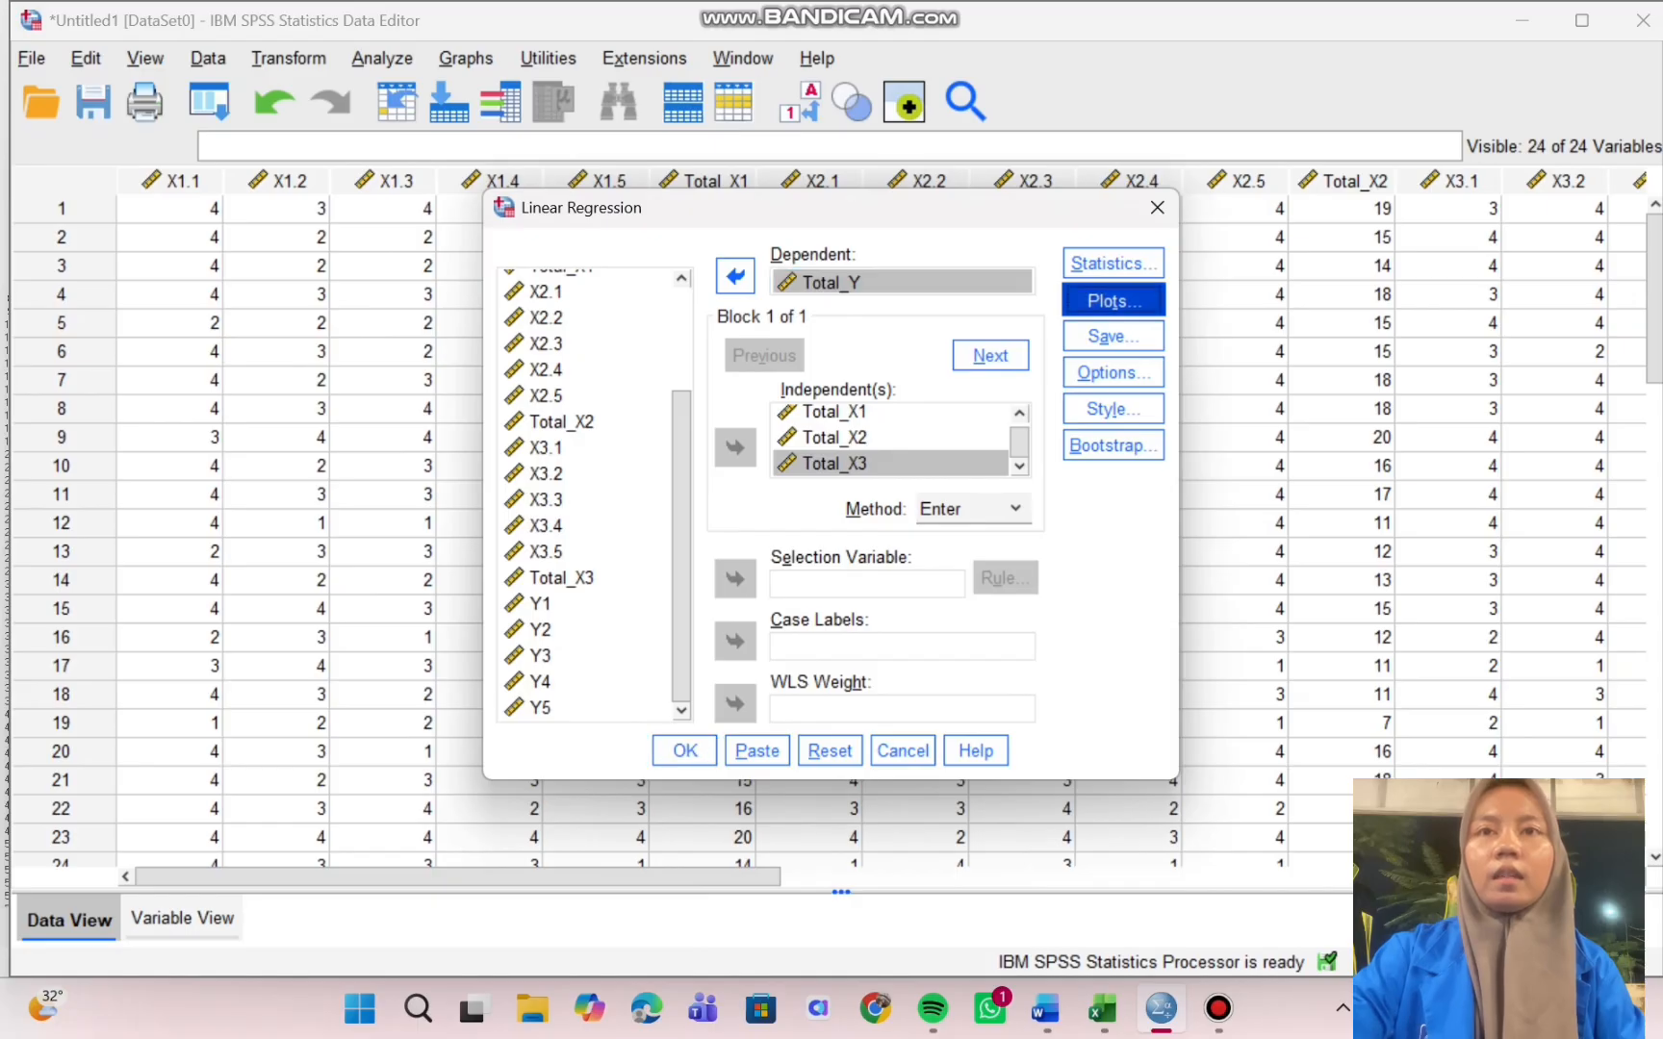
pyautogui.click(655, 478)
pyautogui.click(825, 436)
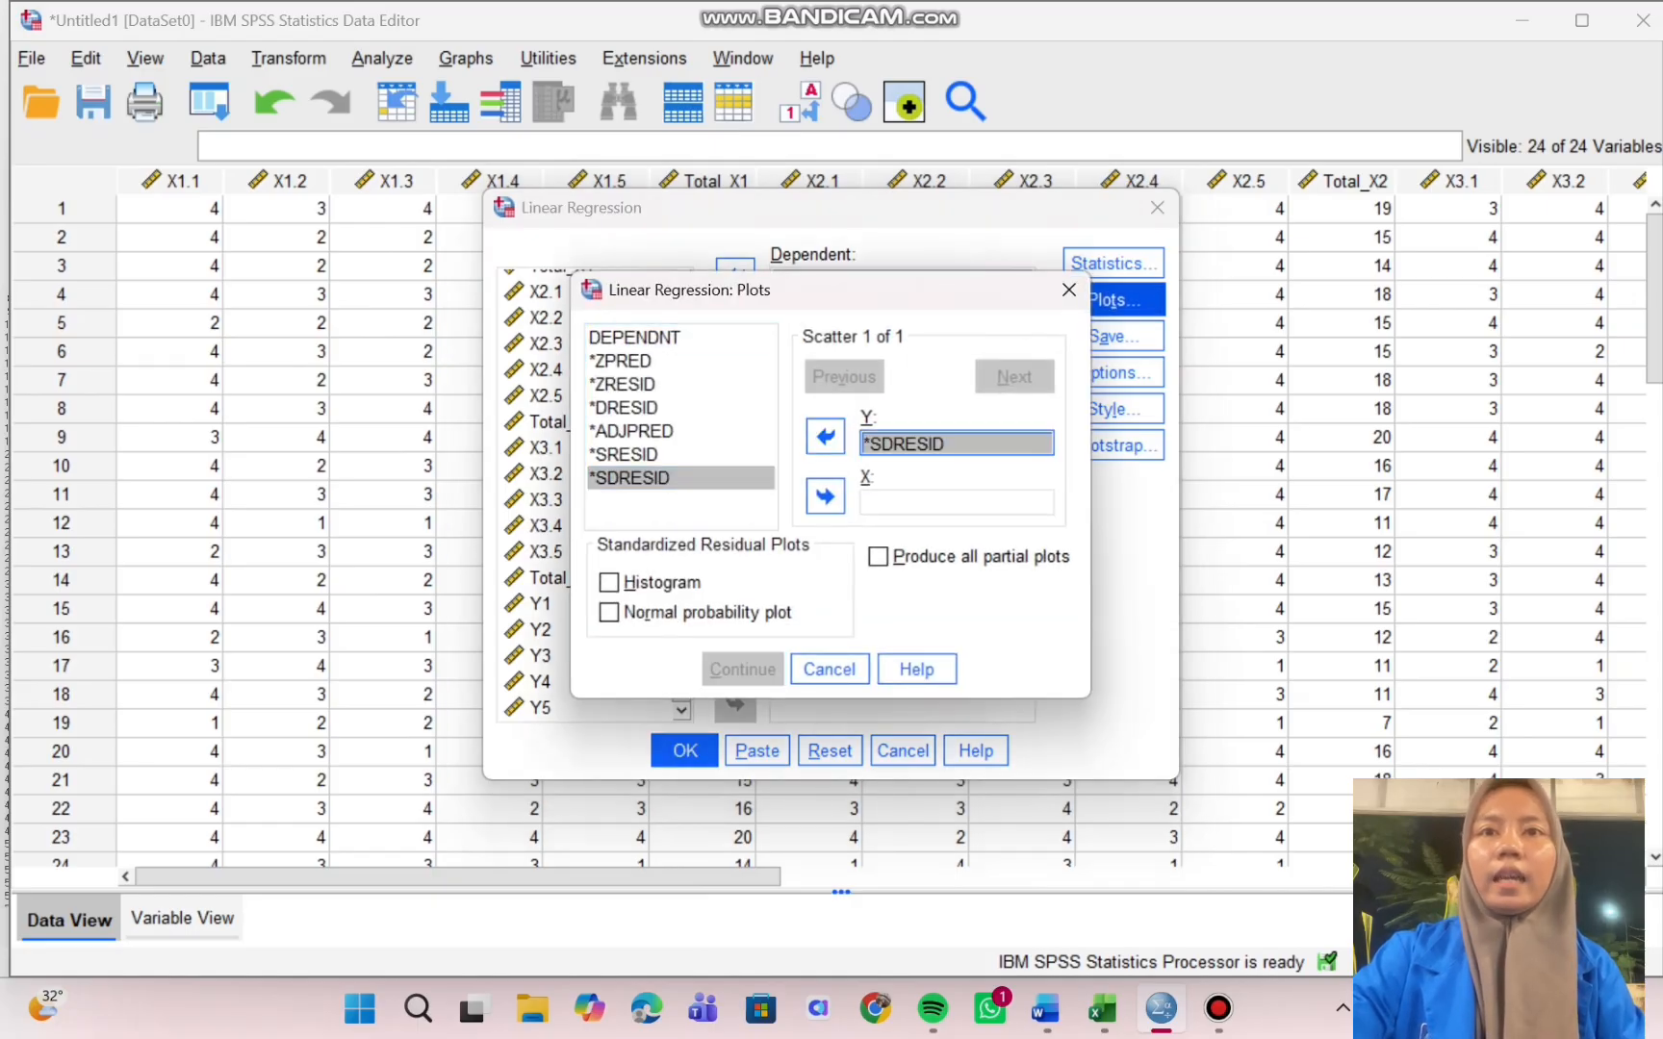
pyautogui.click(621, 361)
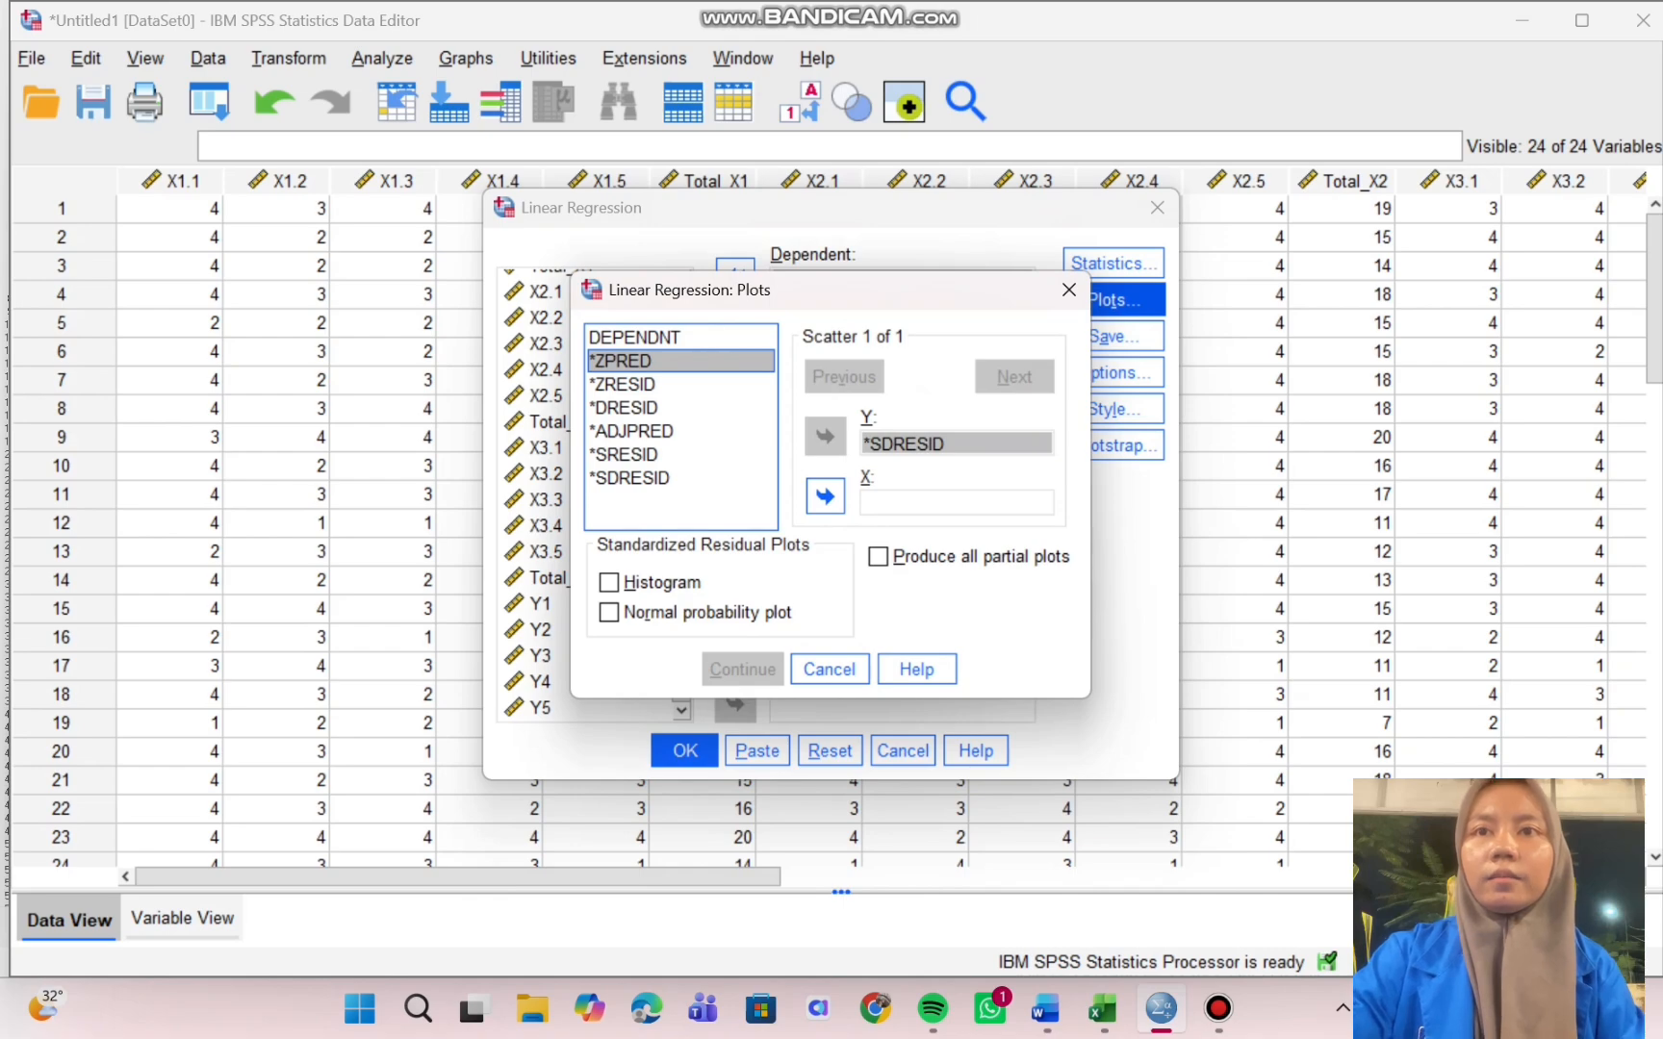
pyautogui.click(825, 496)
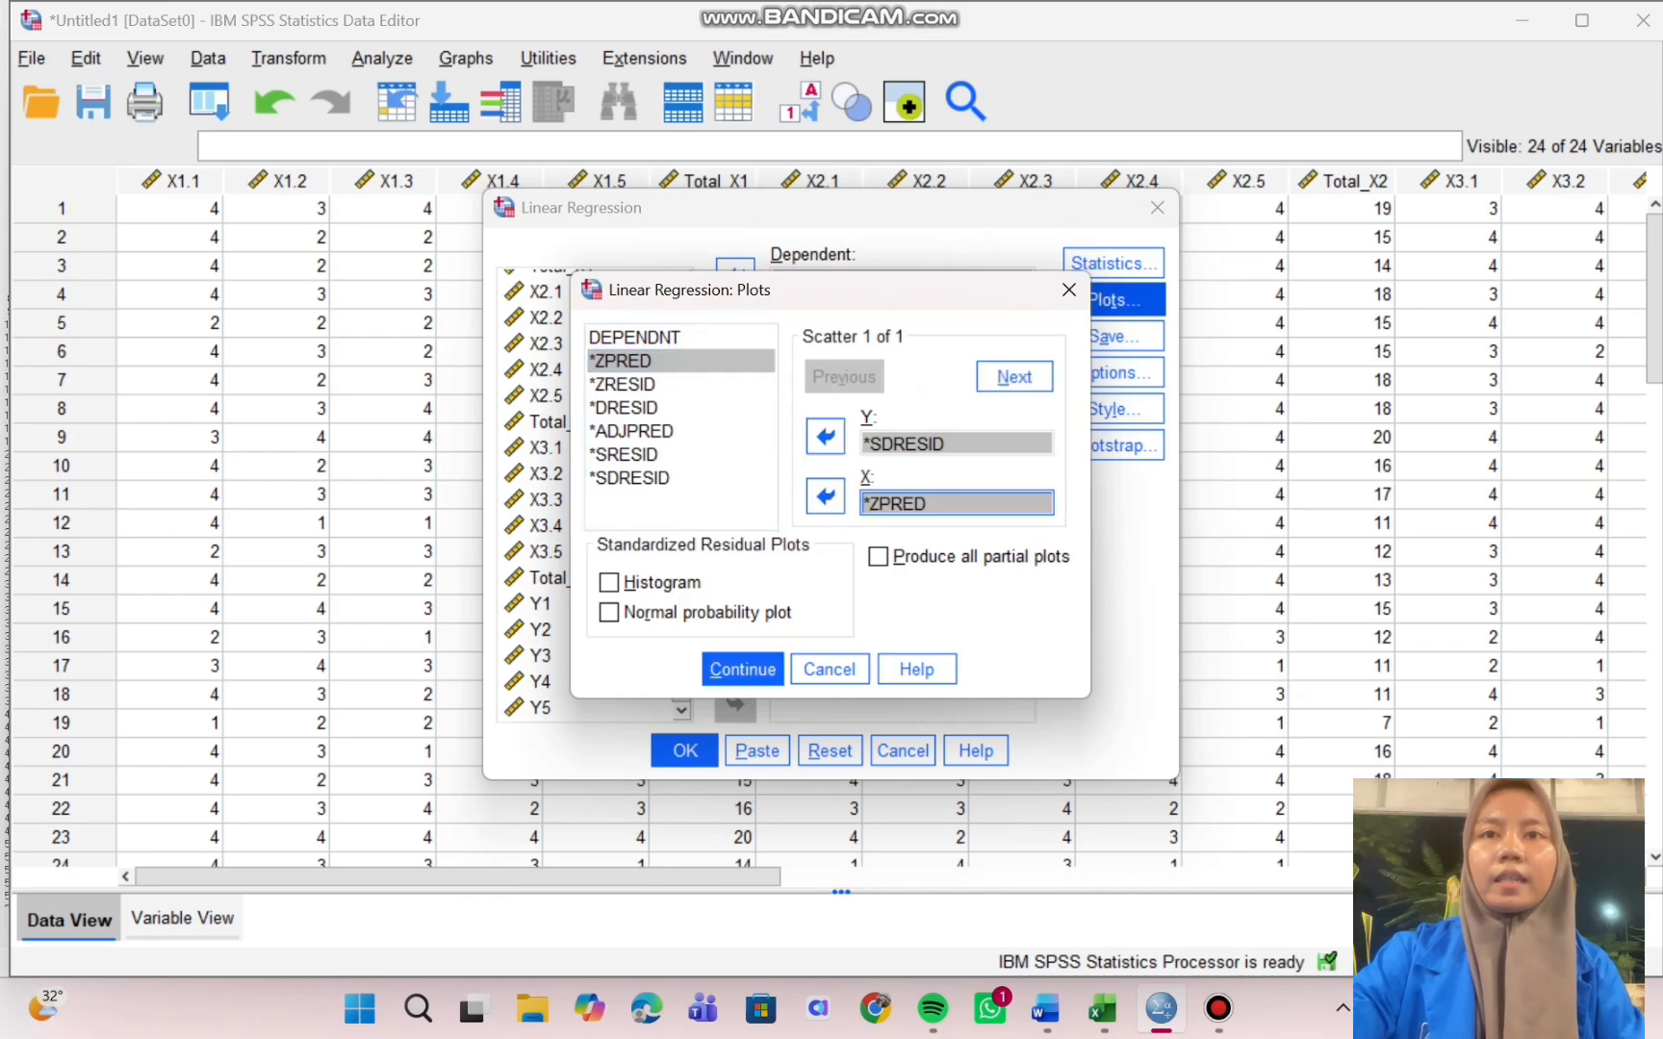
pyautogui.click(742, 669)
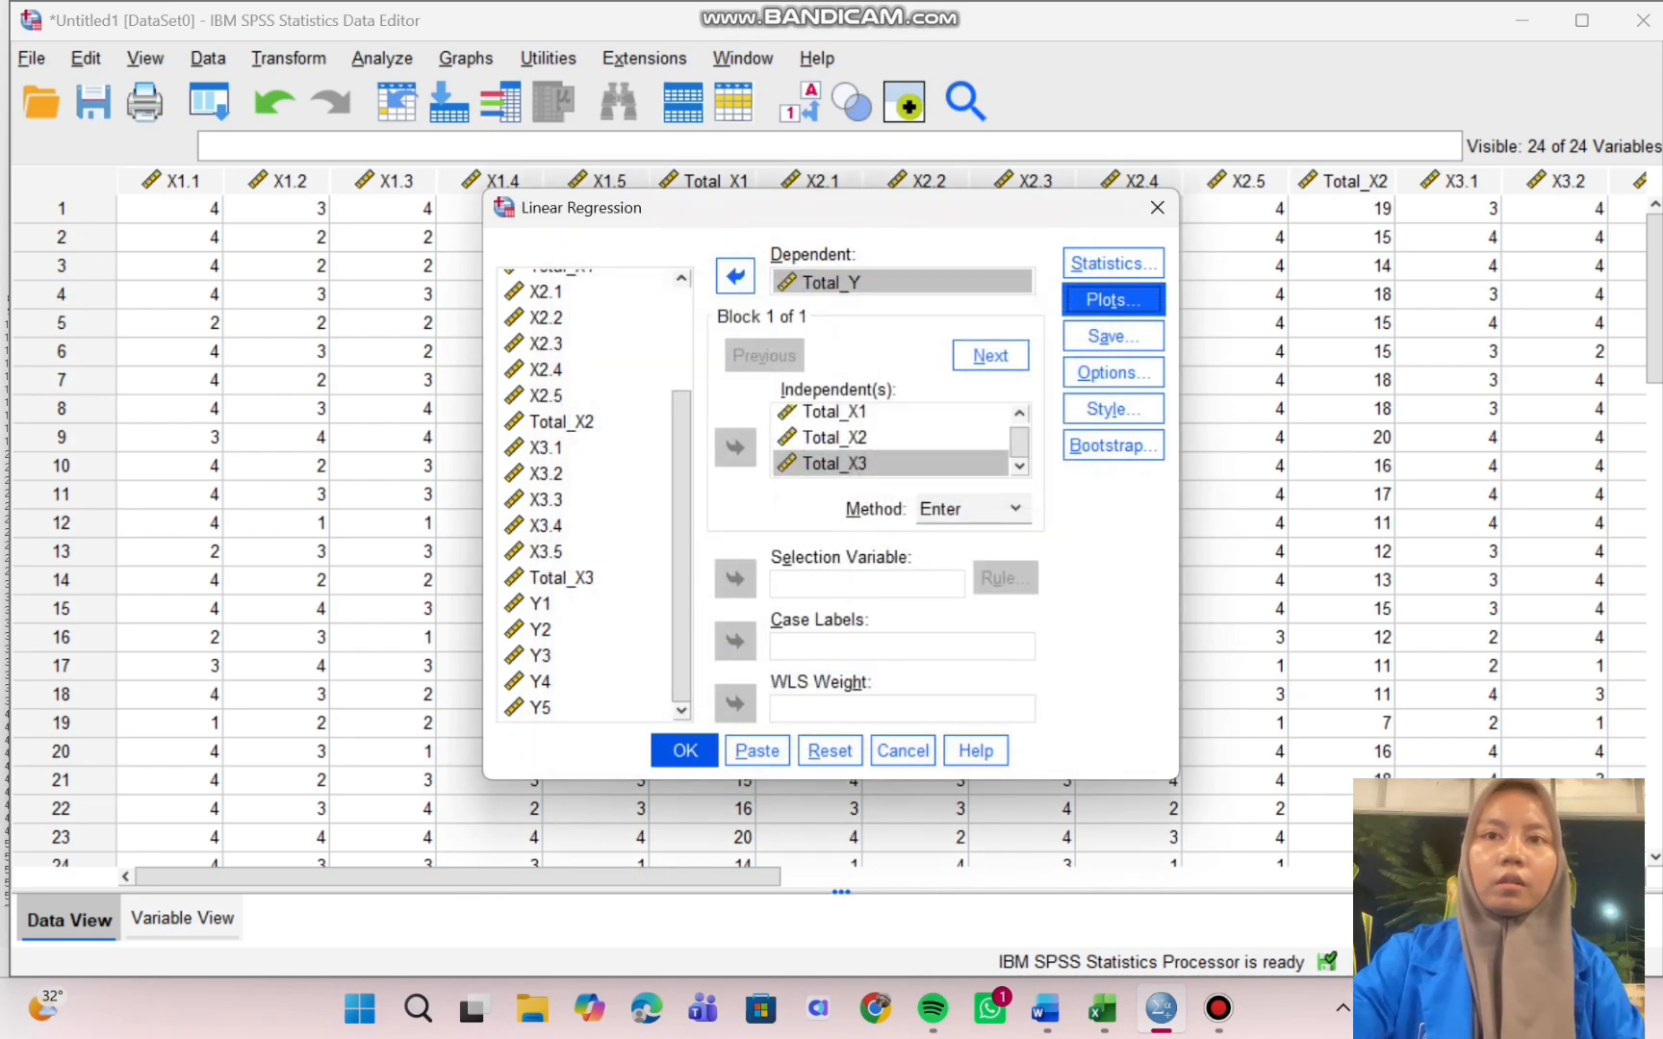
pyautogui.click(685, 751)
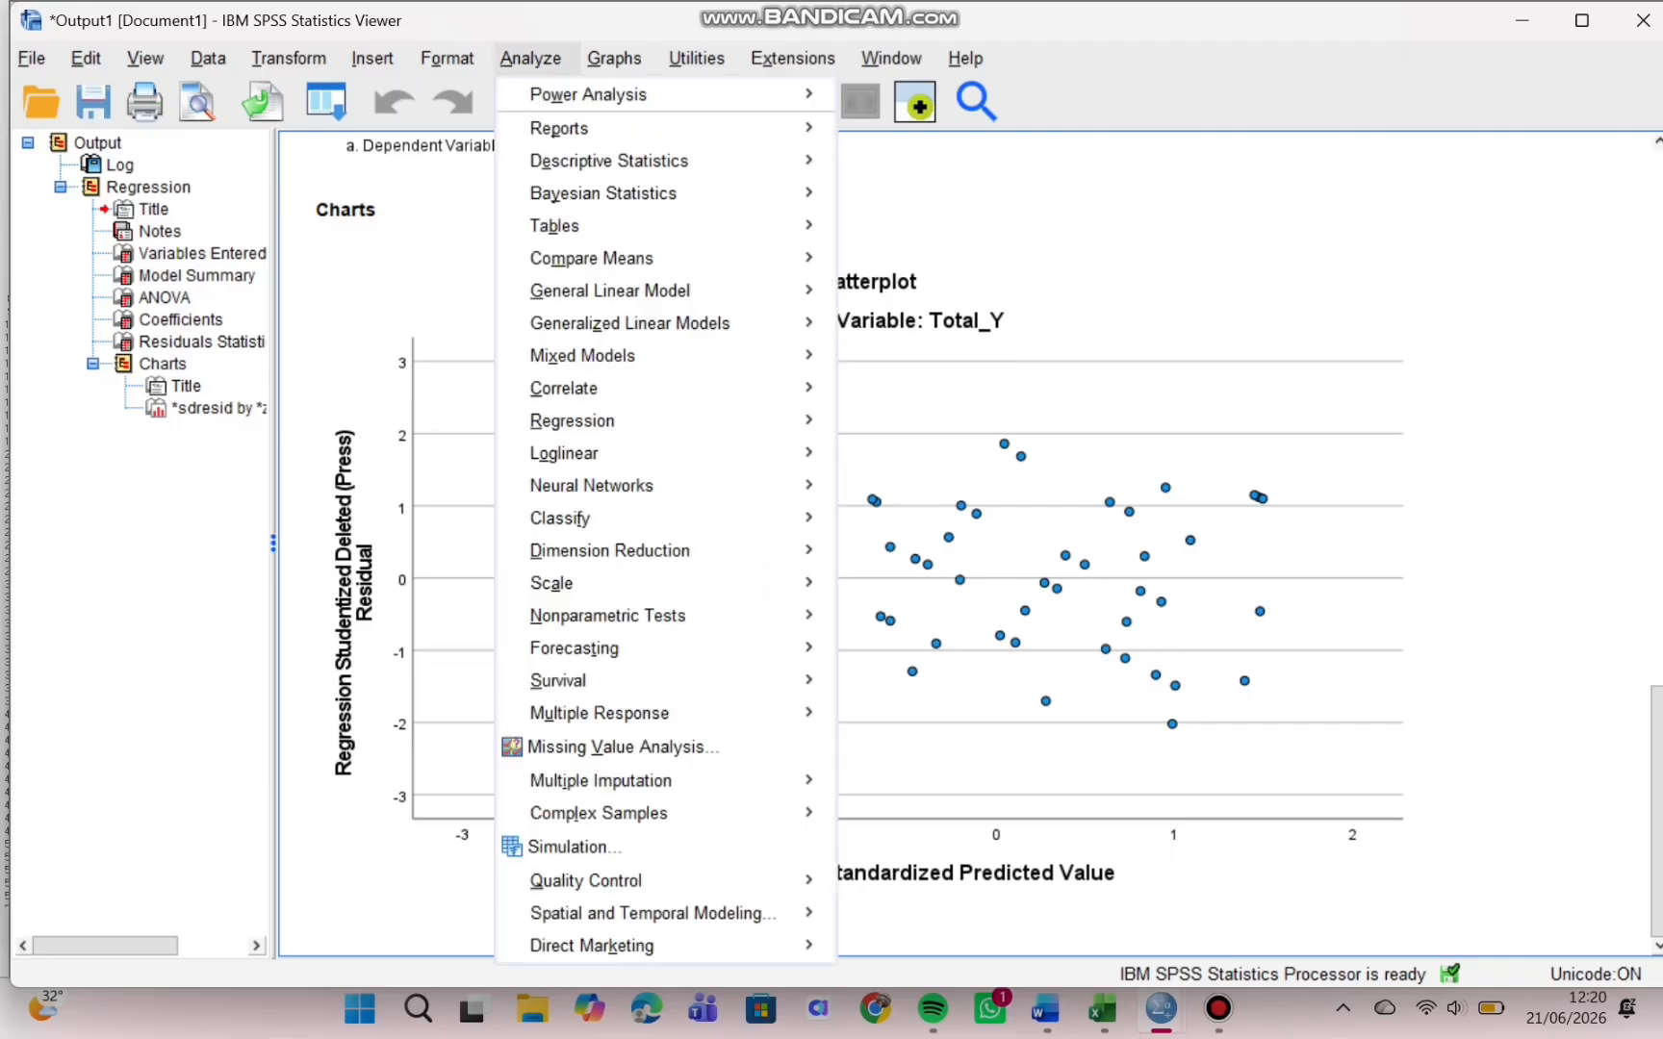
# Rerun the Linear Regression of Total_Y on Total_X1, Total_X2 and Total_X3, saving the unstandardized residuals as a new variable
pyautogui.moveTo(664, 421)
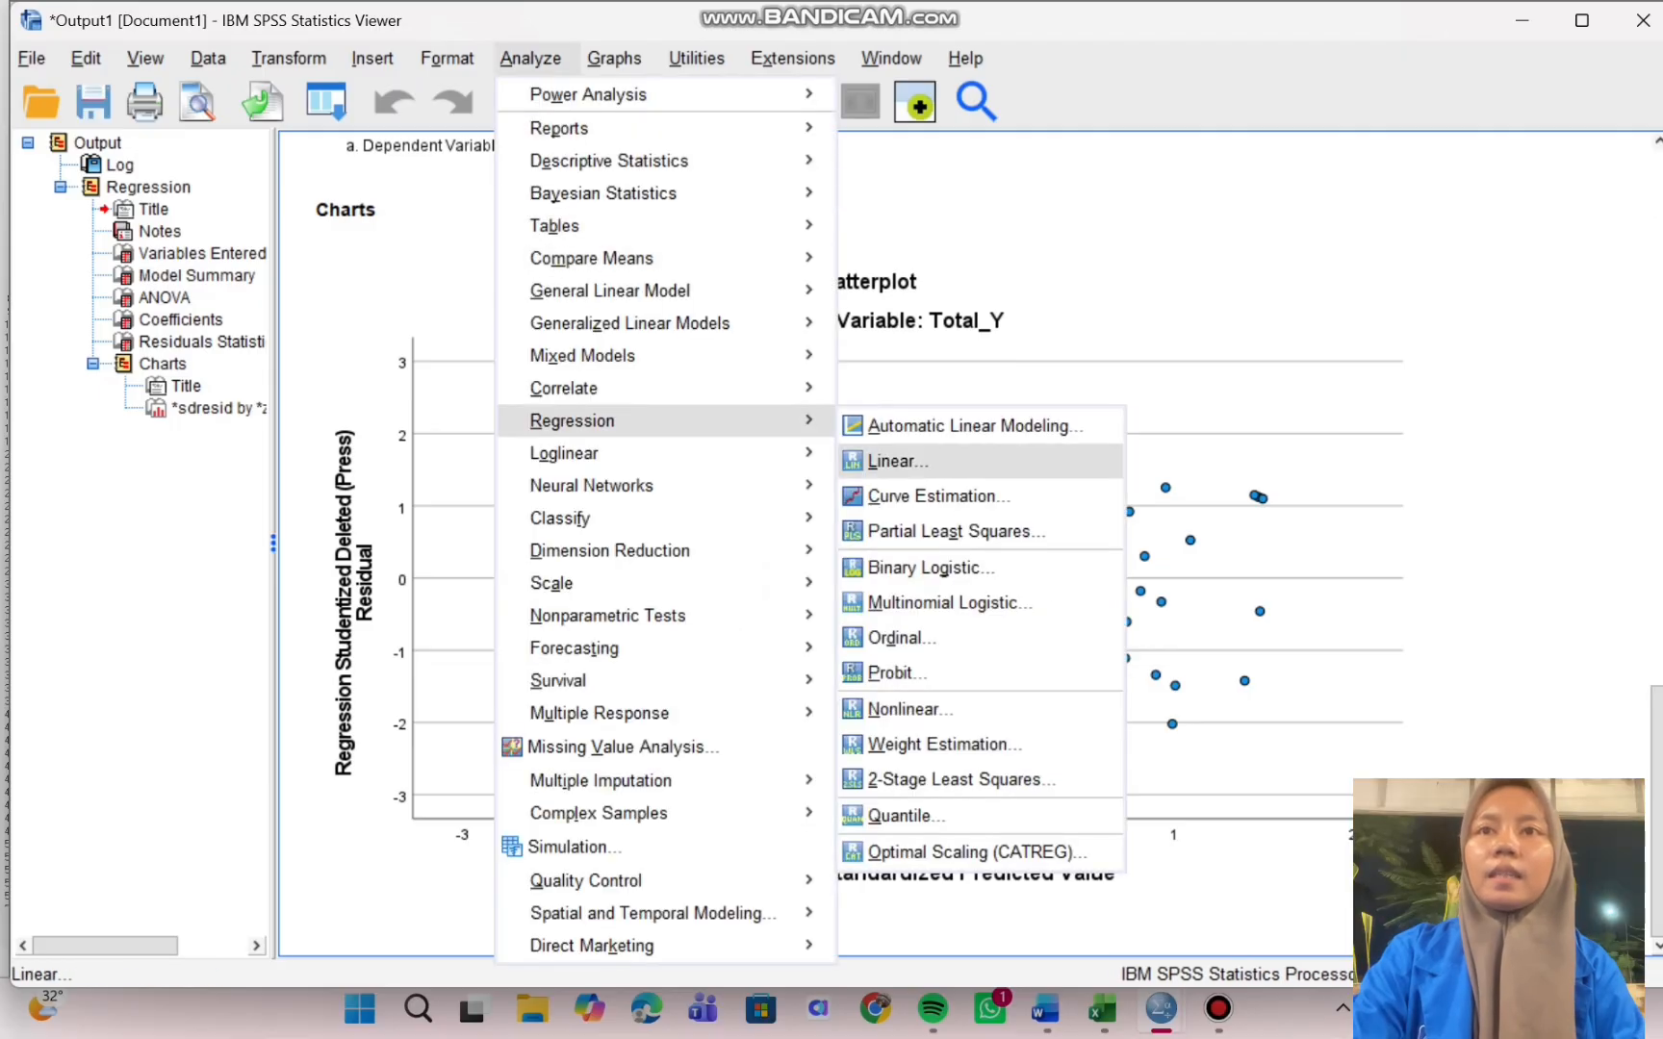
pyautogui.click(897, 461)
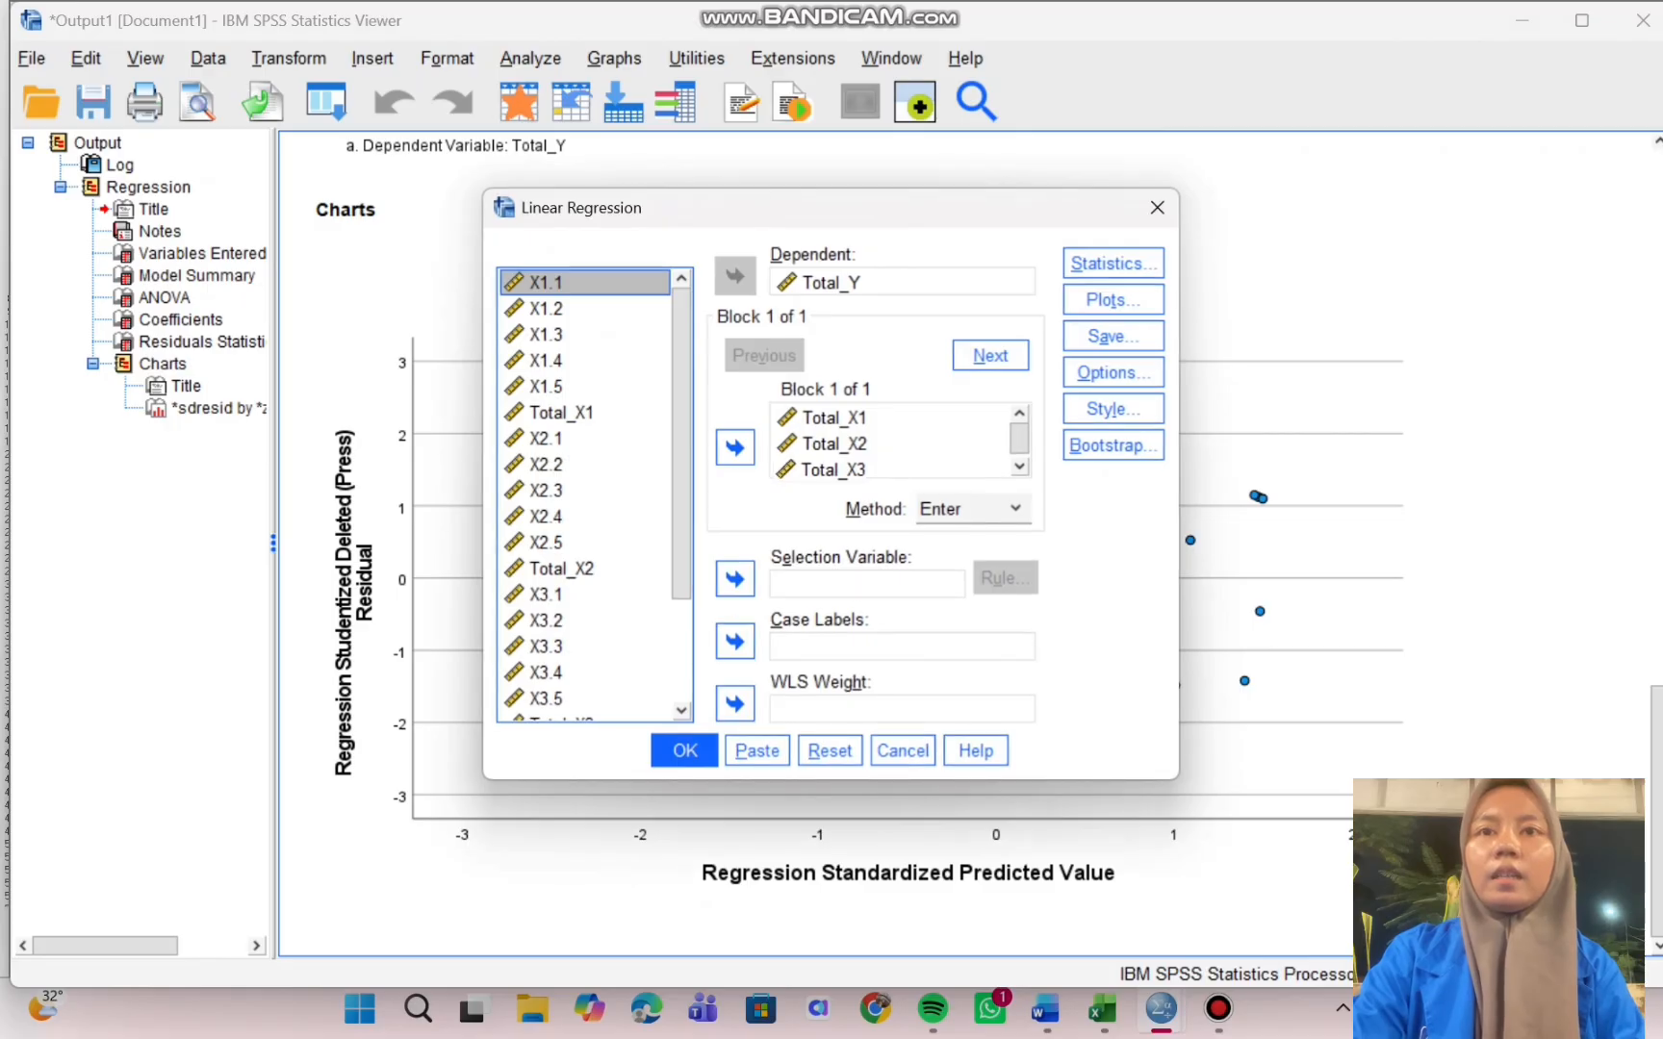
pyautogui.click(1113, 336)
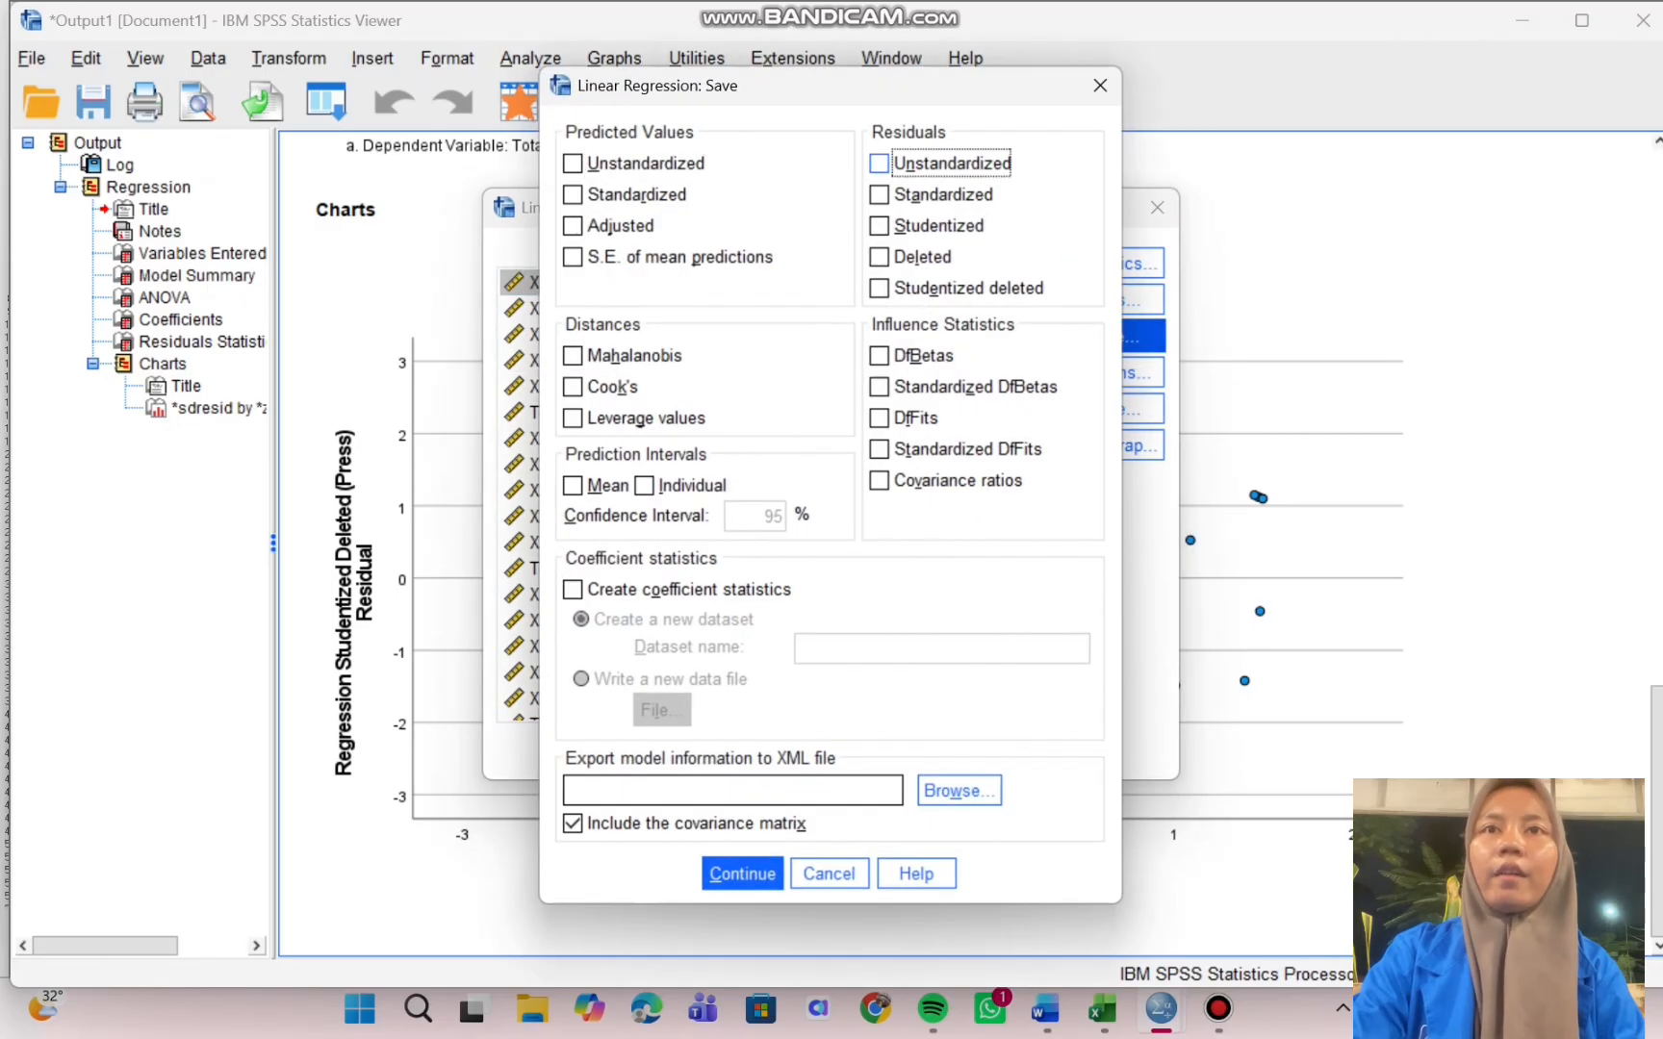
pyautogui.click(879, 163)
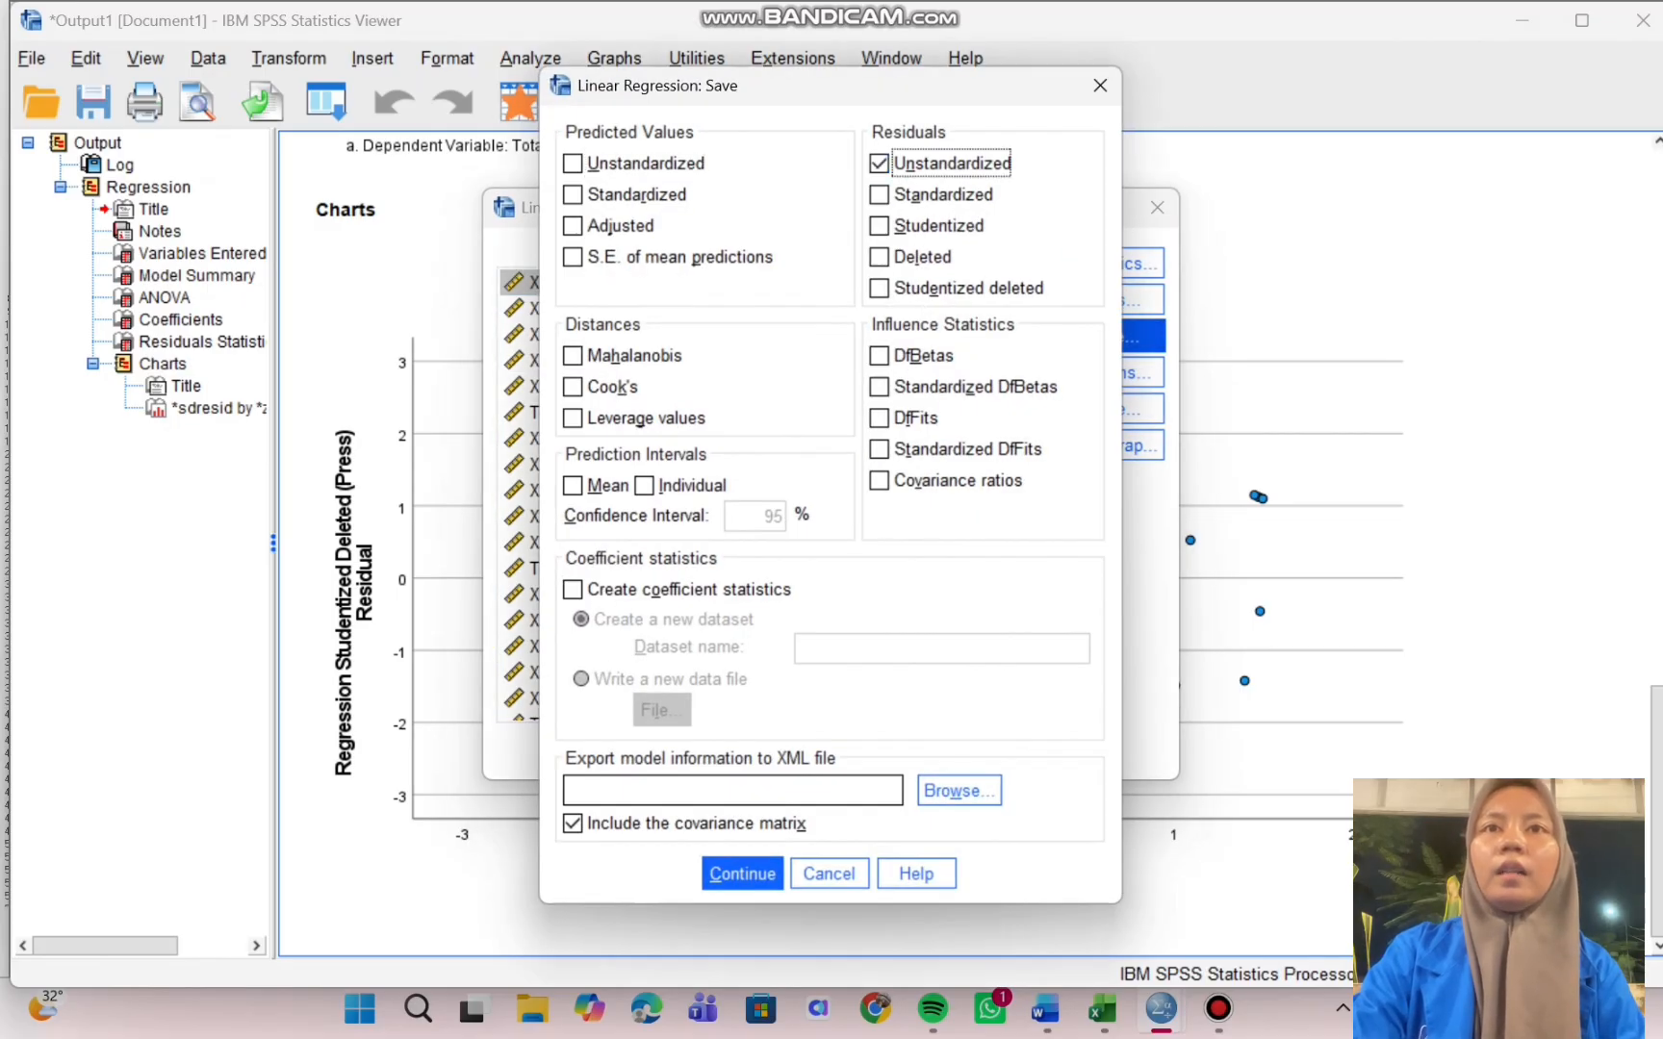
pyautogui.click(743, 874)
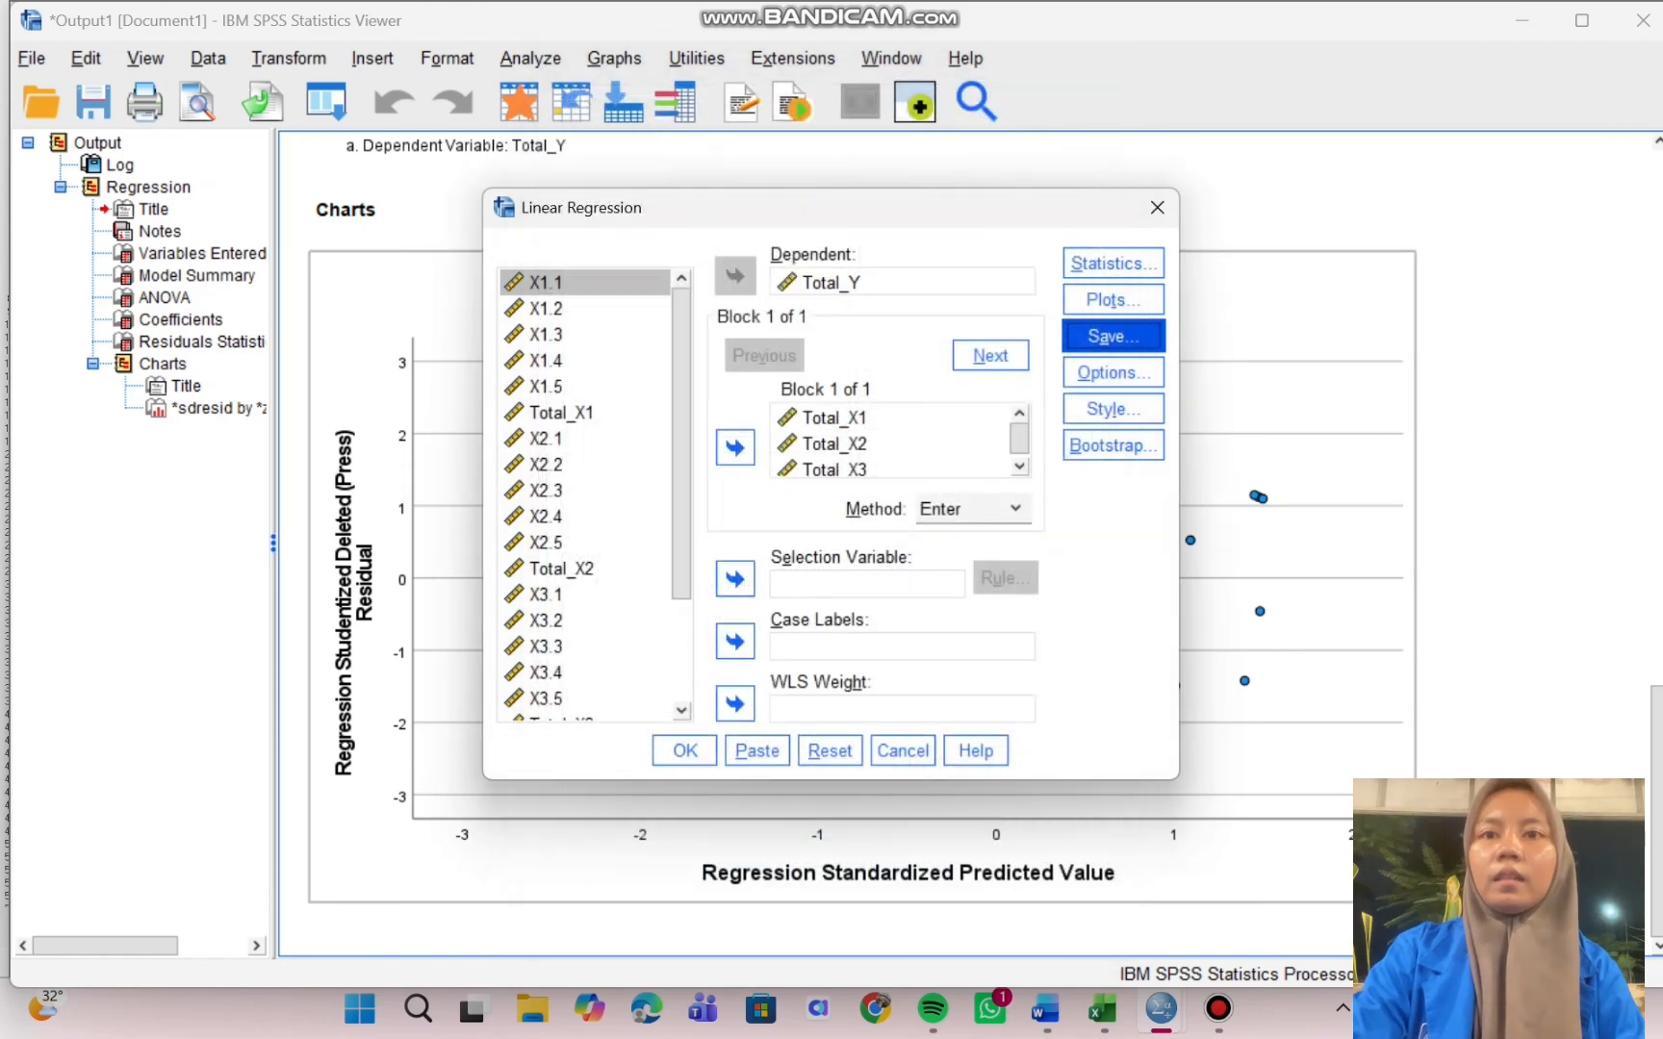
pyautogui.press('Return')
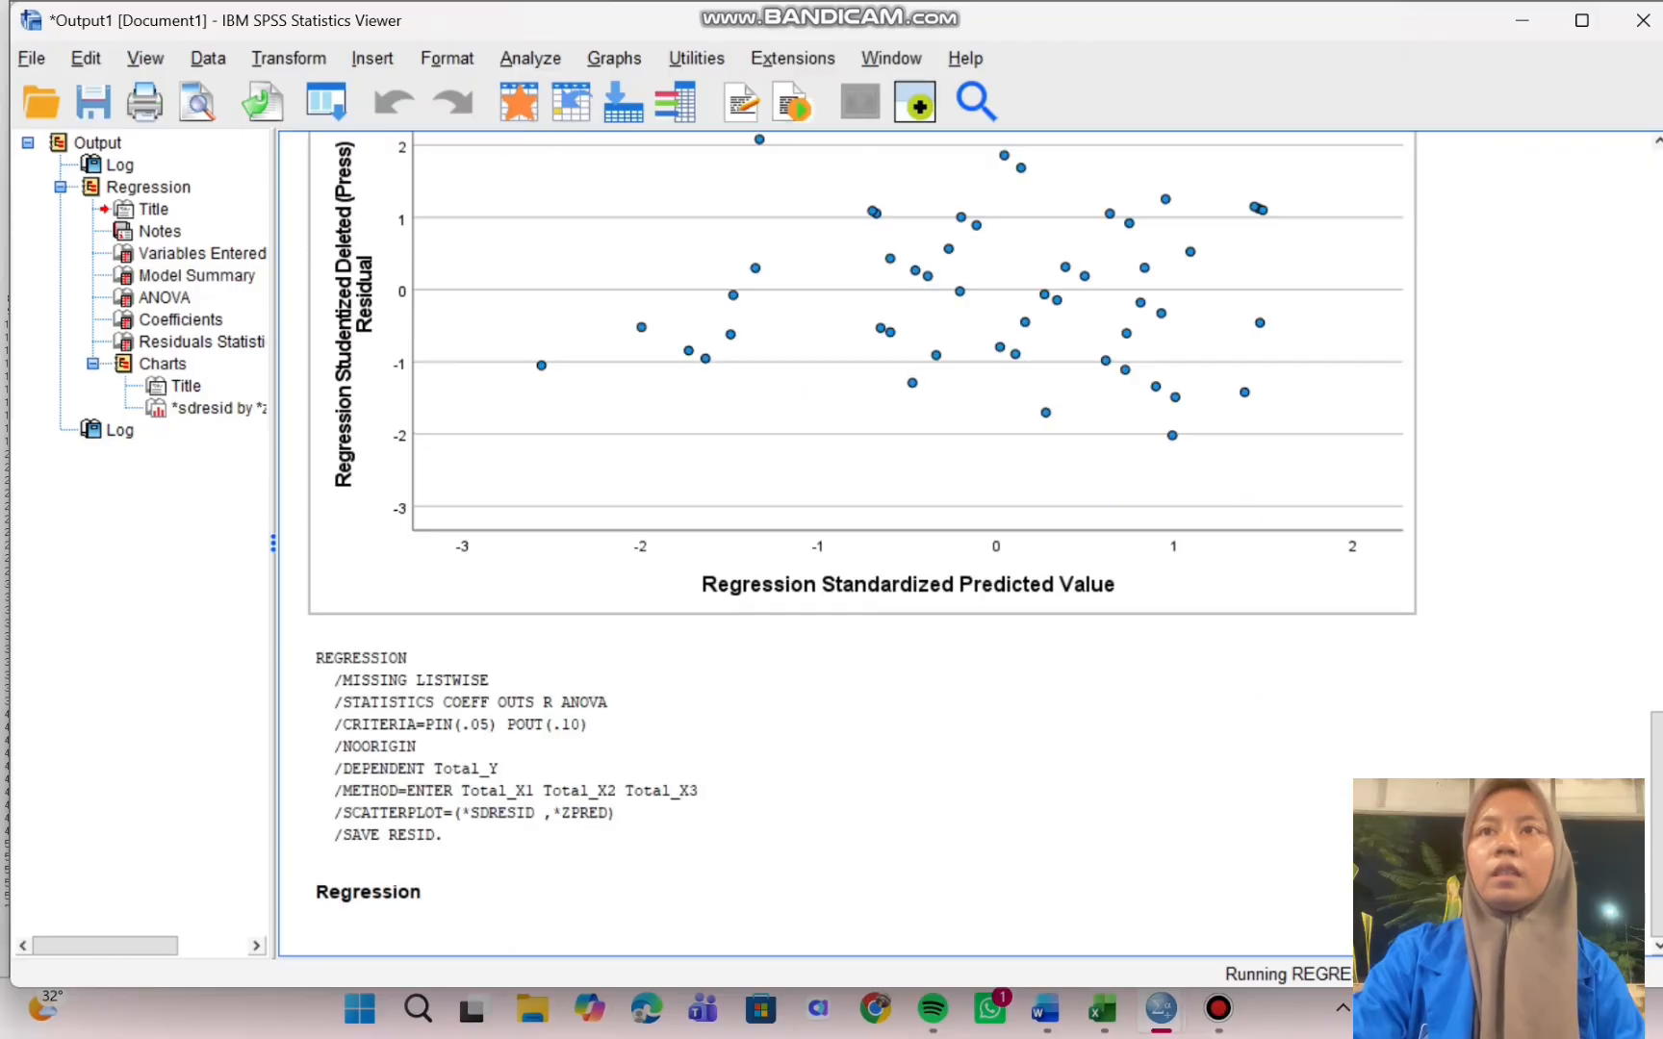
# Compute a new variable ABRESID as the absolute value of the unstandardized residual, using the expression ABS(RES_1)
pyautogui.click(289, 59)
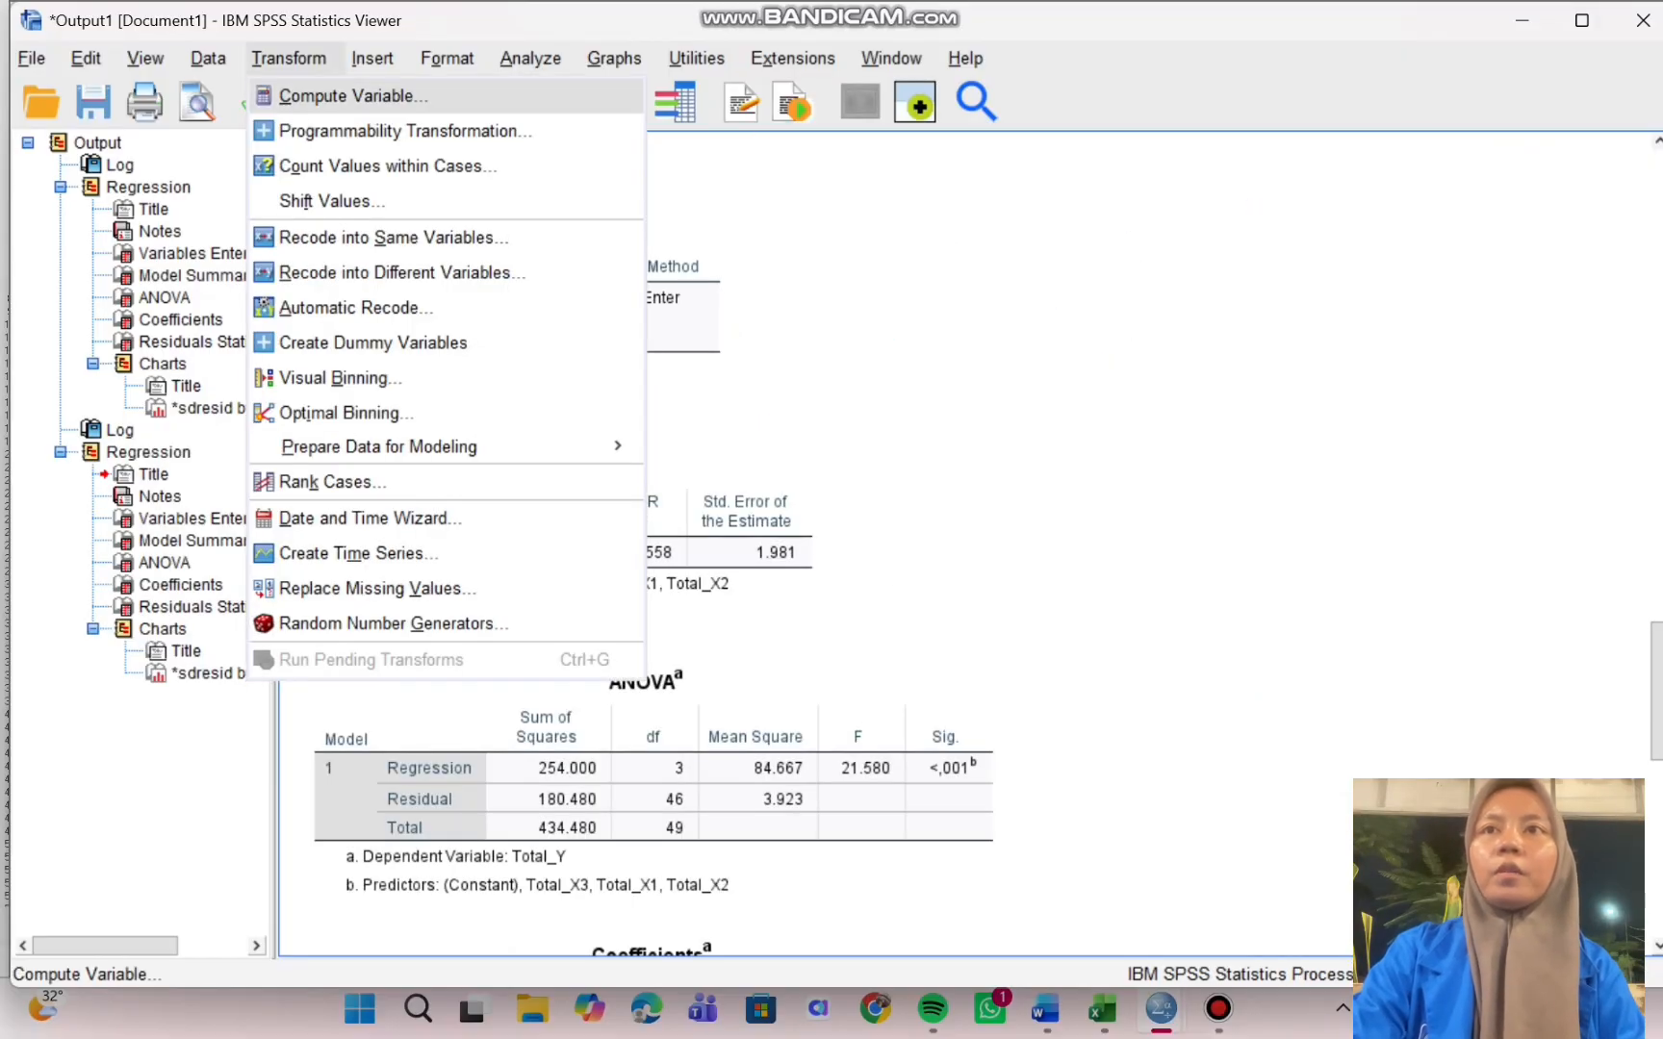
pyautogui.click(353, 96)
pyautogui.write('A')
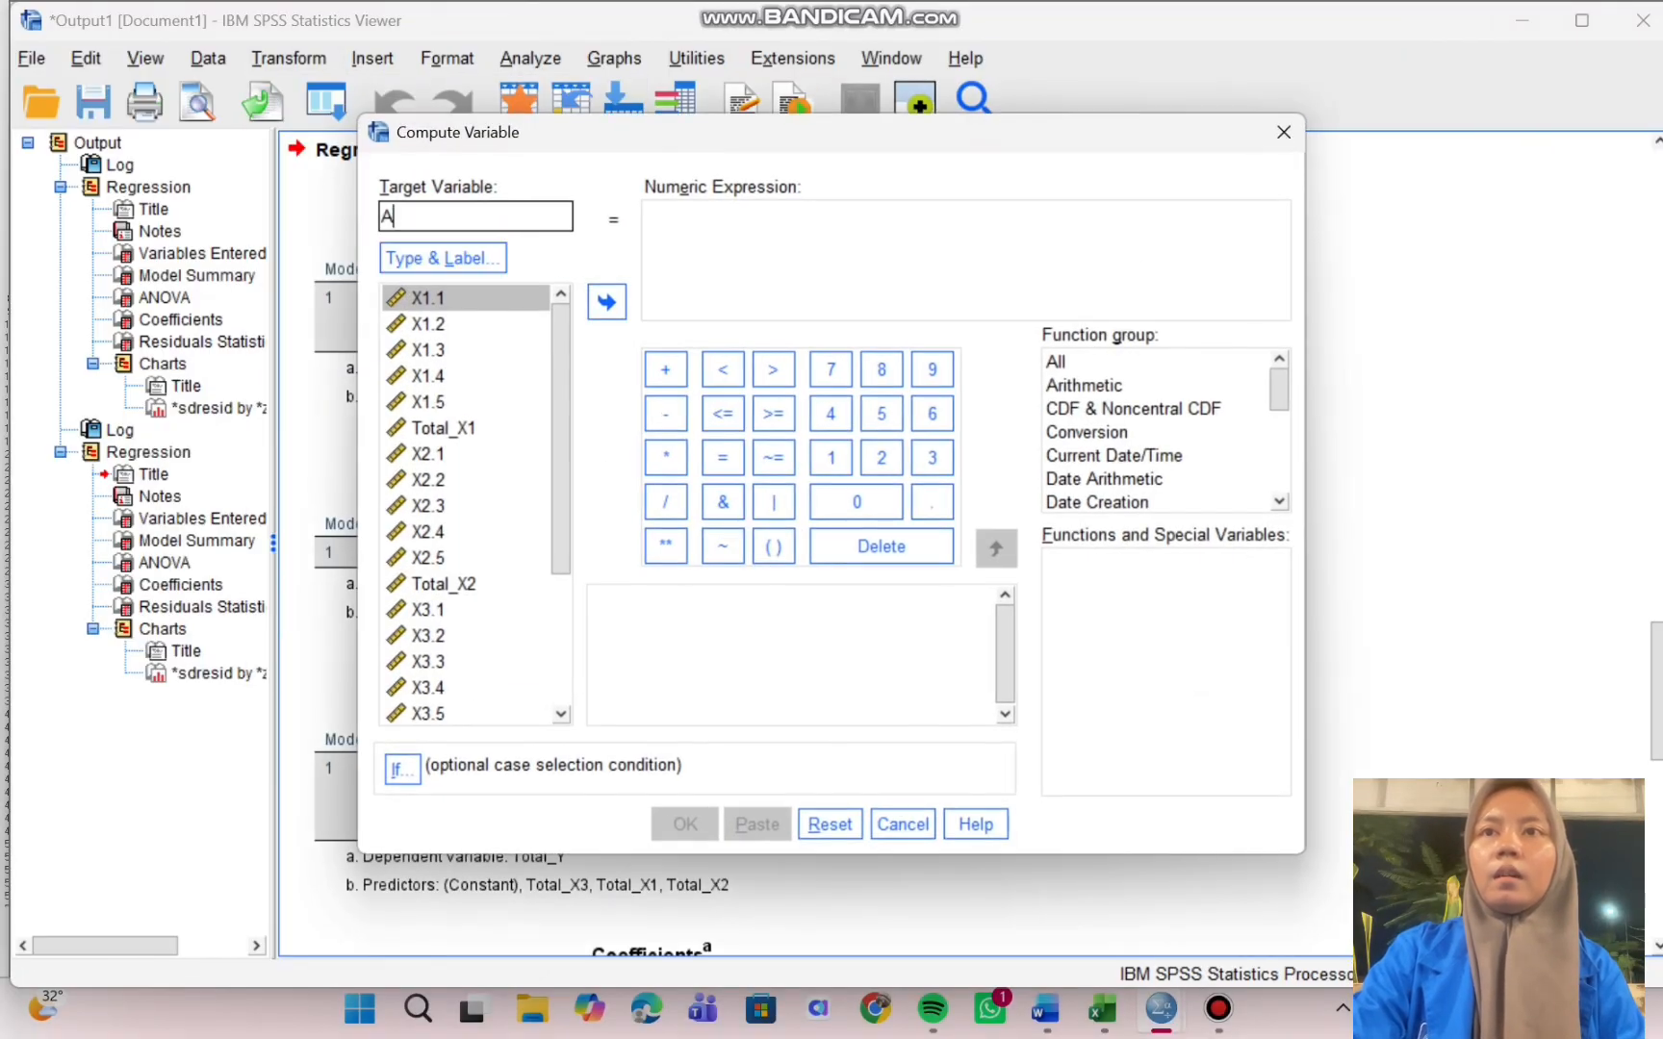
pyautogui.write('BRESID')
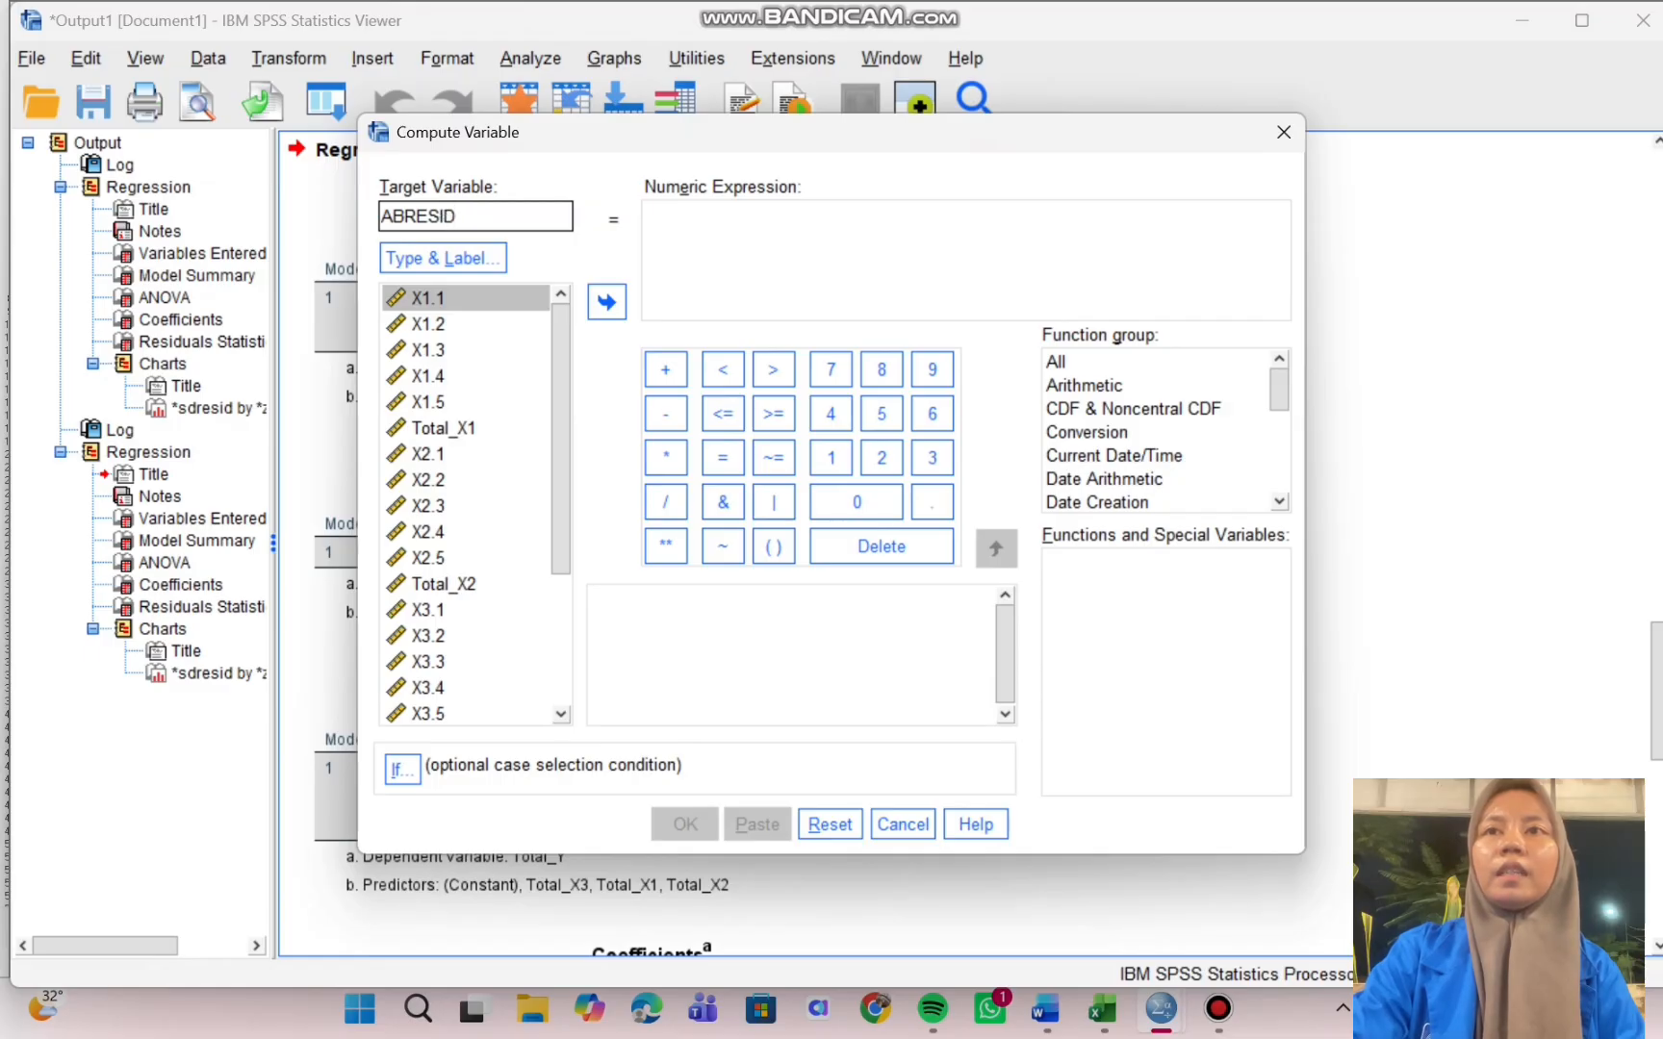
pyautogui.press('Tab')
pyautogui.write('AB')
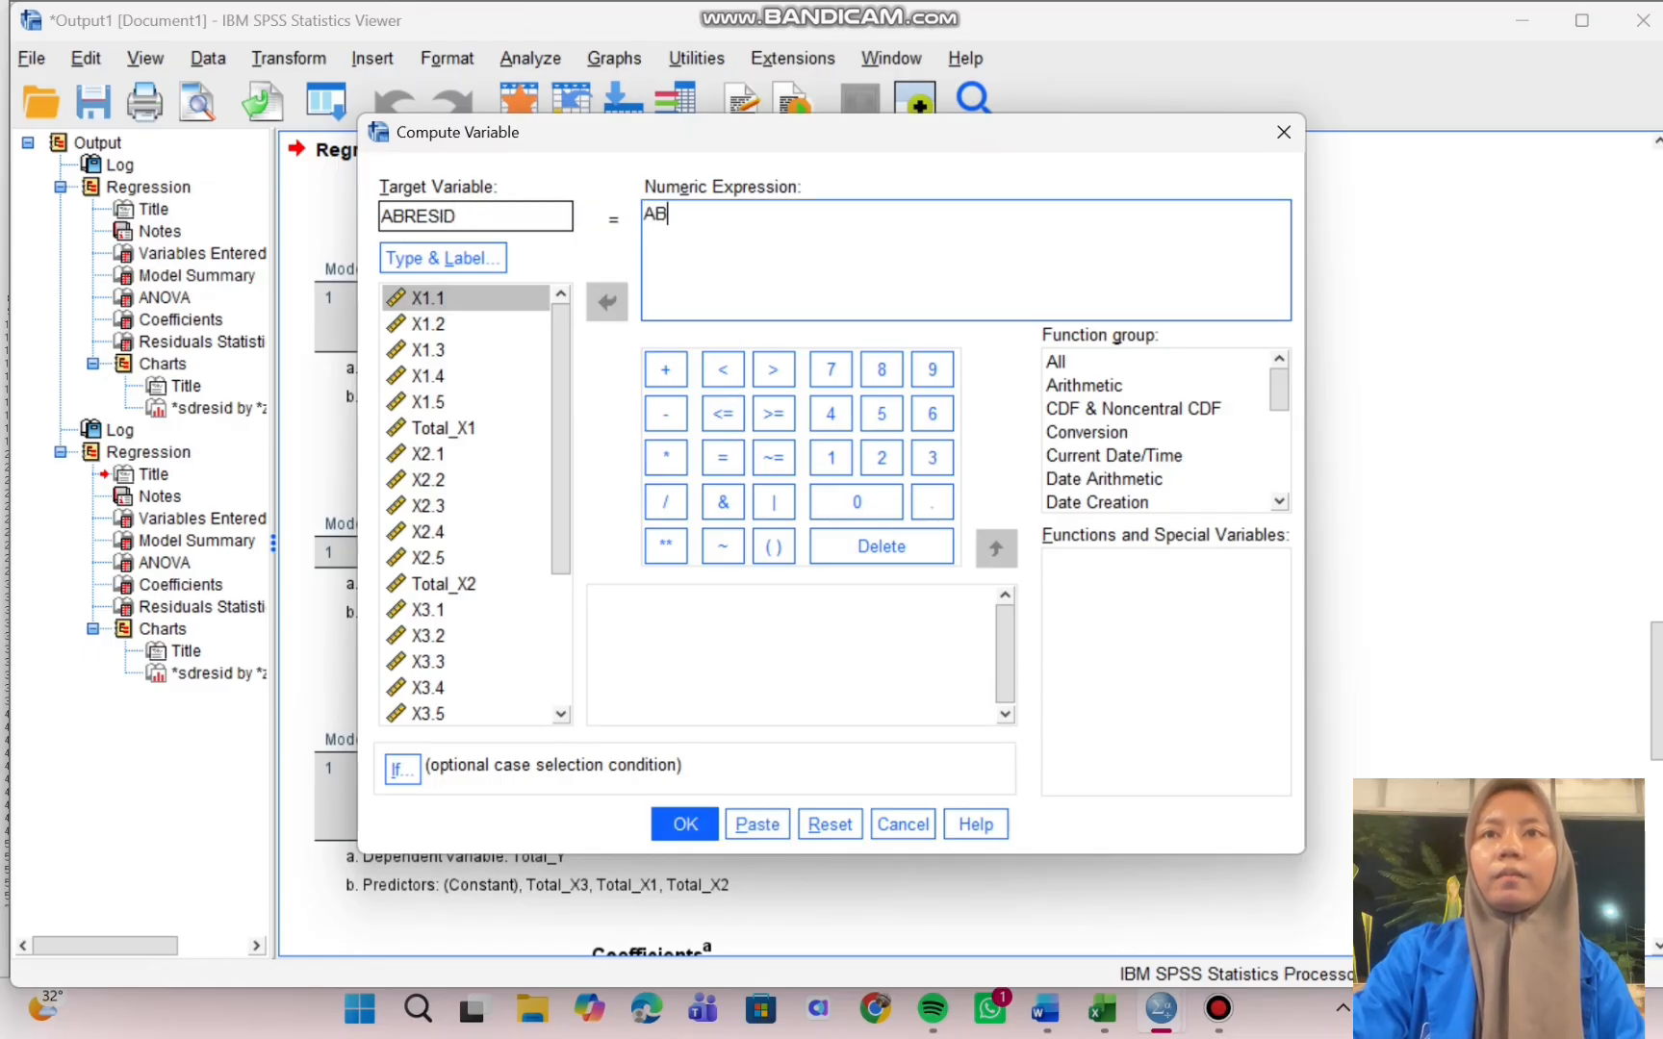
pyautogui.write('S')
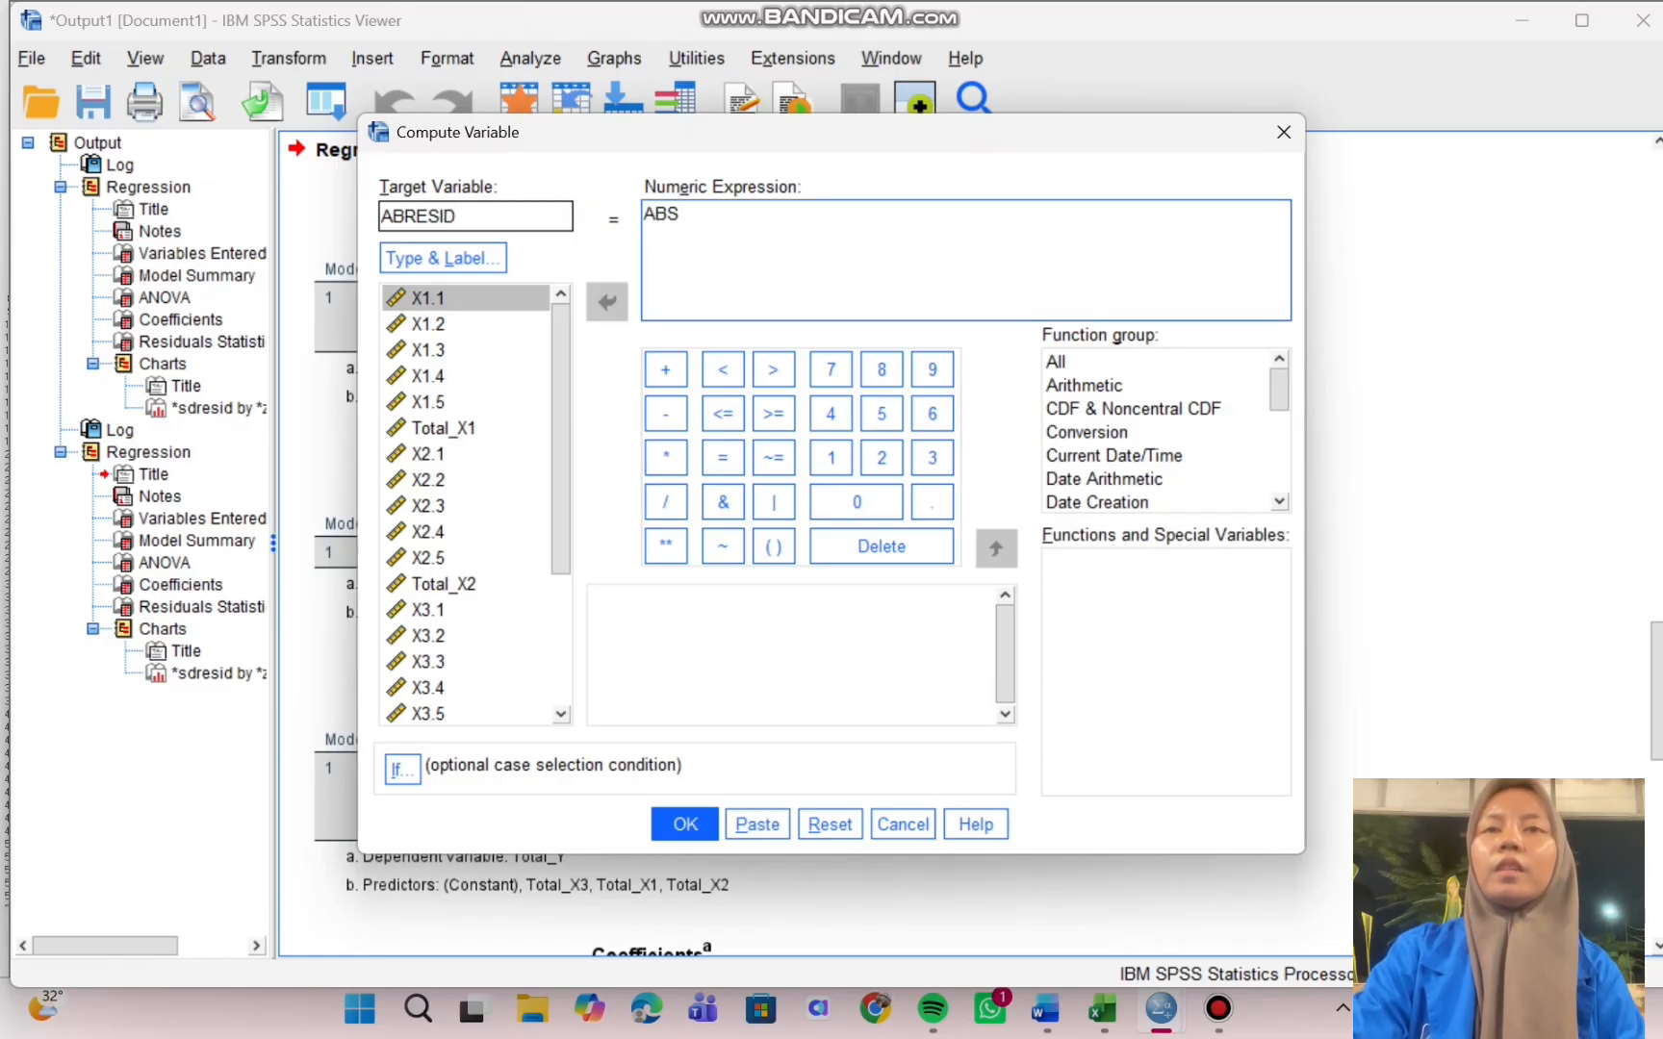
pyautogui.write('(')
pyautogui.scroll(-3, 472, 710)
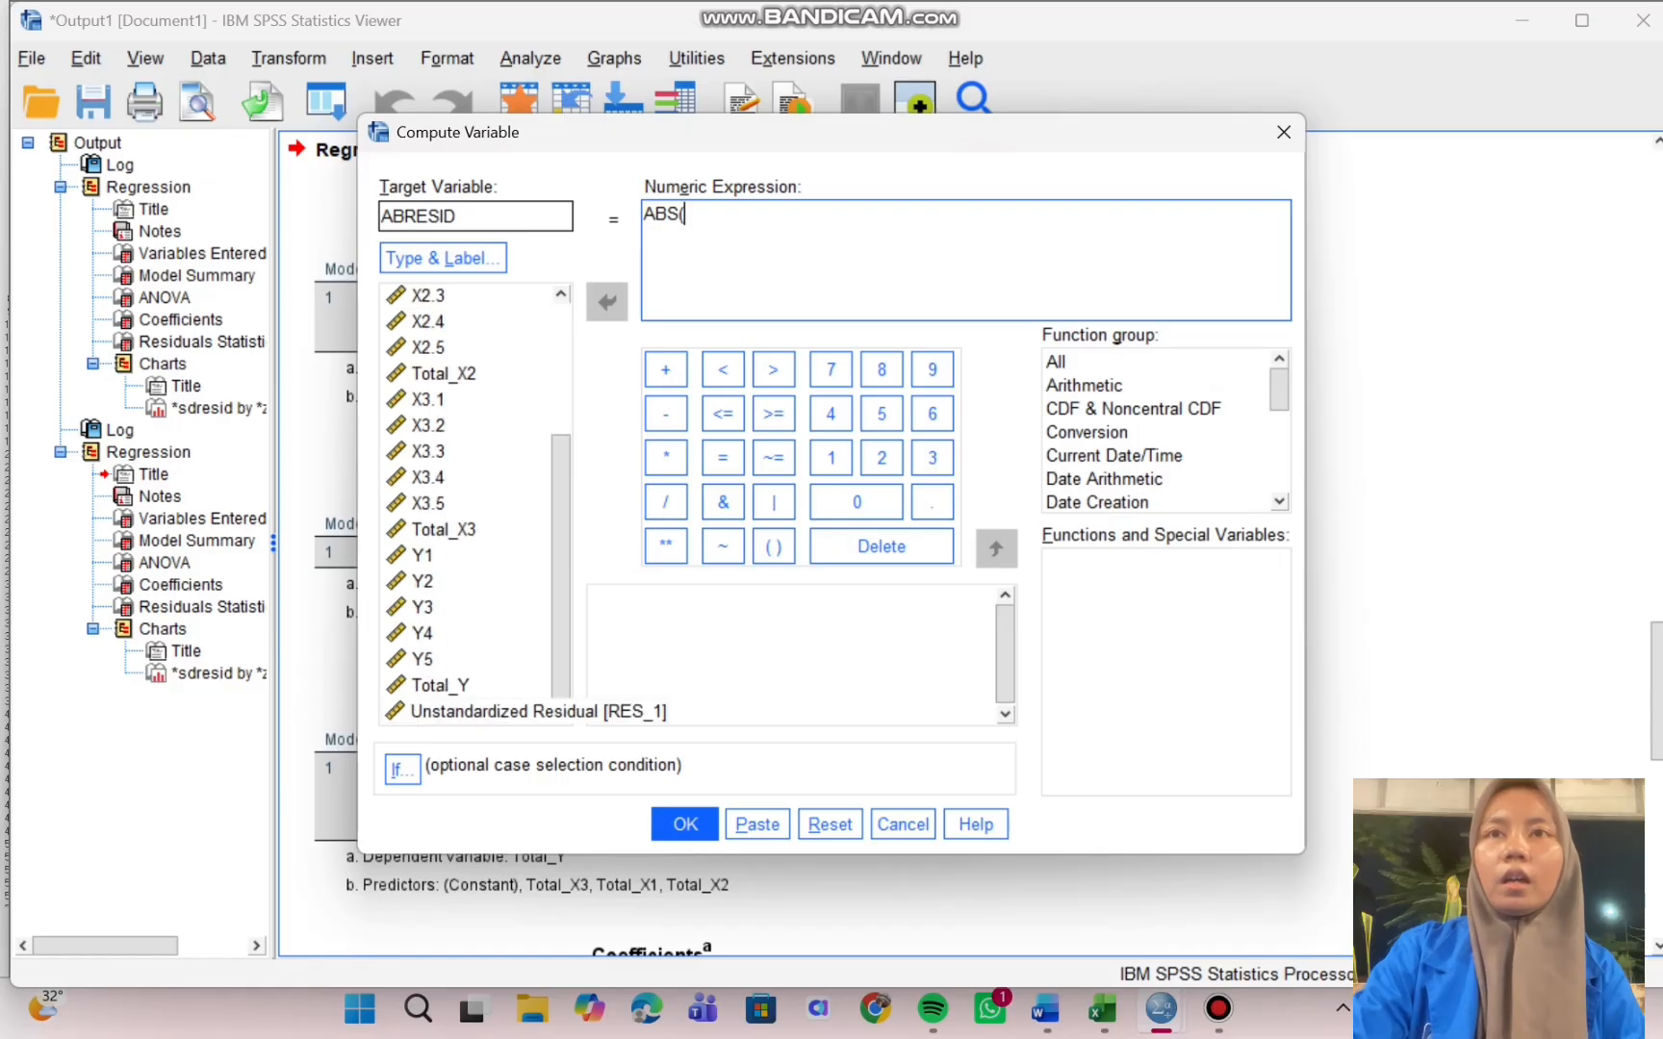
pyautogui.click(471, 711)
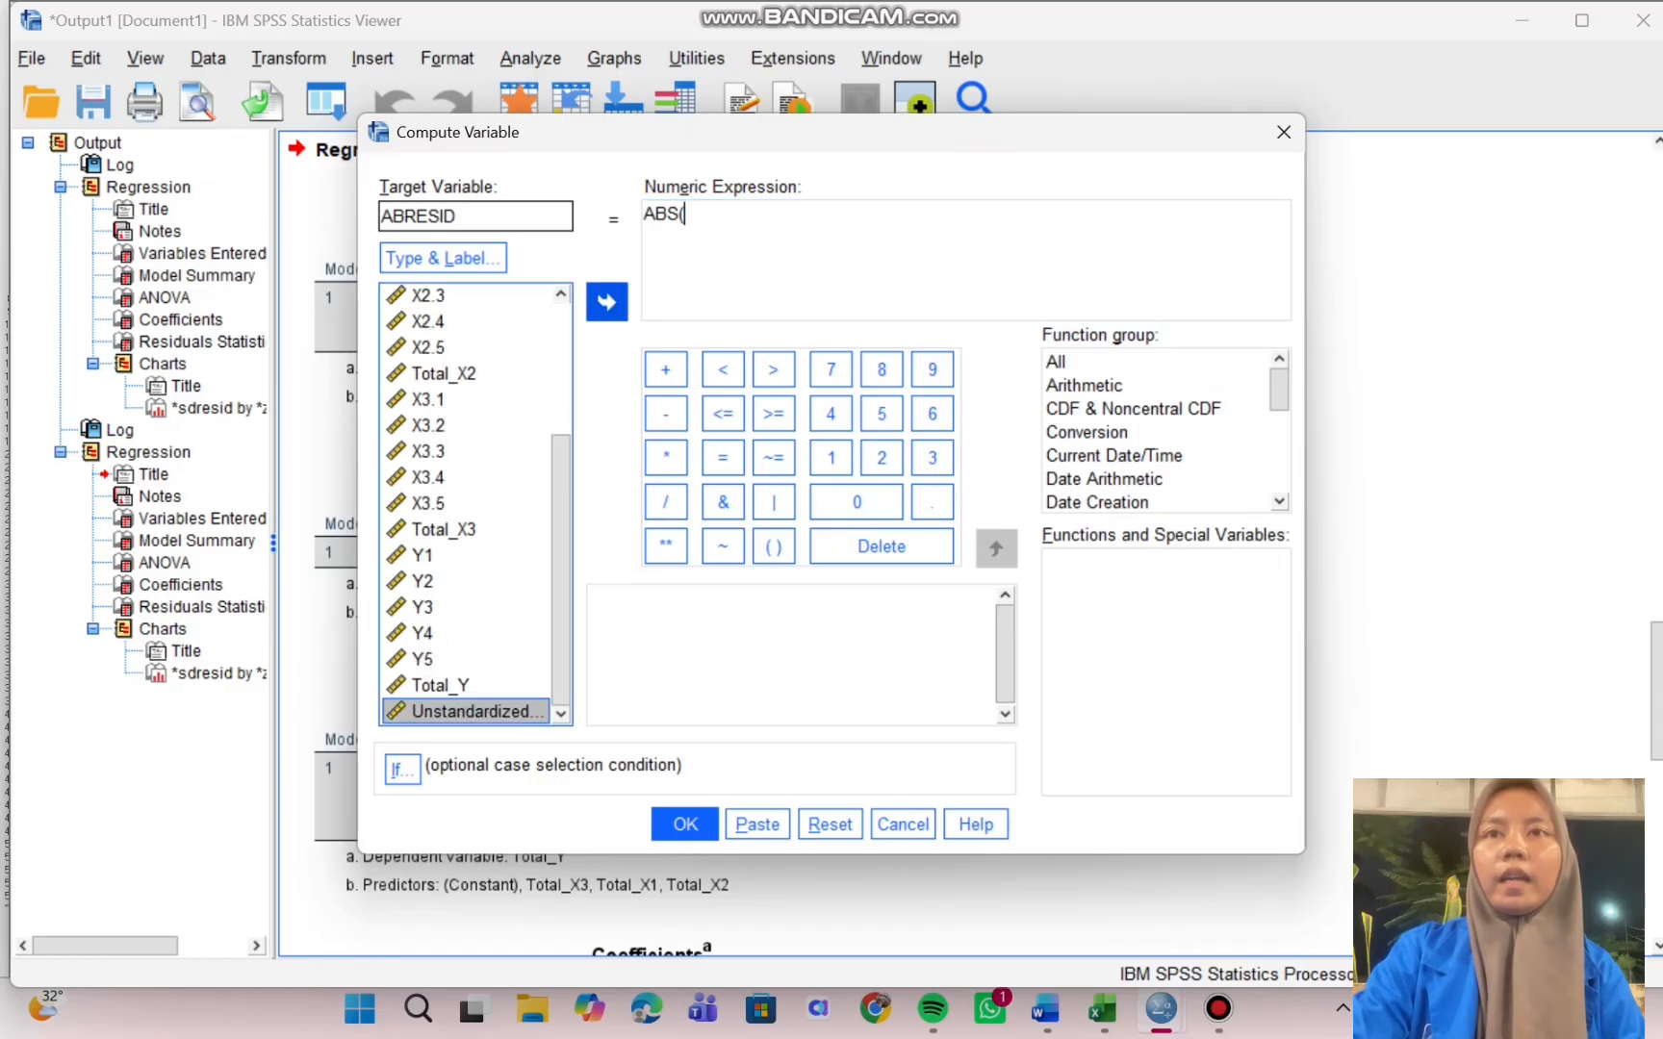
pyautogui.click(607, 302)
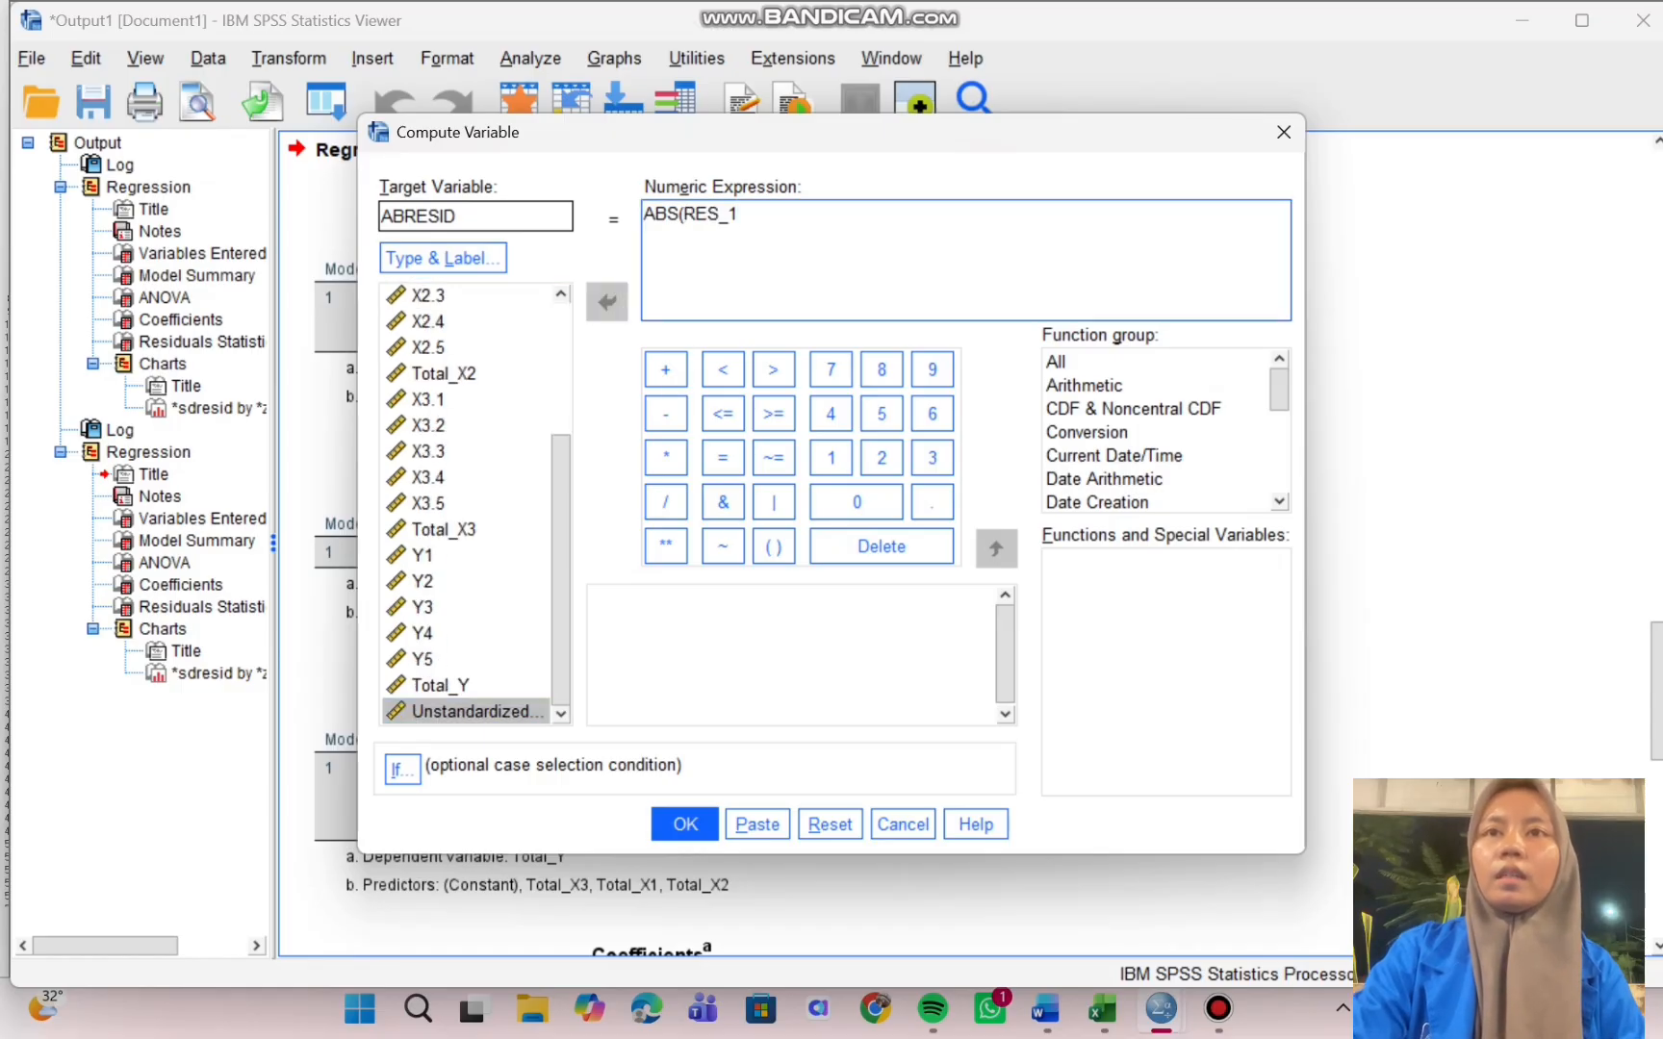
pyautogui.write(')')
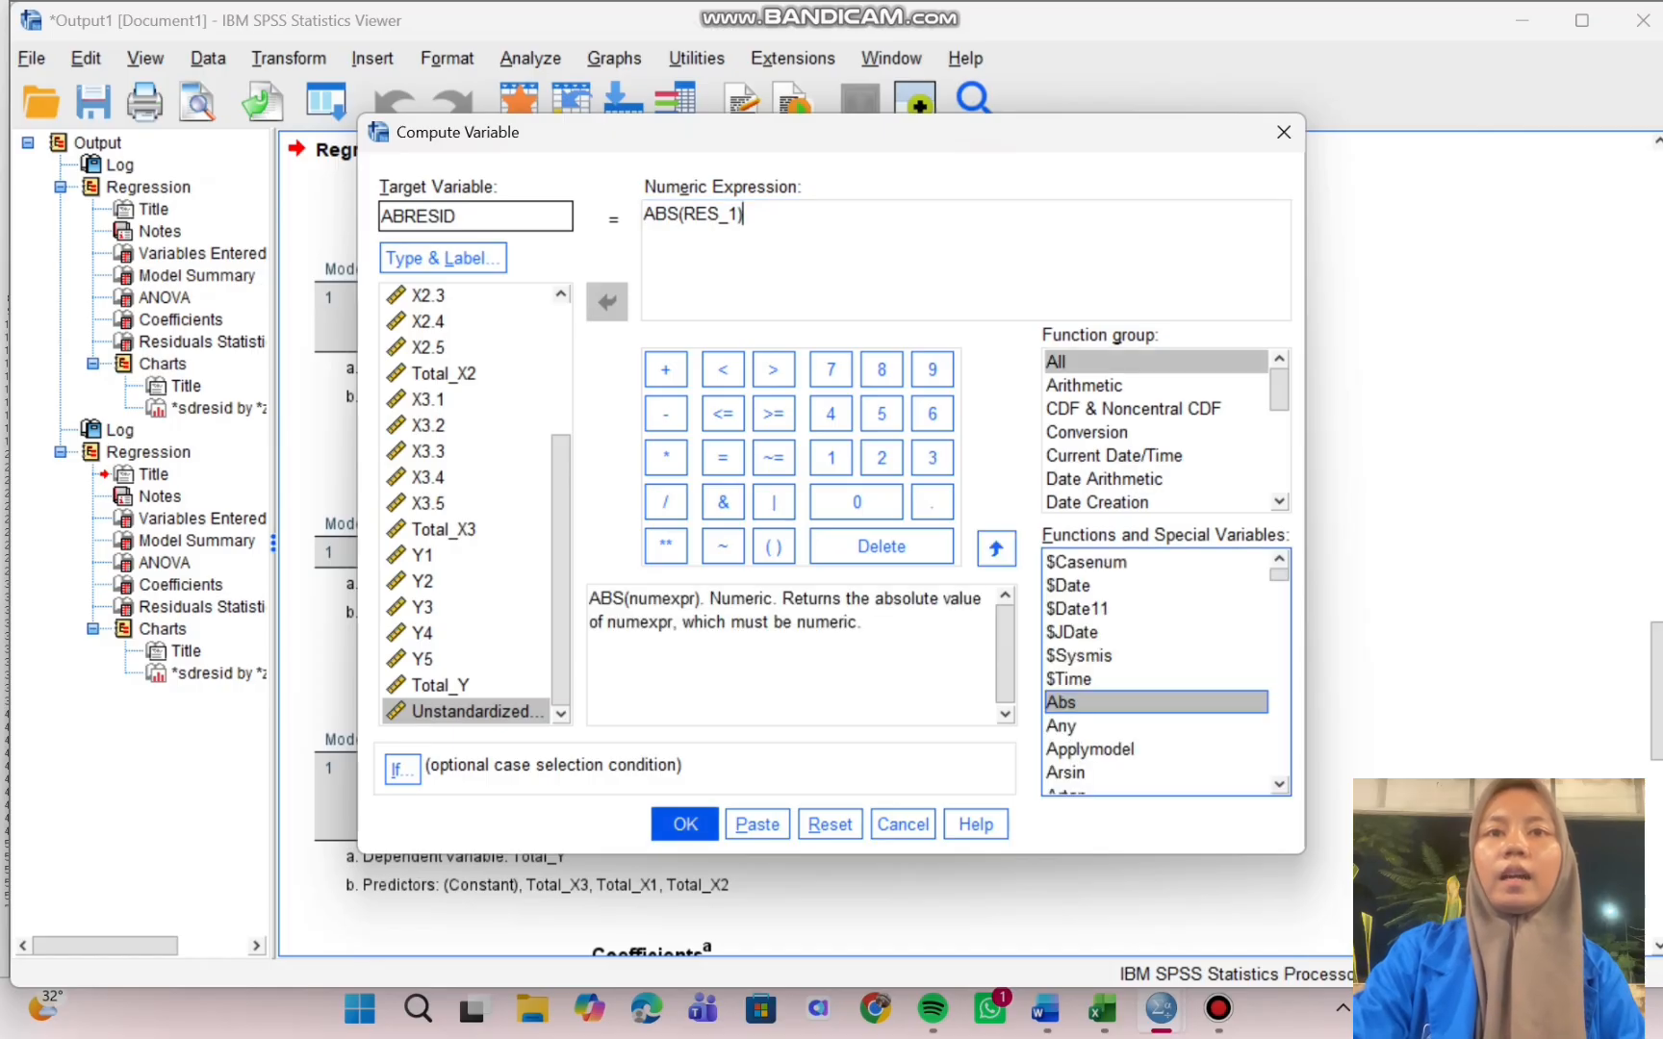
pyautogui.press('Return')
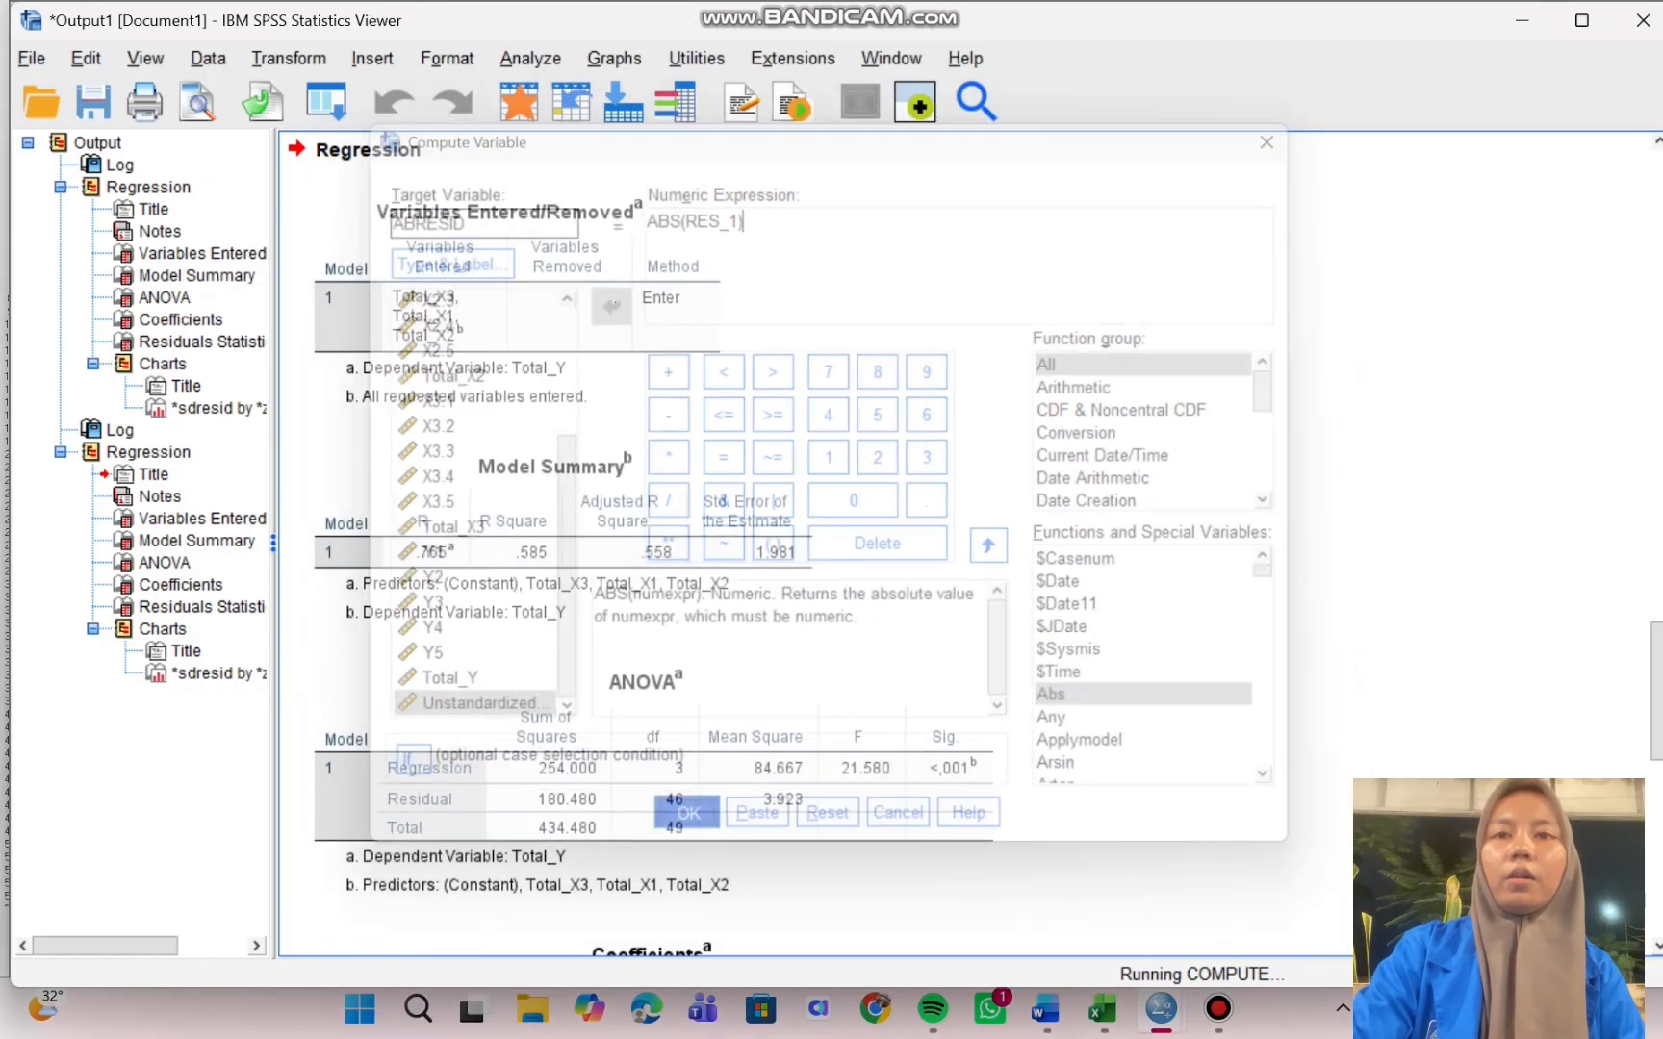
# Run the Linear Regression with ABRESID replacing Total_Y as the dependent variable and review the ANOVA and Coefficients tables
pyautogui.hscroll(11, 831, 525)
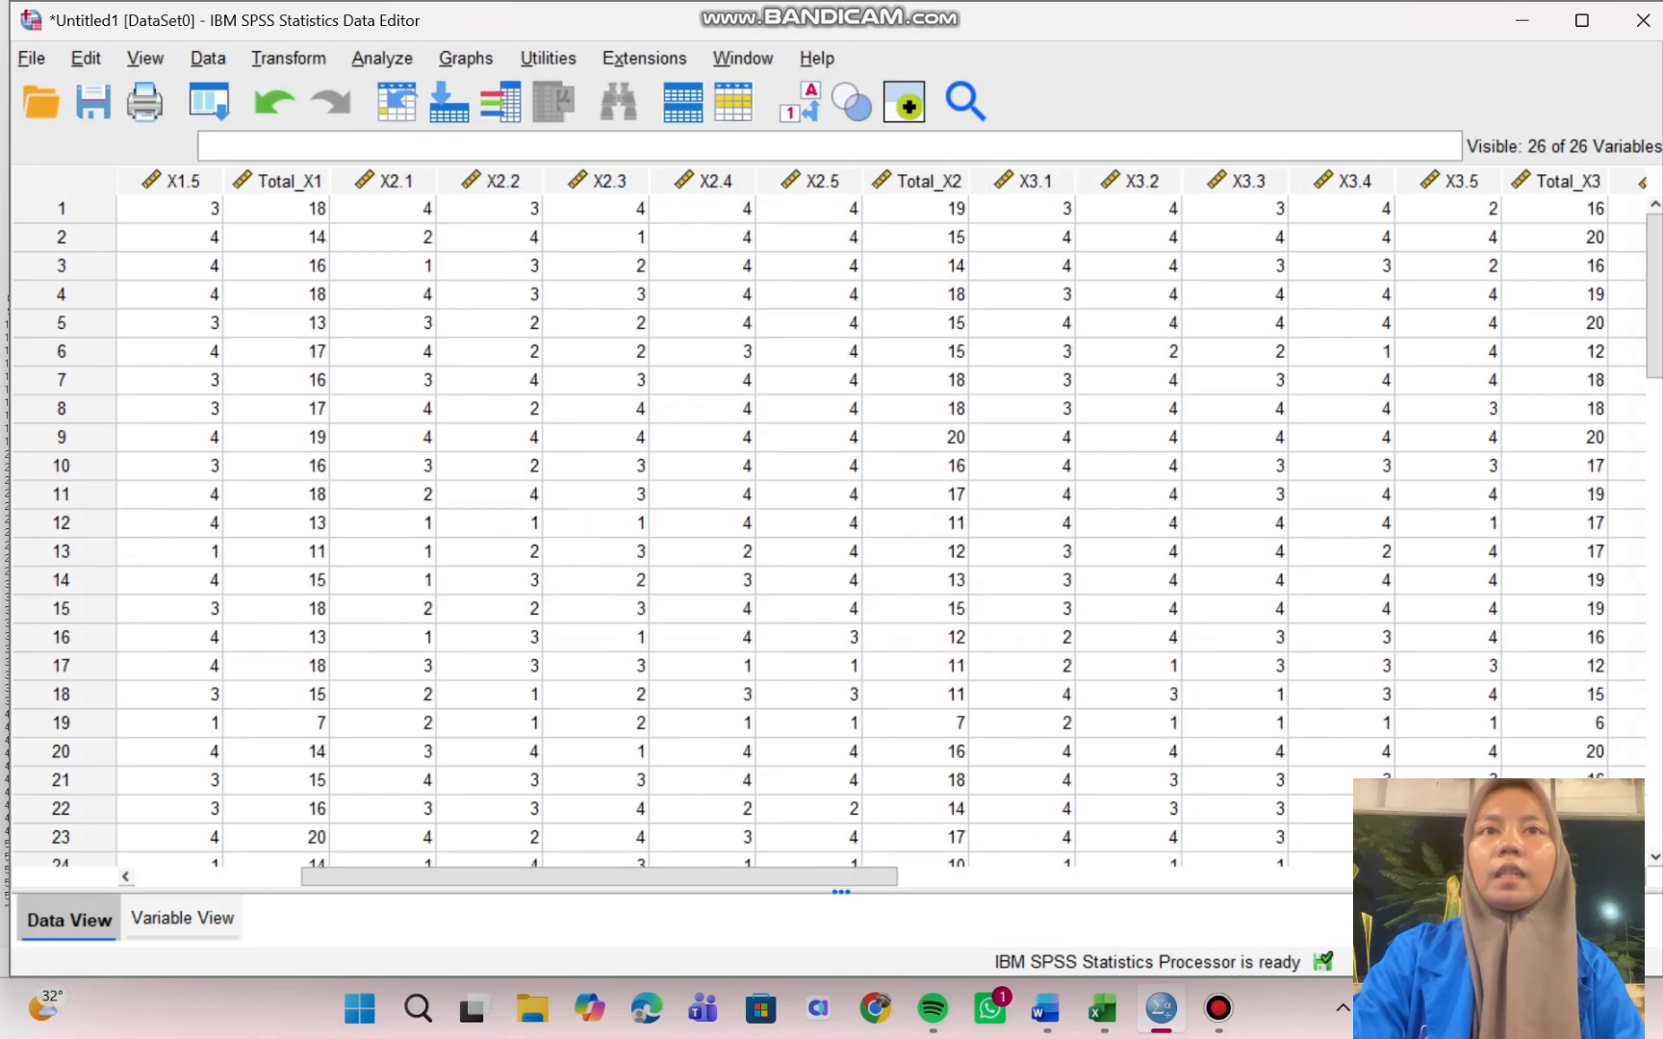
pyautogui.hscroll(3, 832, 525)
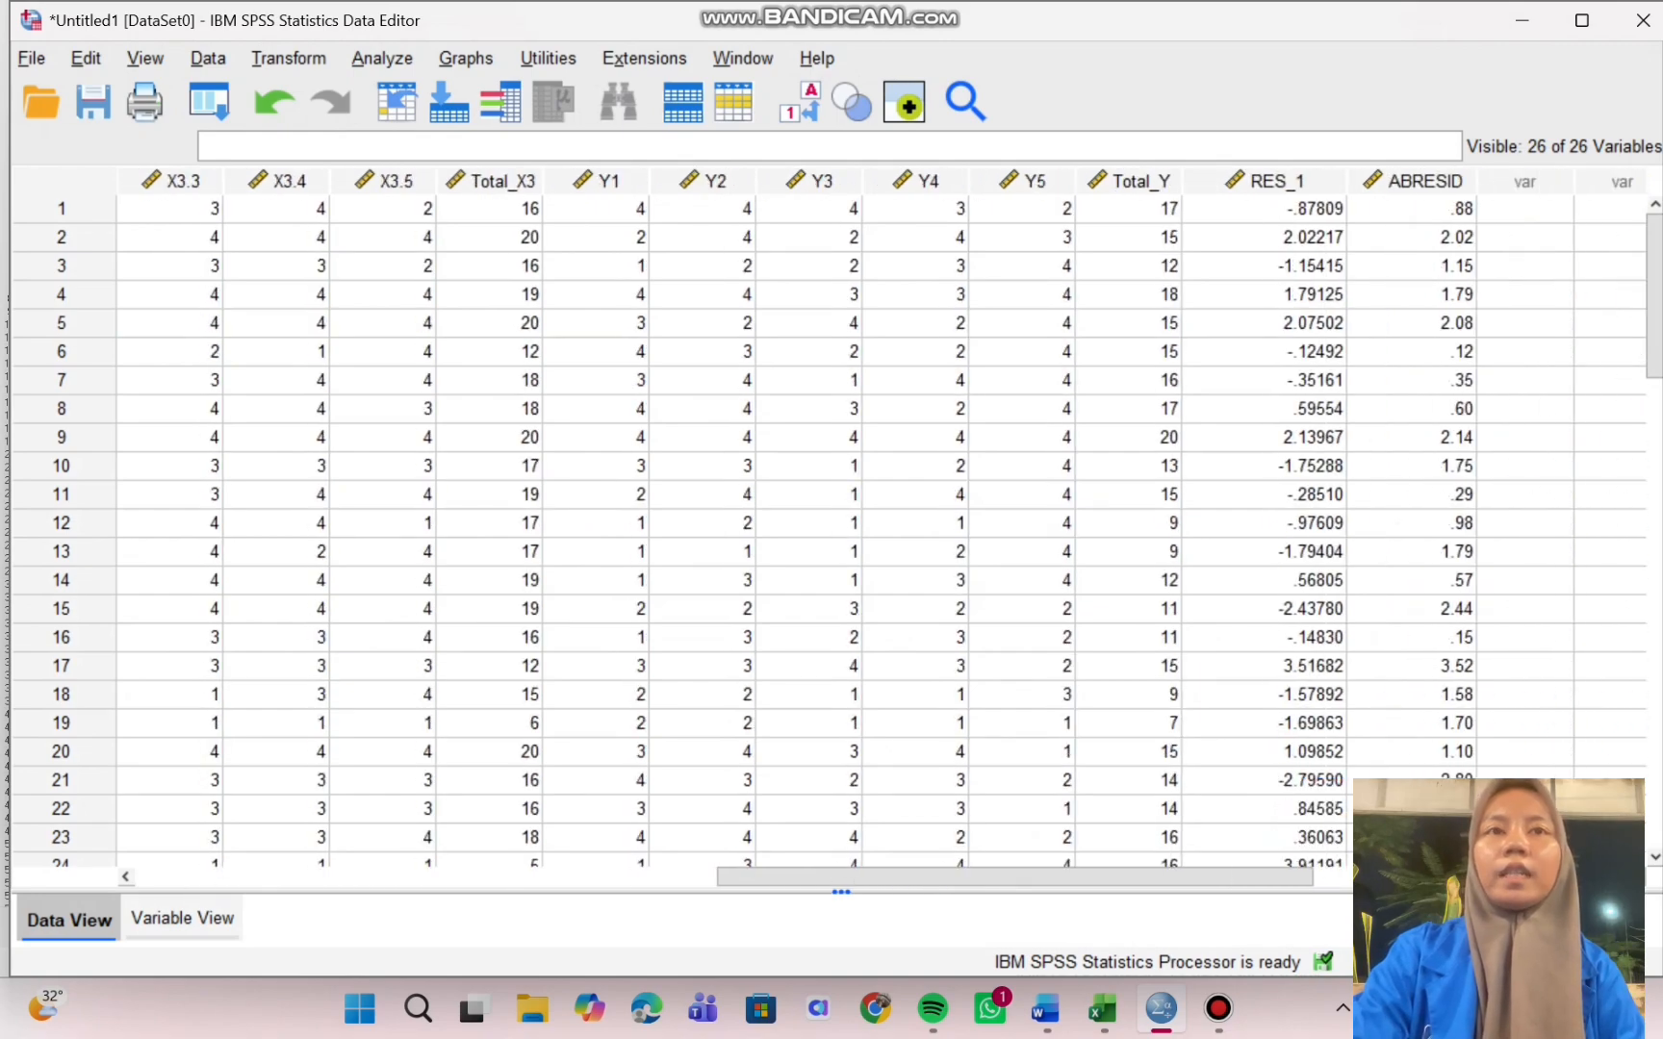
pyautogui.hotkey('alt', 'a')
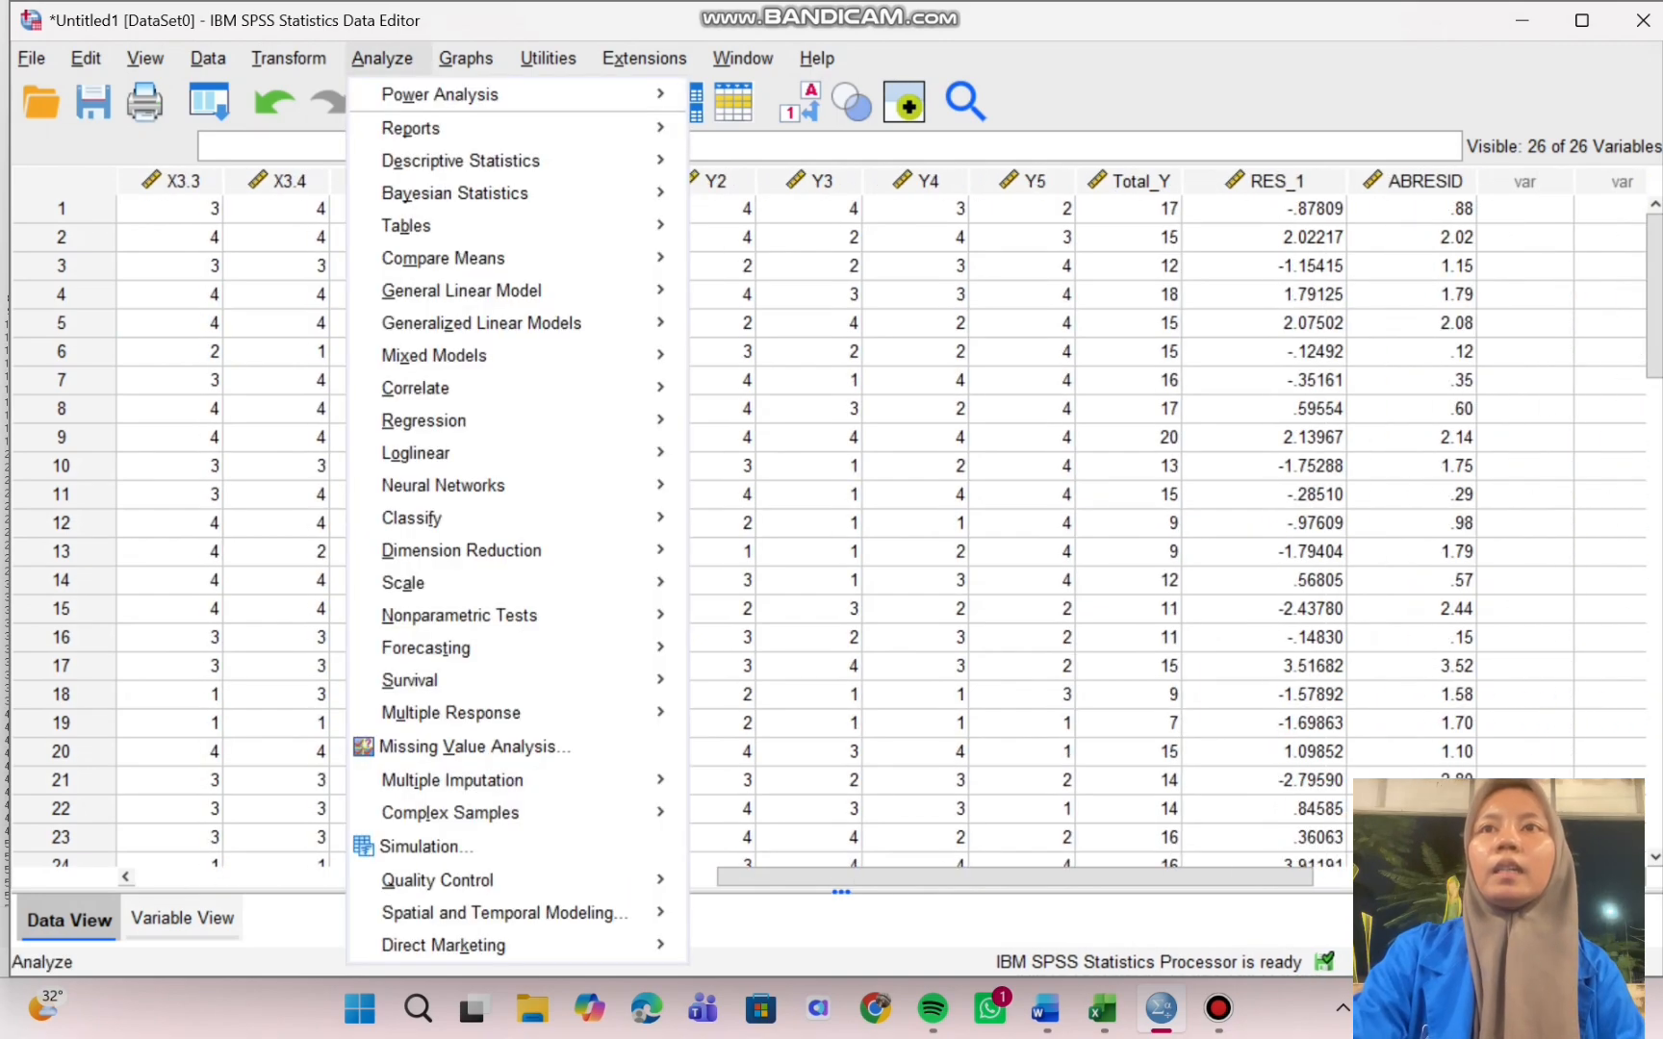
pyautogui.moveTo(423, 421)
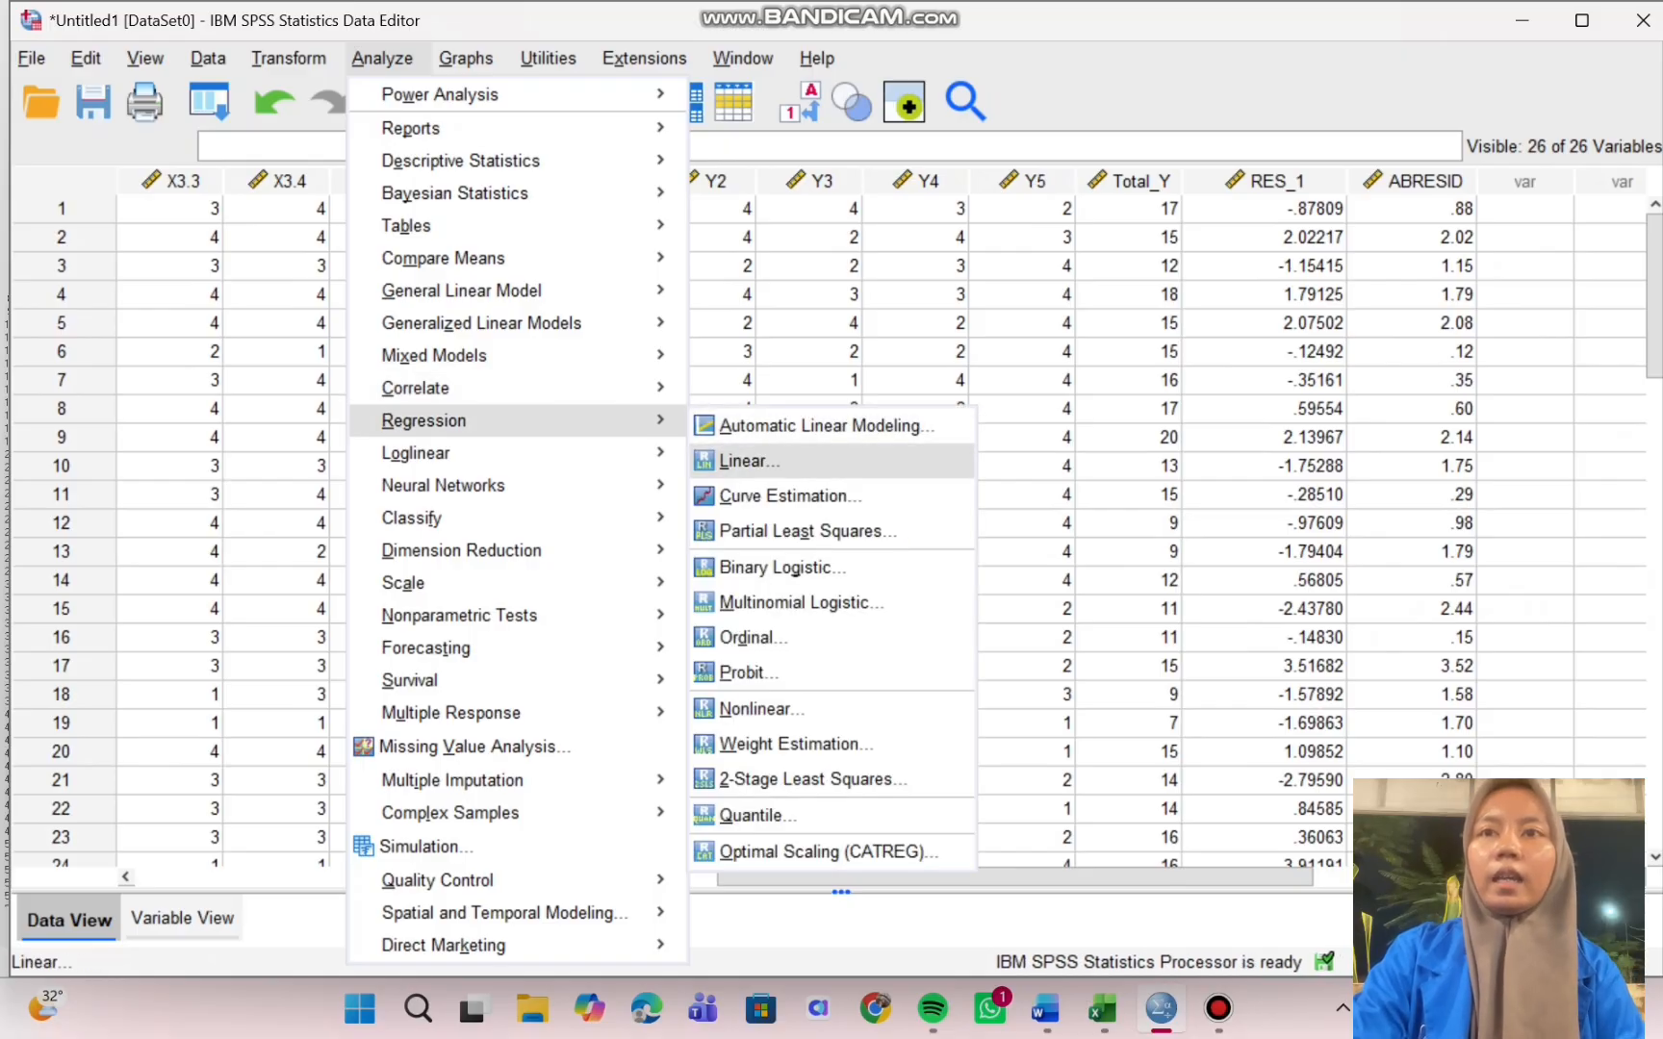
pyautogui.press('Return')
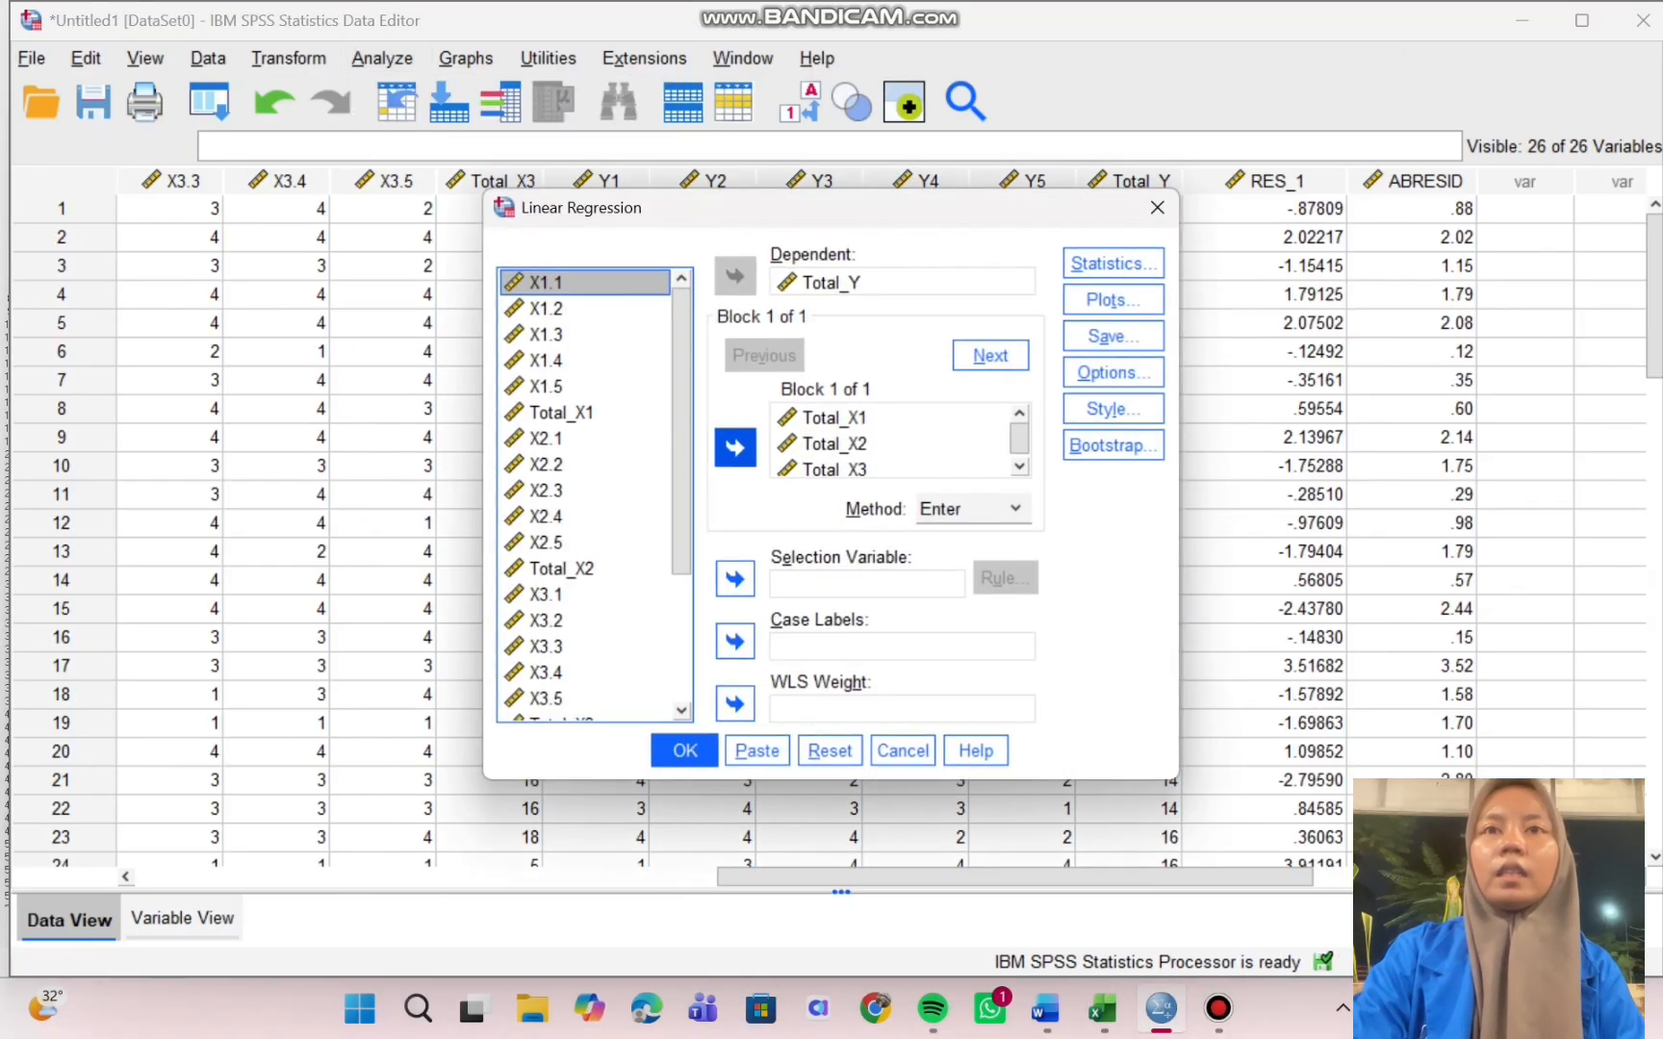
pyautogui.doubleClick(831, 282)
pyautogui.scroll(-2, 594, 674)
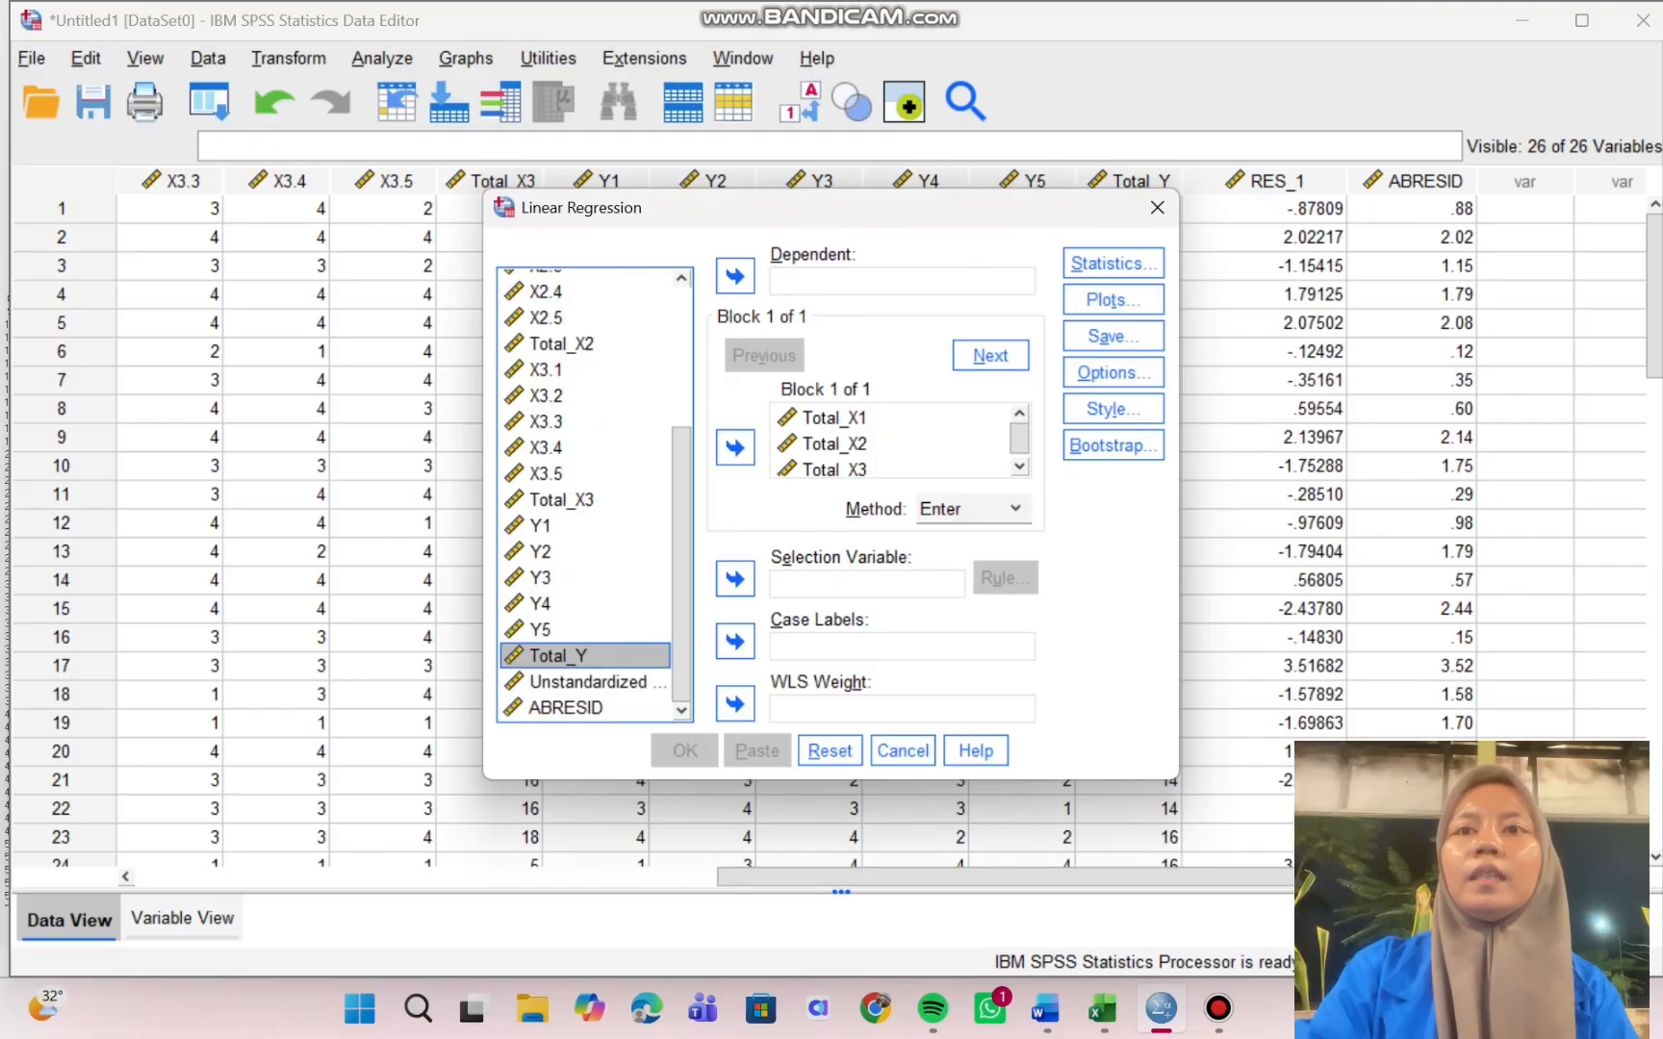
pyautogui.click(568, 708)
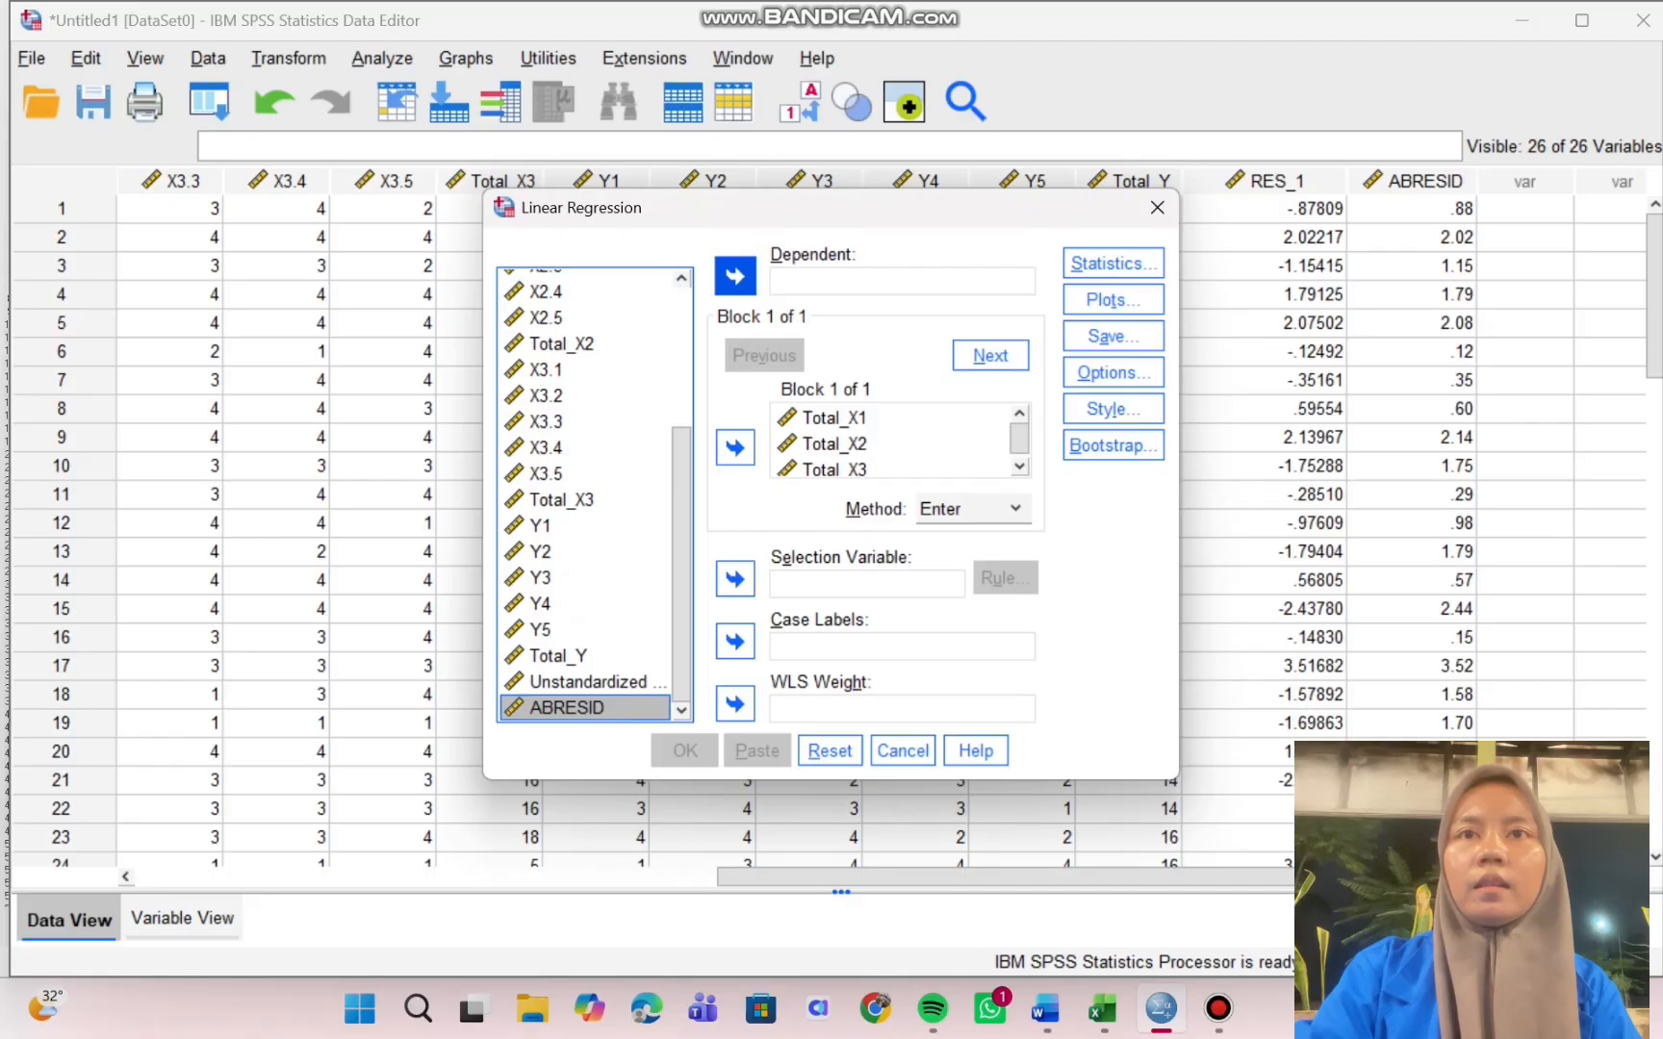
pyautogui.click(734, 276)
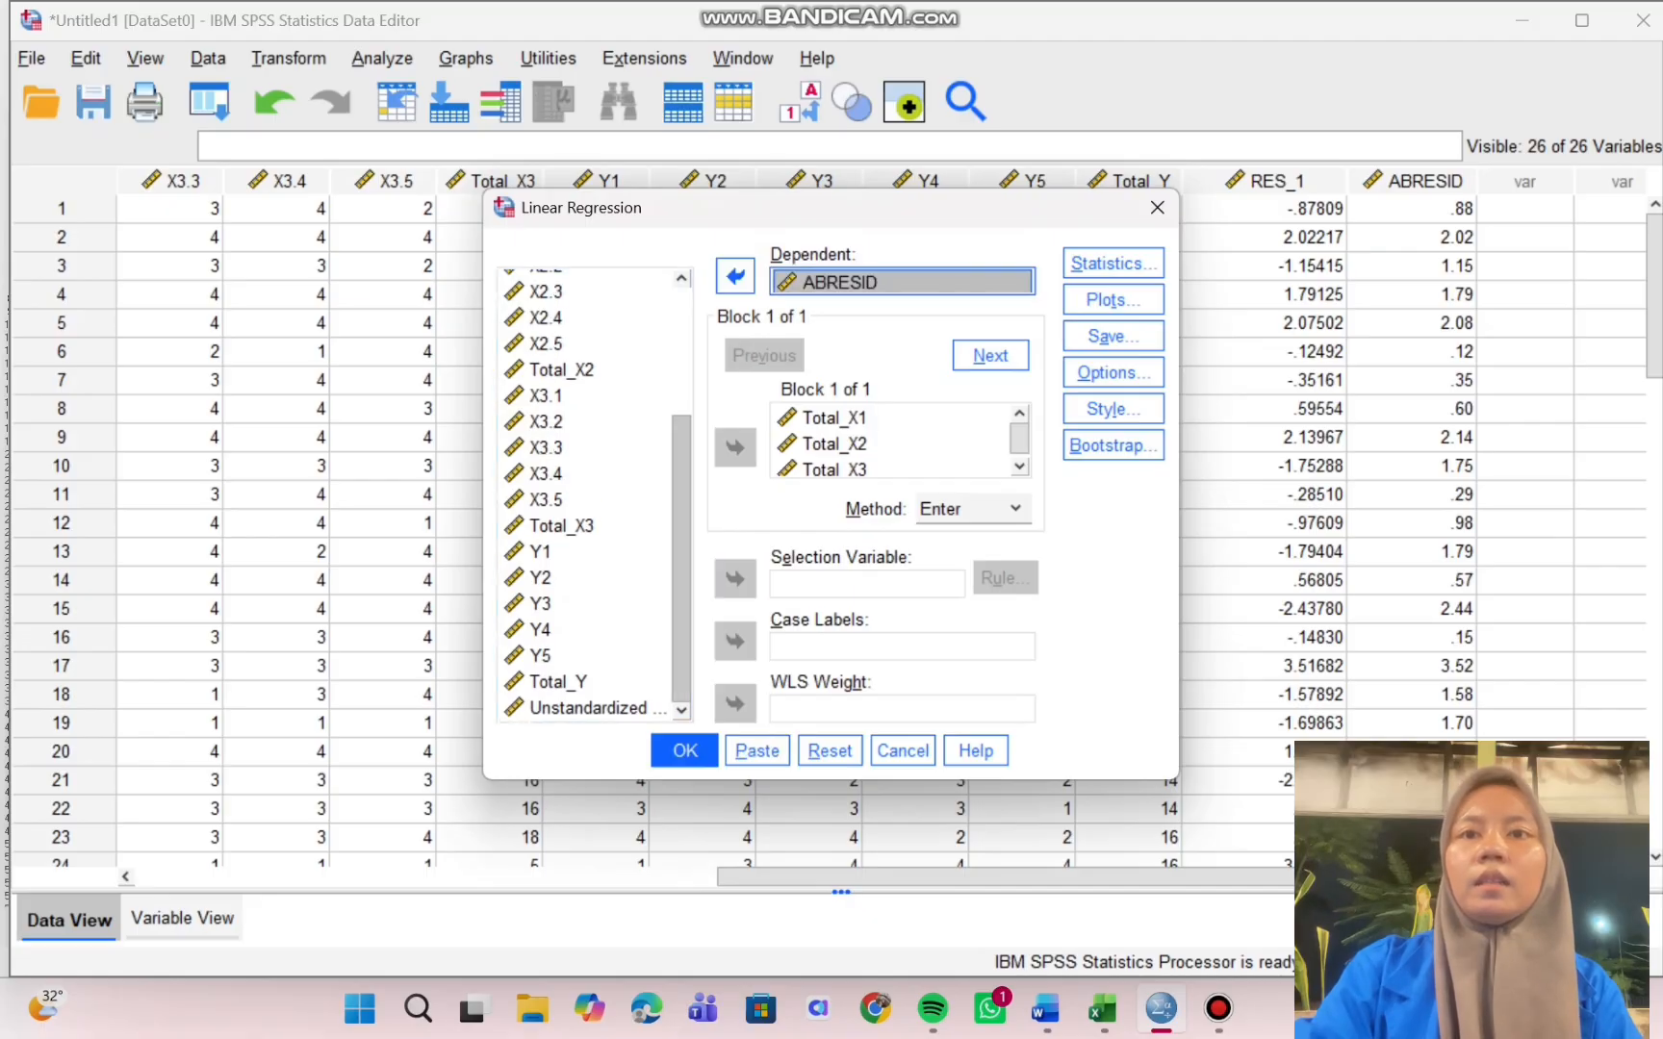
pyautogui.click(684, 750)
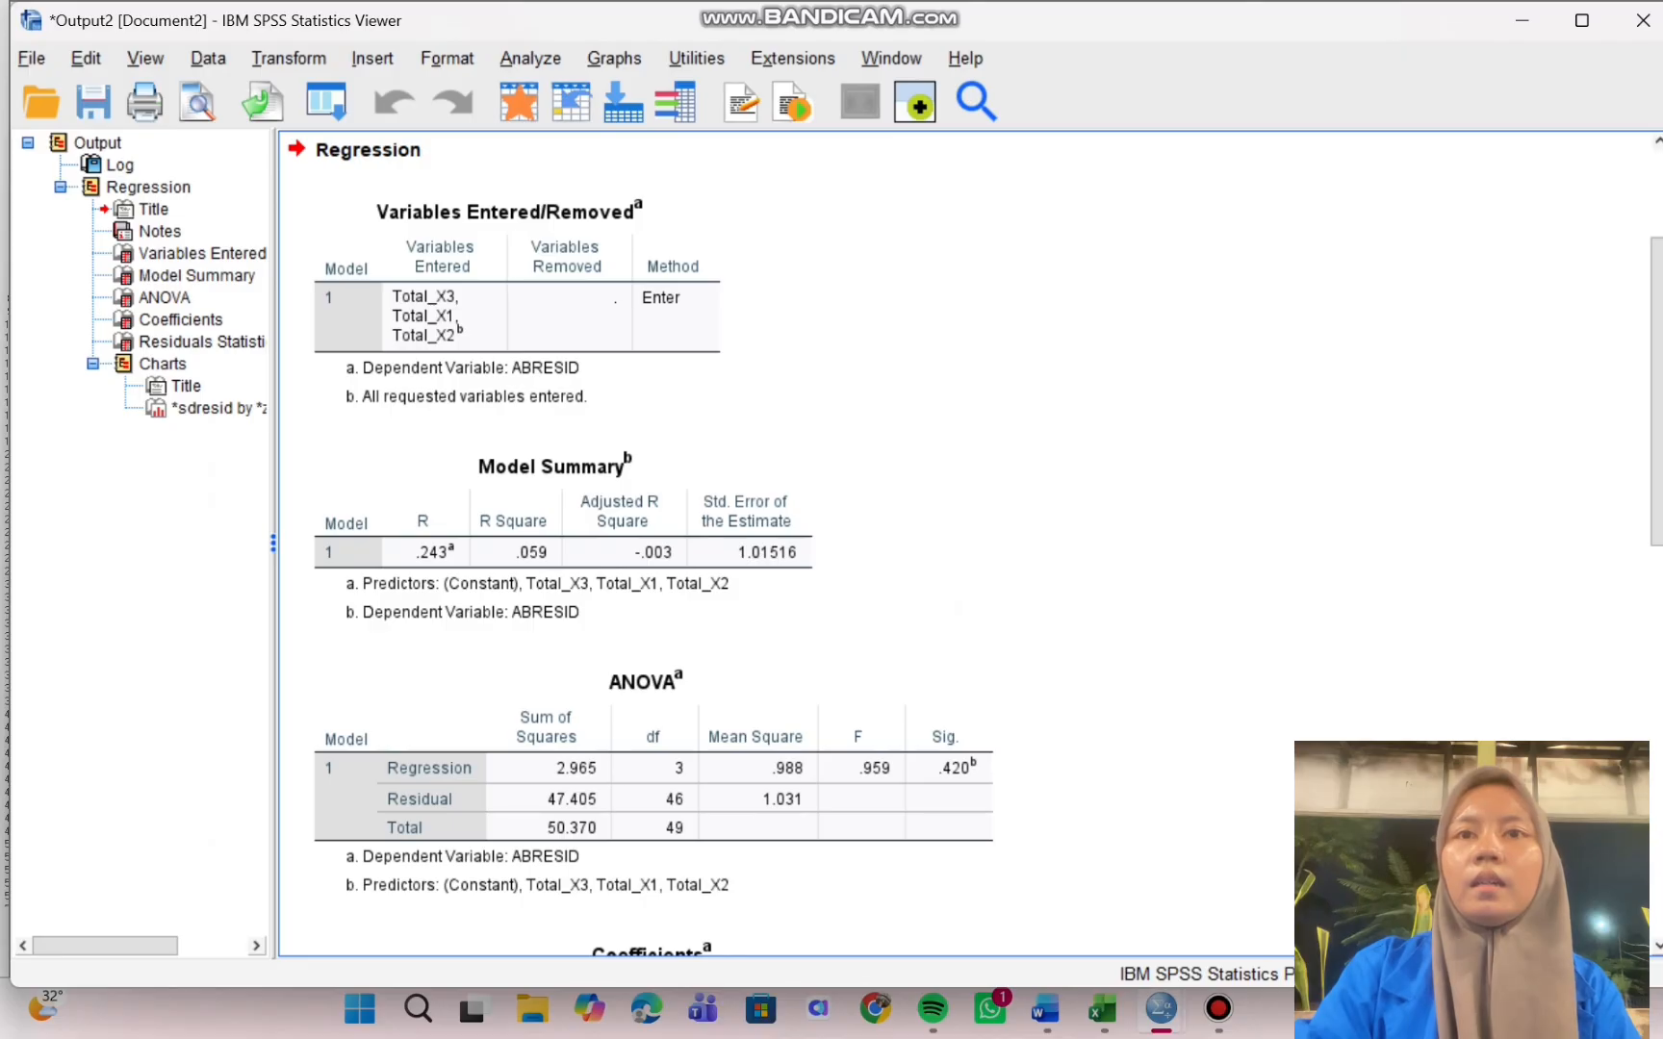
pyautogui.scroll(-3, 674, 539)
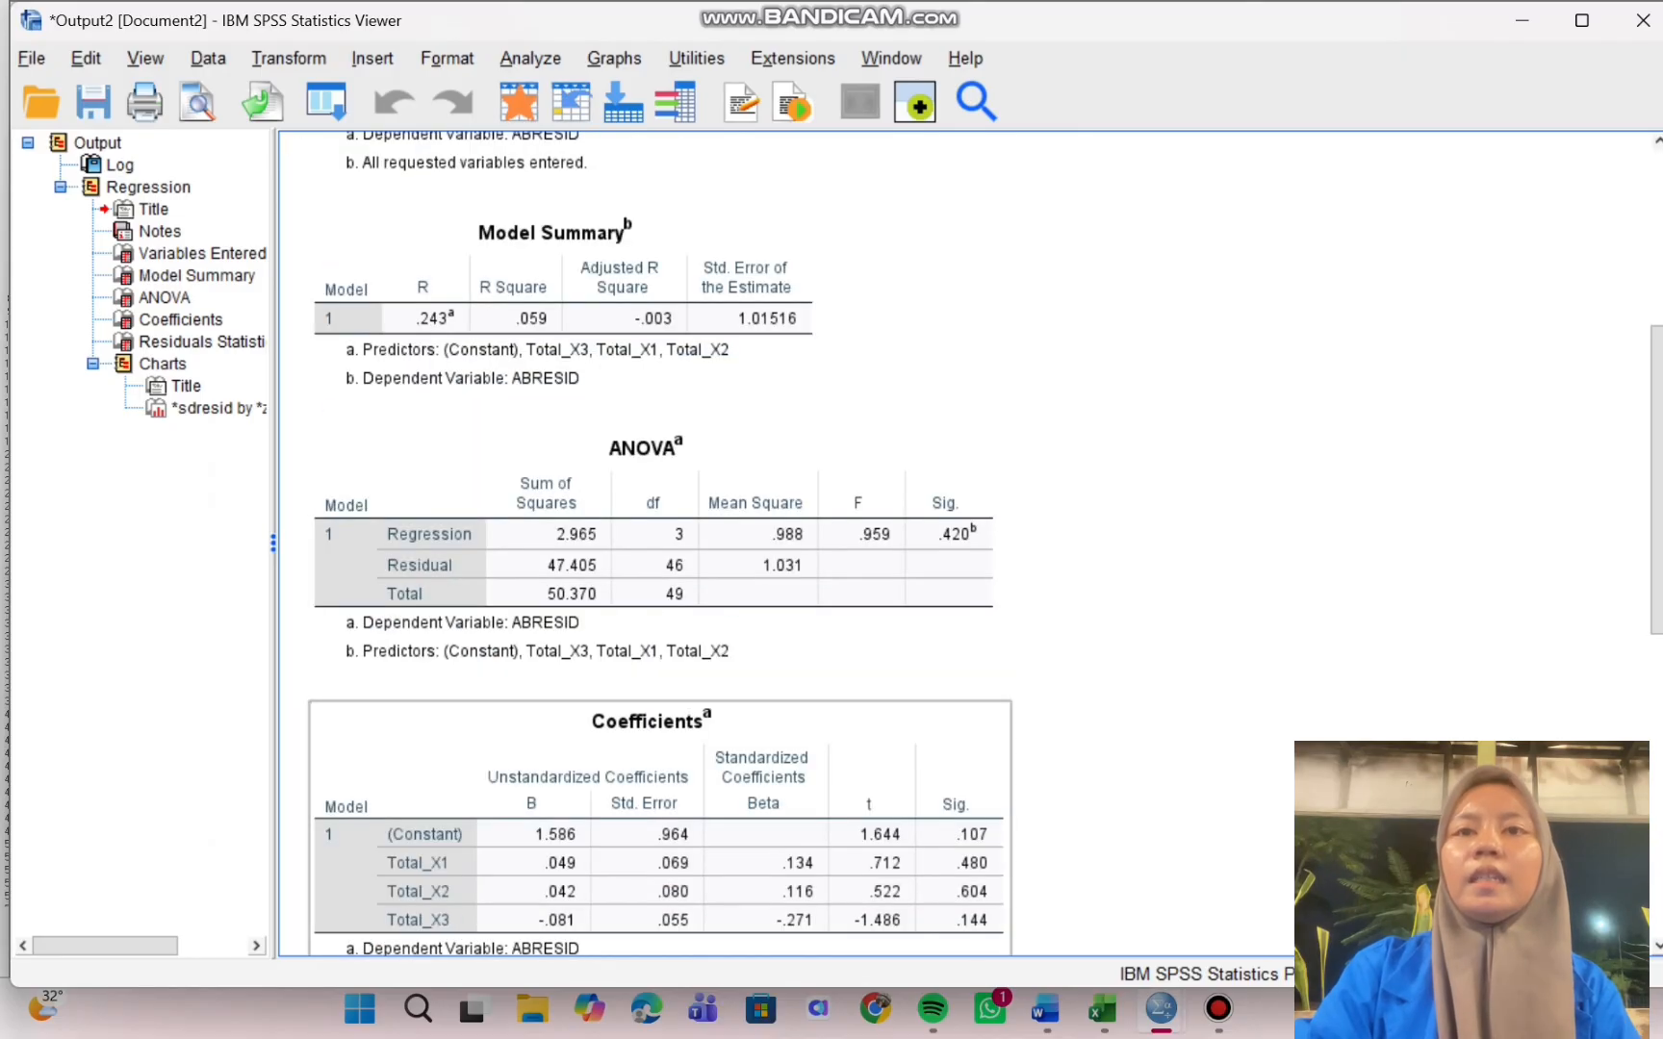
pyautogui.scroll(-3, 674, 539)
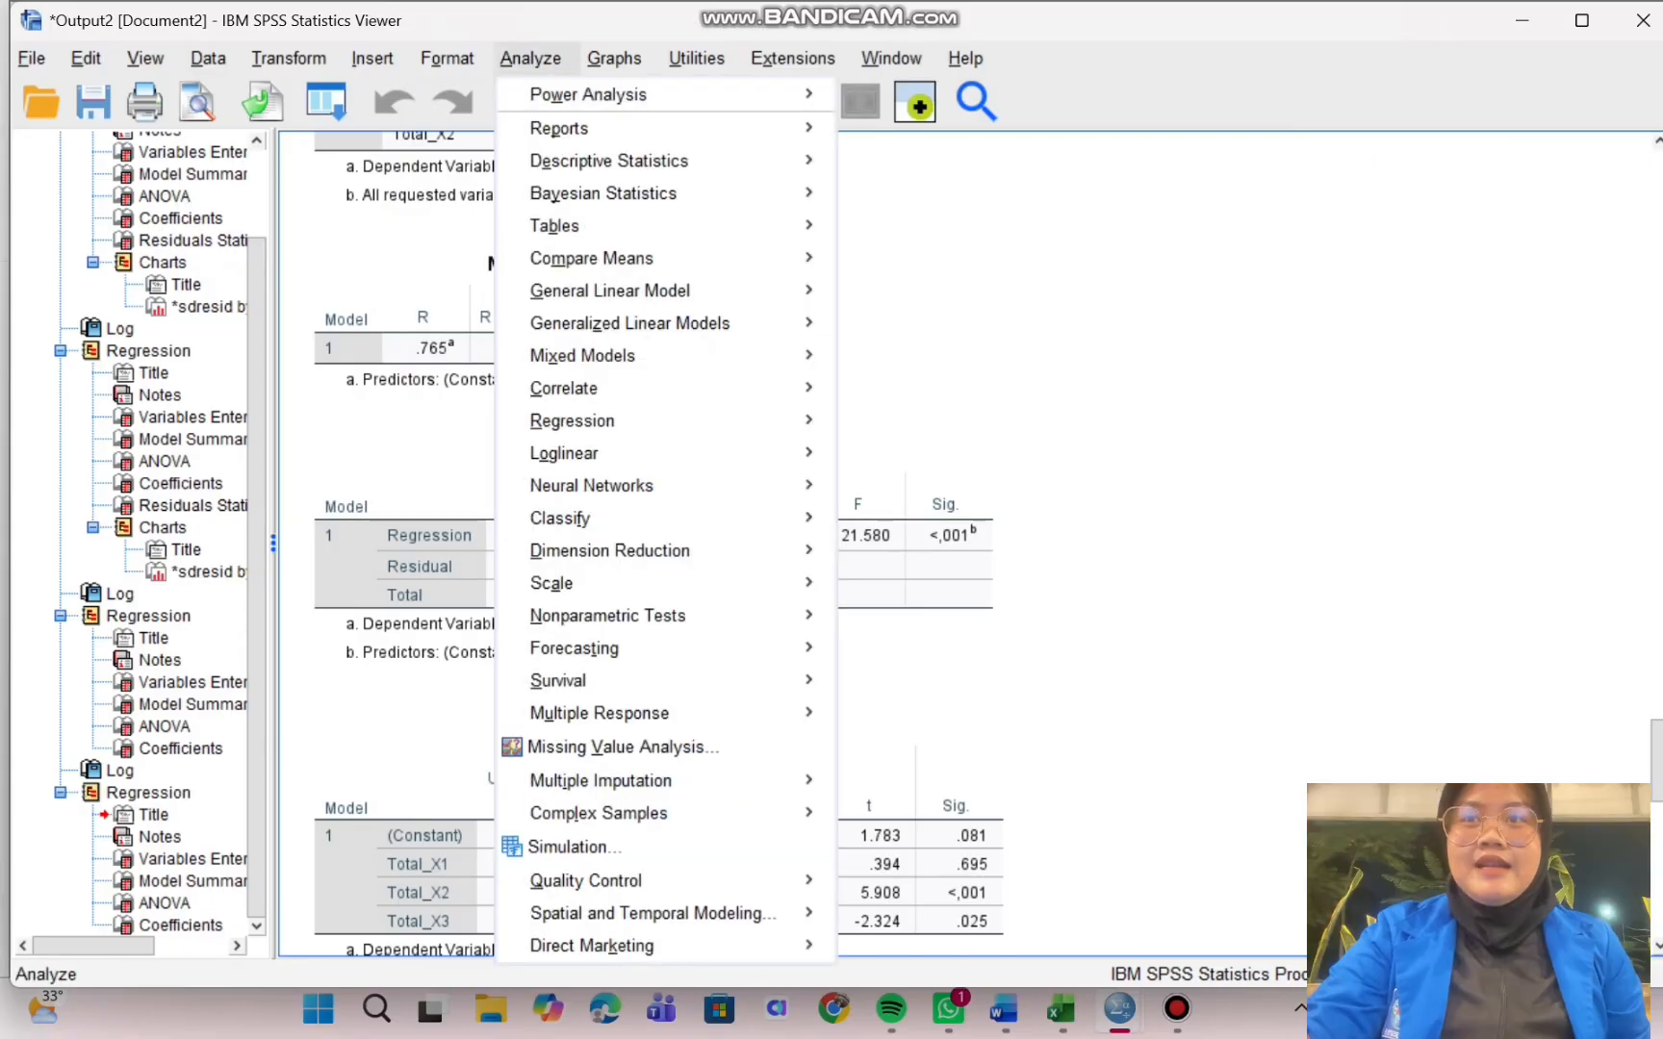
# Rerun the Linear Regression of Total_Y with the Durbin-Watson residual statistic included and review the Model Summary, ANOVA and Coefficients tables
pyautogui.moveTo(573, 421)
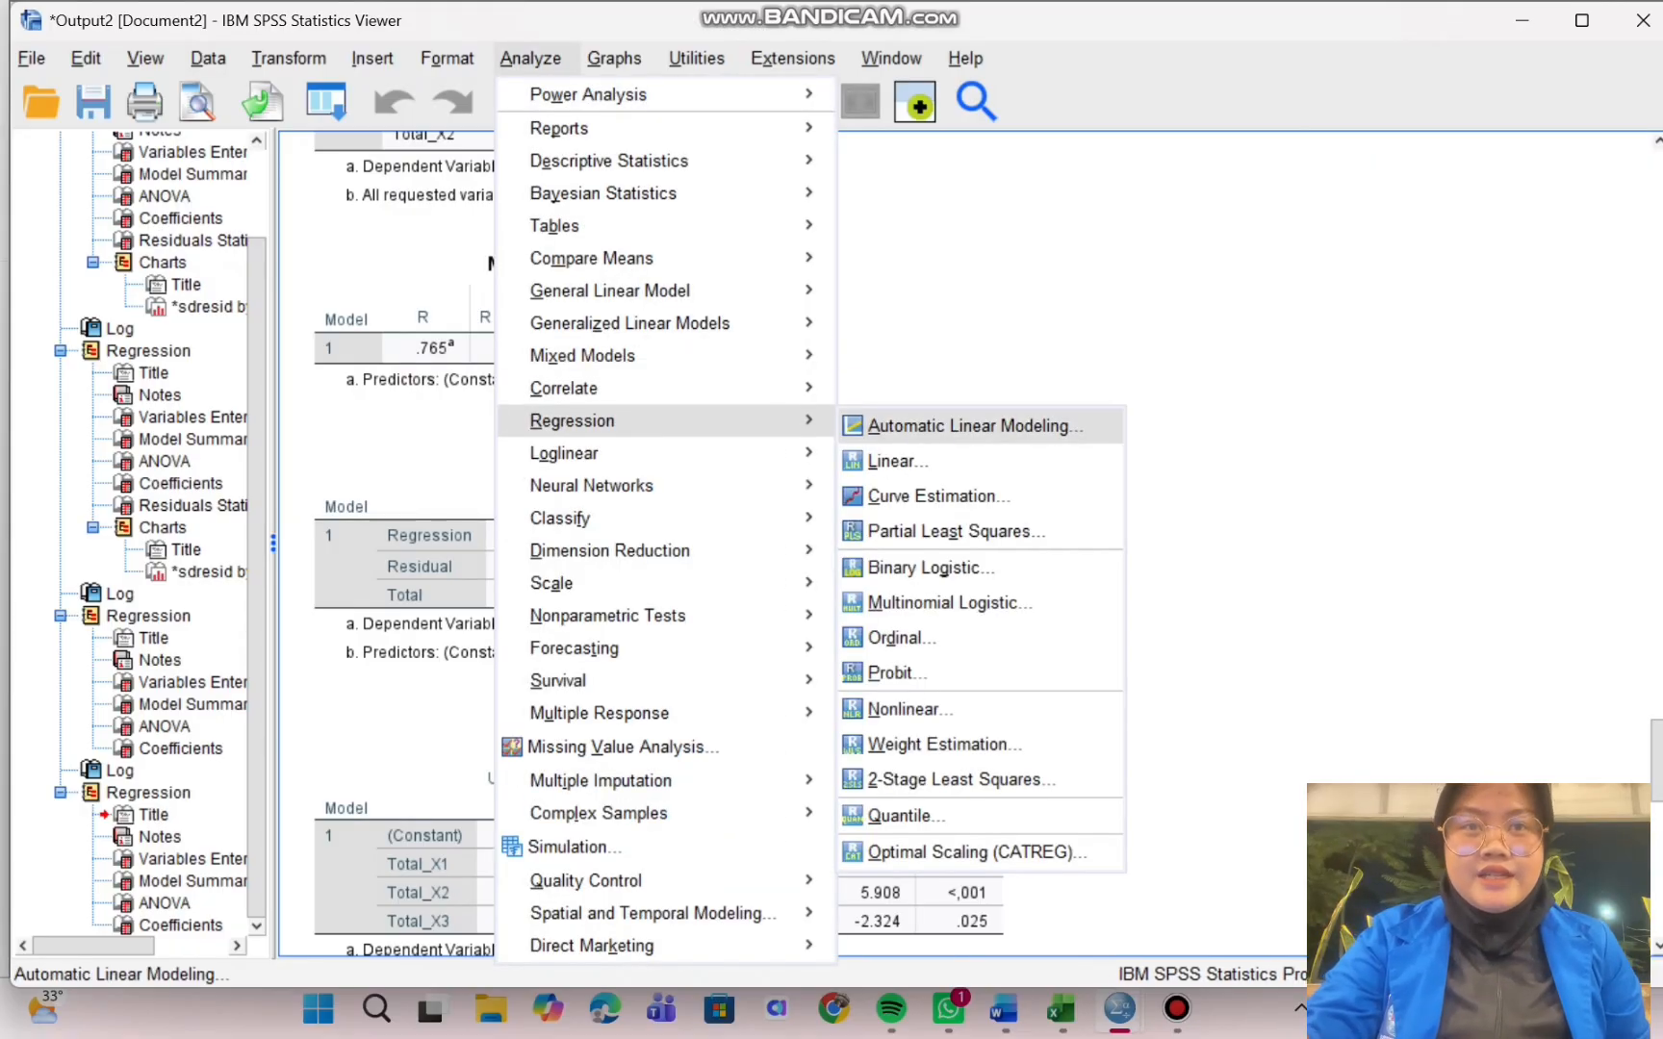
pyautogui.click(897, 461)
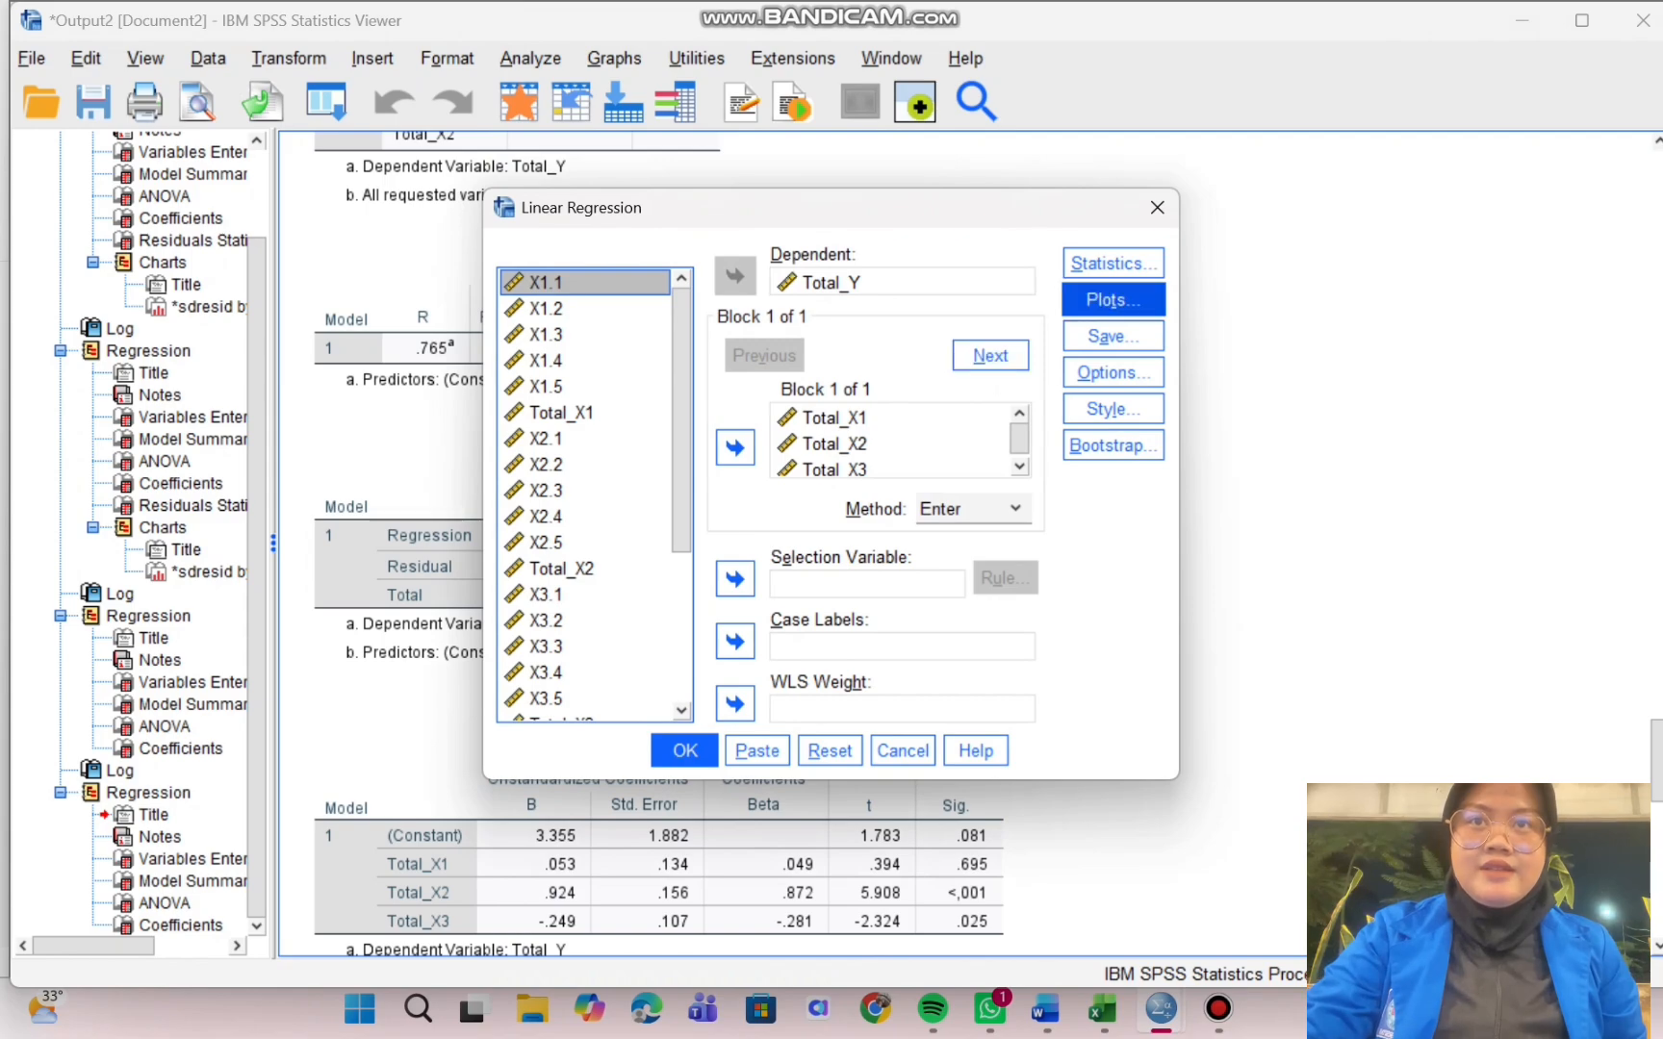
pyautogui.click(1113, 263)
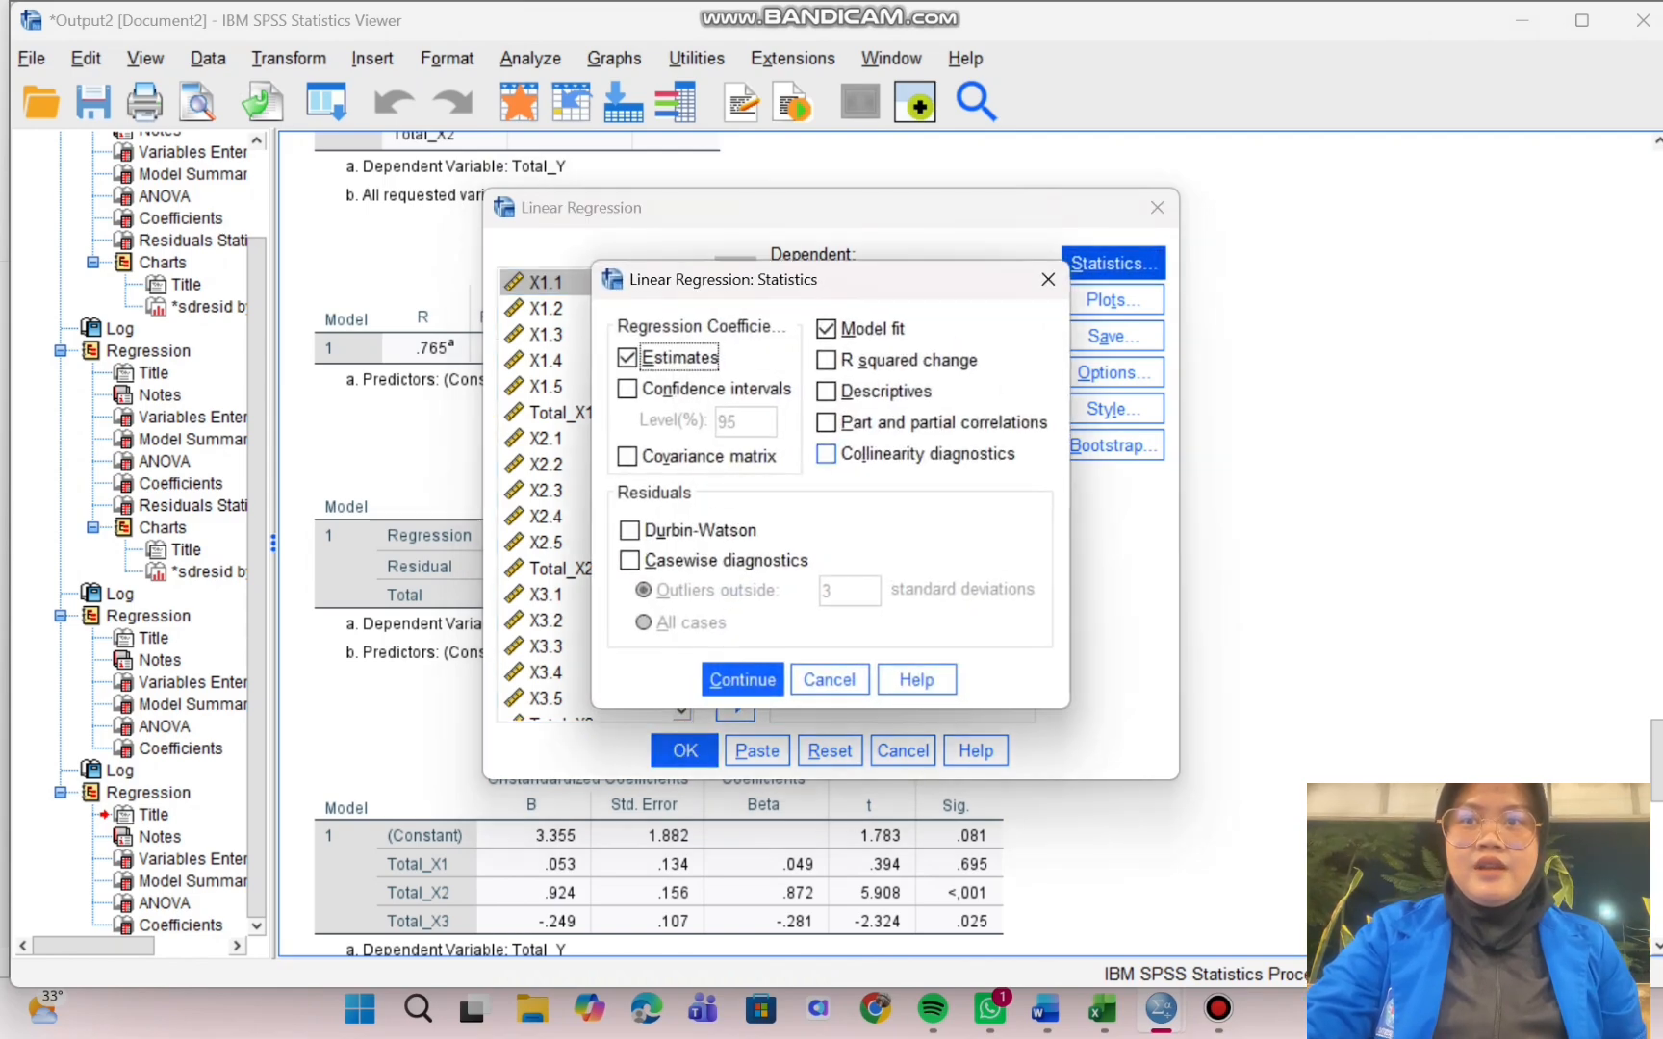
pyautogui.click(629, 530)
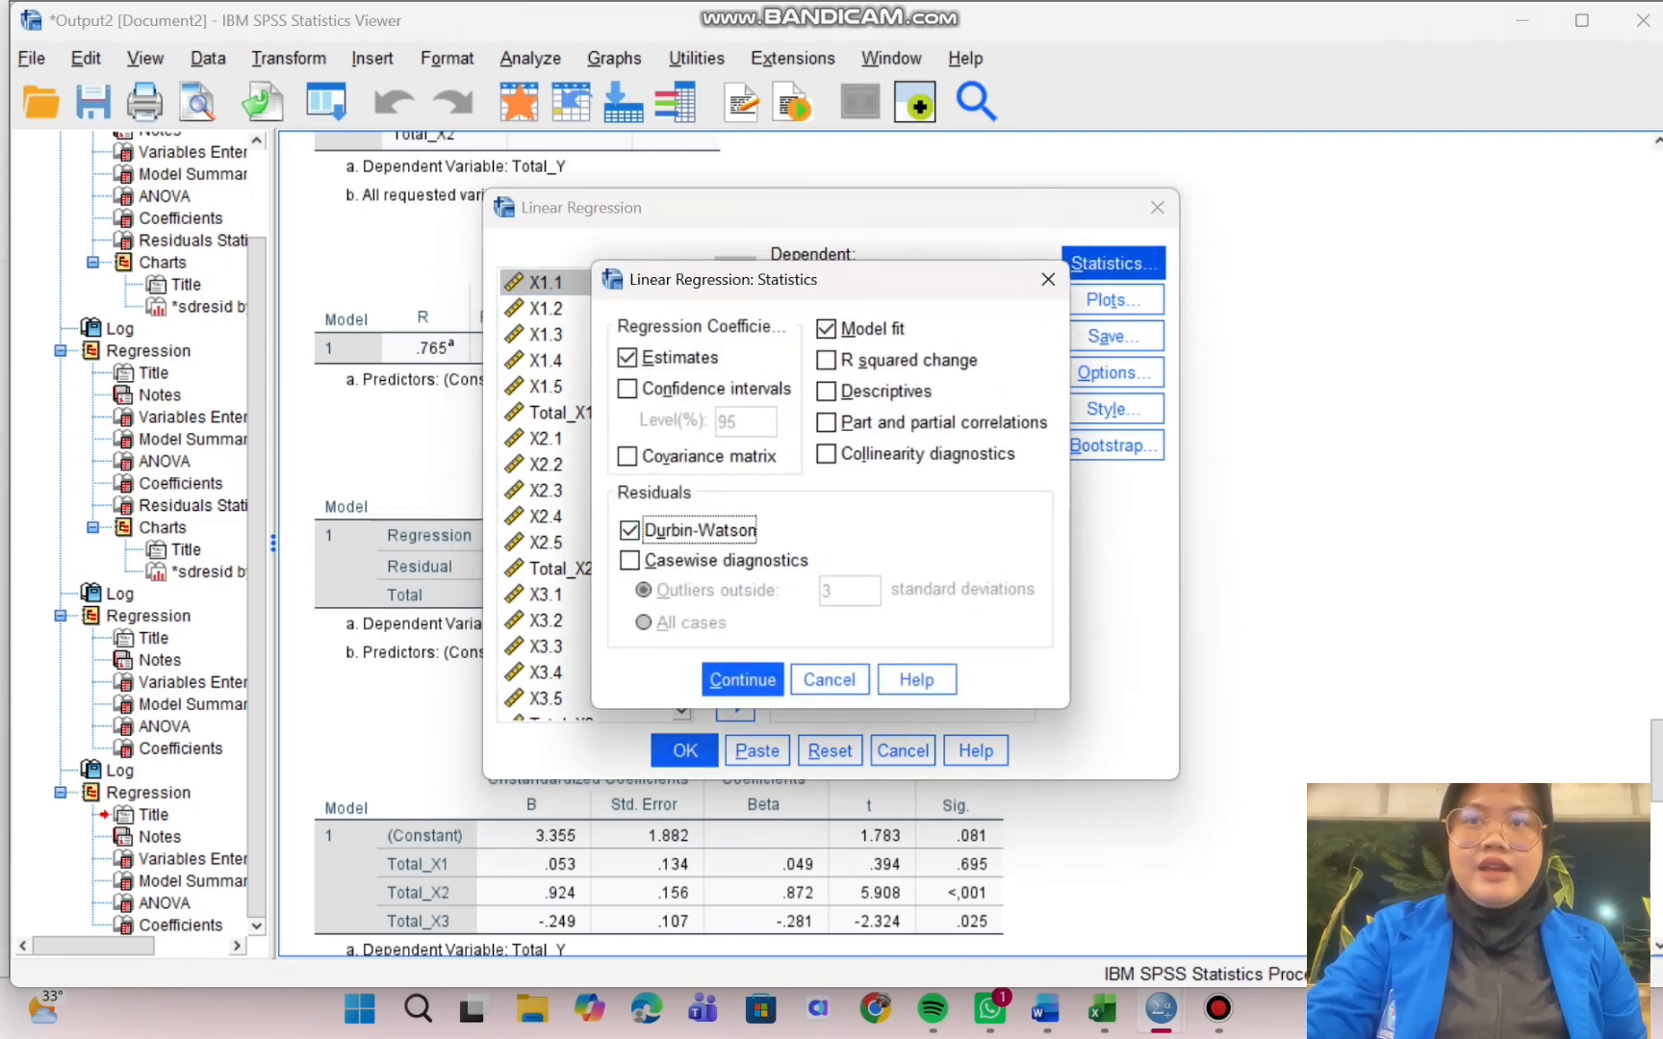
pyautogui.click(742, 680)
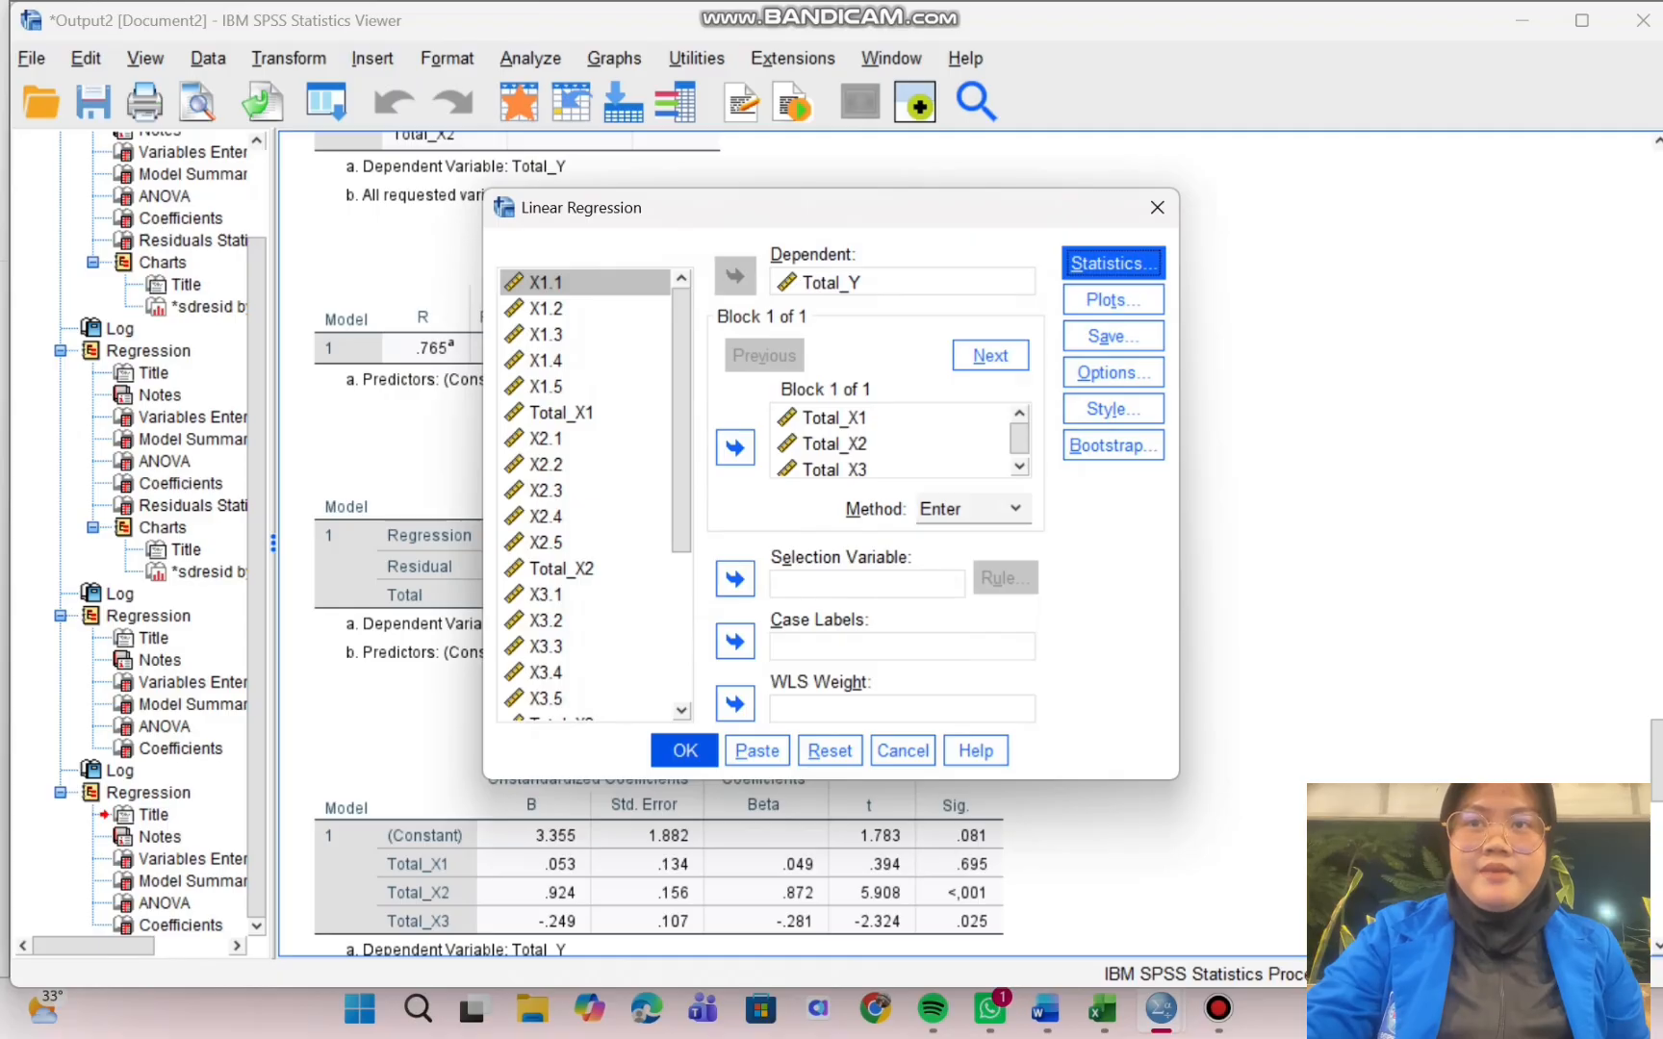
pyautogui.click(686, 751)
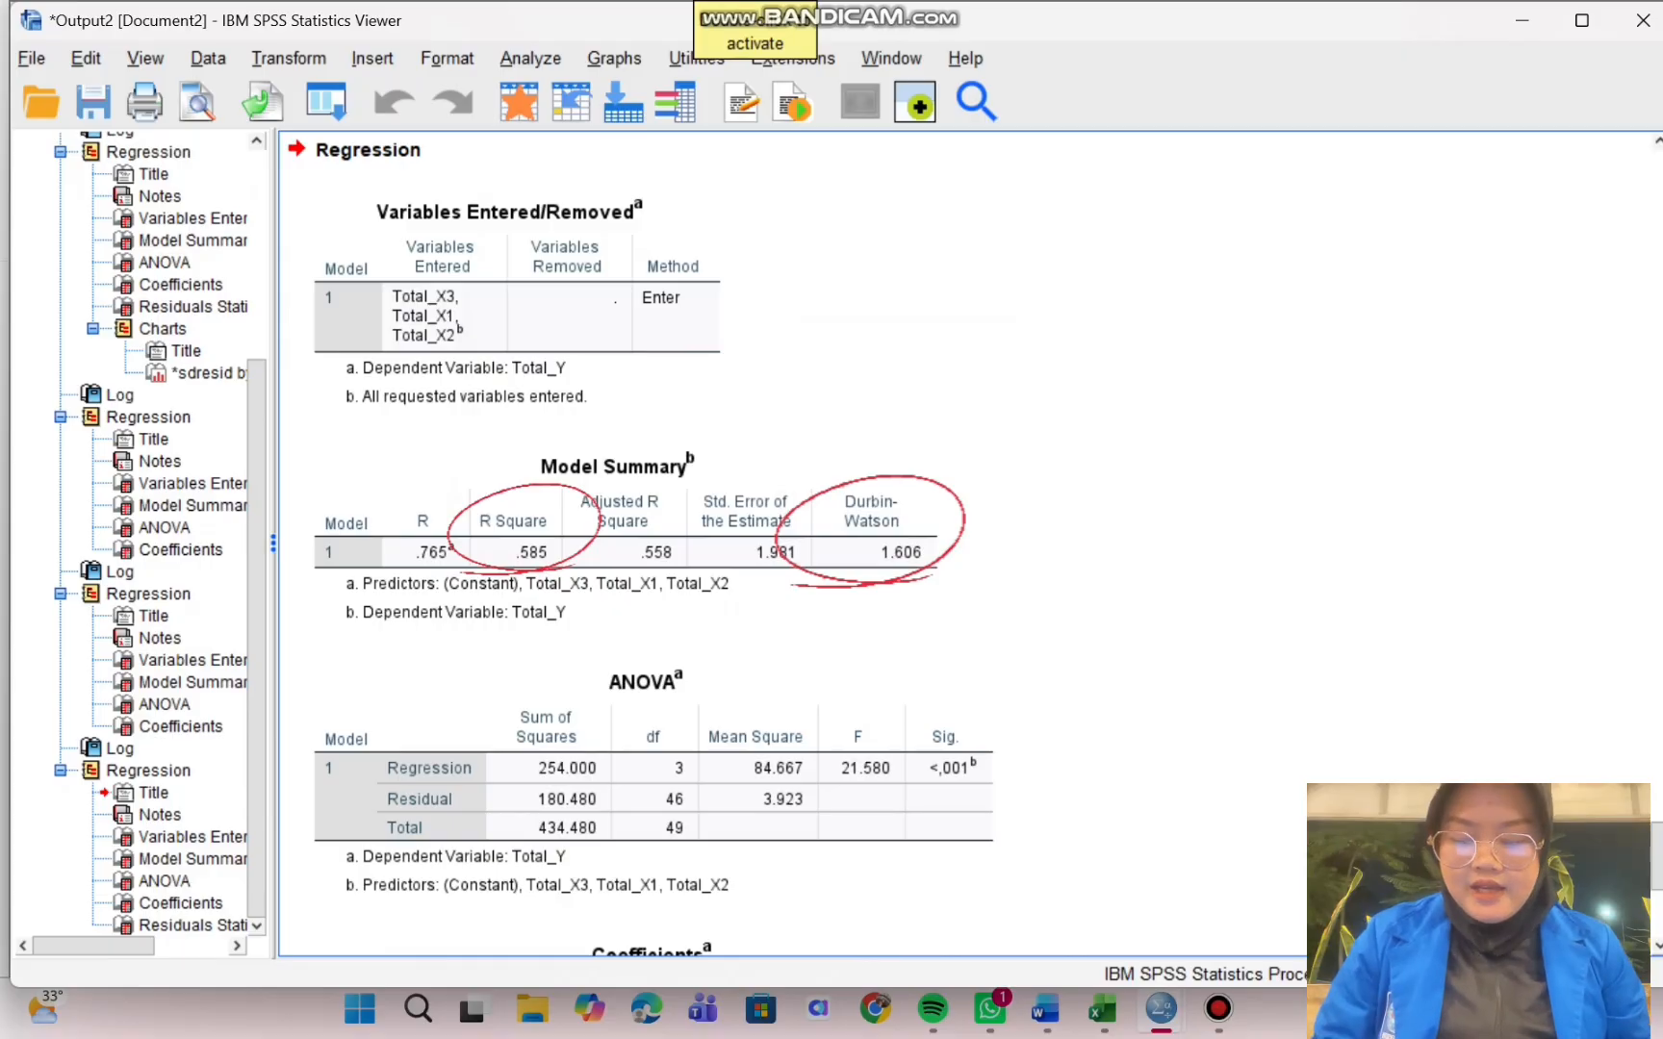
pyautogui.scroll(-5, 654, 539)
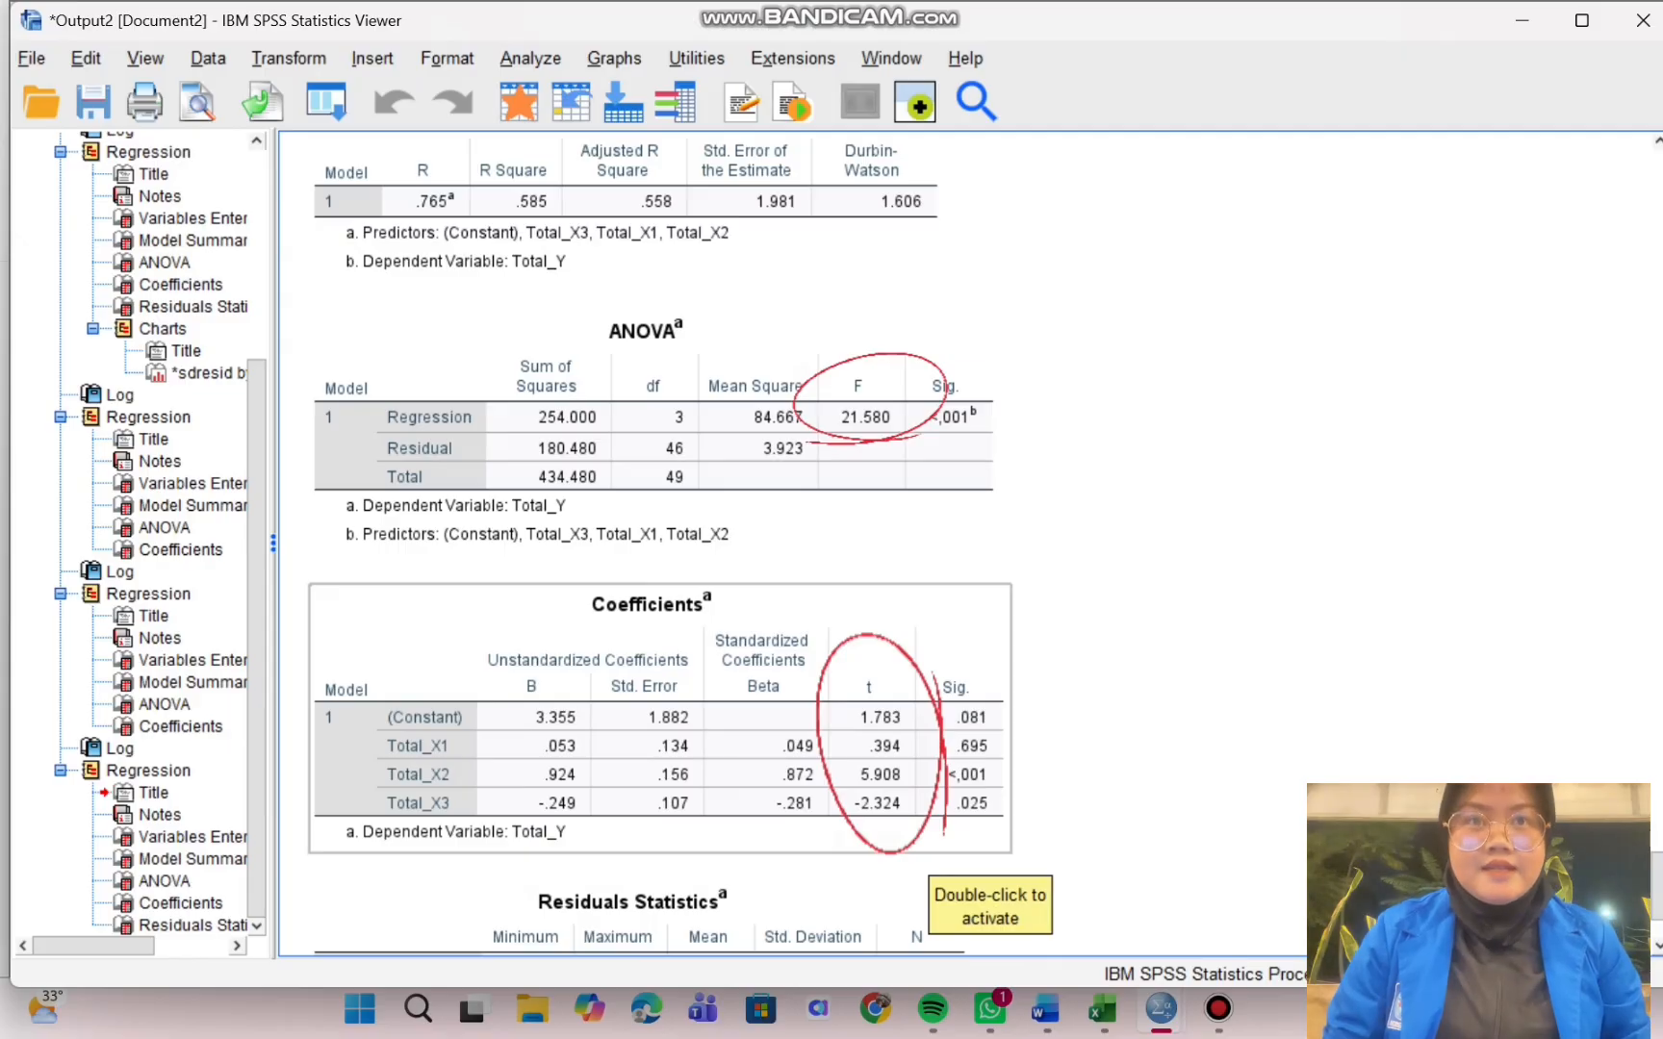
pyautogui.scroll(5, 655, 544)
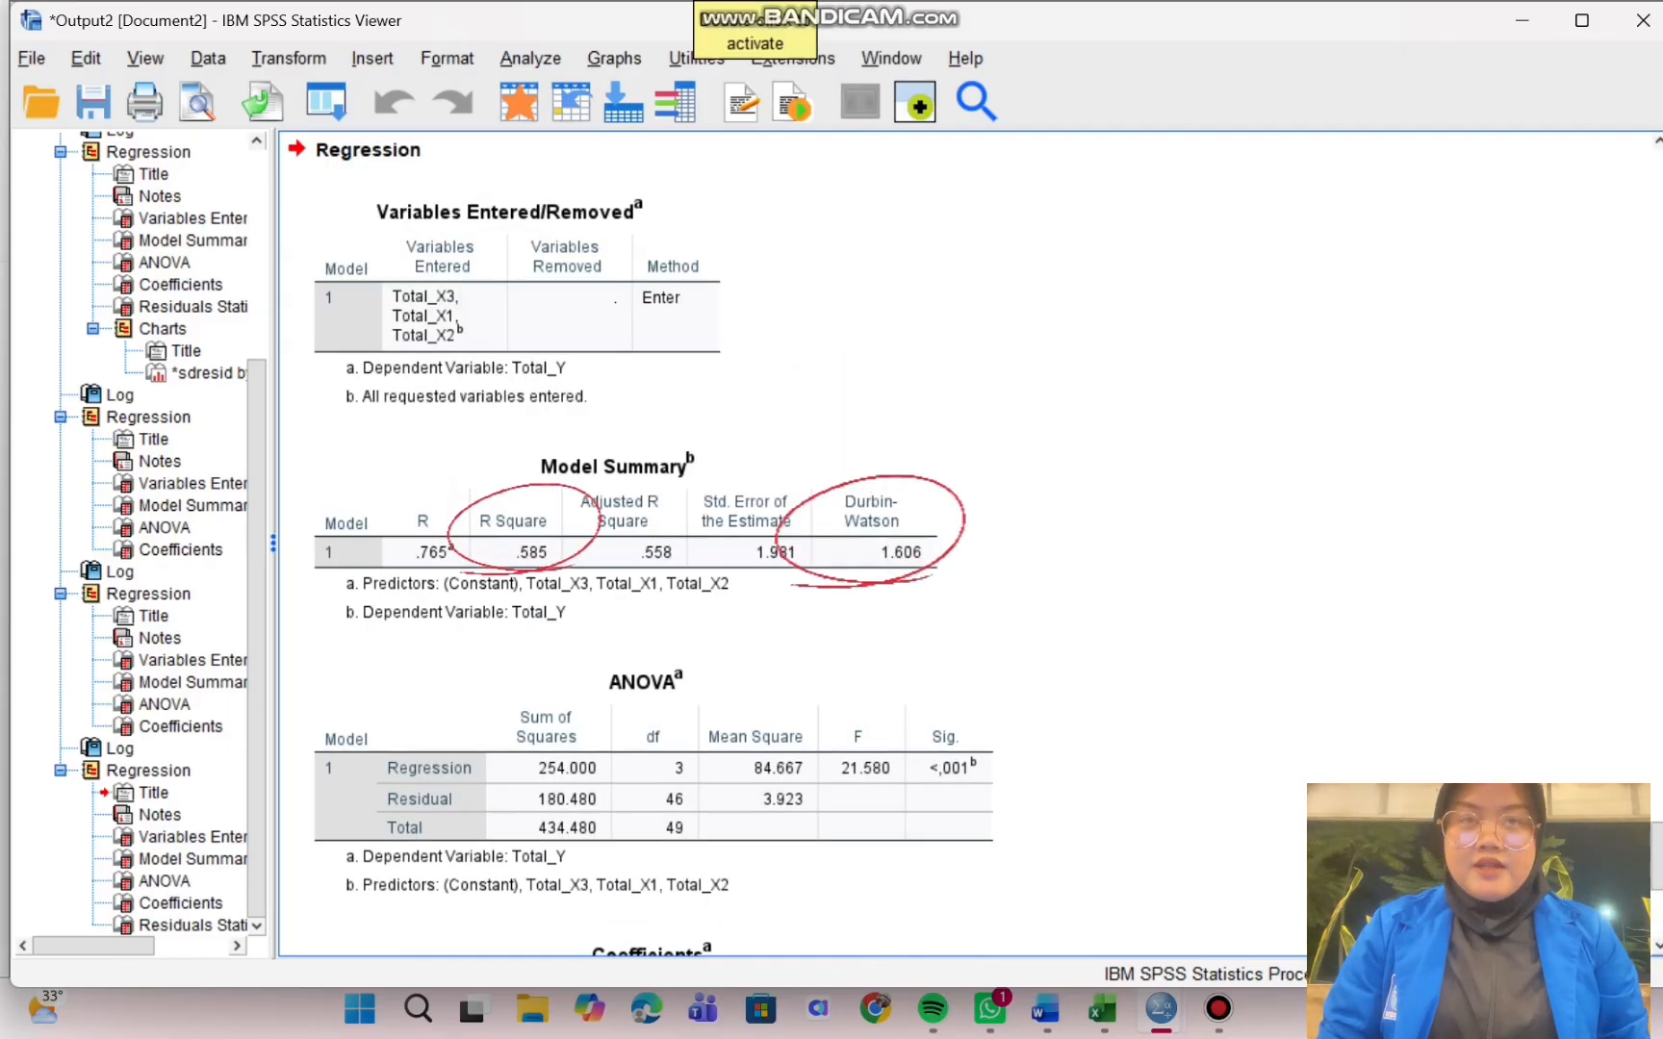